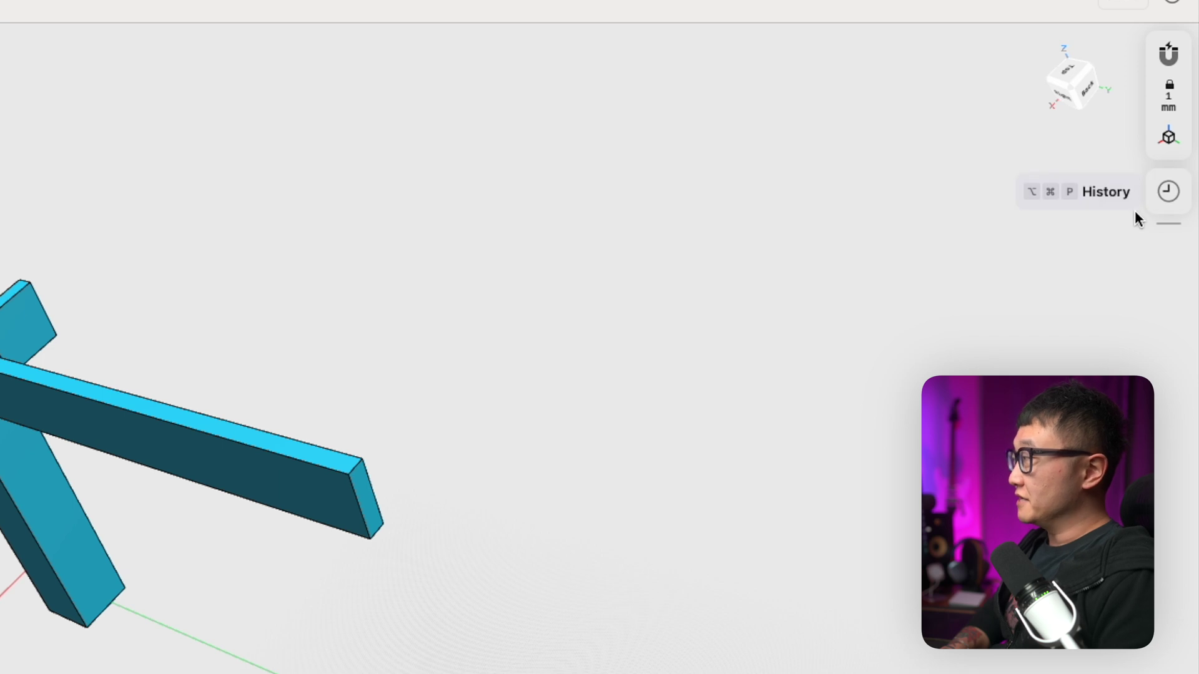
# Step: Examine the beam-and-post joint model and its modeling history, including the details of Sketch 02, Extrusion 02 and Sketch 03
pyautogui.hscroll(-5, 161, 546)
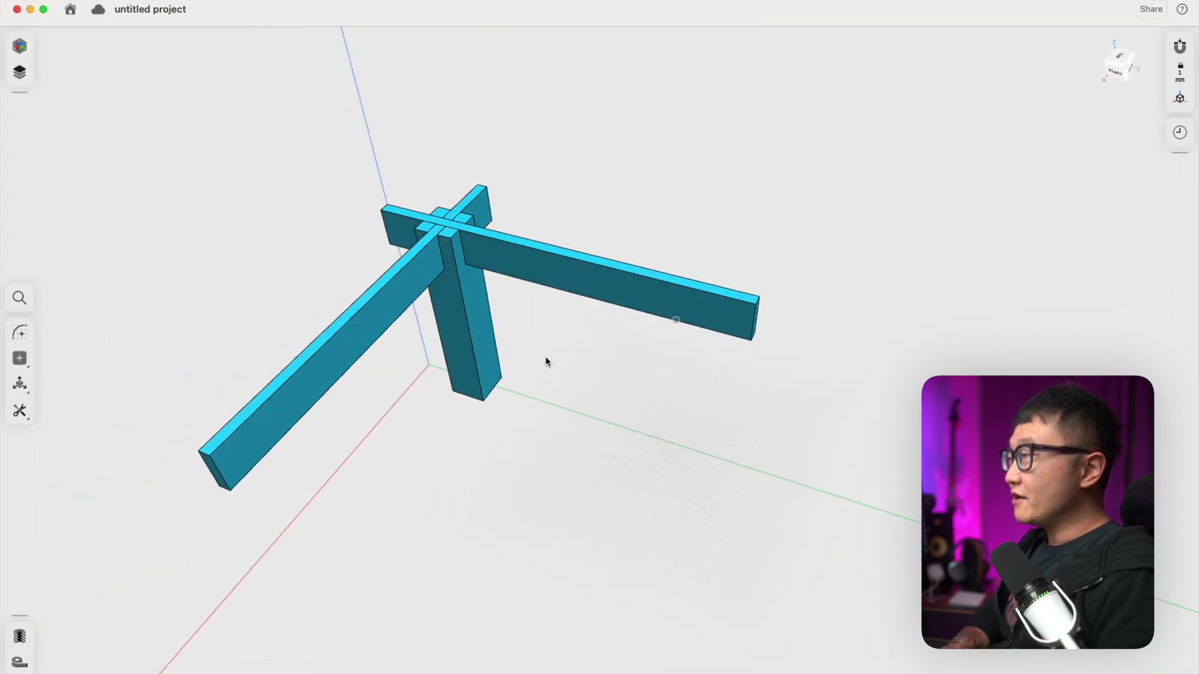
pyautogui.hscroll(-10, 546, 357)
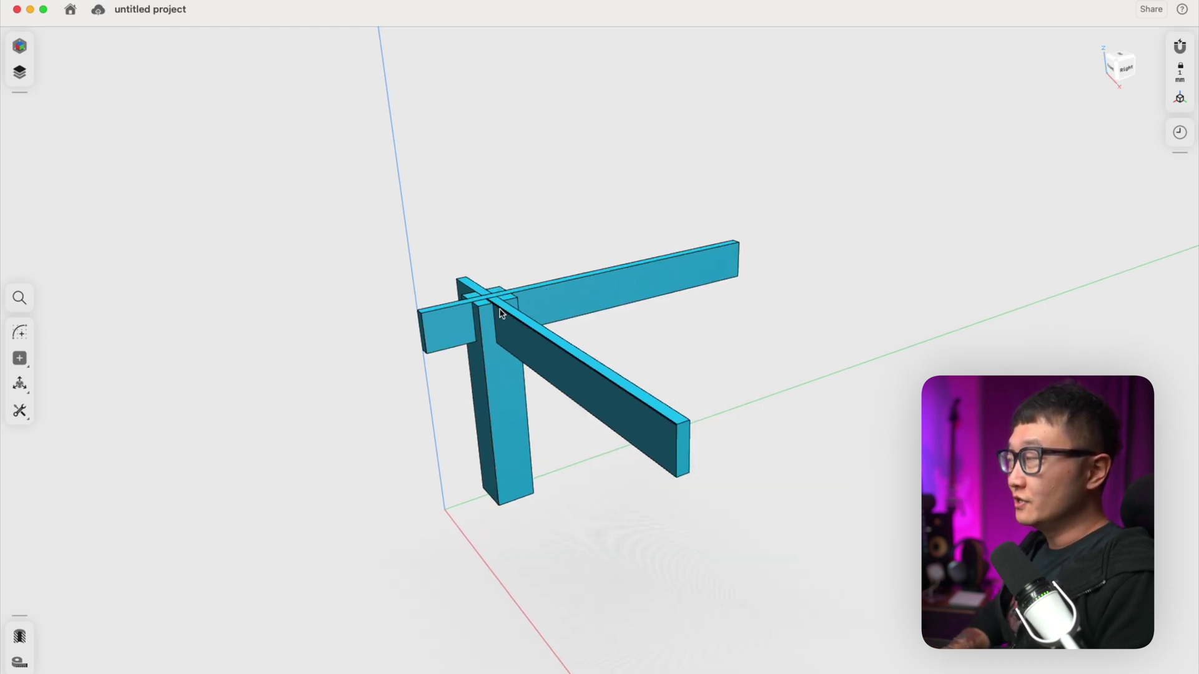
pyautogui.moveTo(488, 302); pyautogui.dragTo(486, 330, button='right')
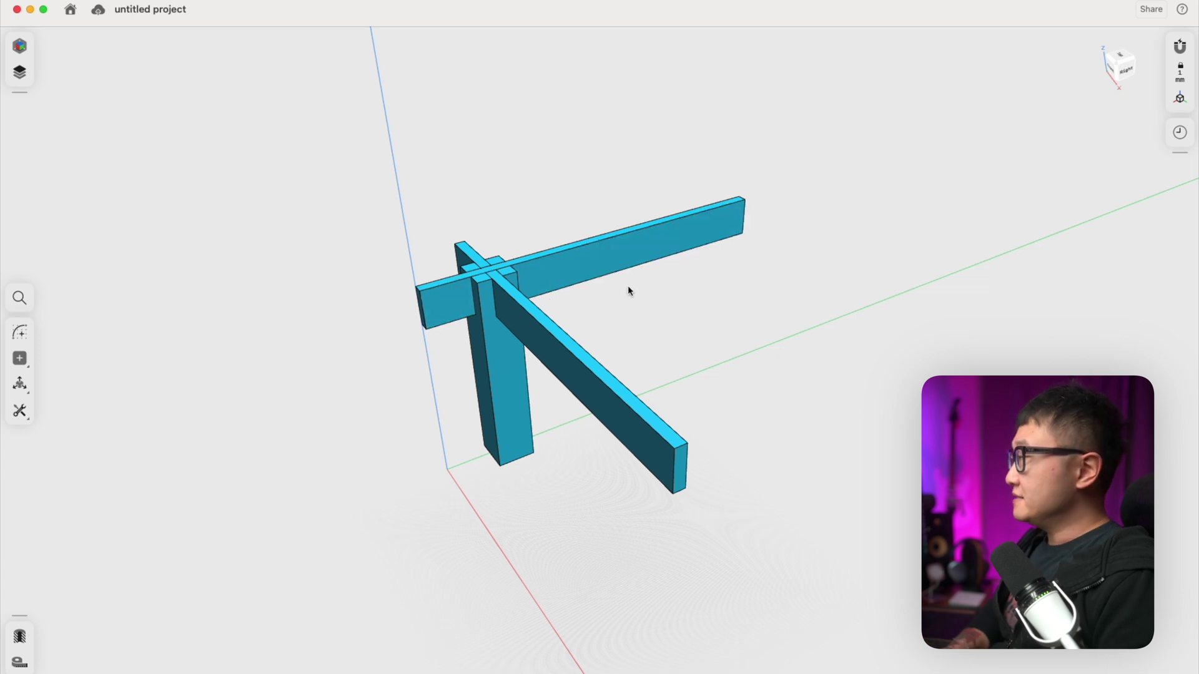
pyautogui.click(1179, 135)
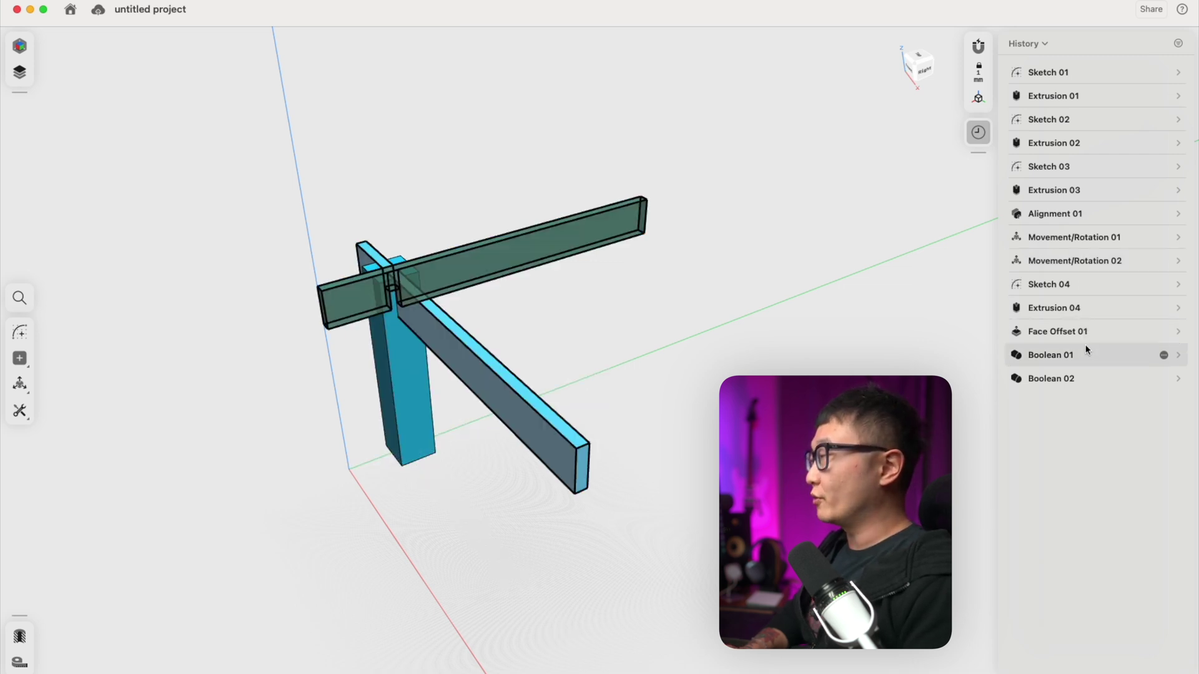
pyautogui.click(1180, 119)
pyautogui.click(1179, 120)
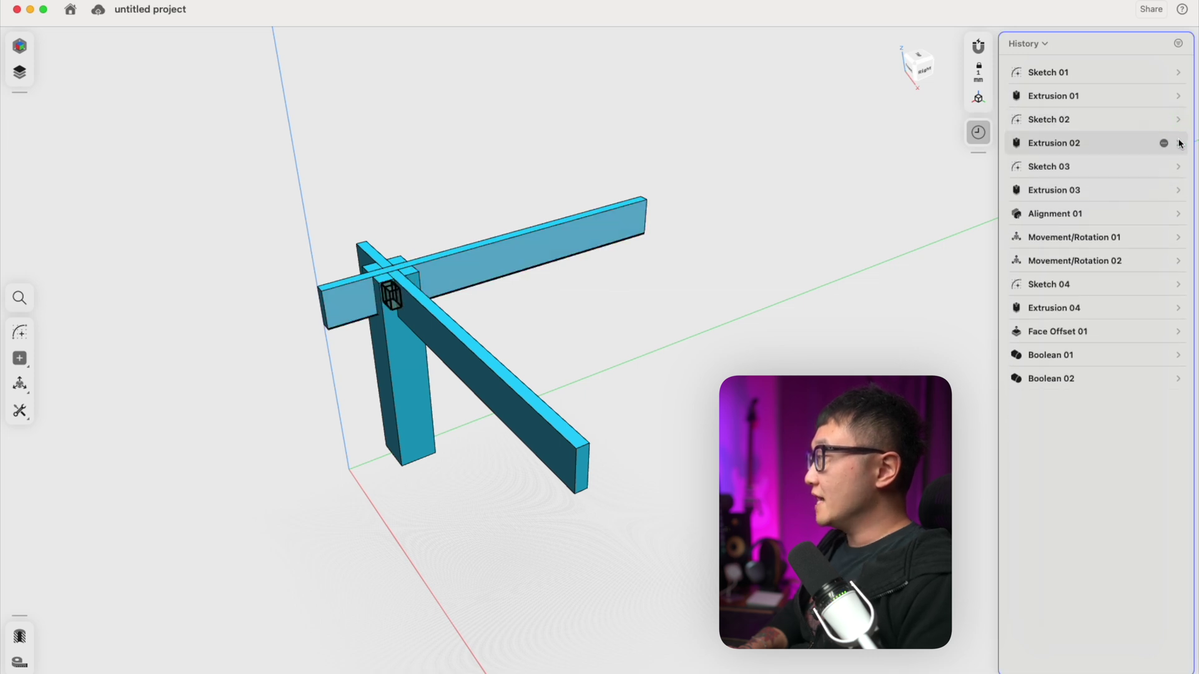
pyautogui.click(1180, 143)
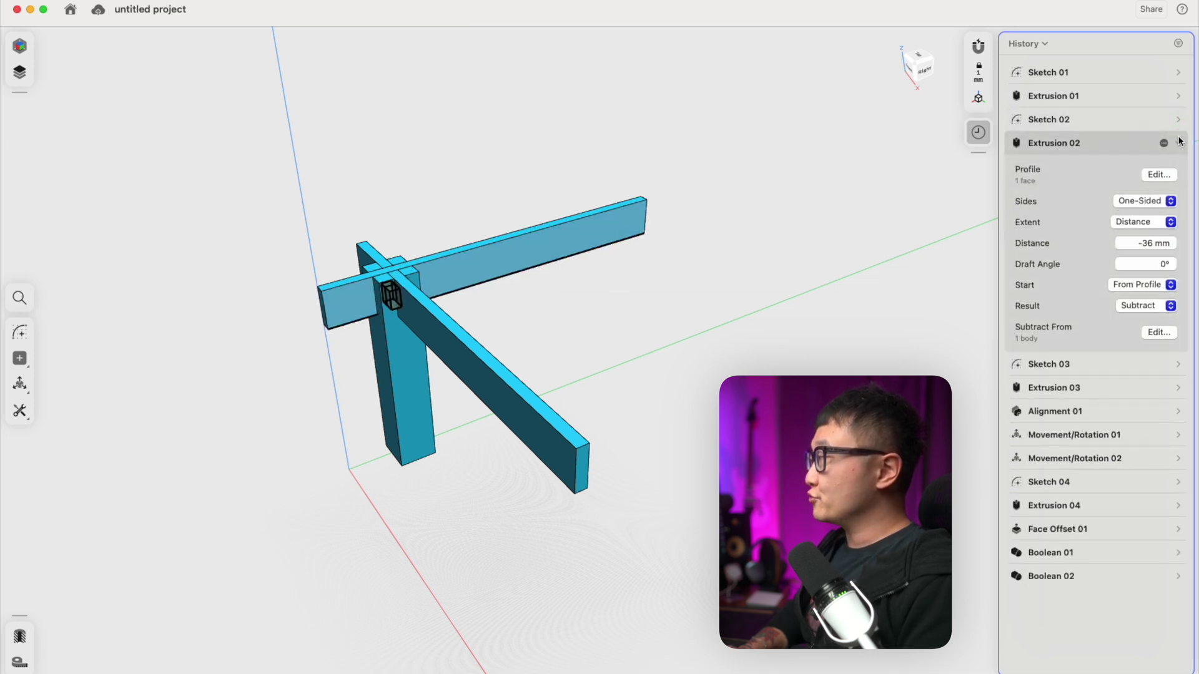
pyautogui.click(1179, 143)
pyautogui.click(1180, 166)
pyautogui.click(1179, 166)
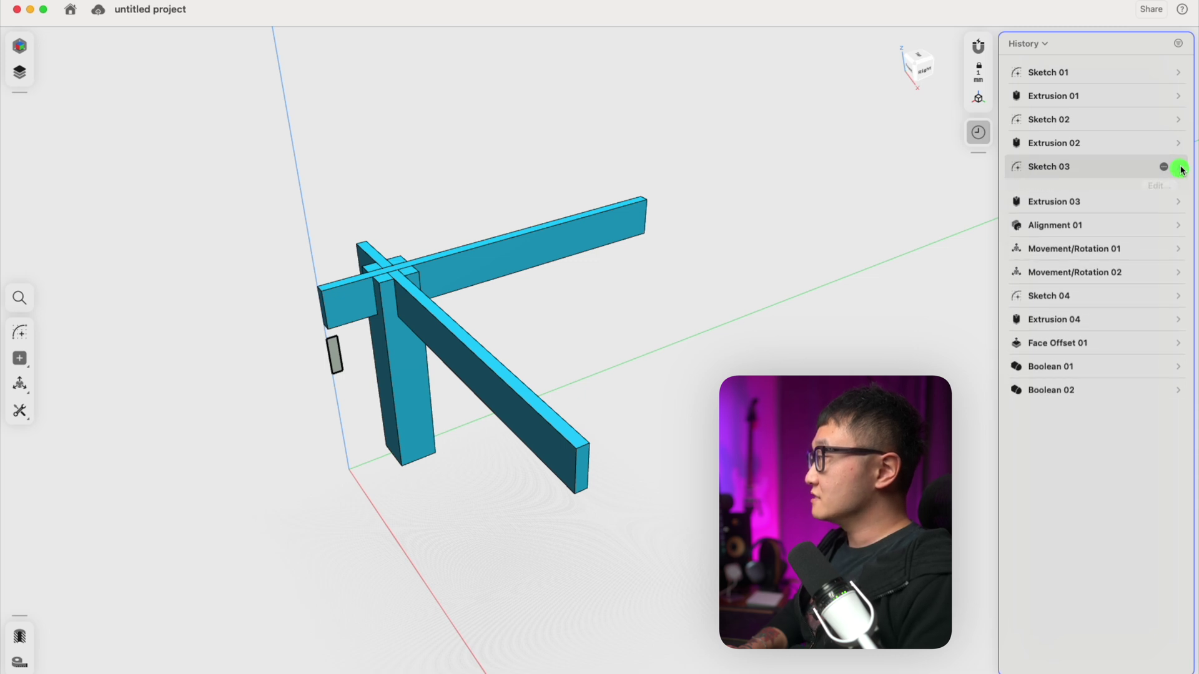
# Step: Try an Extrusion 01 distance of -1,000 mm on the beam, and undo the change
pyautogui.click(1177, 98)
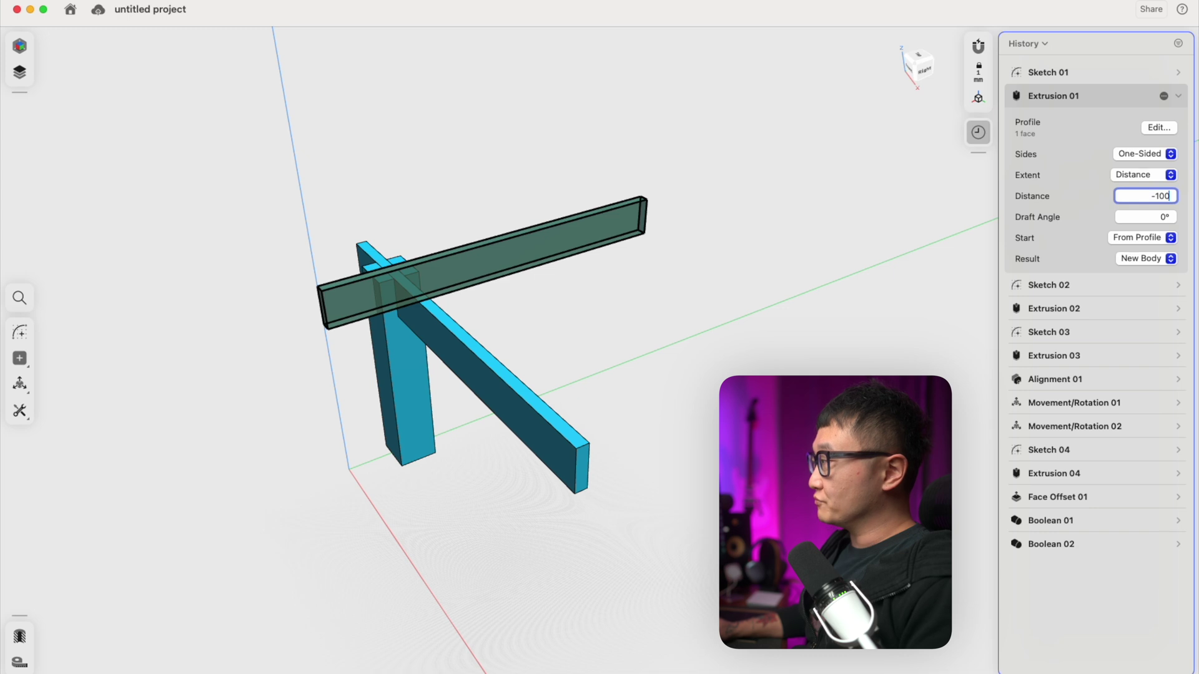
pyautogui.press('Return')
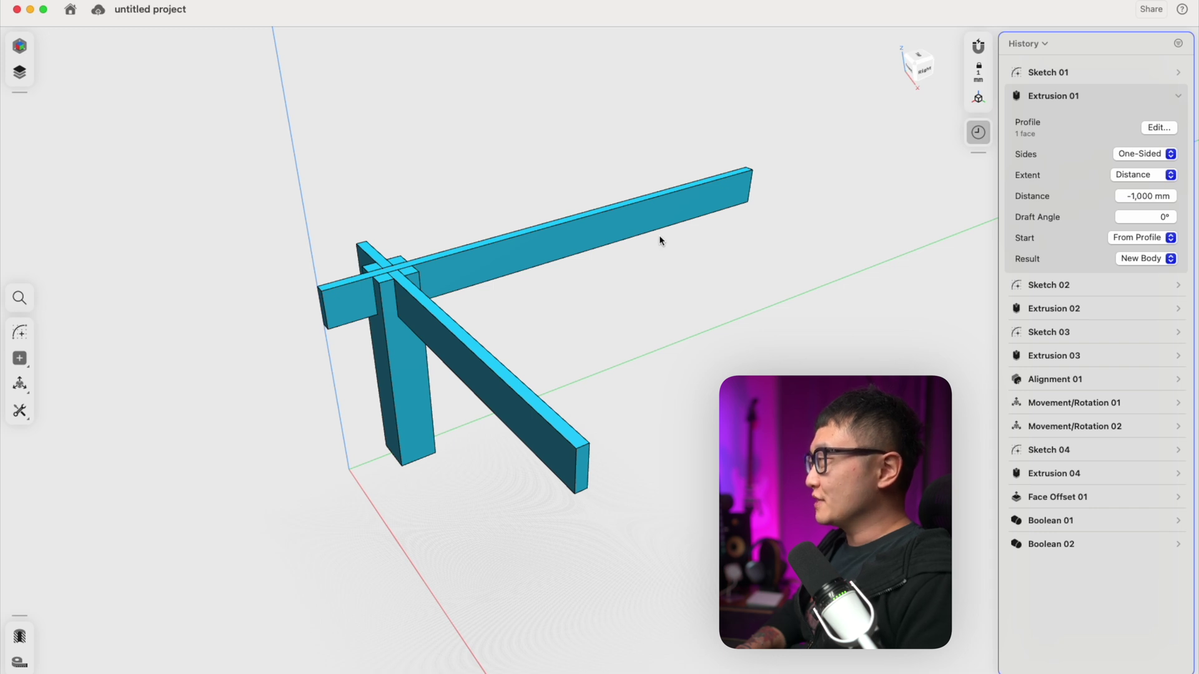
pyautogui.press('super+z')
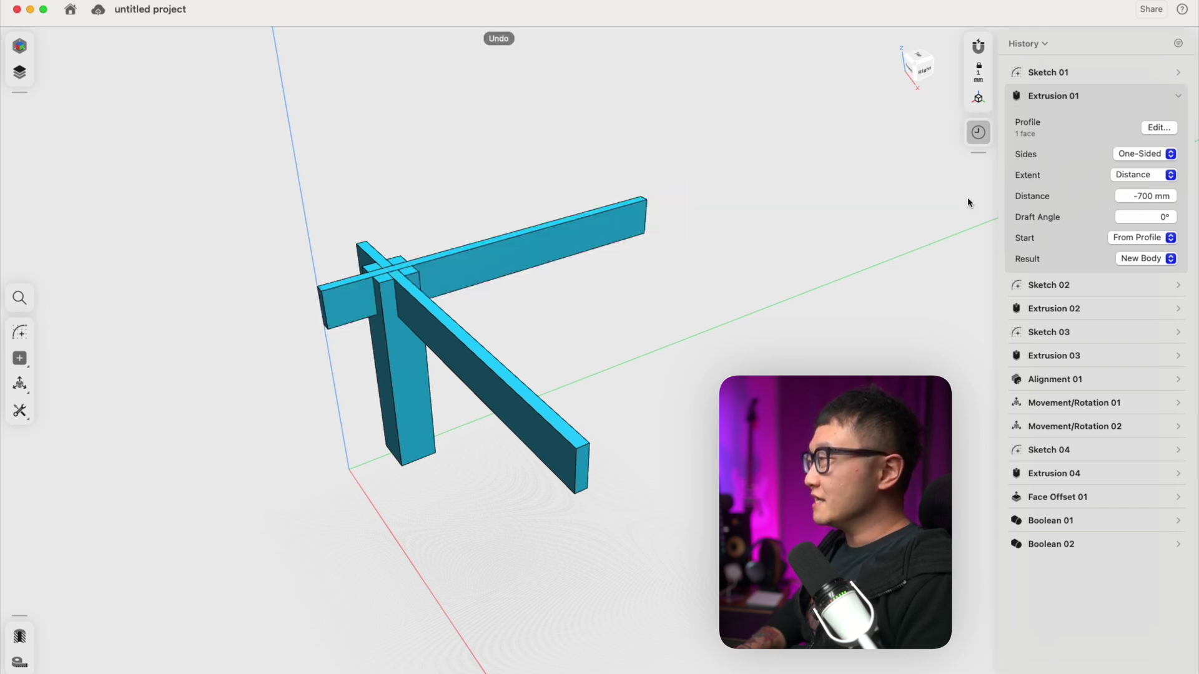
# Step: Try offsetting the beam's end face outward to a total of about 690 mm, and undo the offset
pyautogui.hscroll(10, 816, 252)
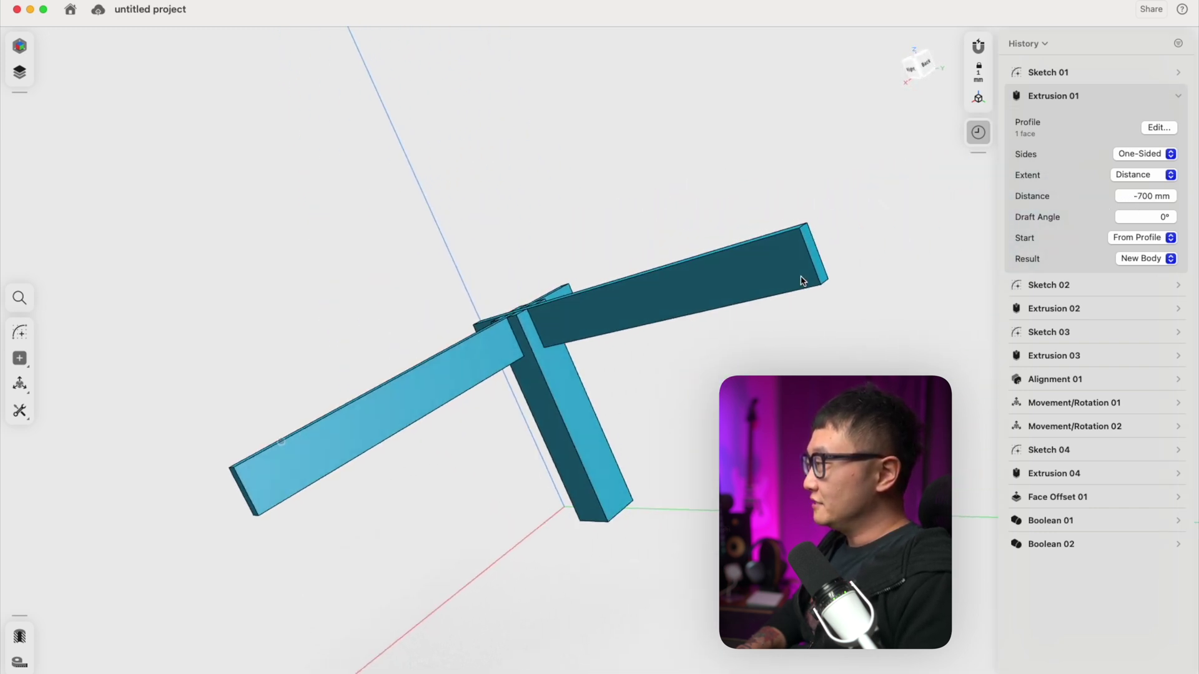
pyautogui.click(811, 266)
pyautogui.moveTo(814, 264); pyautogui.dragTo(855, 306)
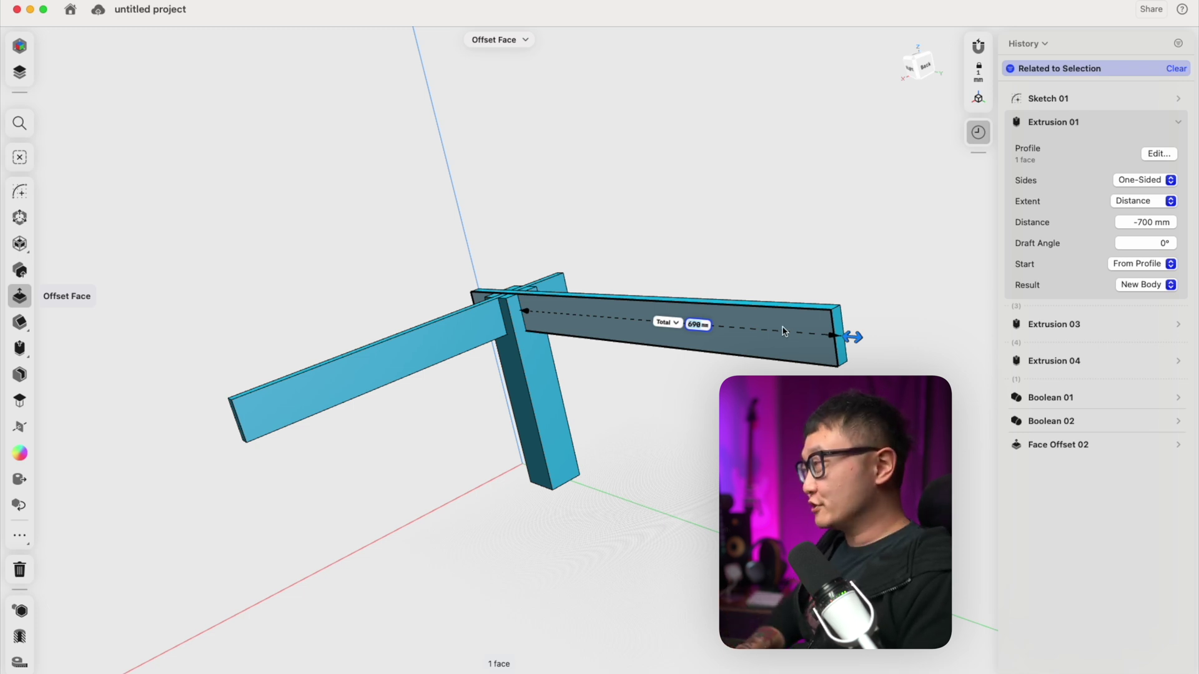
pyautogui.press('super+z')
pyautogui.click(625, 402)
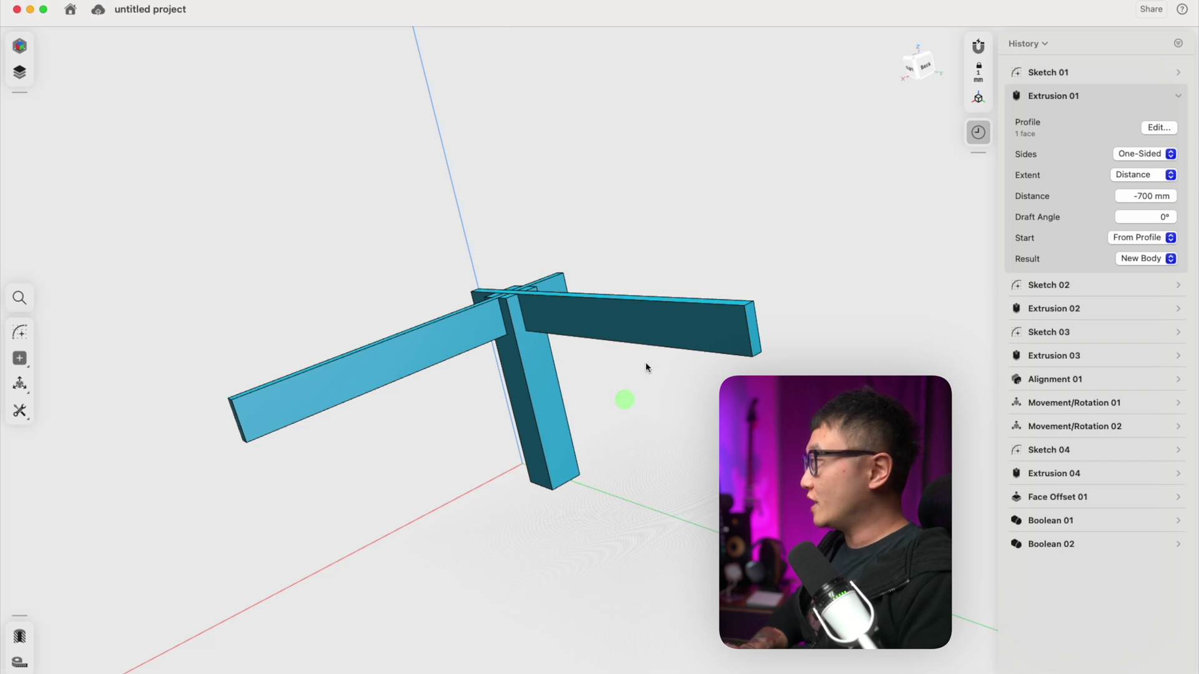
pyautogui.click(1178, 96)
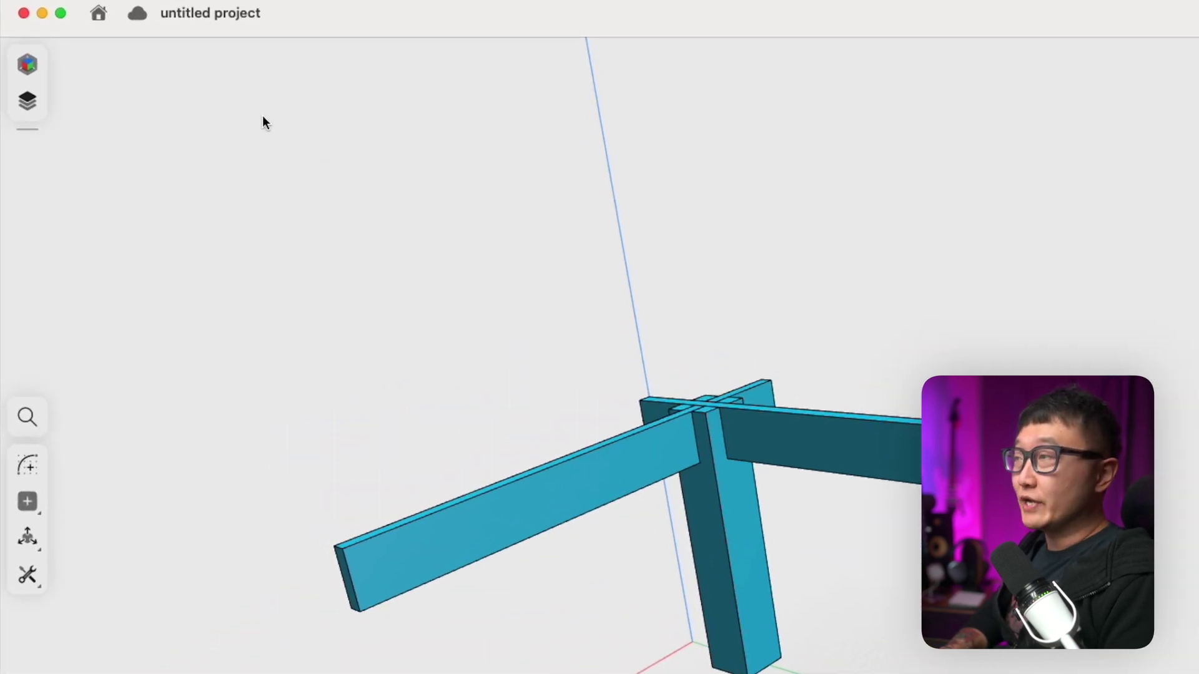
# Step: Create a new project from the home screen and hide its modeling history
pyautogui.click(100, 13)
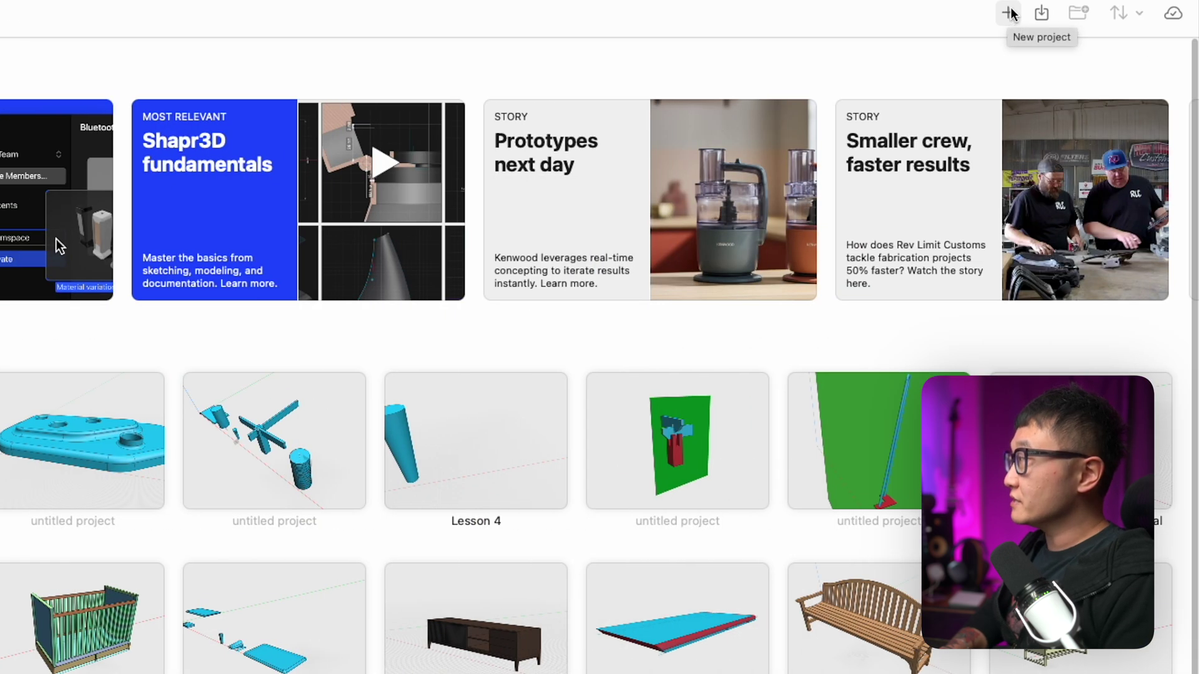
pyautogui.click(1010, 13)
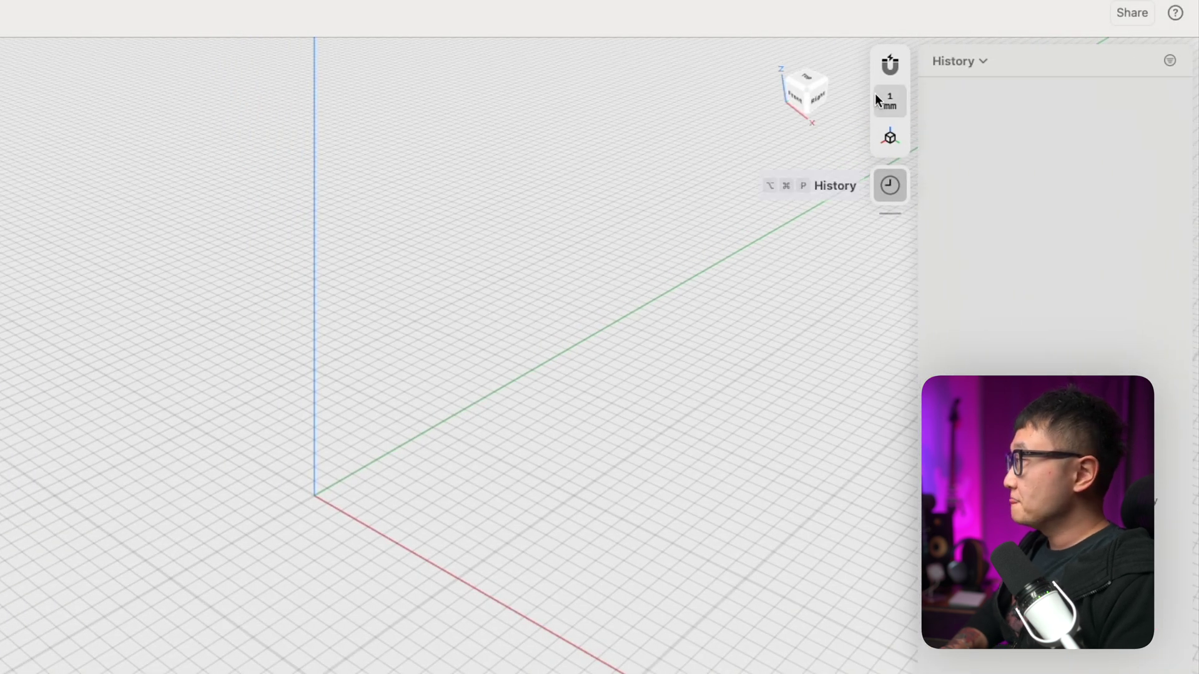
pyautogui.click(890, 191)
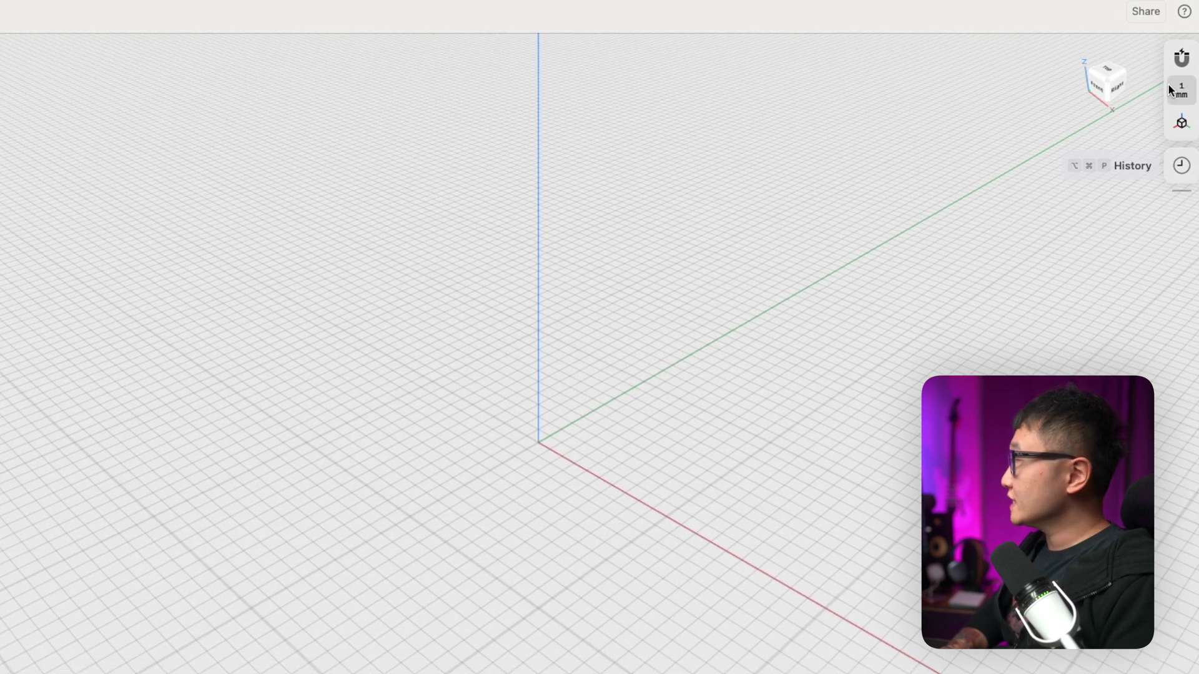
# Step: Lock the grid size at 1 mm with millimeter units and review the snapping settings
pyautogui.click(1176, 92)
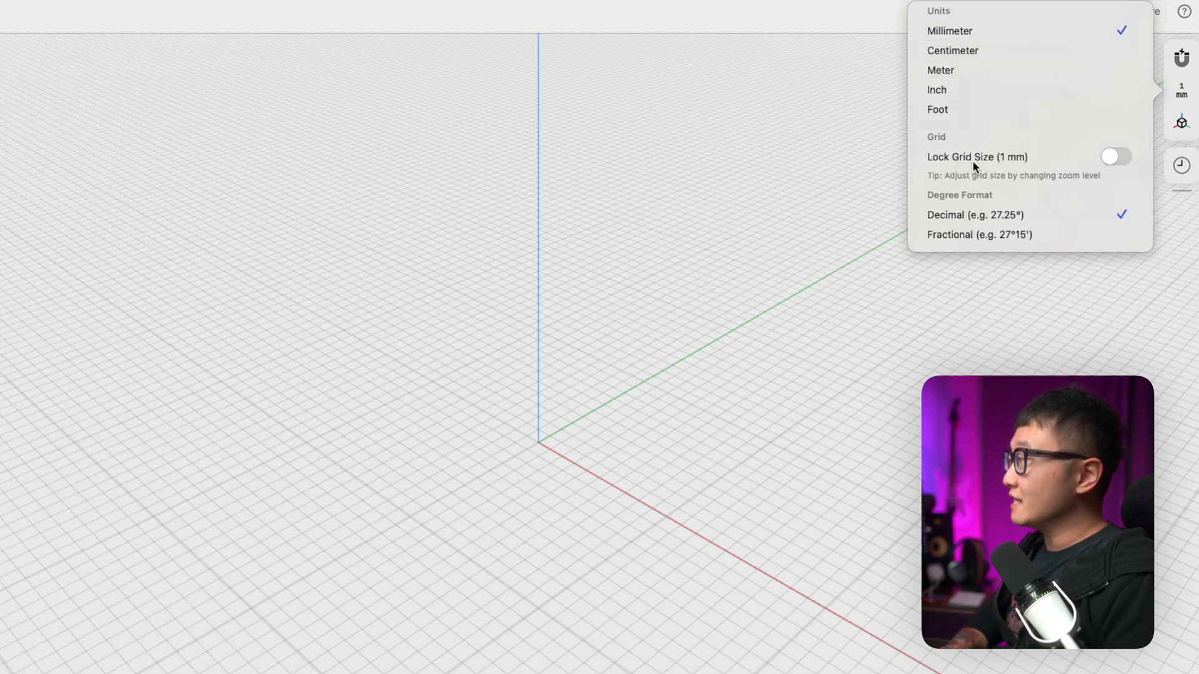
pyautogui.click(1111, 157)
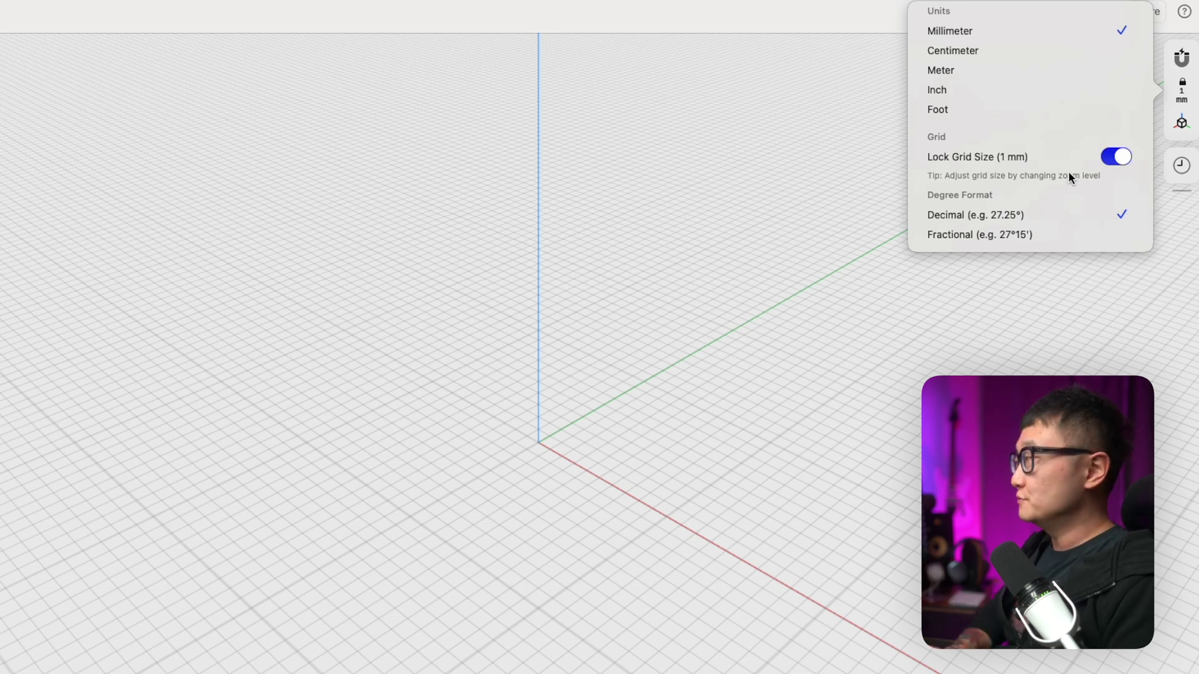
pyautogui.click(1188, 59)
pyautogui.click(1188, 59)
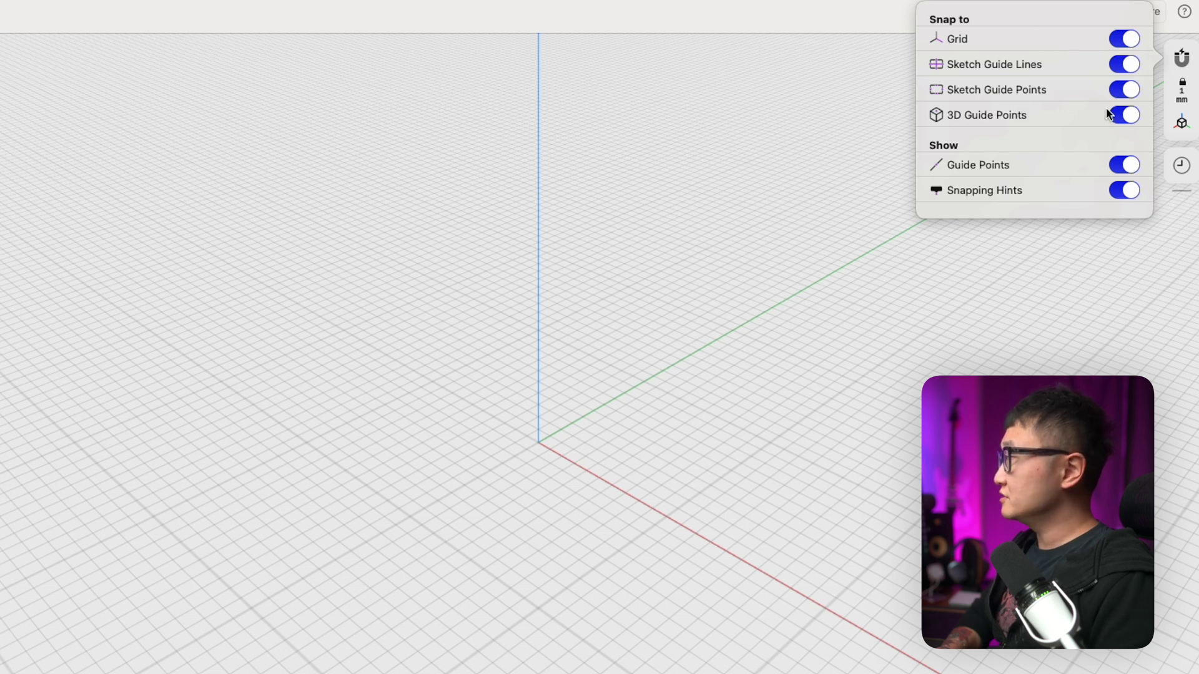
pyautogui.click(1177, 66)
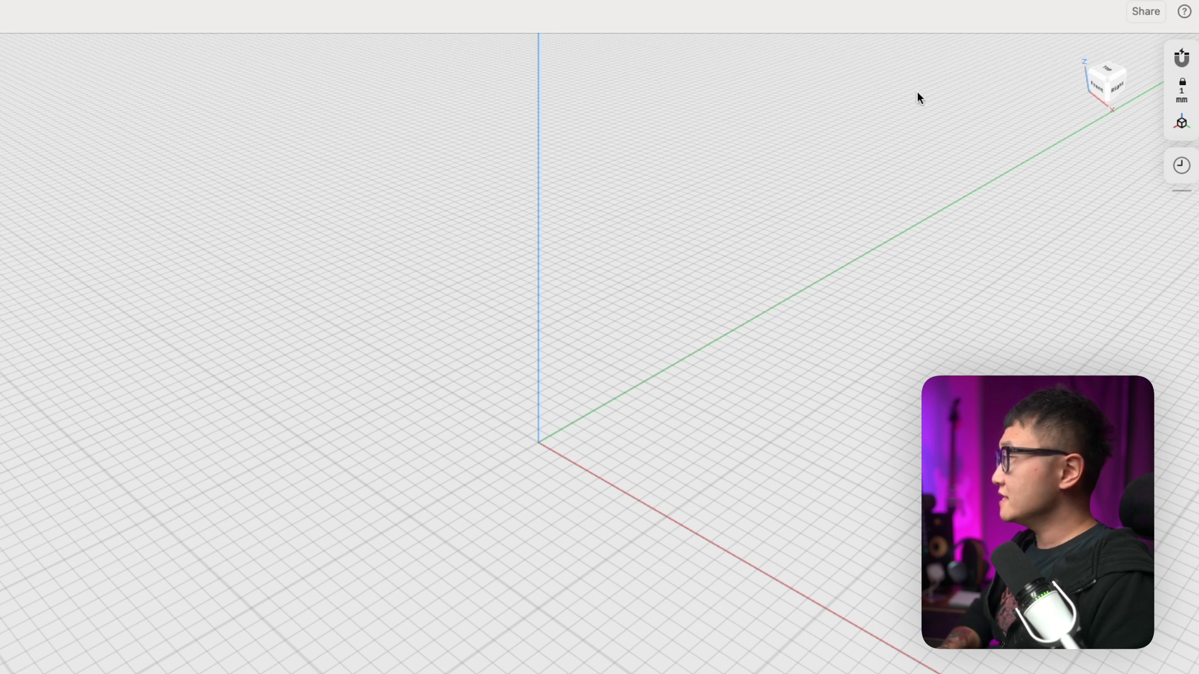
# Step: Sketch a diagonal rectangle in the top view starting at the origin, 400 mm wide and about 324 mm high
pyautogui.click(1106, 77)
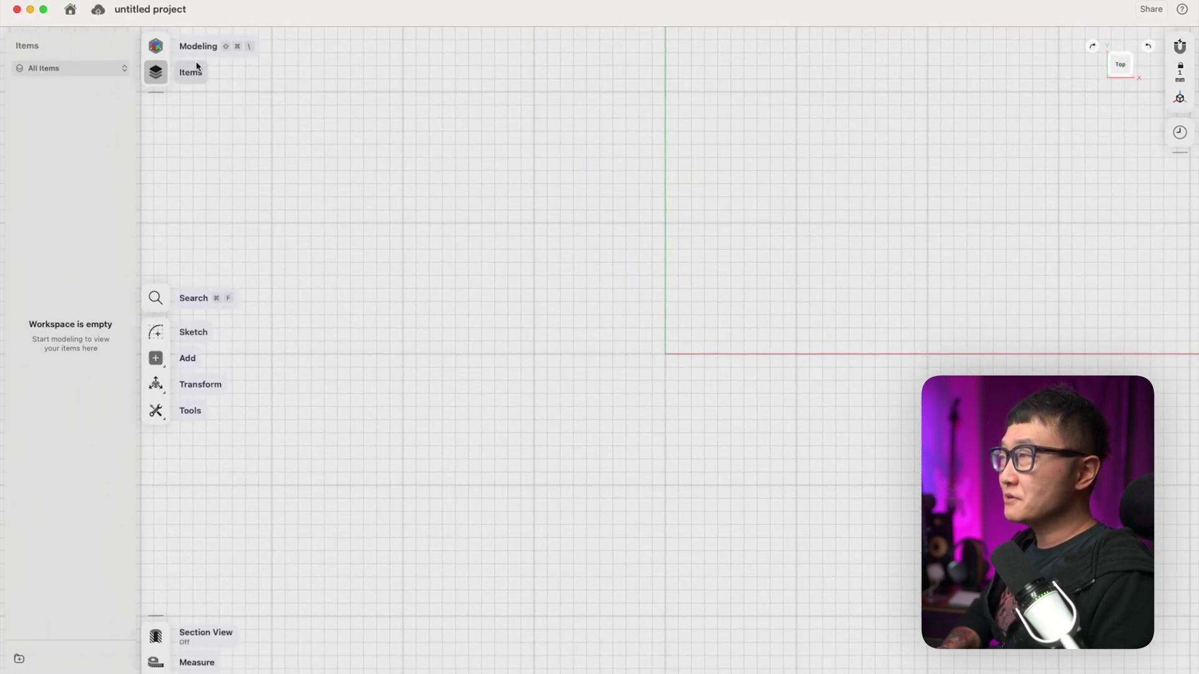
pyautogui.click(156, 72)
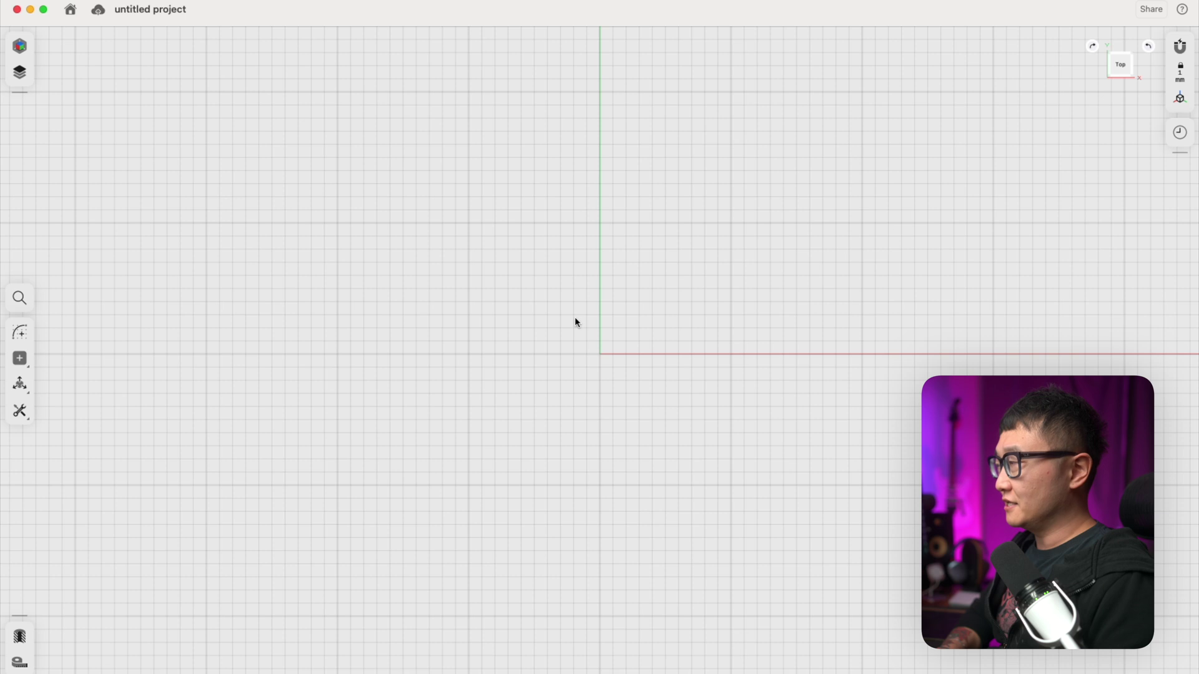
pyautogui.scroll(-5, 651, 357)
pyautogui.scroll(-3, 651, 357)
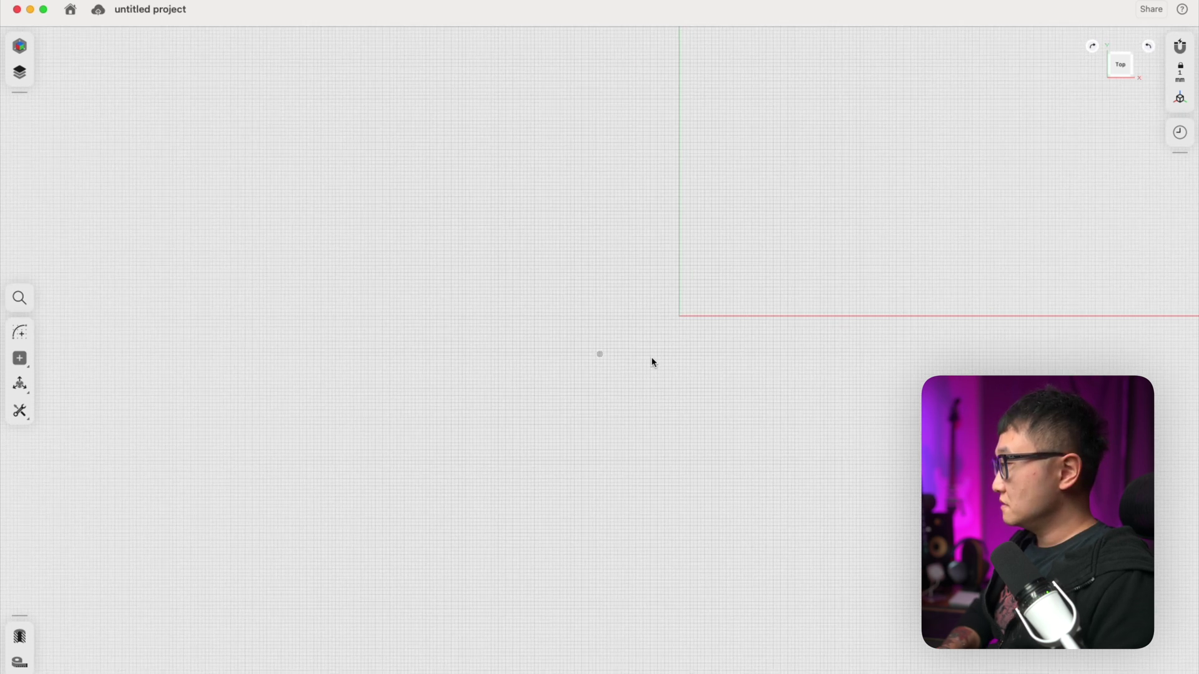
pyautogui.scroll(-5, 651, 357)
pyautogui.scroll(-3, 402, 335)
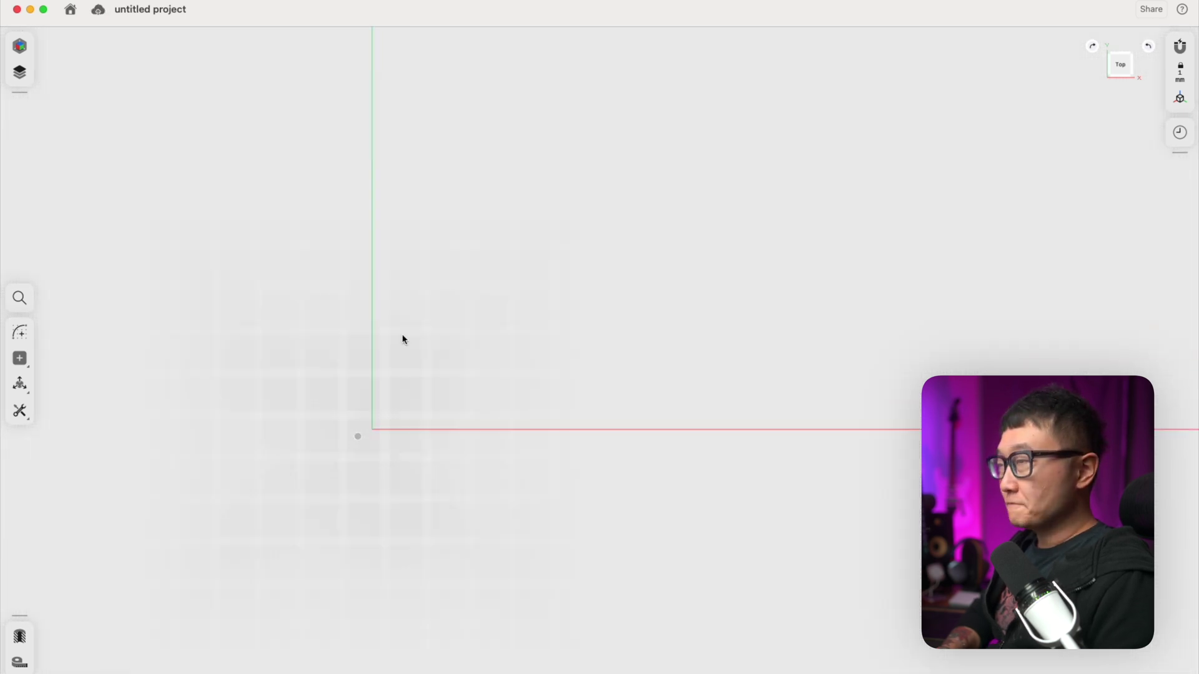
pyautogui.click(20, 333)
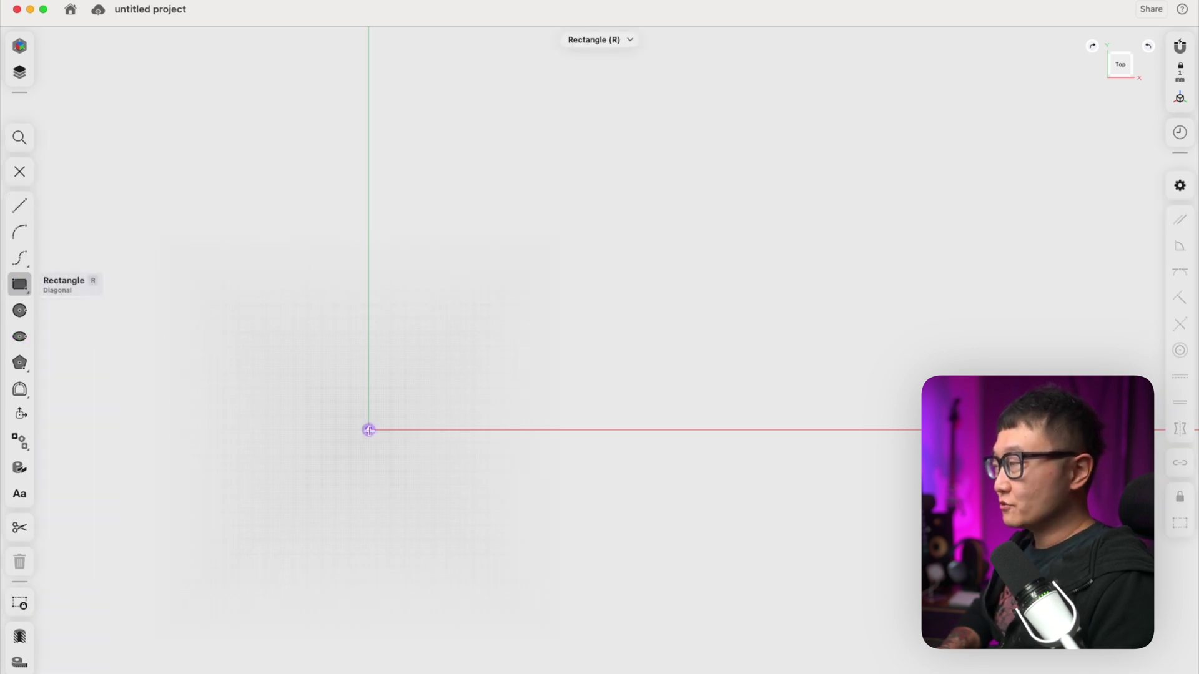
pyautogui.click(747, 236)
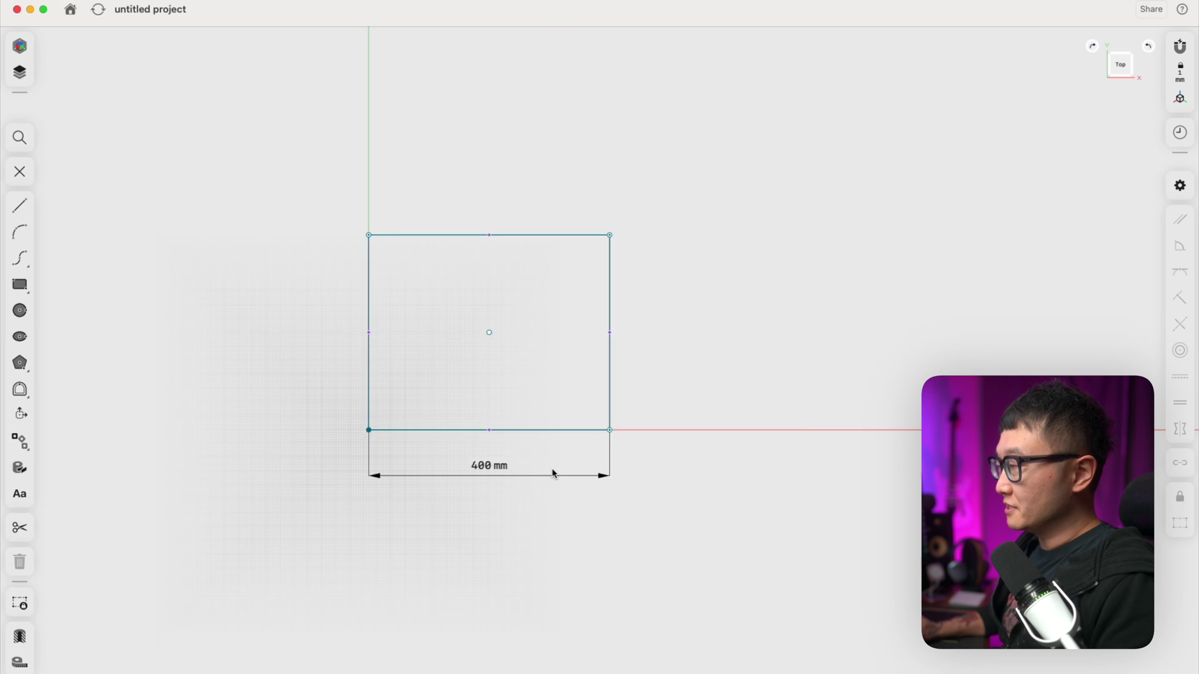
# Step: Set the rectangle's height to 200 mm
pyautogui.click(609, 387)
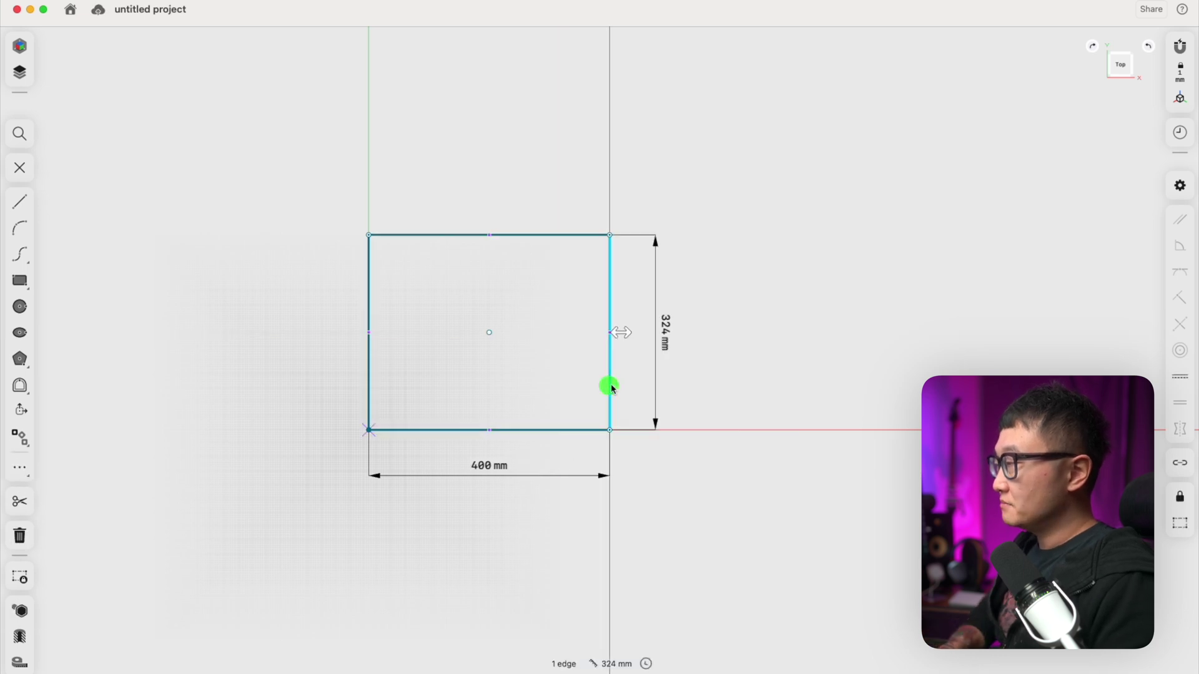
pyautogui.click(664, 337)
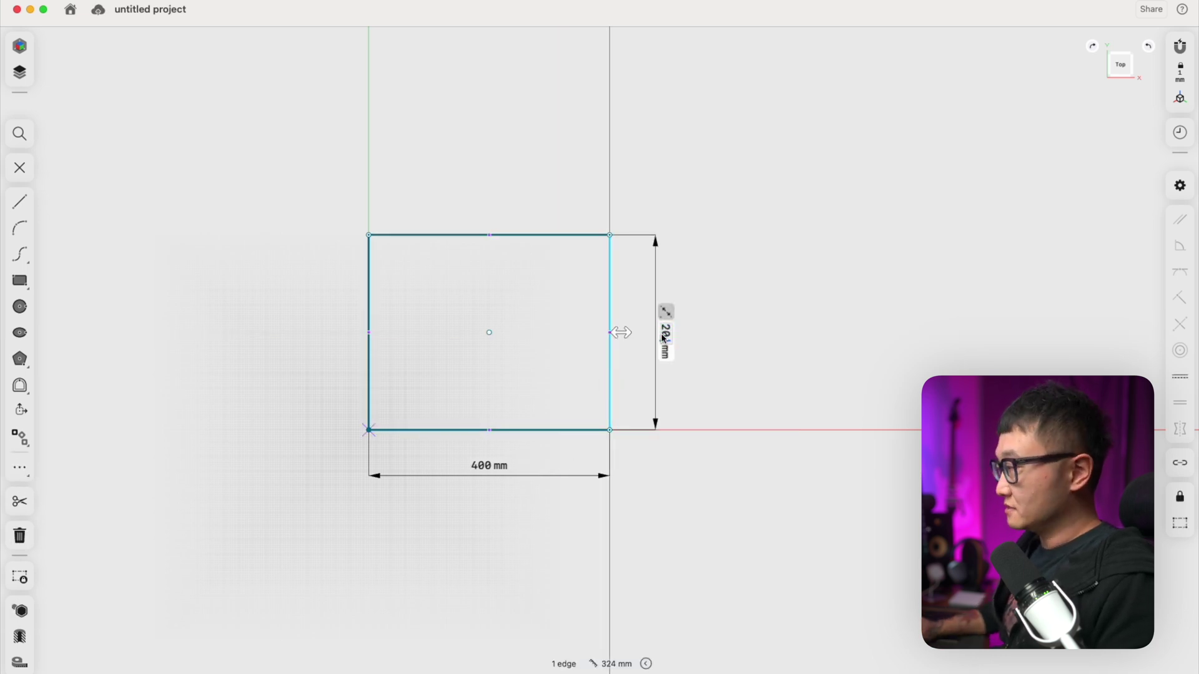
pyautogui.write('200')
pyautogui.press('Return')
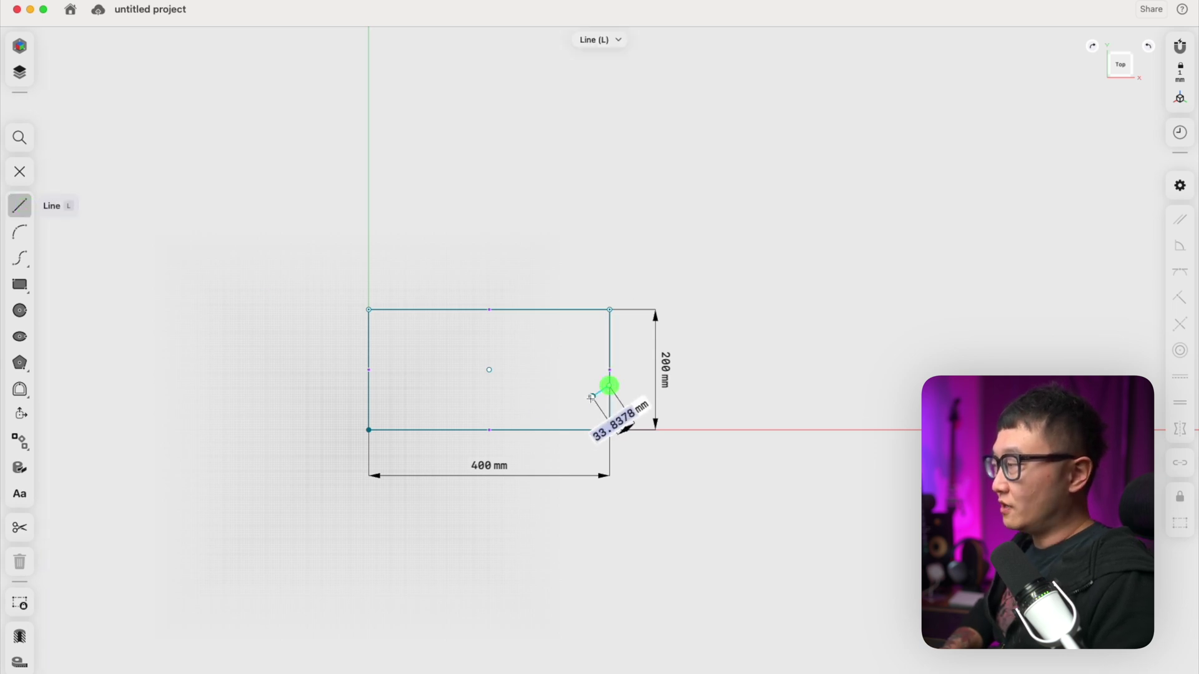
# Step: Draw a diagonal line across the rectangle's lower-right corner and set its upper endpoint 75 mm above that corner
pyautogui.click(541, 429)
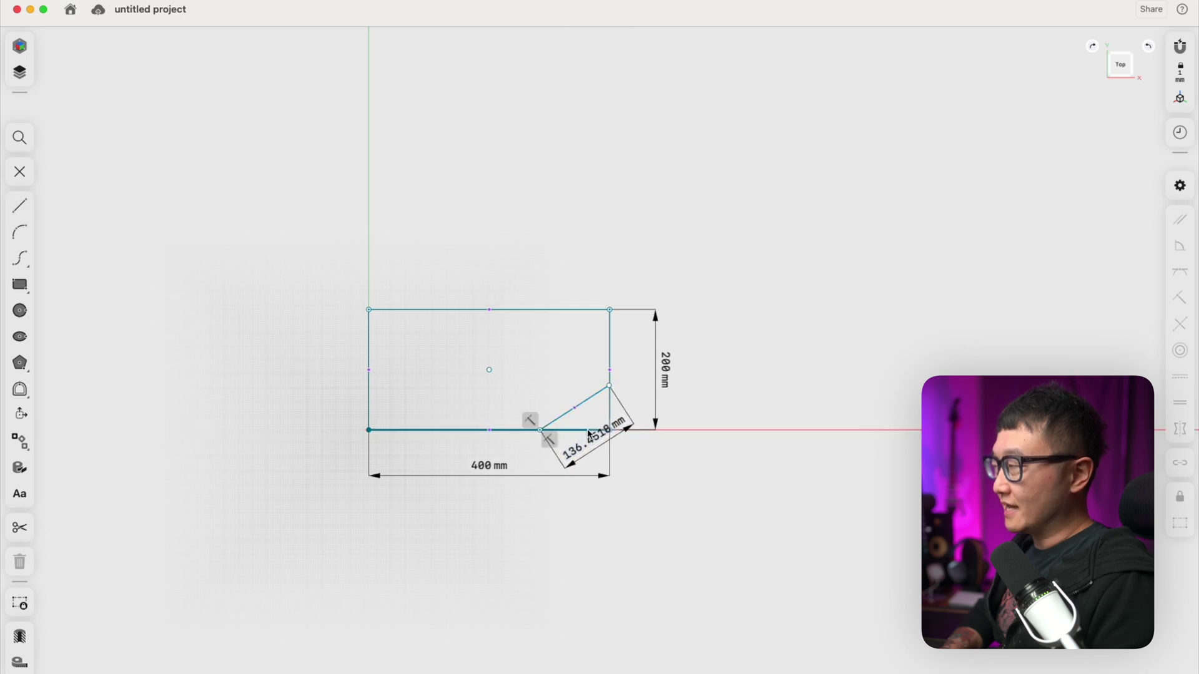
pyautogui.scroll(5, 589, 434)
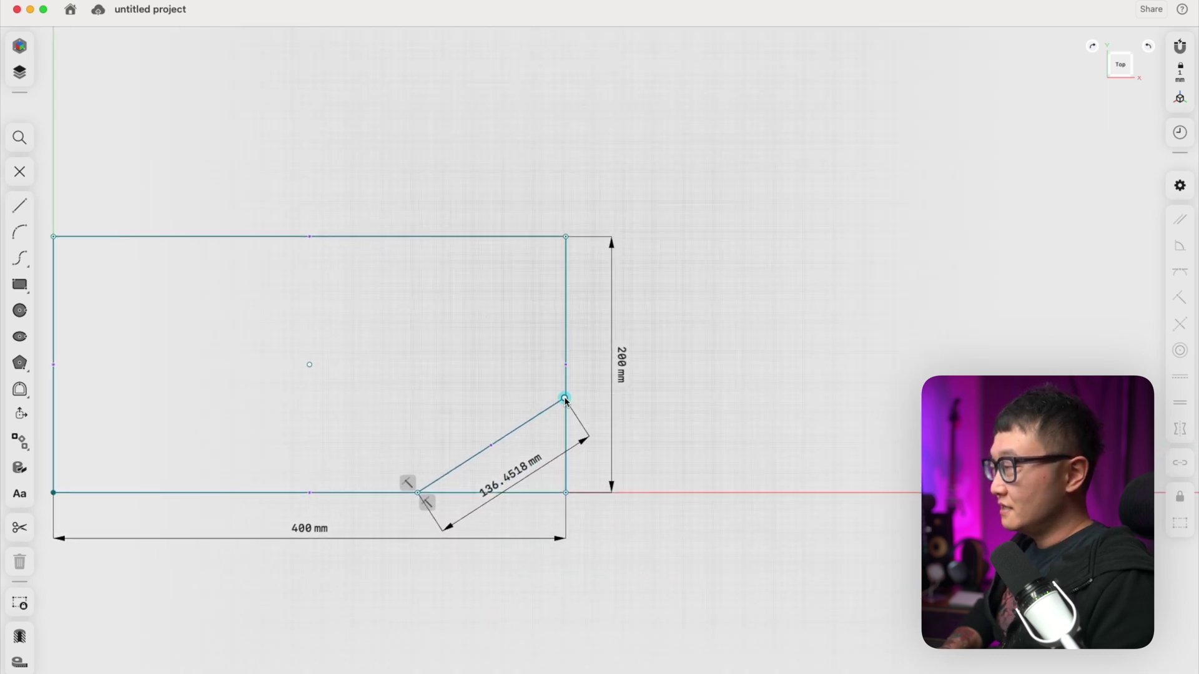
pyautogui.click(565, 398)
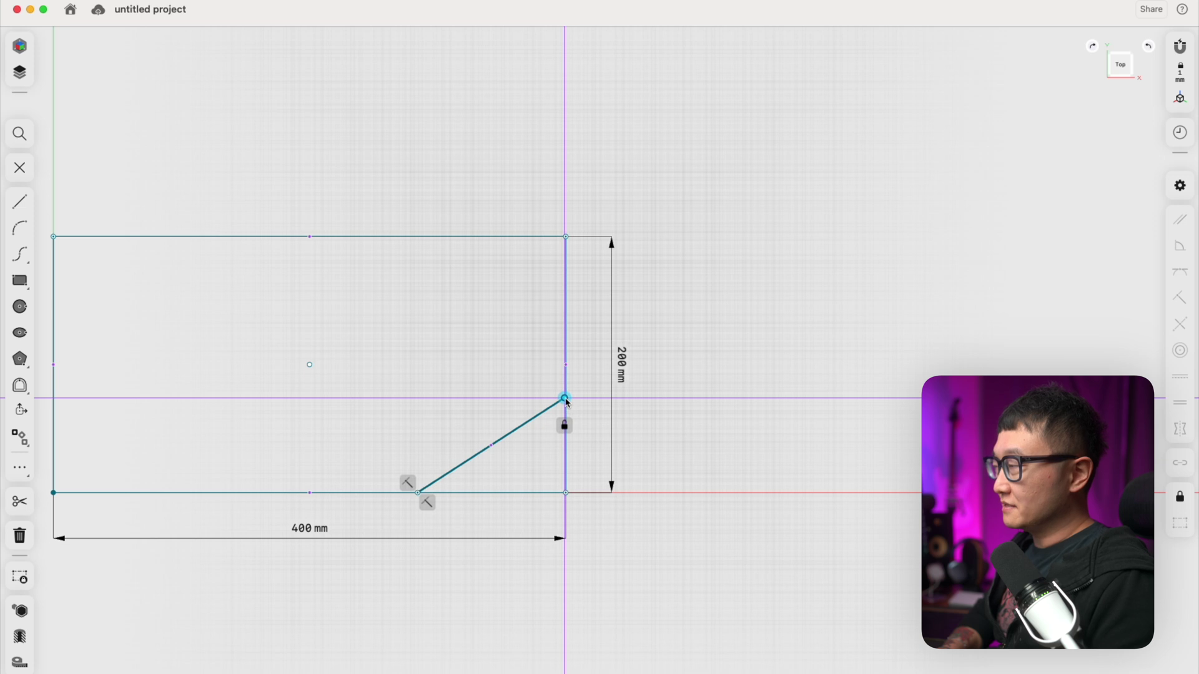
pyautogui.click(565, 493)
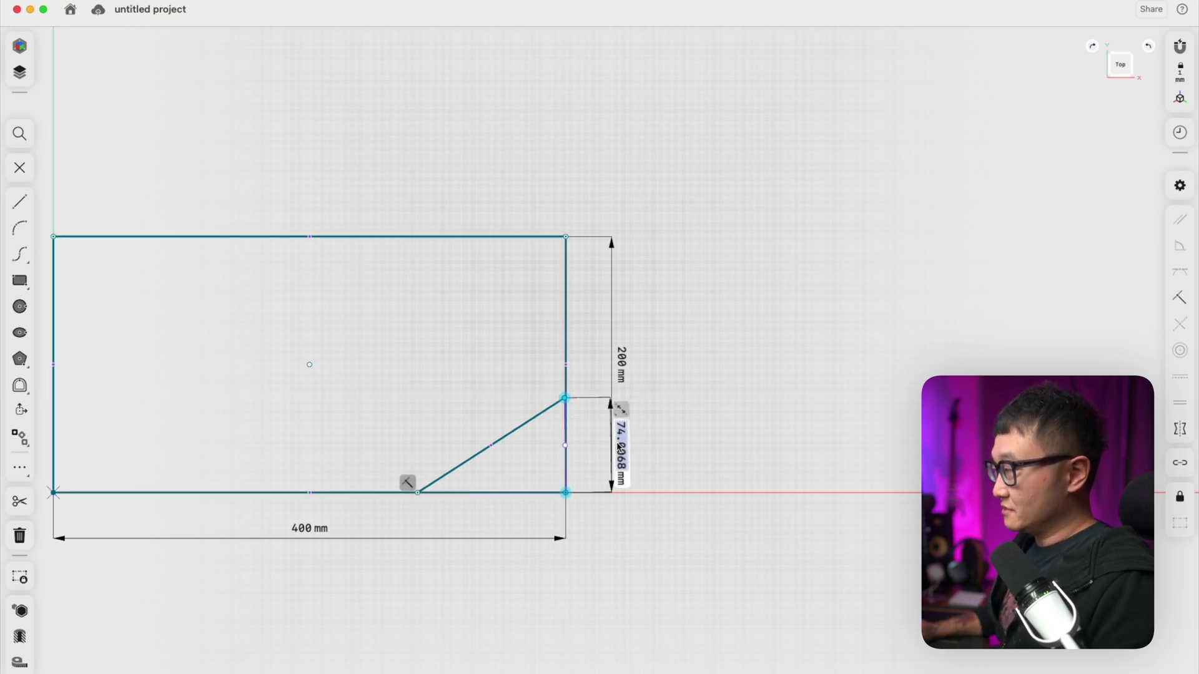
pyautogui.press('Return')
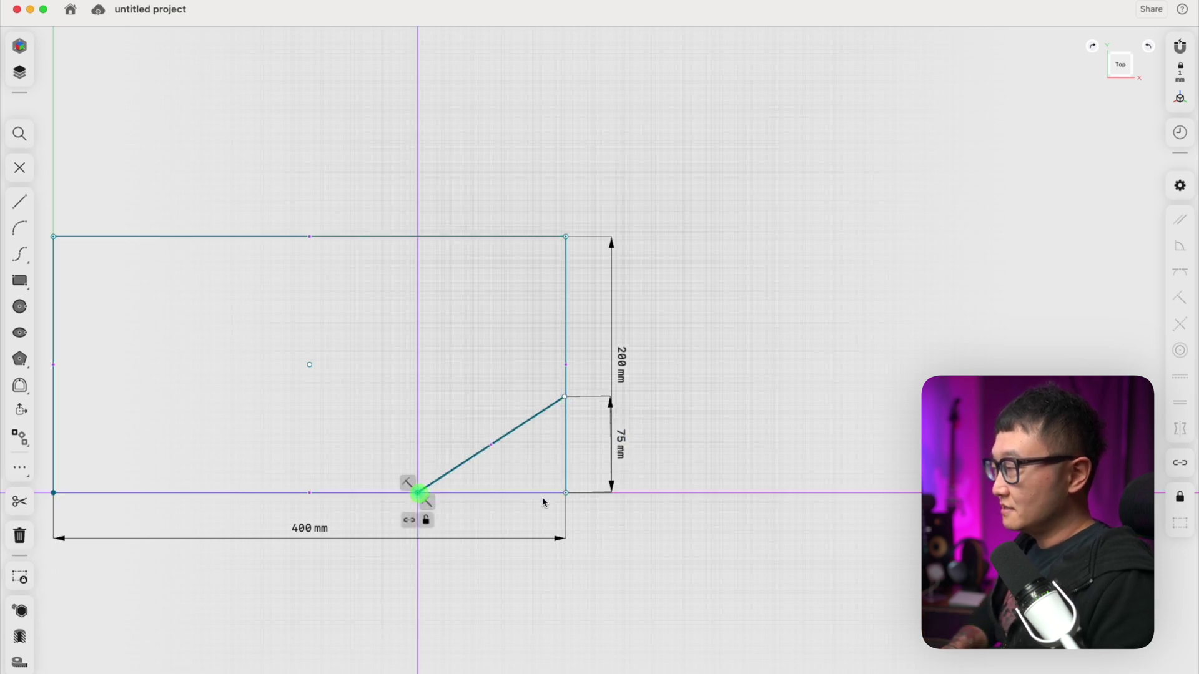
# Step: Set the diagonal line's lower endpoint 115 mm horizontally from the rectangle's lower-right corner
pyautogui.click(564, 494)
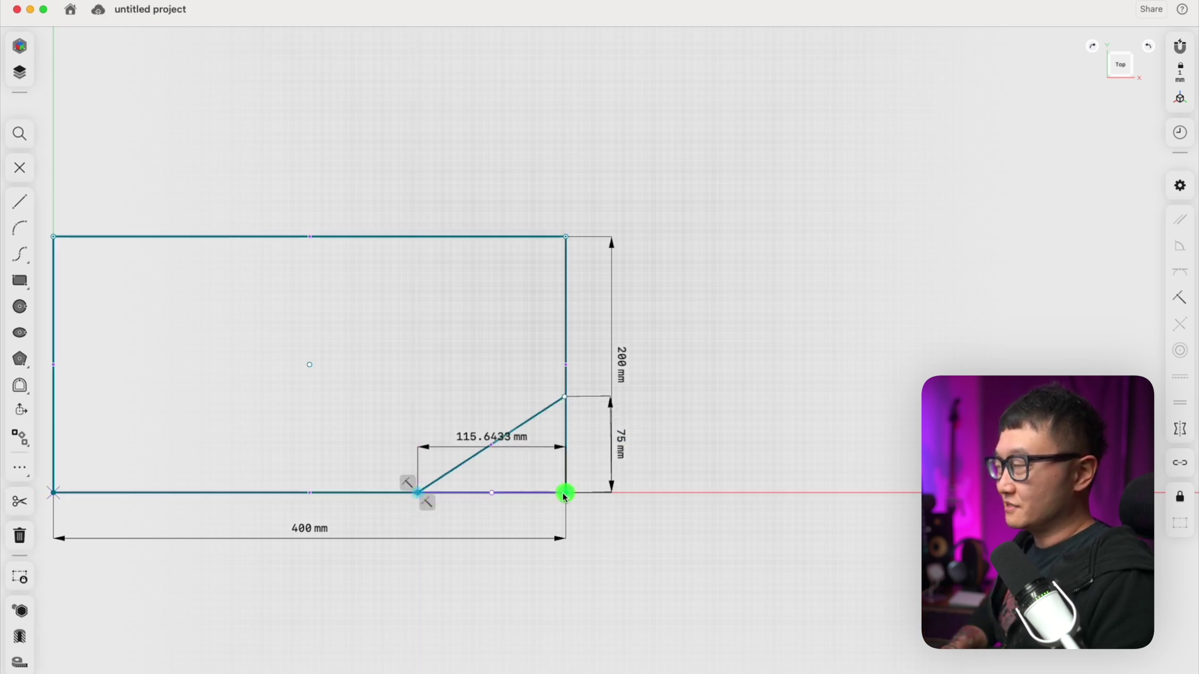
pyautogui.click(485, 442)
pyautogui.write('115')
pyautogui.press('Return')
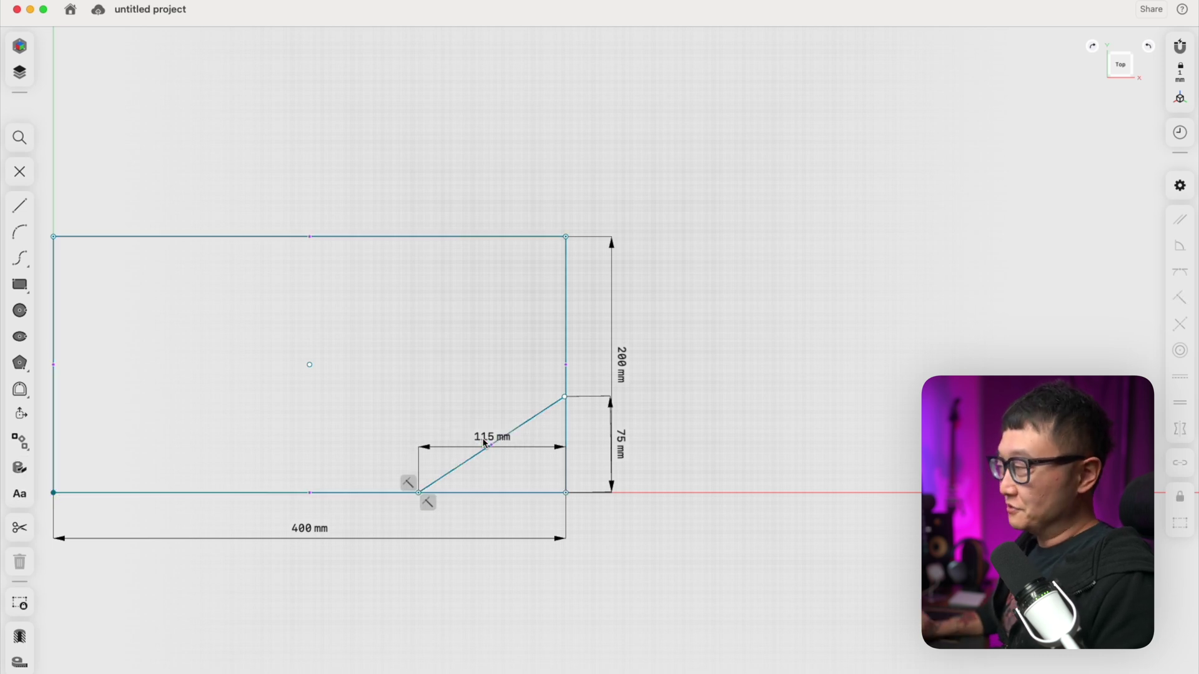
# Step: Attach the diagonal line's upper endpoint to the rectangle's right edge so that the corner triangle becomes a separate region
pyautogui.scroll(-2, 485, 443)
pyautogui.moveTo(485, 443)
pyautogui.mouseDown(button='right')
pyautogui.moveTo(471, 420)
pyautogui.moveTo(487, 406)
pyautogui.mouseUp(button='right')
pyautogui.click(540, 370)
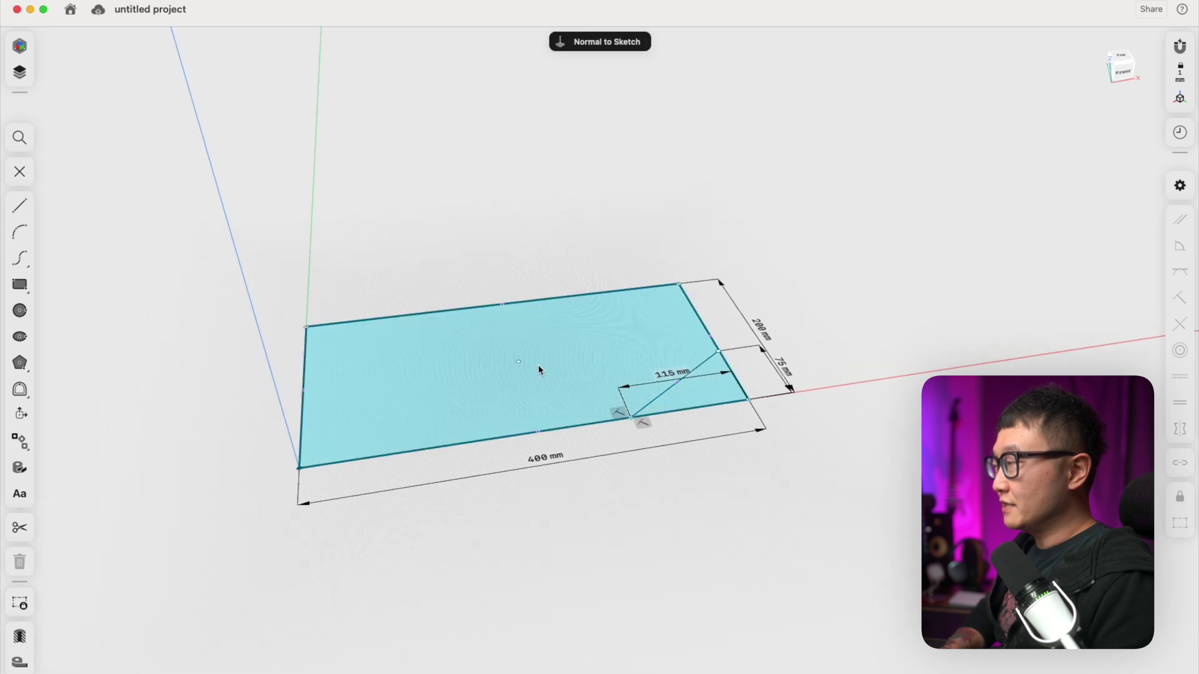
pyautogui.scroll(5, 897, 367)
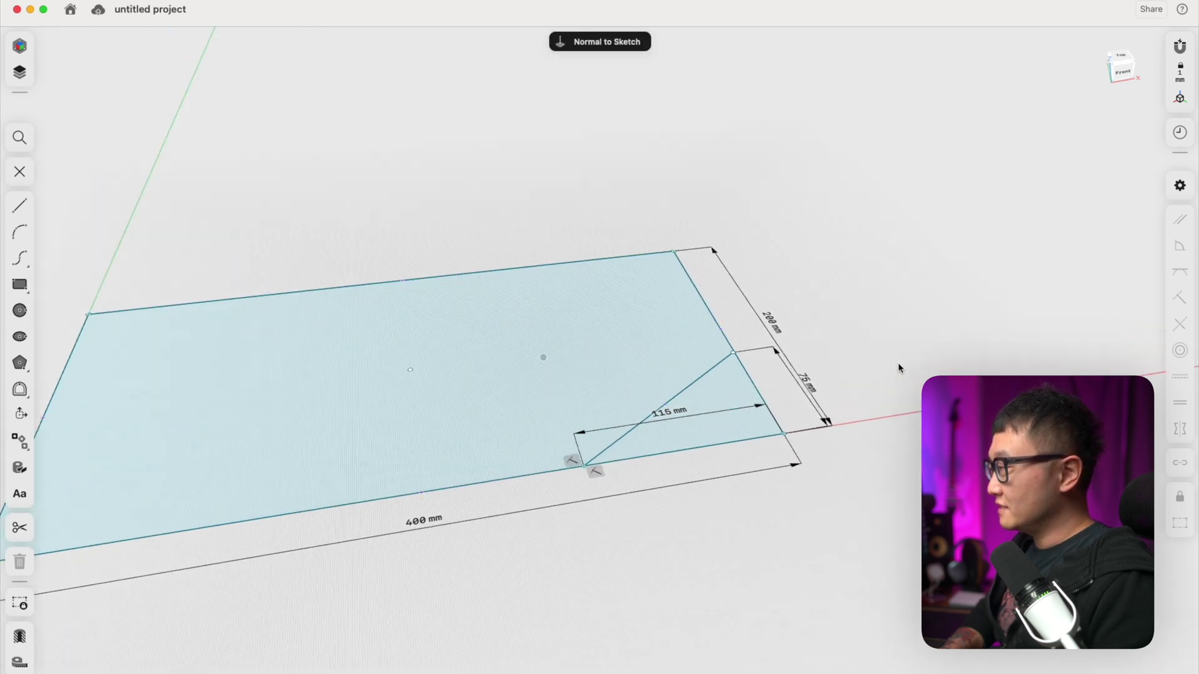
pyautogui.click(784, 426)
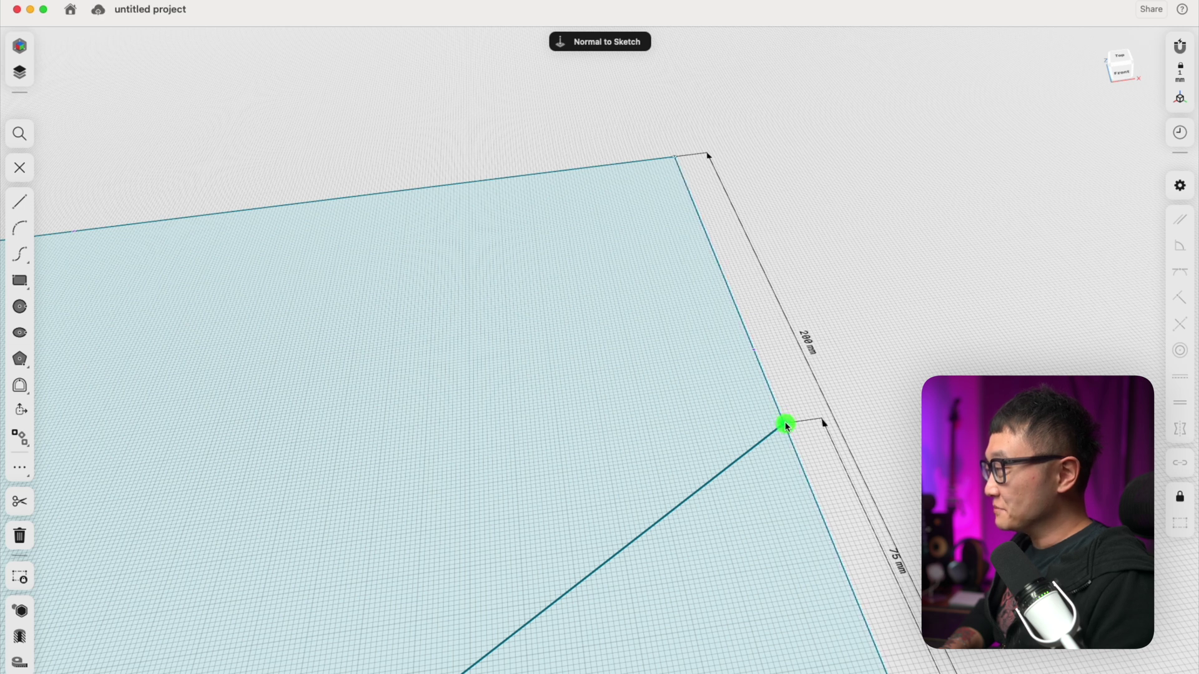
pyautogui.click(785, 424)
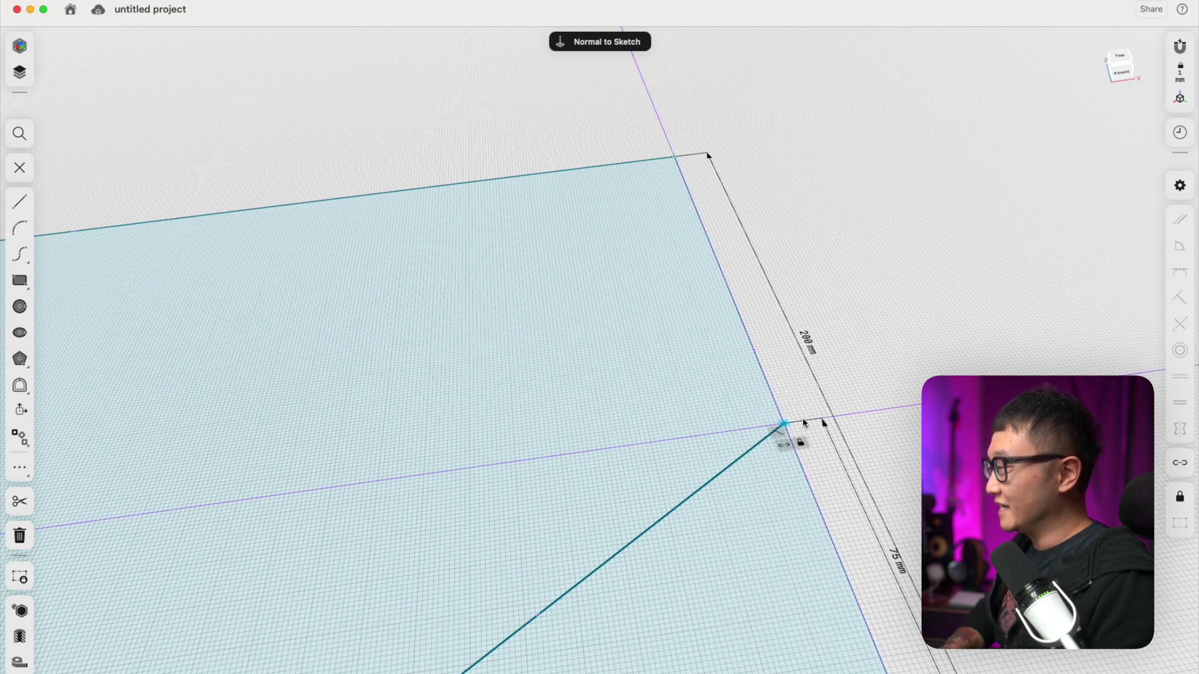
pyautogui.click(797, 410)
pyautogui.scroll(-5, 791, 414)
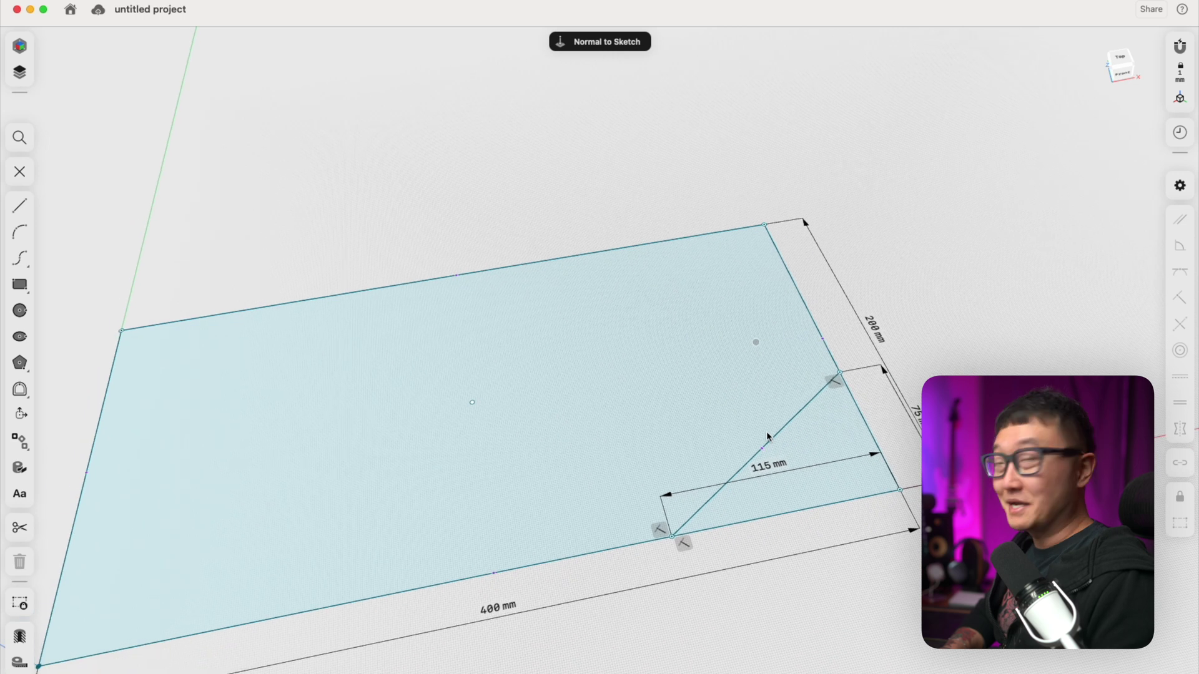
# Step: Extrude the larger sketch region, without the corner triangle, one-sided by 25 mm
pyautogui.moveTo(686, 400); pyautogui.dragTo(714, 398, button='middle')
pyautogui.scroll(-3, 637, 389)
pyautogui.moveTo(637, 390); pyautogui.dragTo(728, 376, button='middle')
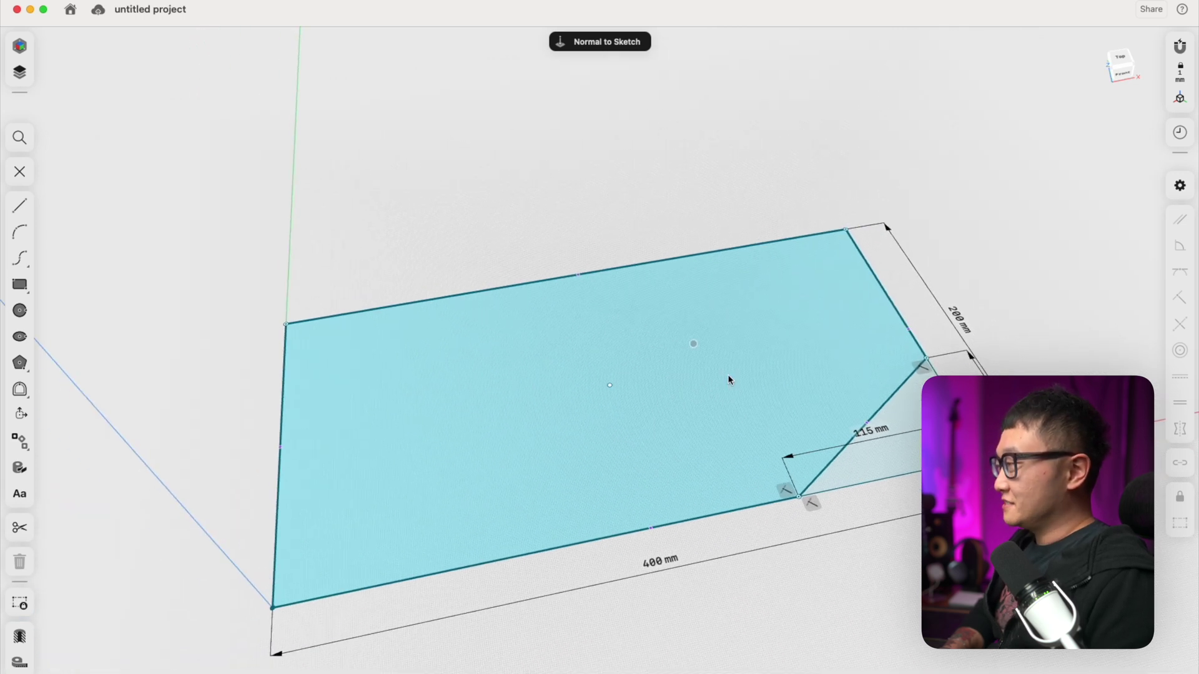
pyautogui.click(728, 377)
pyautogui.moveTo(661, 374); pyautogui.dragTo(759, 368, button='right')
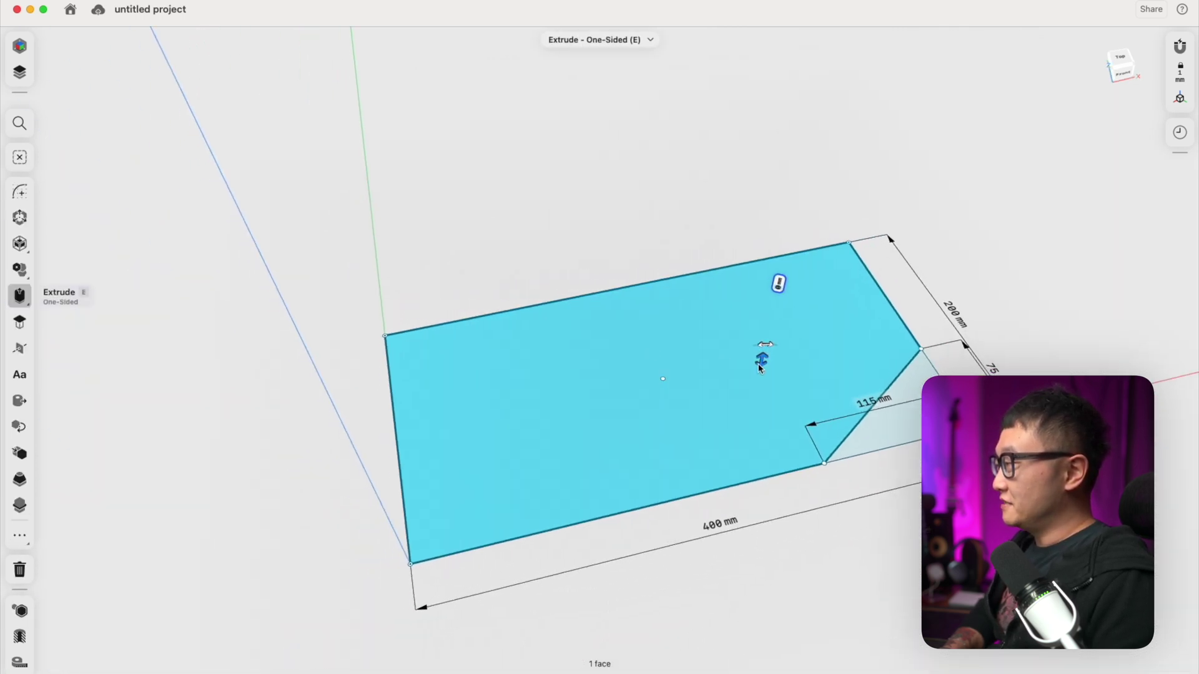
pyautogui.moveTo(761, 361); pyautogui.dragTo(761, 342)
pyautogui.moveTo(761, 342); pyautogui.dragTo(765, 291, button='right')
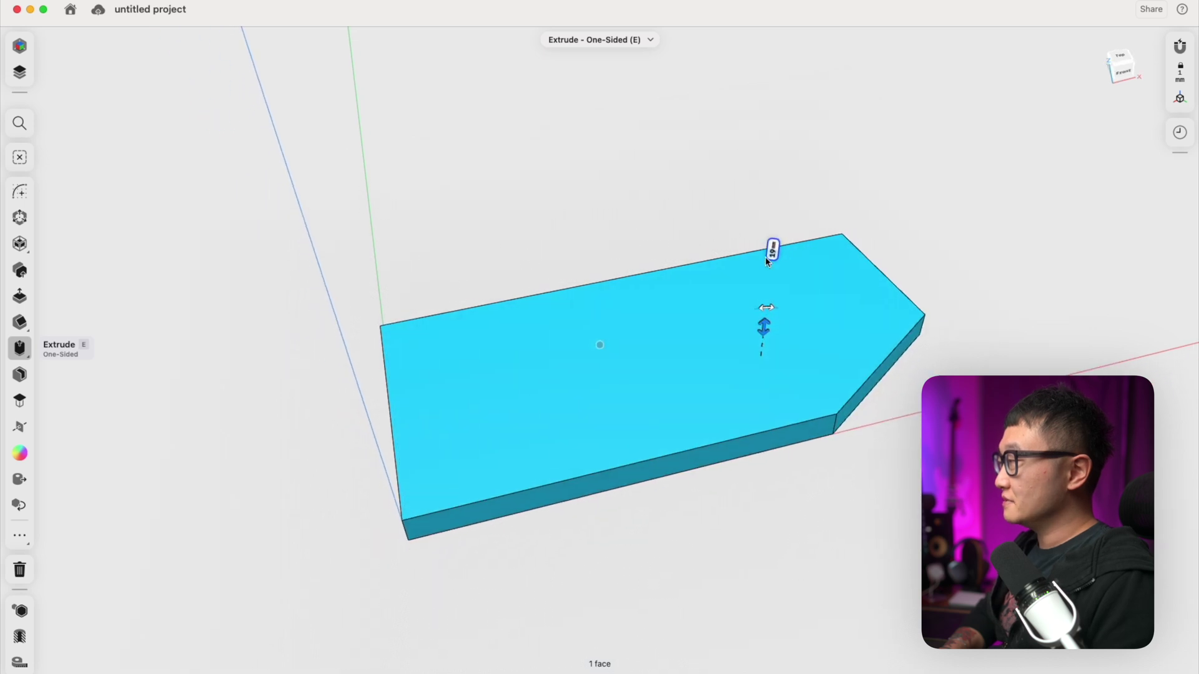
pyautogui.click(773, 251)
pyautogui.write('25')
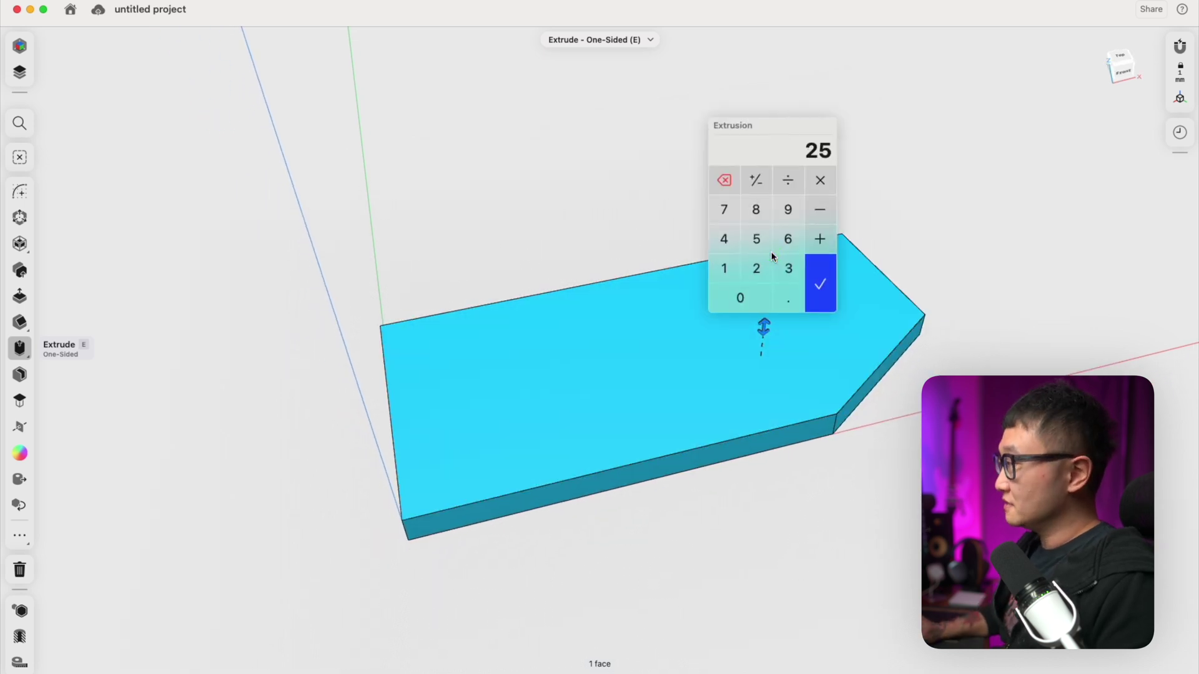
pyautogui.press('Return')
pyautogui.click(818, 465)
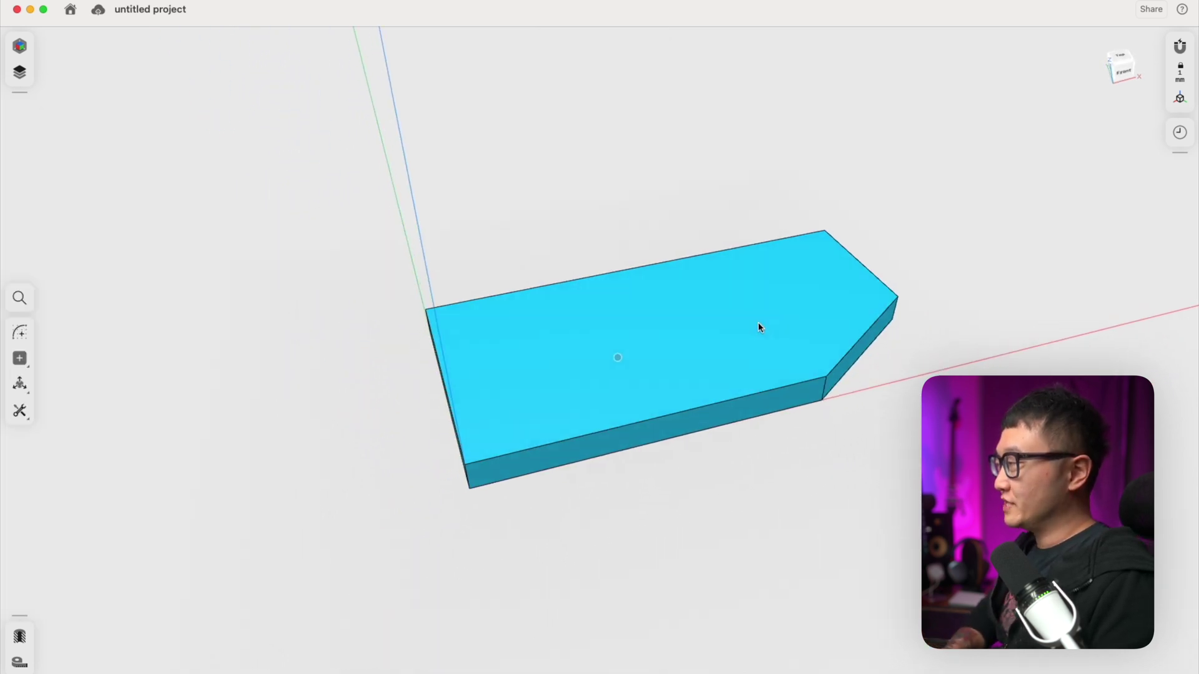
# Step: Fillet the three vertical edges at the body's angled end with a 70 mm radius
pyautogui.moveTo(760, 326); pyautogui.dragTo(608, 395, button='right')
pyautogui.click(560, 384)
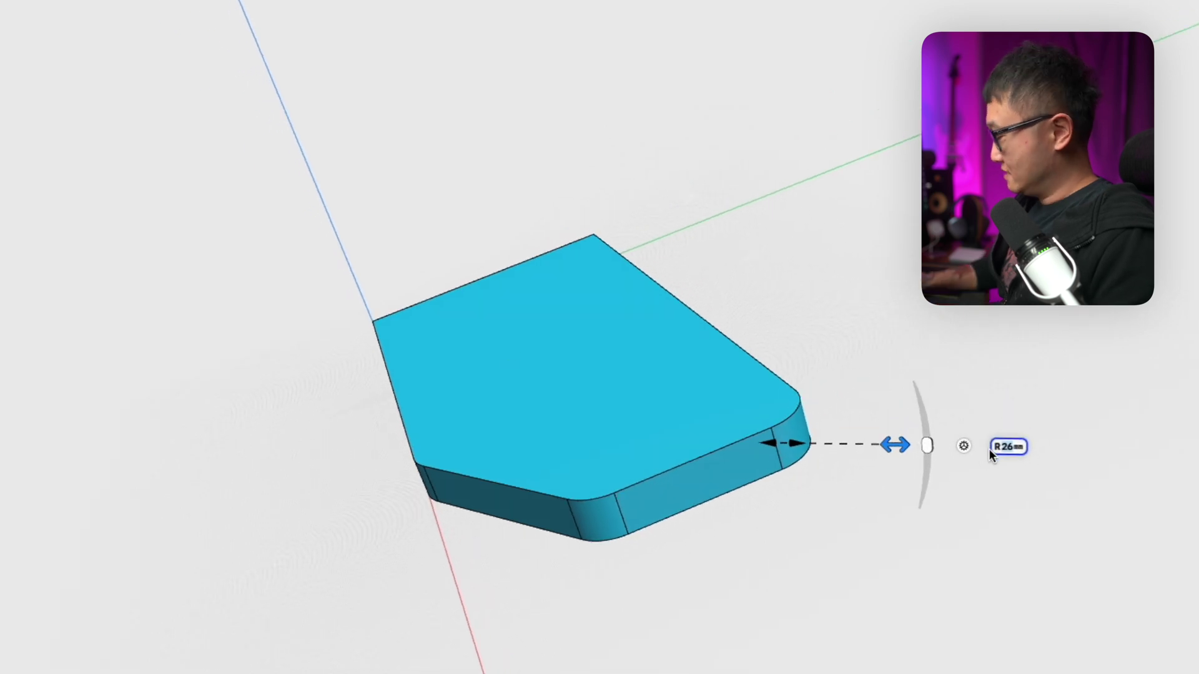
pyautogui.write('70')
pyautogui.press('Return')
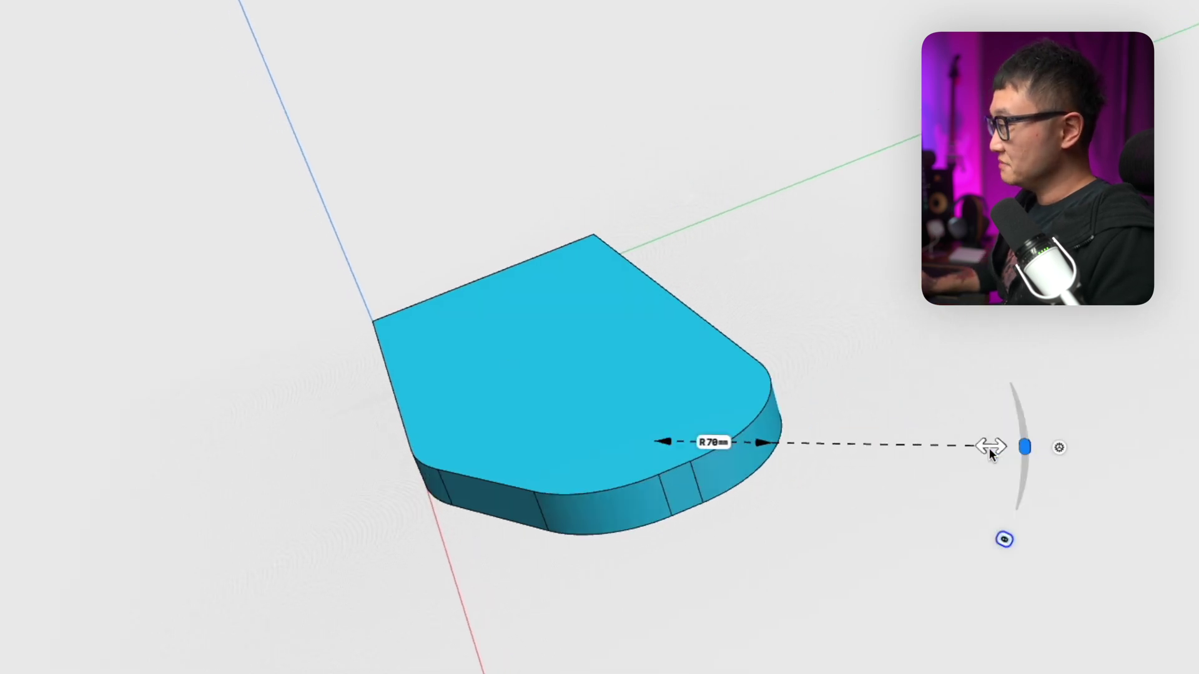
# Step: Fillet the two vertical edges at the body's square end with an 80 mm radius
pyautogui.hscroll(-5, 991, 451)
pyautogui.hscroll(-3, 1026, 408)
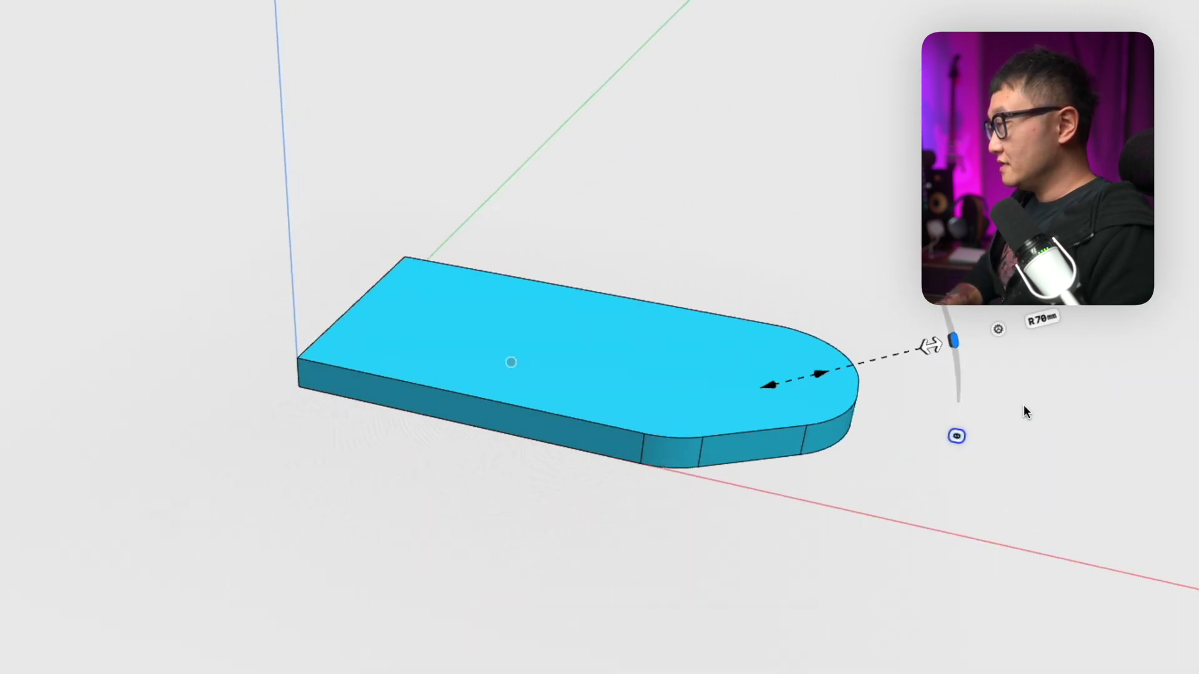
pyautogui.moveTo(1025, 407); pyautogui.dragTo(562, 485, button='right')
pyautogui.click(536, 476)
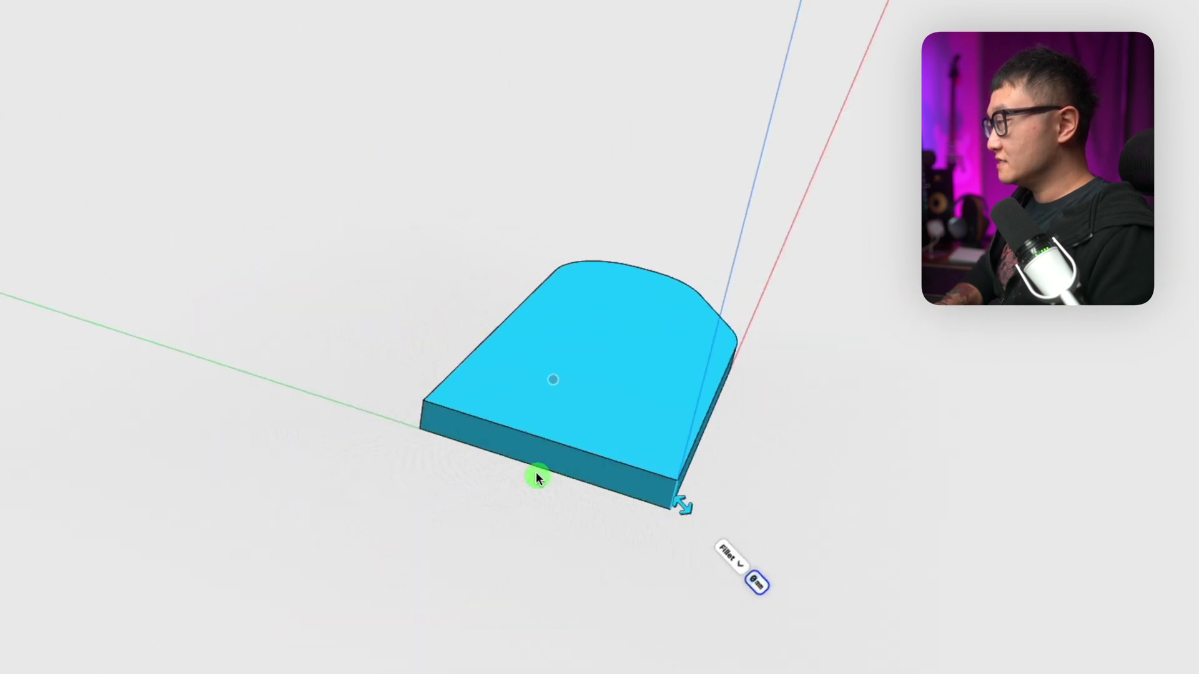
pyautogui.hscroll(-5, 534, 475)
pyautogui.click(488, 454)
pyautogui.scroll(5, 510, 475)
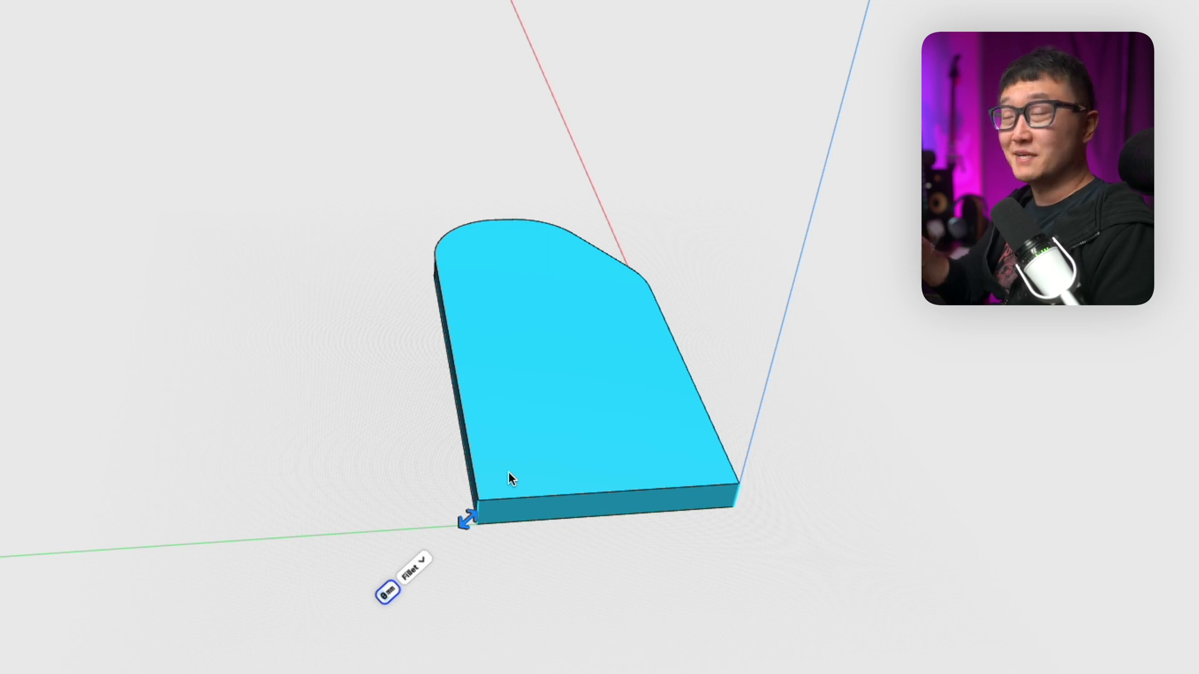
pyautogui.scroll(5, 508, 471)
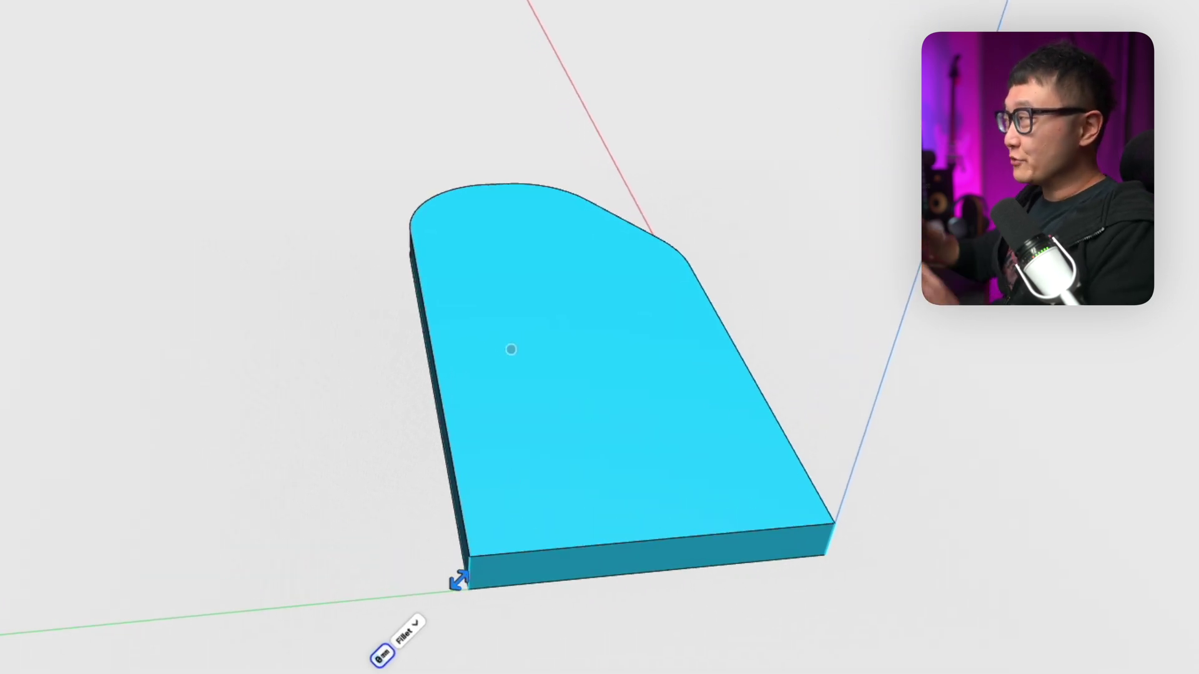
pyautogui.scroll(-5, 1163, 149)
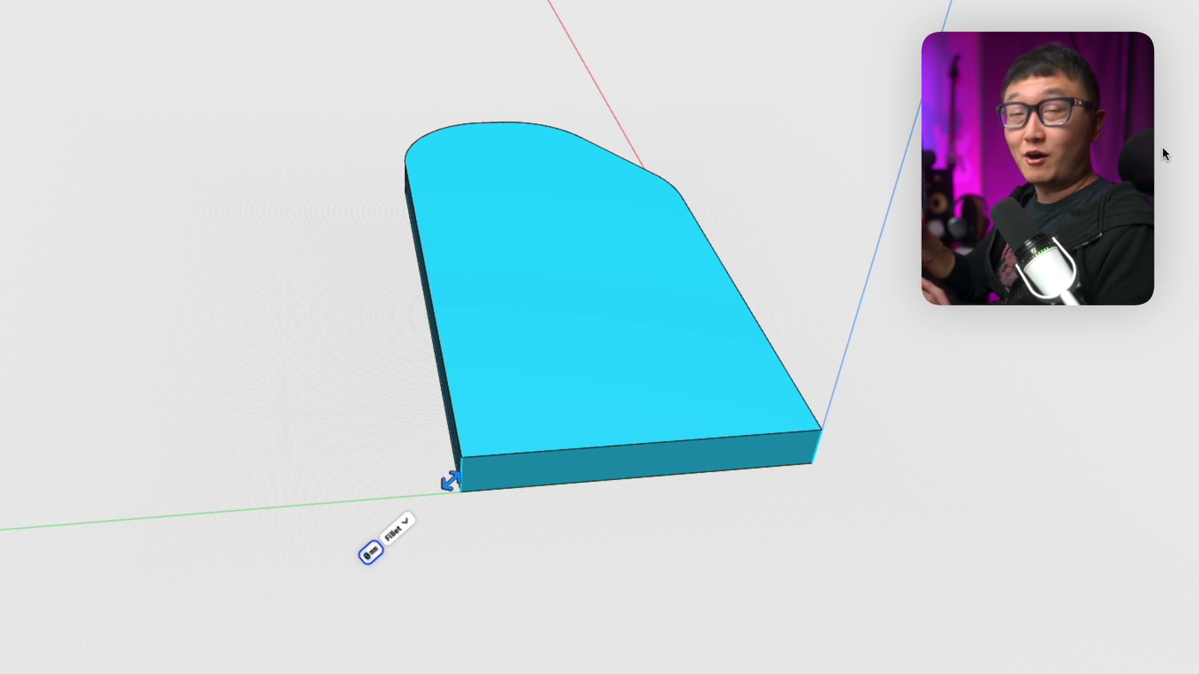
pyautogui.moveTo(450, 481); pyautogui.dragTo(389, 525)
pyautogui.write('80')
pyautogui.press('Tab')
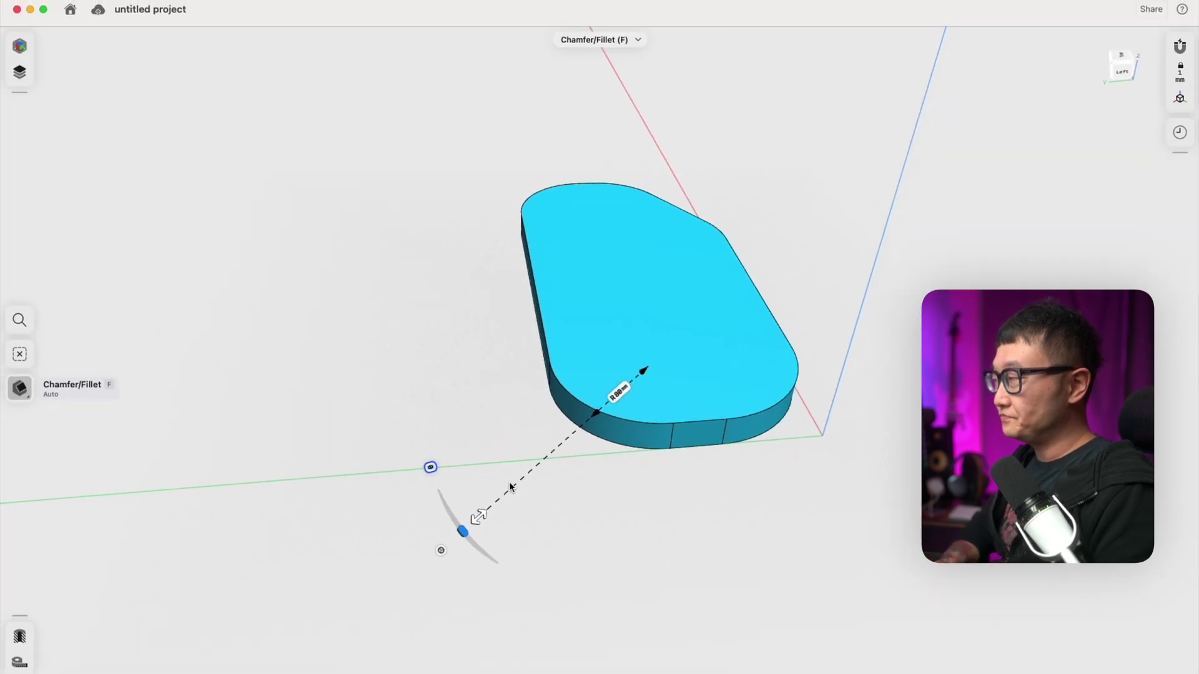
pyautogui.click(609, 491)
# Step: Sketch a closed five-sided line profile on the body's top face, about 264 mm wide and 123 mm high, with an angled lower-right corner
pyautogui.moveTo(627, 349); pyautogui.dragTo(751, 395, button='right')
pyautogui.click(752, 397)
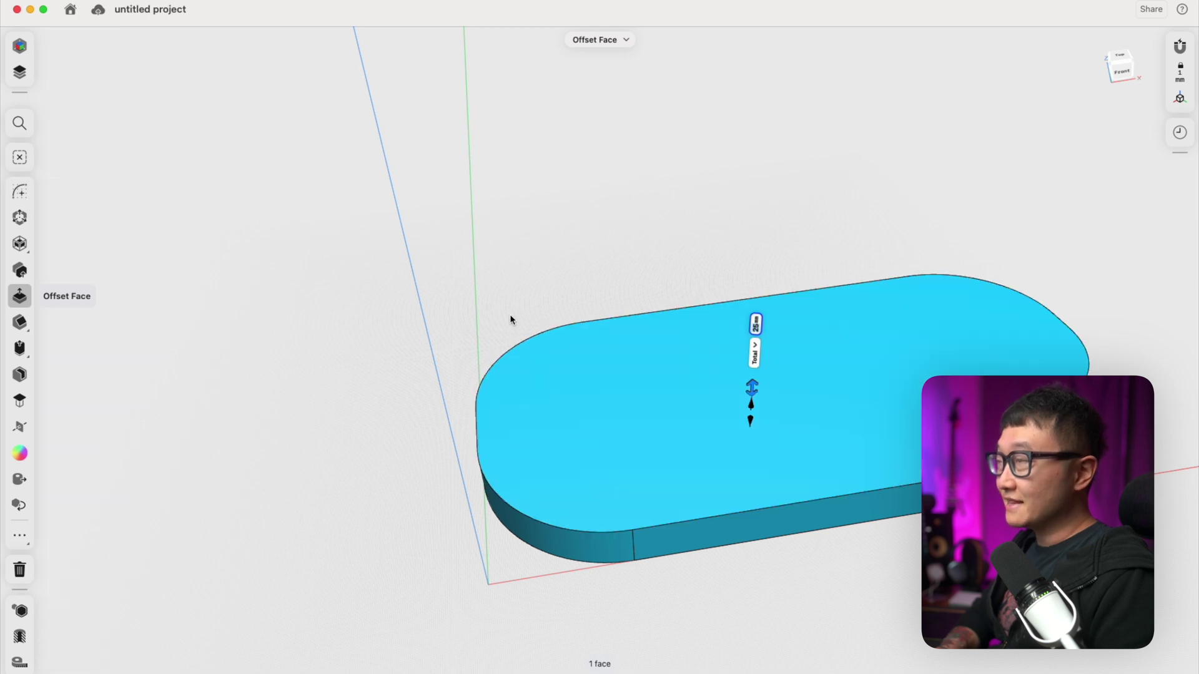
pyautogui.click(15, 194)
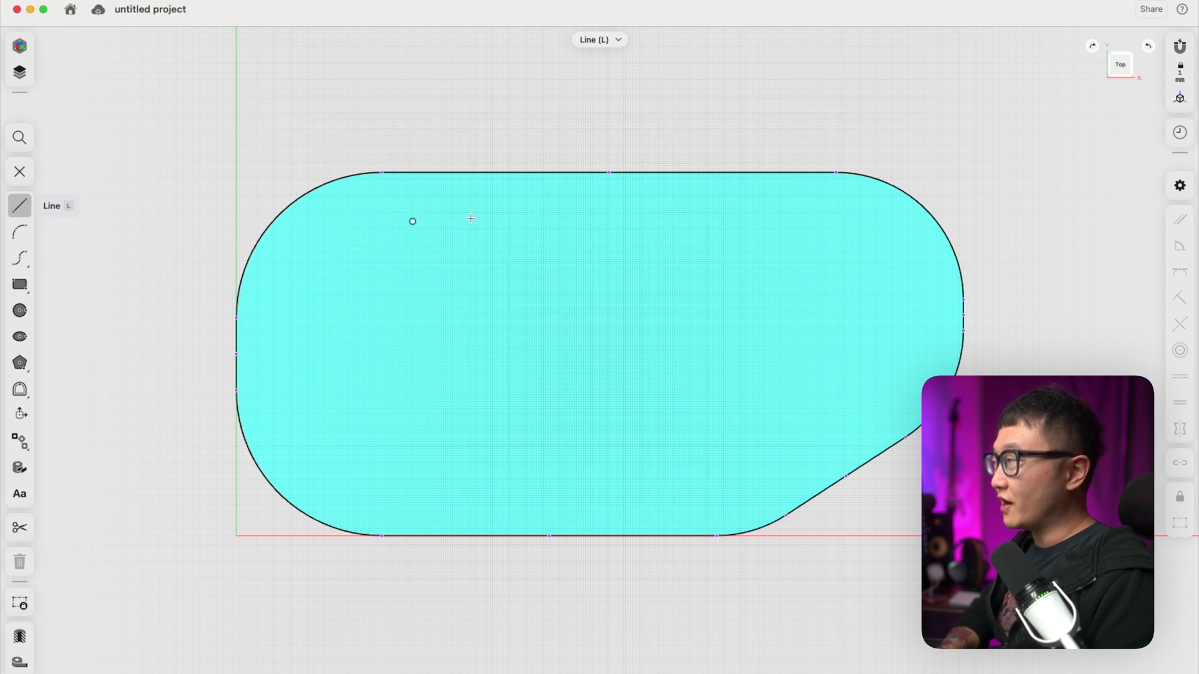
pyautogui.click(349, 225)
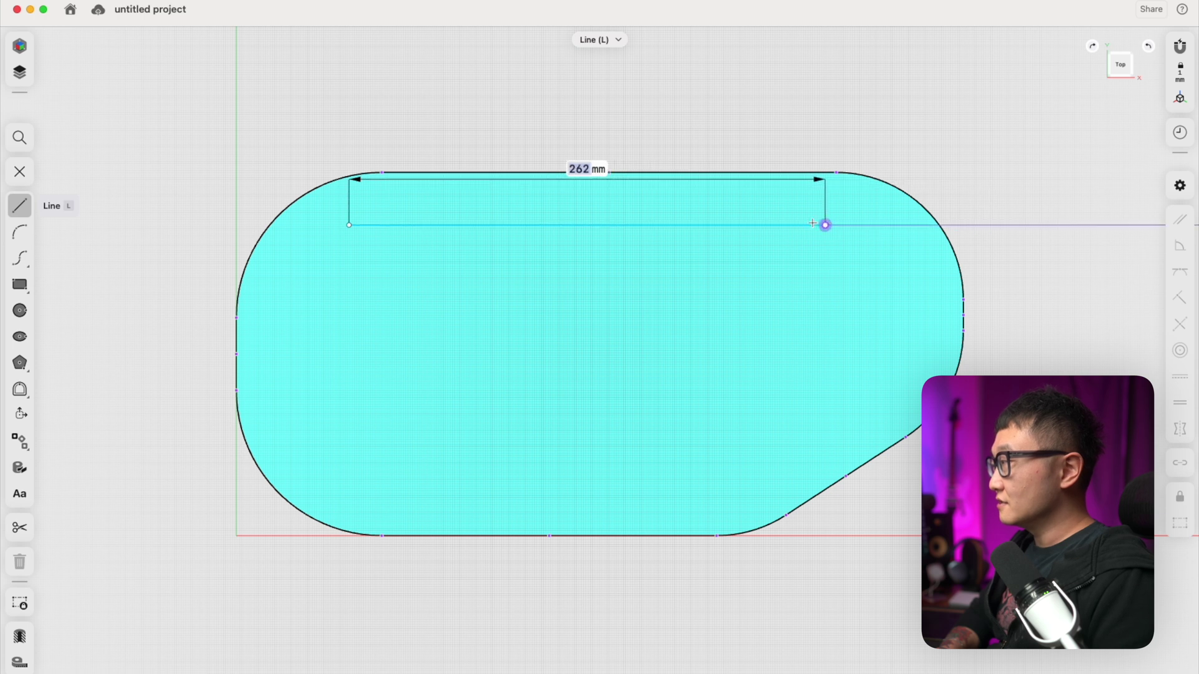
pyautogui.click(829, 225)
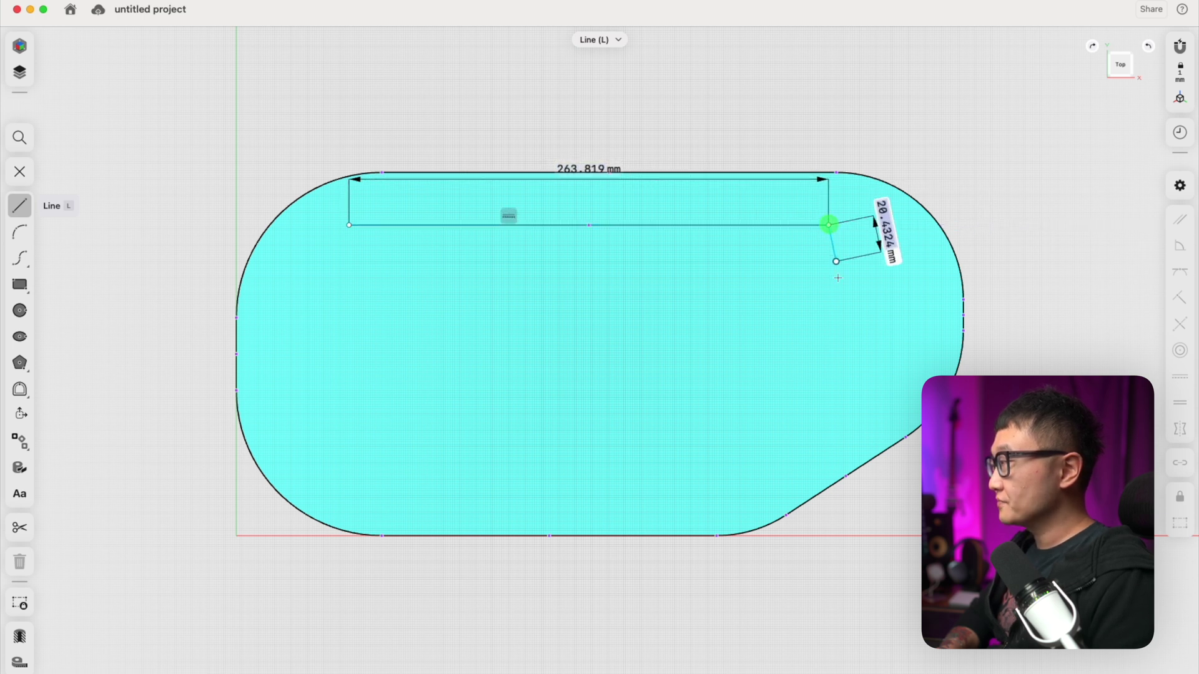
pyautogui.click(828, 355)
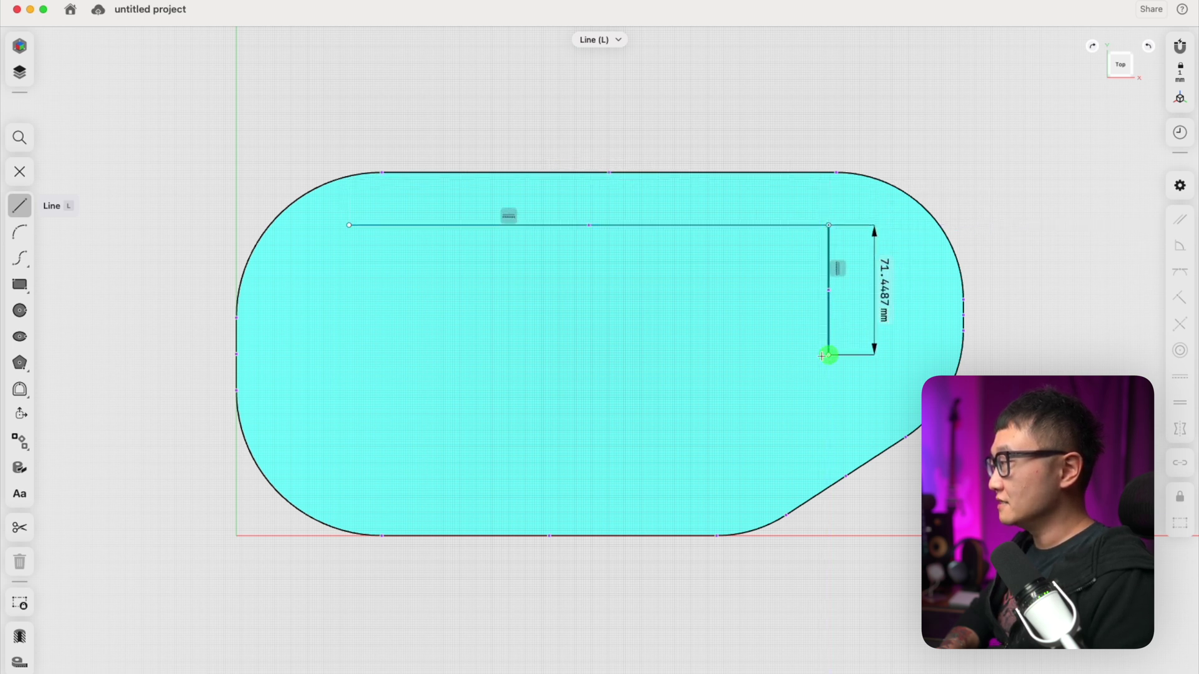
pyautogui.click(668, 448)
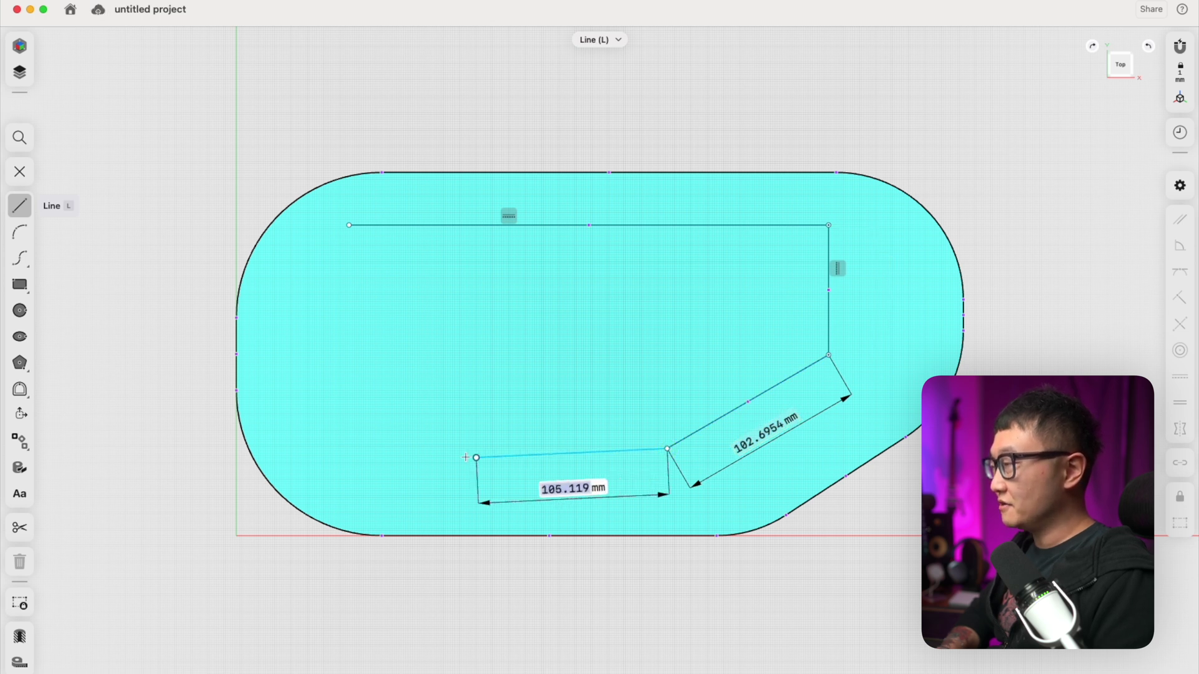
pyautogui.click(348, 449)
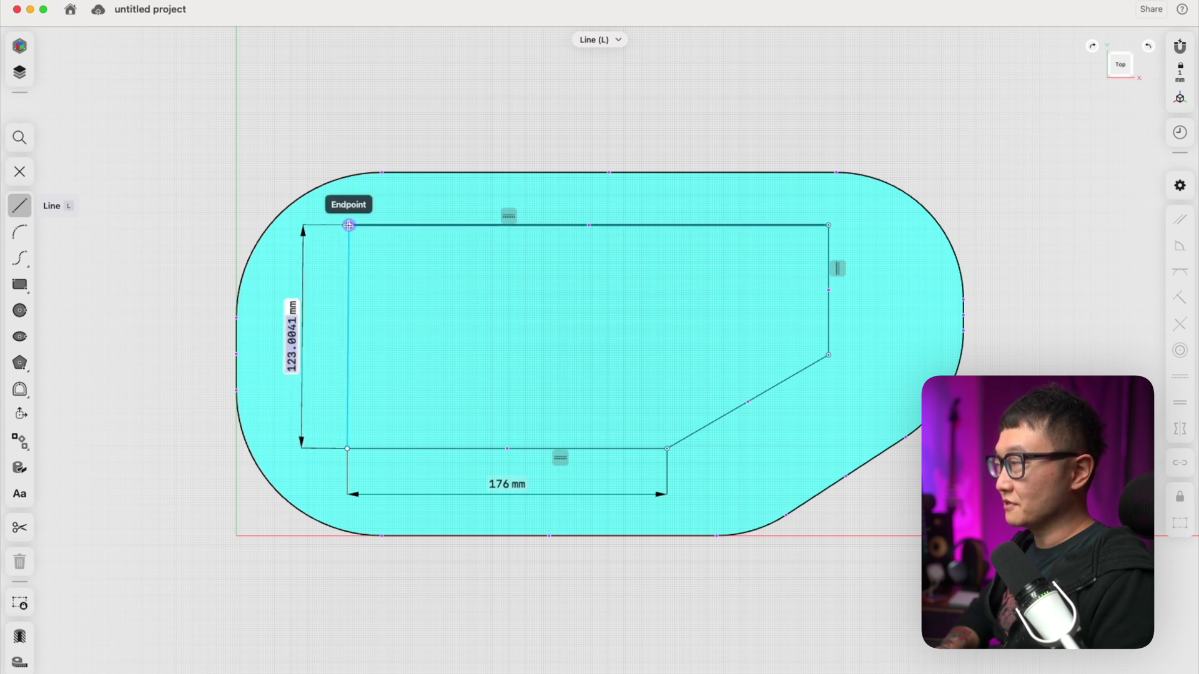
pyautogui.click(349, 225)
pyautogui.press('Escape')
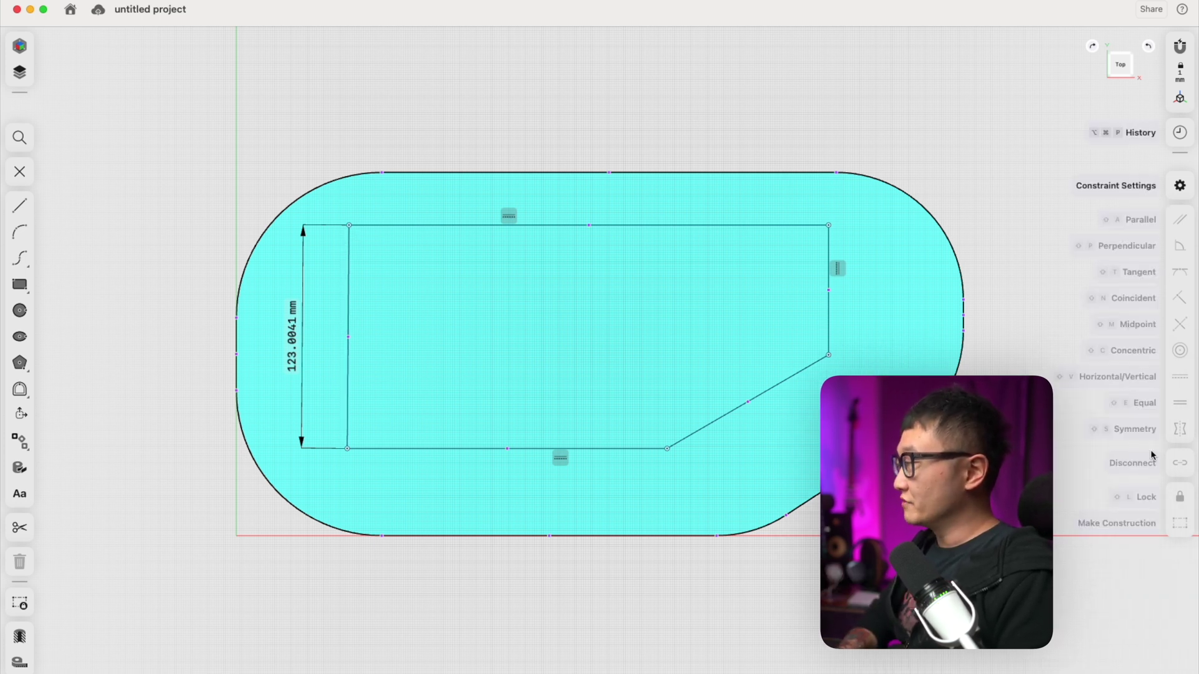
# Step: Move the inner profile's upper-left corner inward and make its left line vertical with the Horizontal/Vertical constraint
pyautogui.click(349, 324)
pyautogui.moveTo(349, 232); pyautogui.dragTo(398, 243)
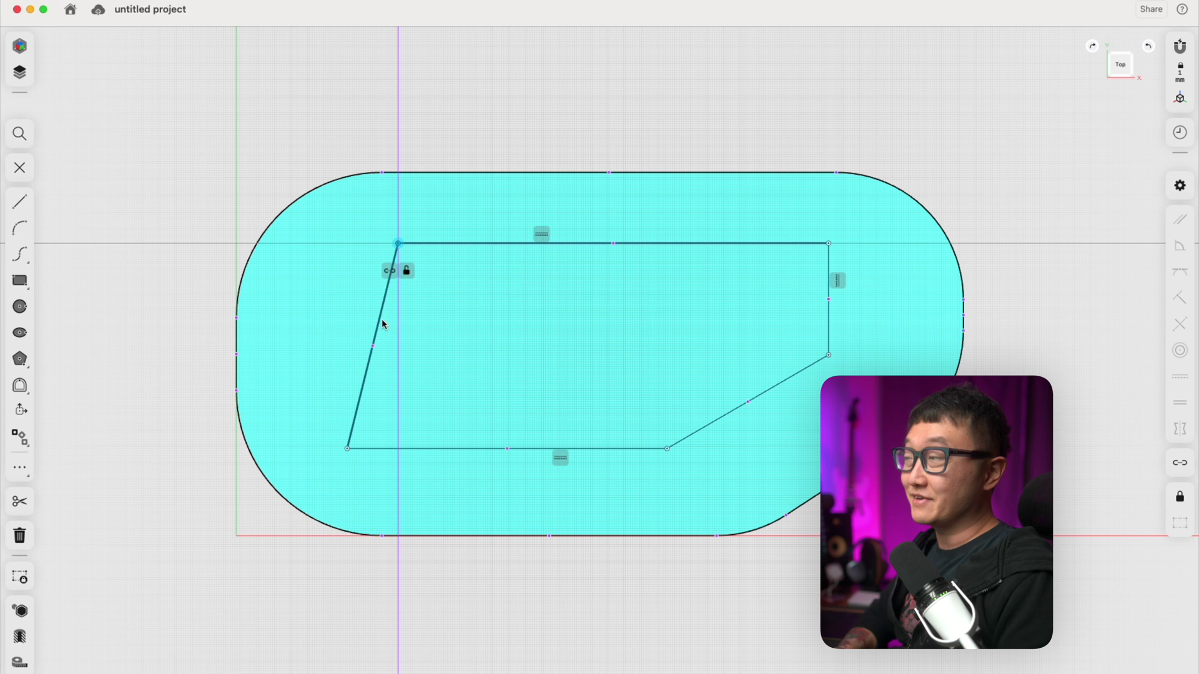
pyautogui.click(490, 82)
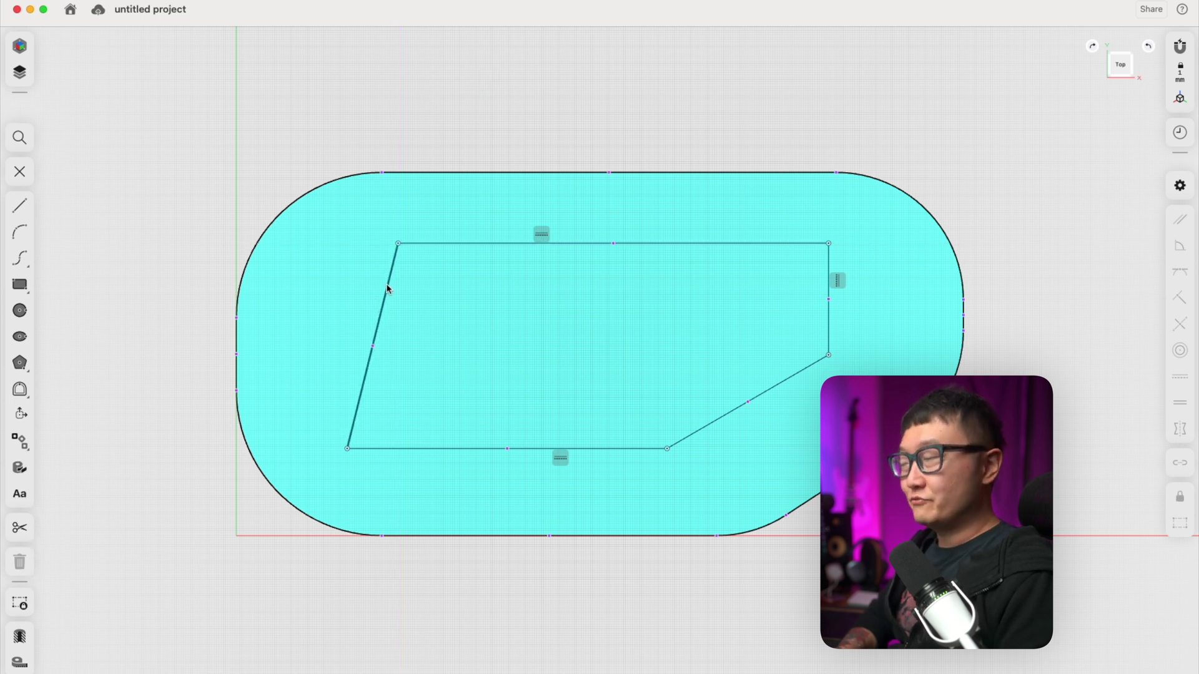
pyautogui.click(387, 290)
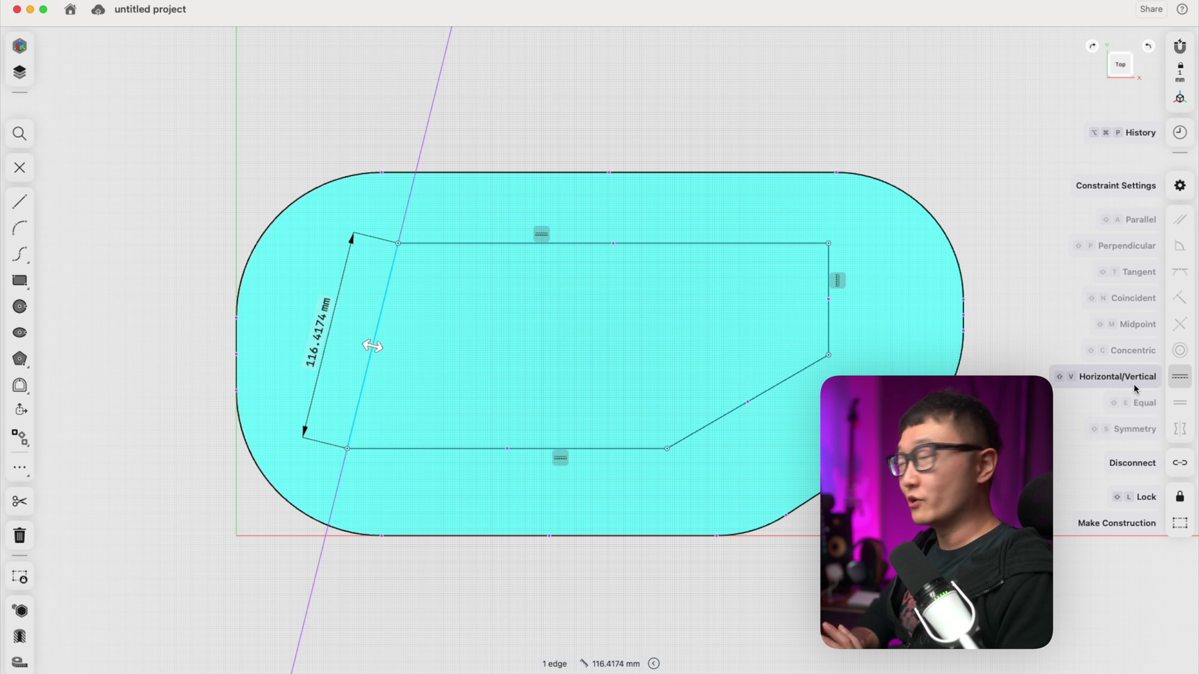
pyautogui.click(1179, 378)
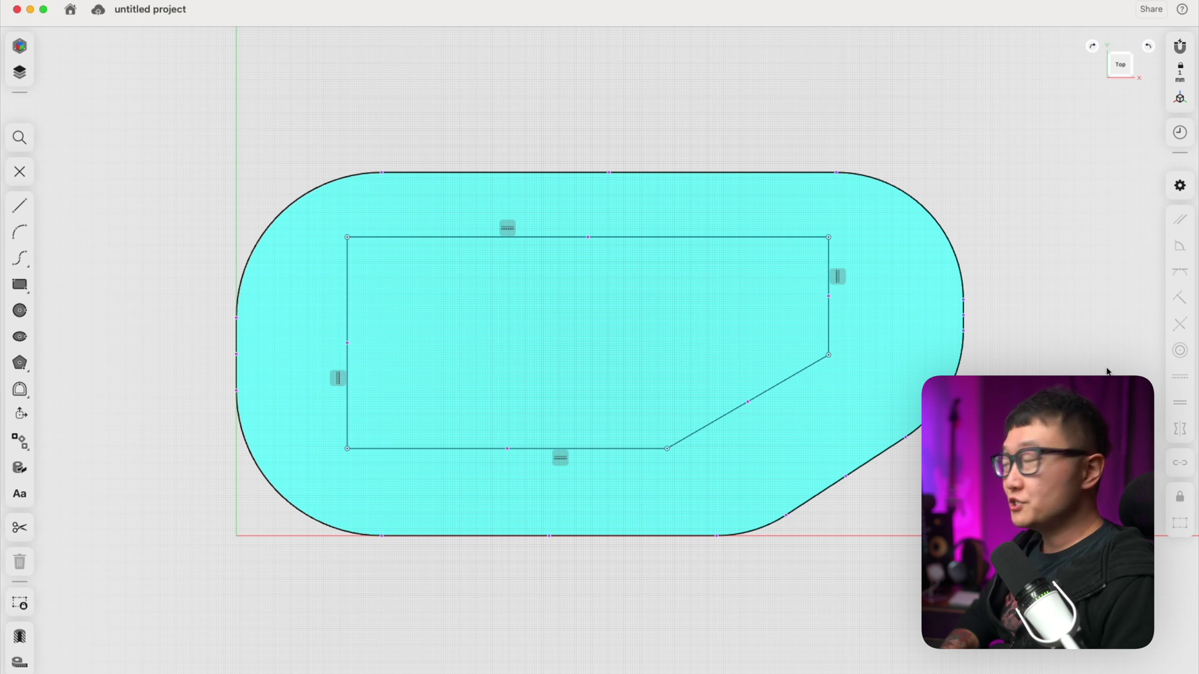
# Step: Dimension the inner profile's left line 40 mm from the plate's straight left edge
pyautogui.keyDown('shift'); pyautogui.click(347, 362); pyautogui.keyUp('shift')
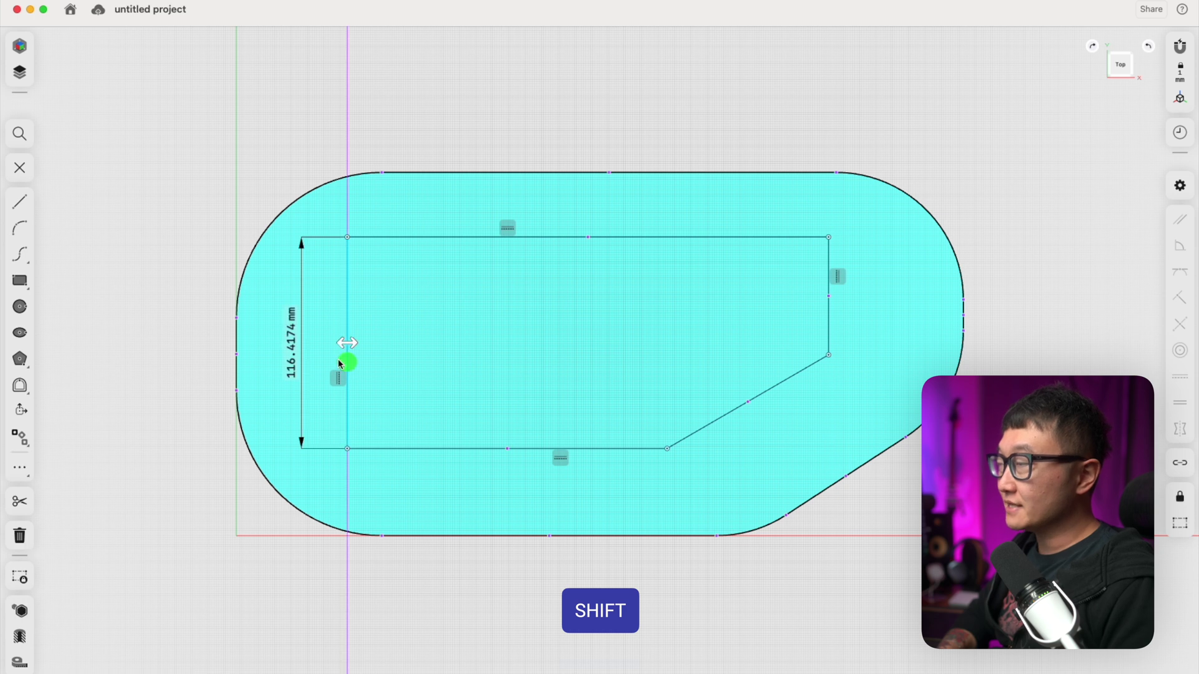
pyautogui.keyDown('shift'); pyautogui.click(236, 368); pyautogui.keyUp('shift')
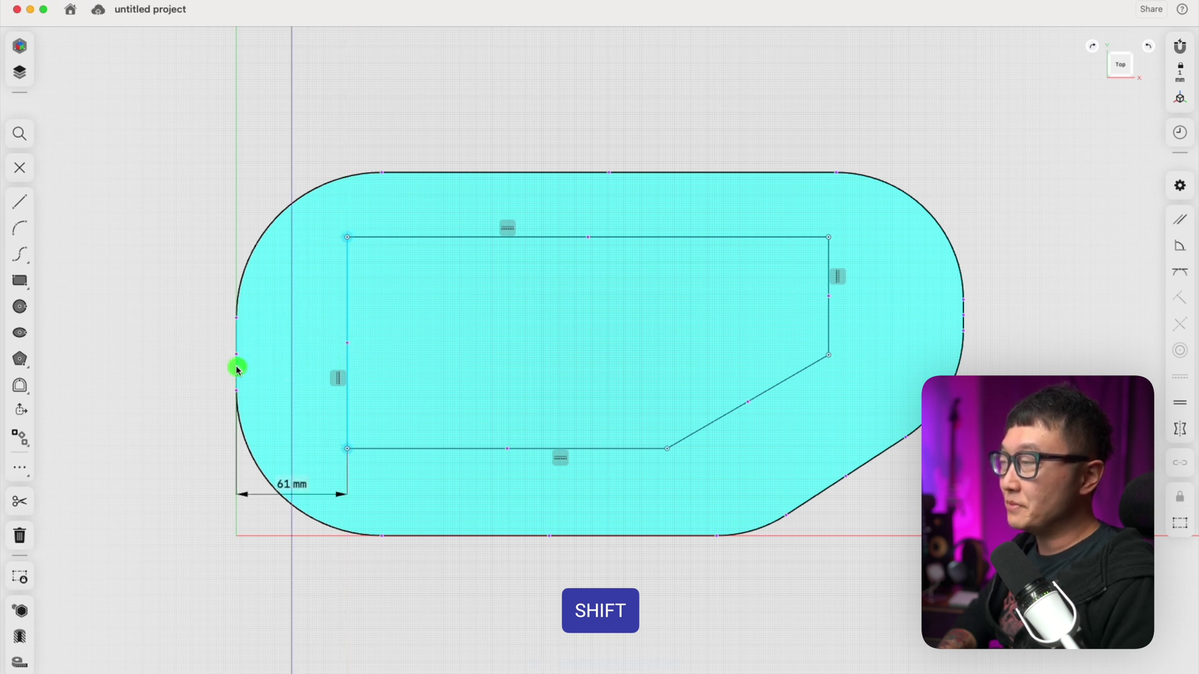
pyautogui.click(305, 485)
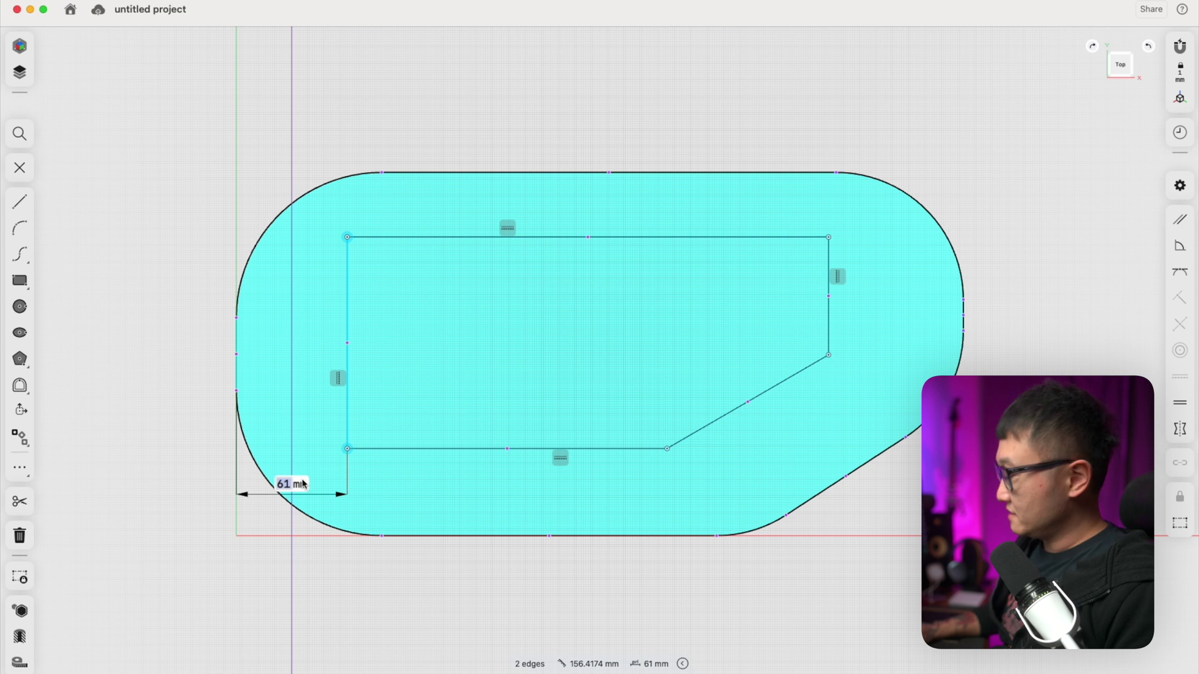
pyautogui.write('40')
pyautogui.press('Return')
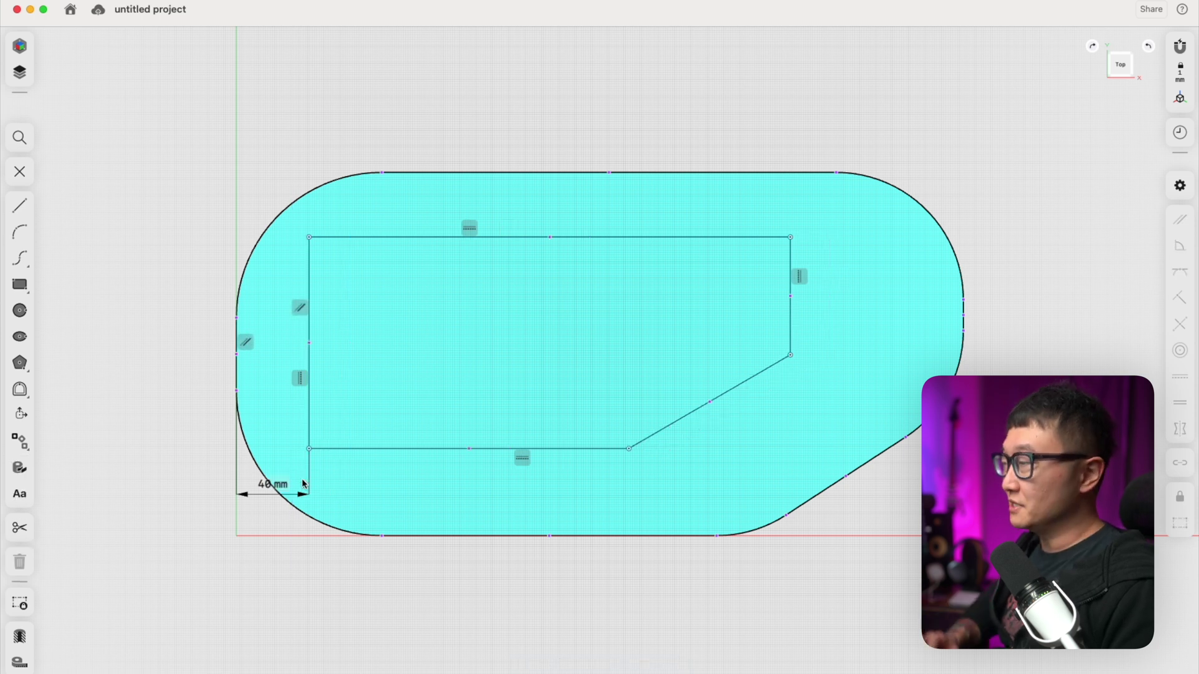
# Step: Dimension the inner profile's bottom line 50 mm from the plate's bottom edge
pyautogui.keyDown('shift'); pyautogui.click(444, 449); pyautogui.keyUp('shift')
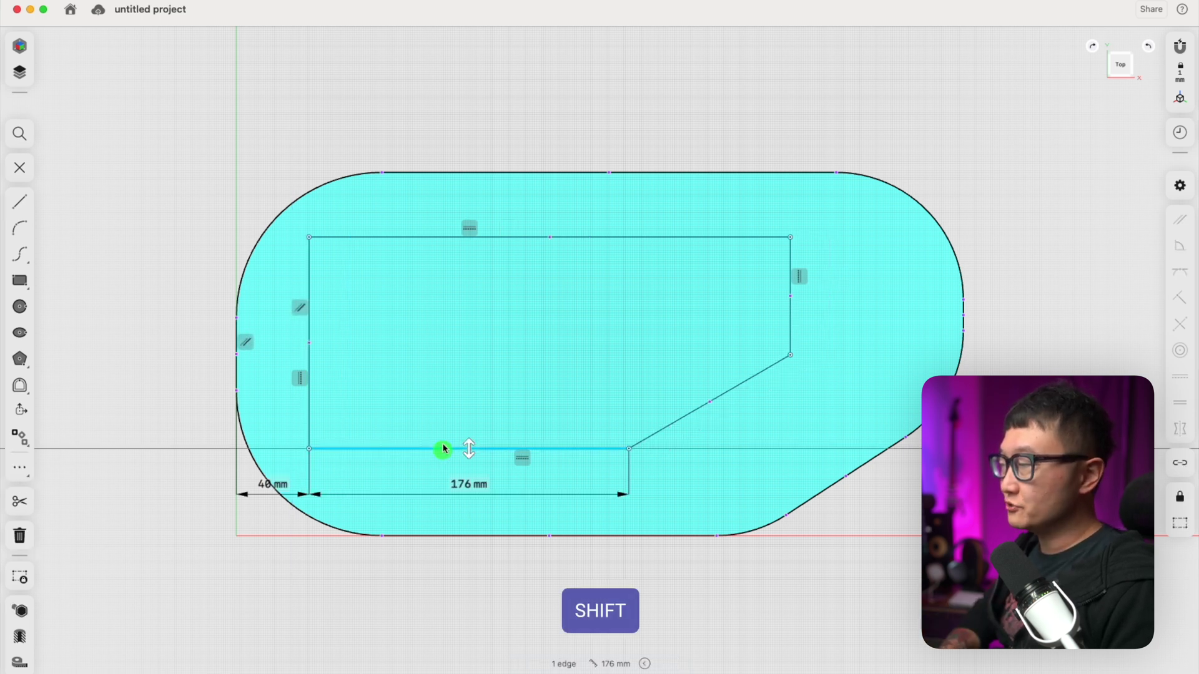
pyautogui.keyDown('shift'); pyautogui.click(453, 534); pyautogui.keyUp('shift')
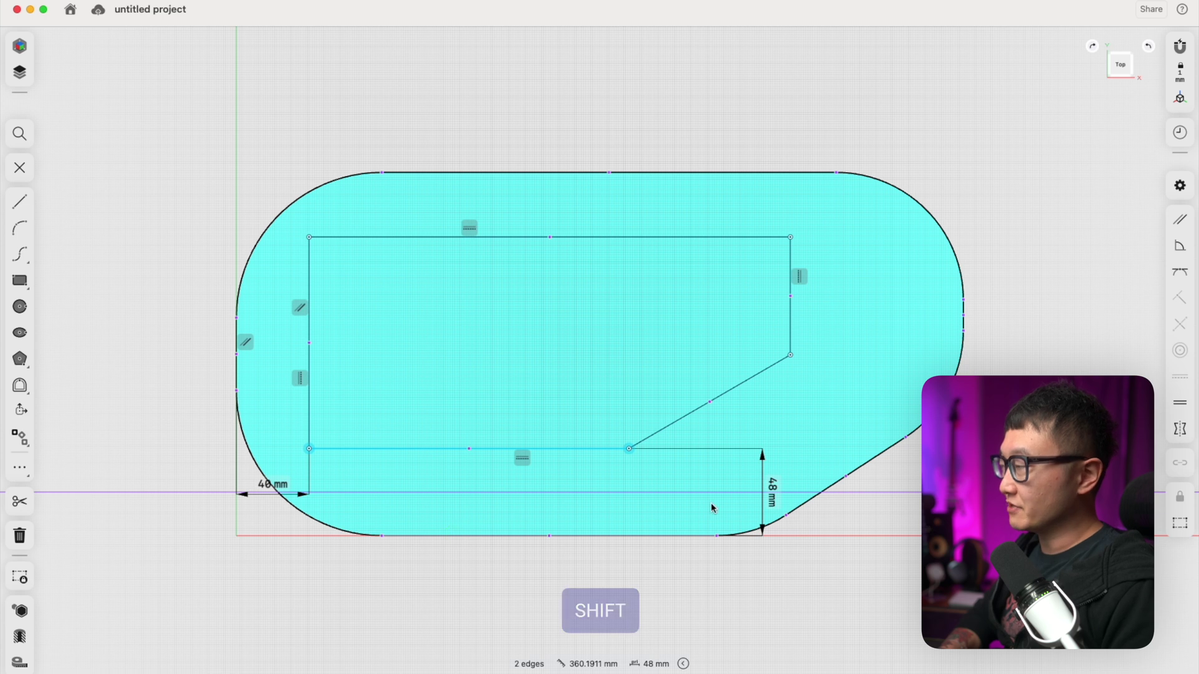
pyautogui.click(760, 486)
pyautogui.write('50')
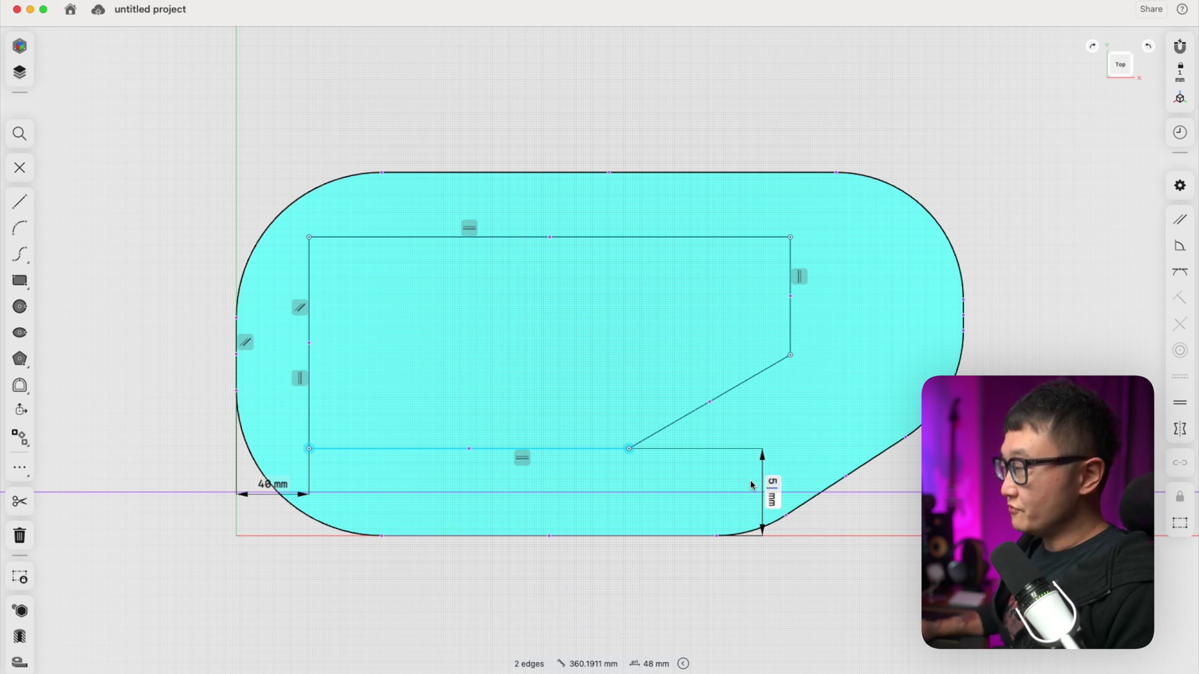
pyautogui.press('Return')
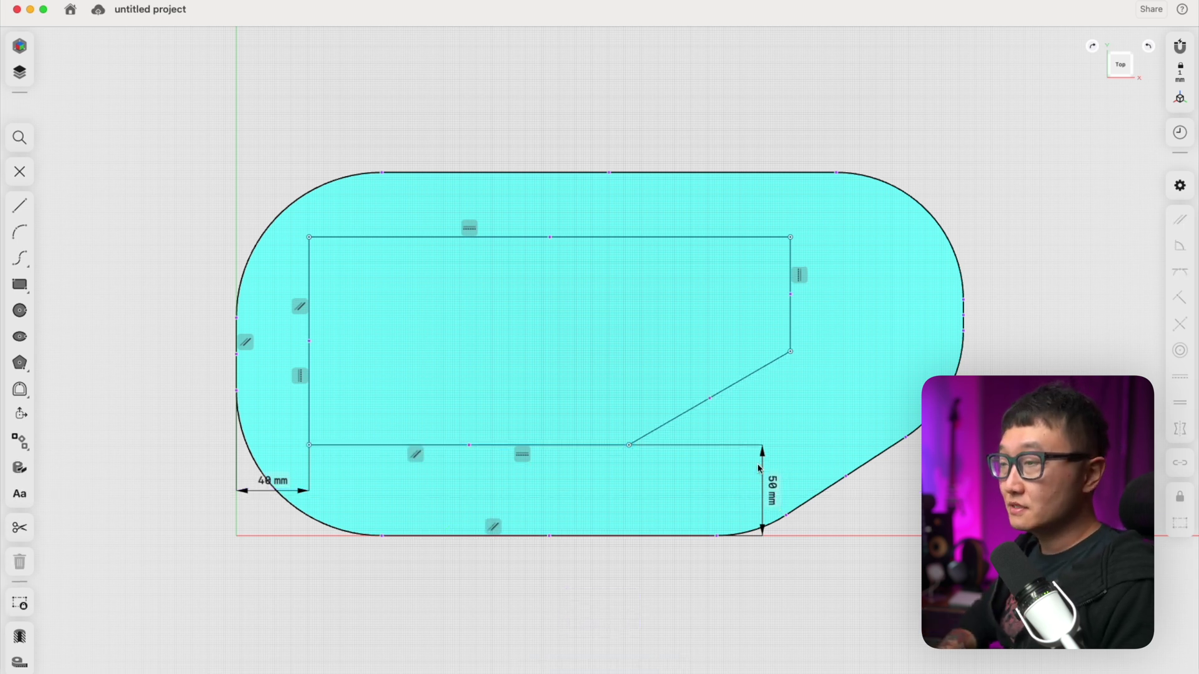
# Step: Dimension the inner profile's top line 30 mm from the plate's top edge
pyautogui.keyDown('shift'); pyautogui.click(581, 236); pyautogui.keyUp('shift')
pyautogui.keyDown('shift'); pyautogui.click(625, 171); pyautogui.keyUp('shift')
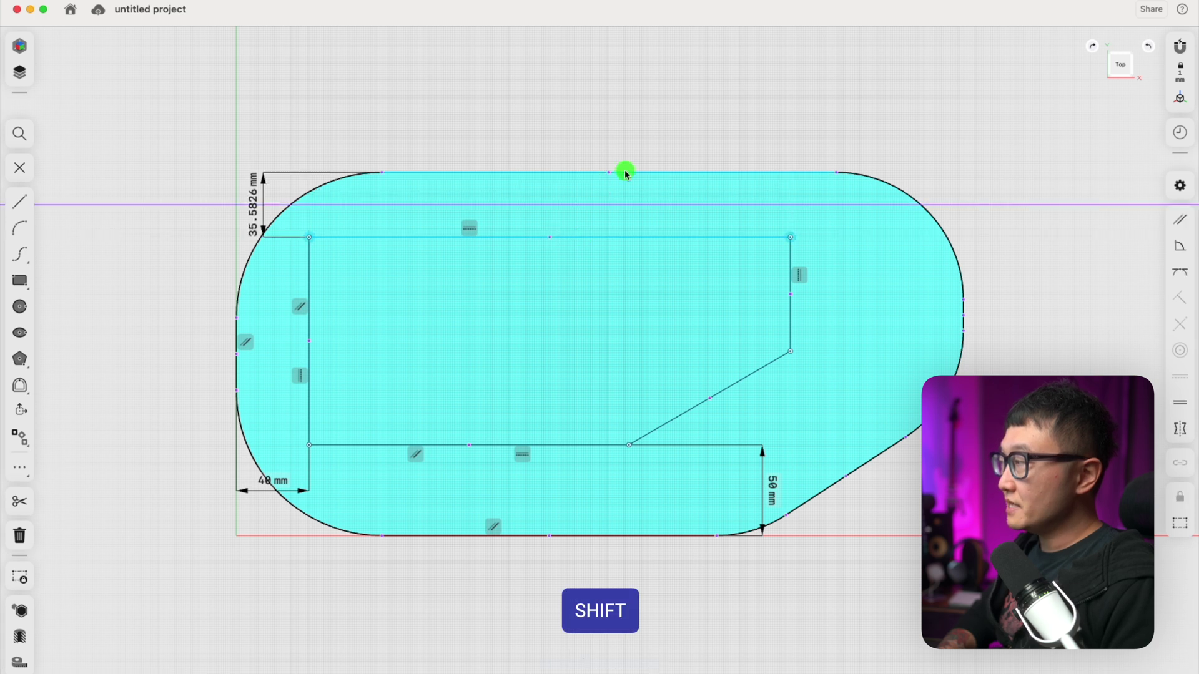
pyautogui.click(256, 203)
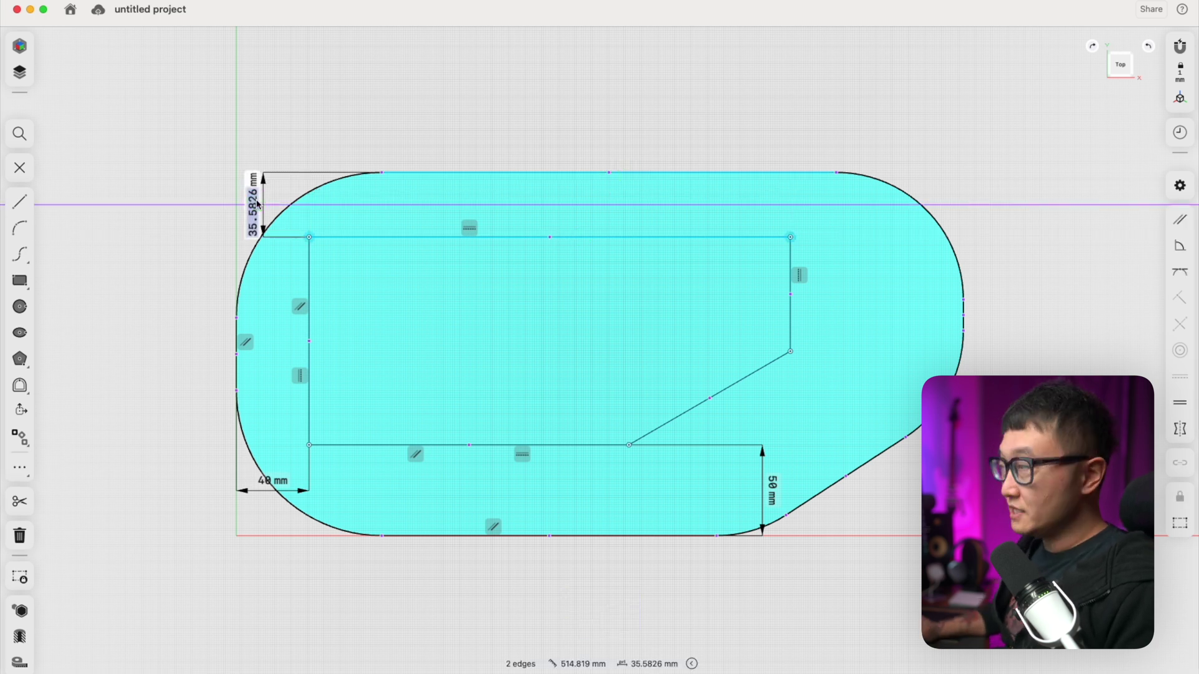
pyautogui.write('30')
pyautogui.press('Return')
# Step: Dimension the inner profile's right vertical line 90 mm from the plate's right edge
pyautogui.keyDown('shift'); pyautogui.click(790, 253); pyautogui.keyUp('shift')
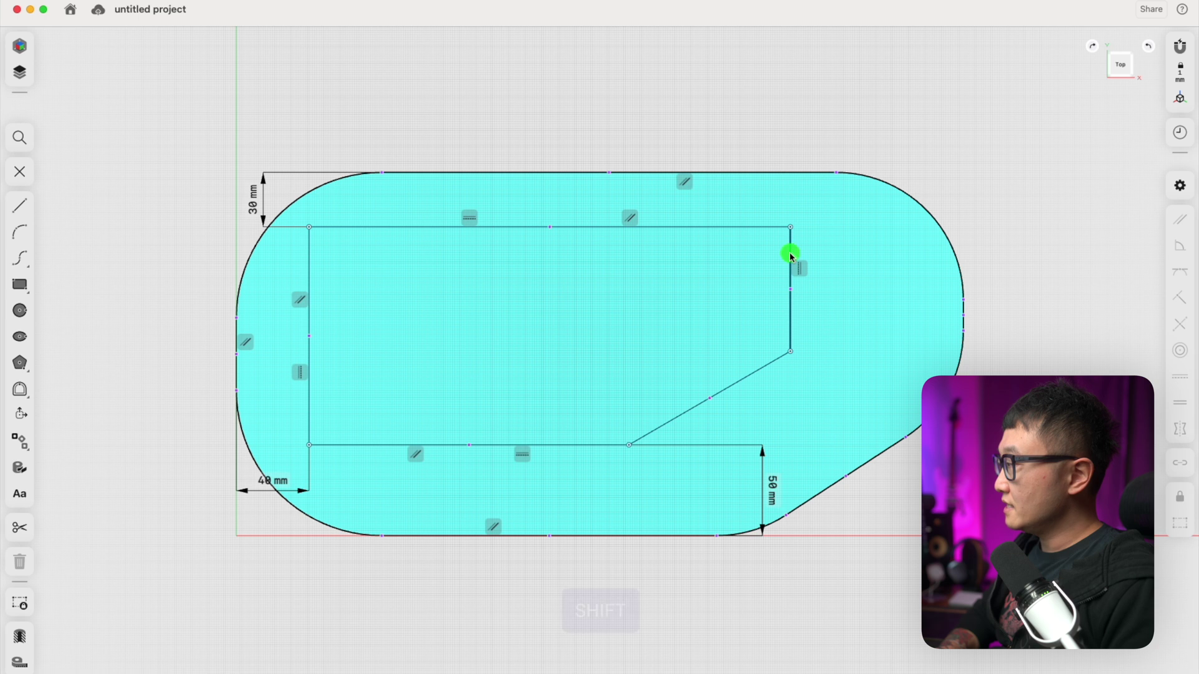
pyautogui.keyDown('shift'); pyautogui.click(962, 309); pyautogui.keyUp('shift')
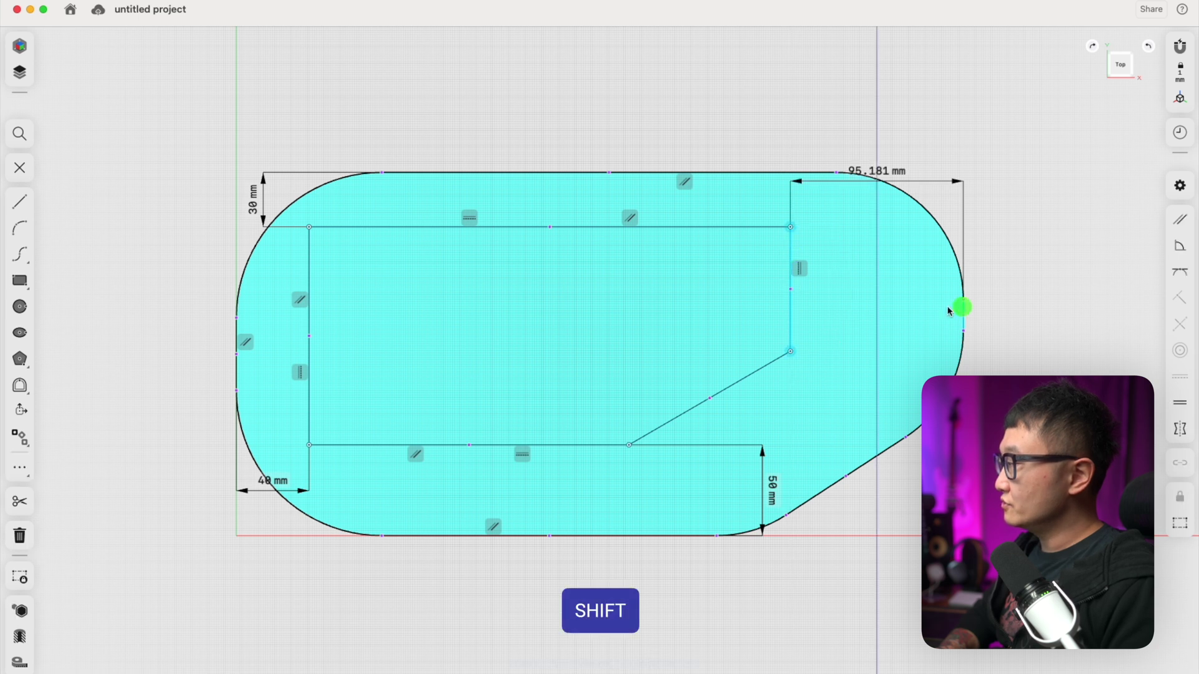
pyautogui.click(896, 171)
pyautogui.write('90')
pyautogui.press('Return')
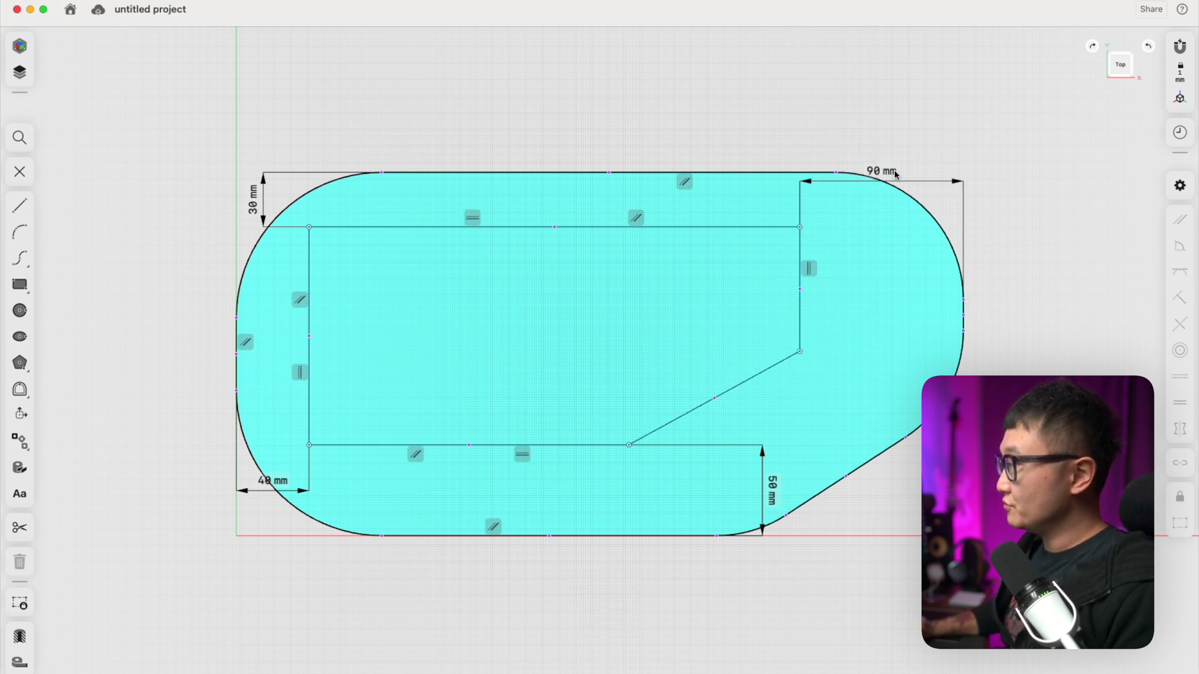
# Step: Extrude the inner profile 15 mm upward from the plate's top face
pyautogui.scroll(-10, 779, 295)
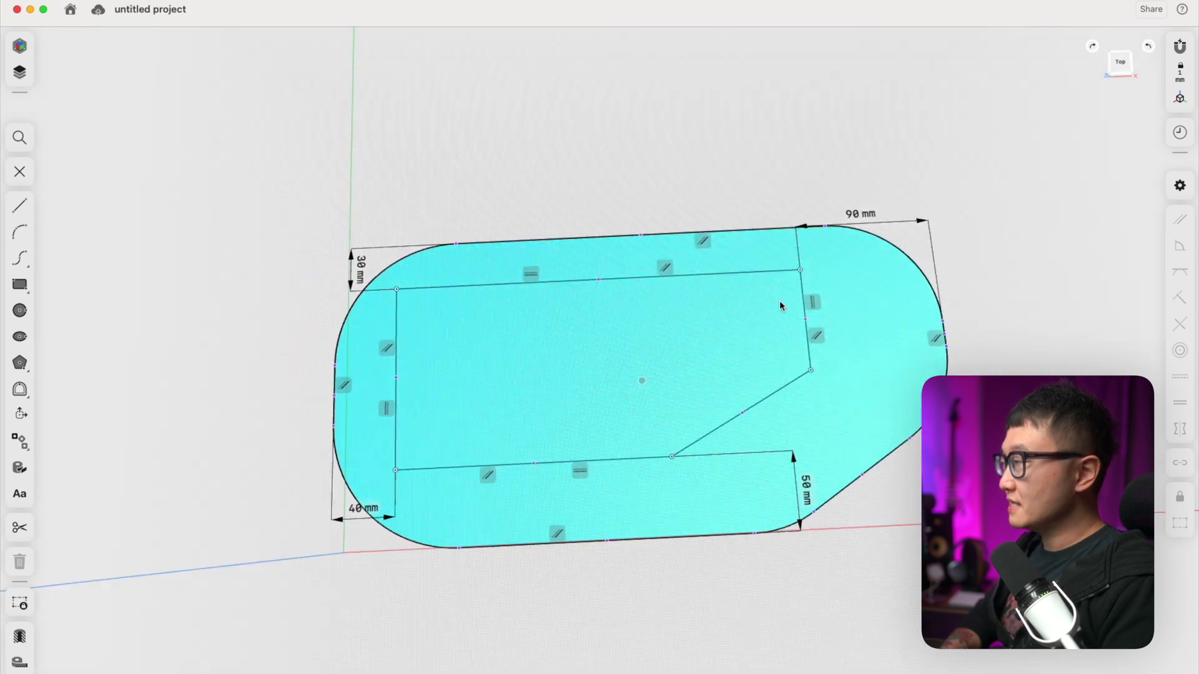
pyautogui.scroll(-8, 775, 306)
pyautogui.click(720, 344)
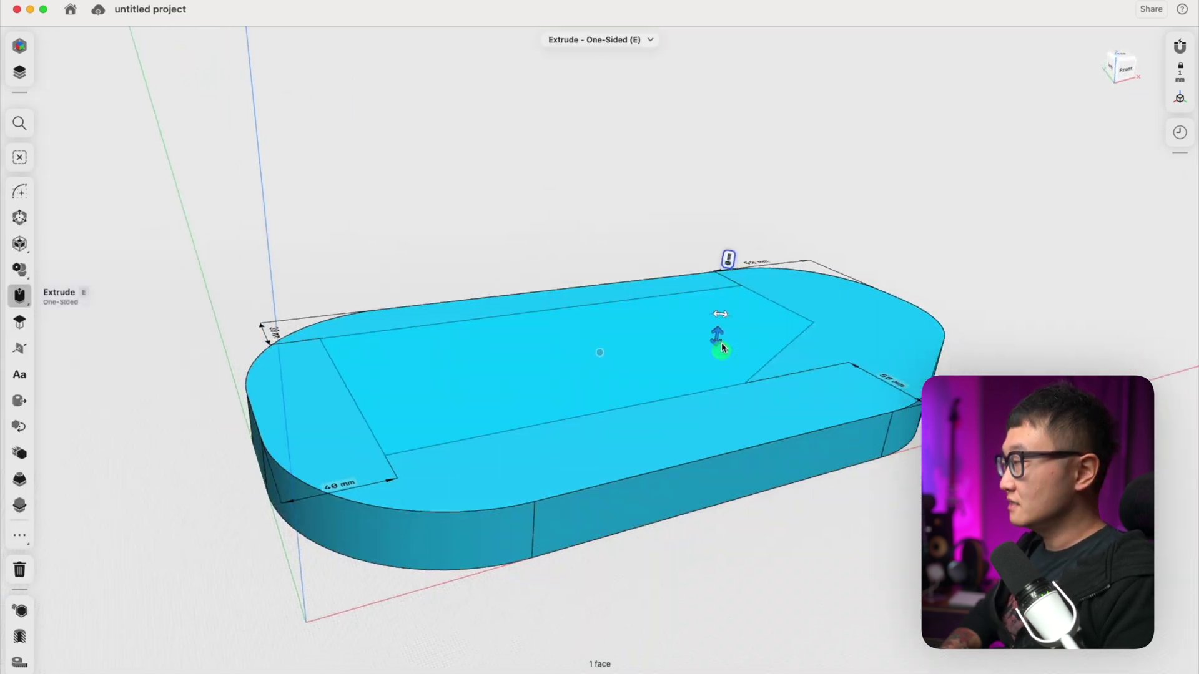
pyautogui.moveTo(714, 327); pyautogui.dragTo(715, 317)
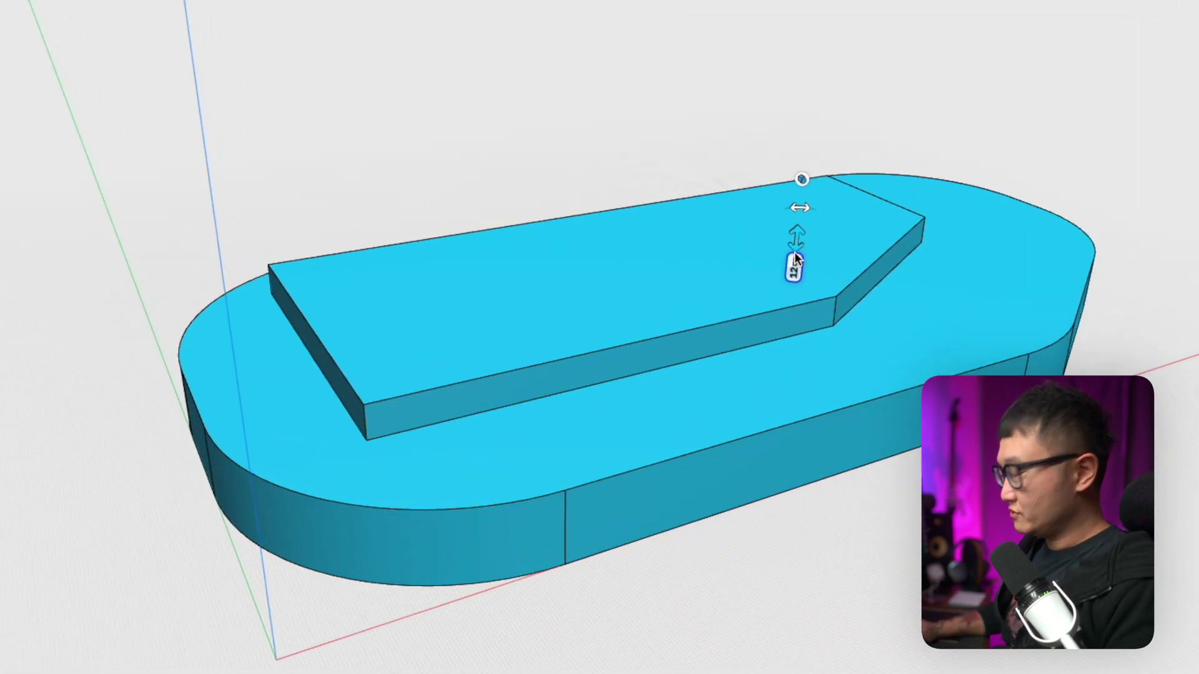
pyautogui.click(794, 254)
pyautogui.write('15')
pyautogui.press('Return')
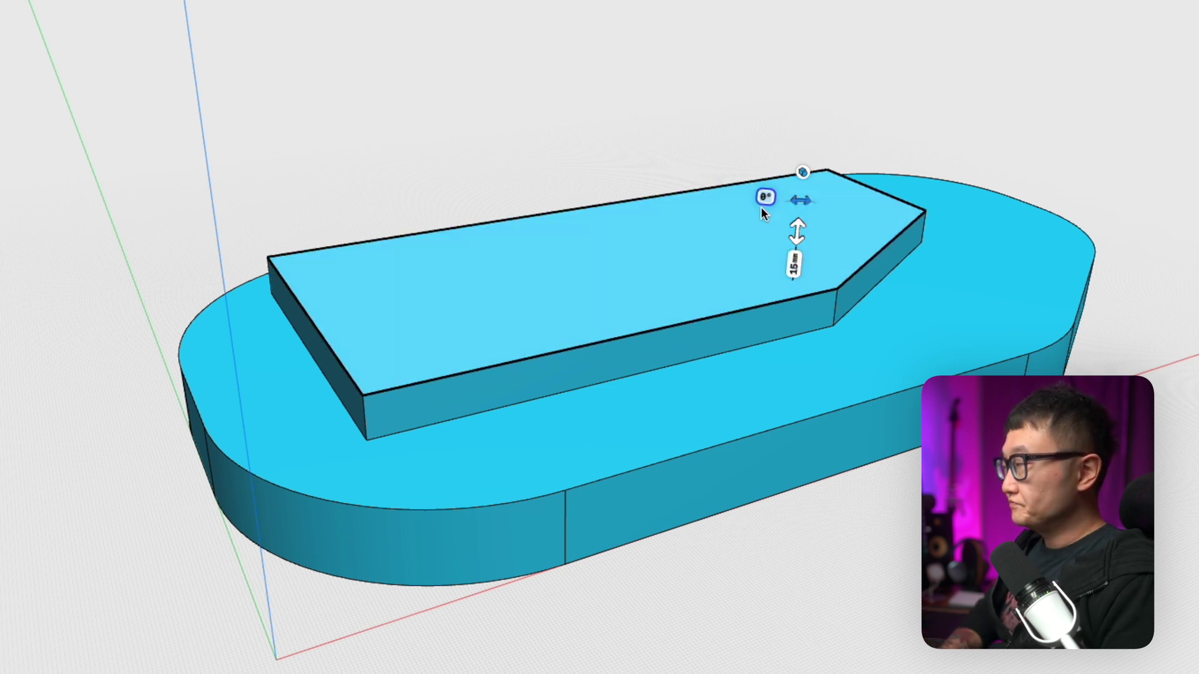
pyautogui.click(733, 160)
# Step: Fillet the two vertical edges at the raised block's square end with a 35 mm radius
pyautogui.hscroll(3, 733, 159)
pyautogui.click(452, 388)
pyautogui.hscroll(8, 450, 391)
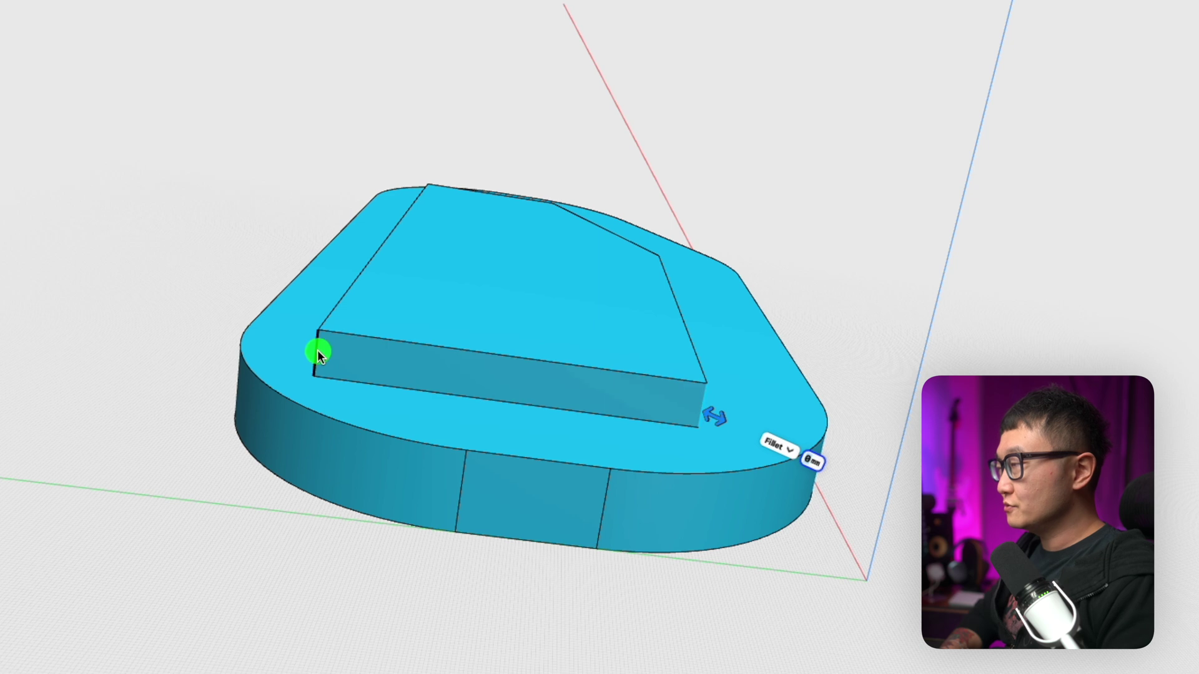
pyautogui.click(317, 351)
pyautogui.moveTo(330, 394); pyautogui.dragTo(293, 361, button='right')
pyautogui.moveTo(274, 354); pyautogui.dragTo(189, 368)
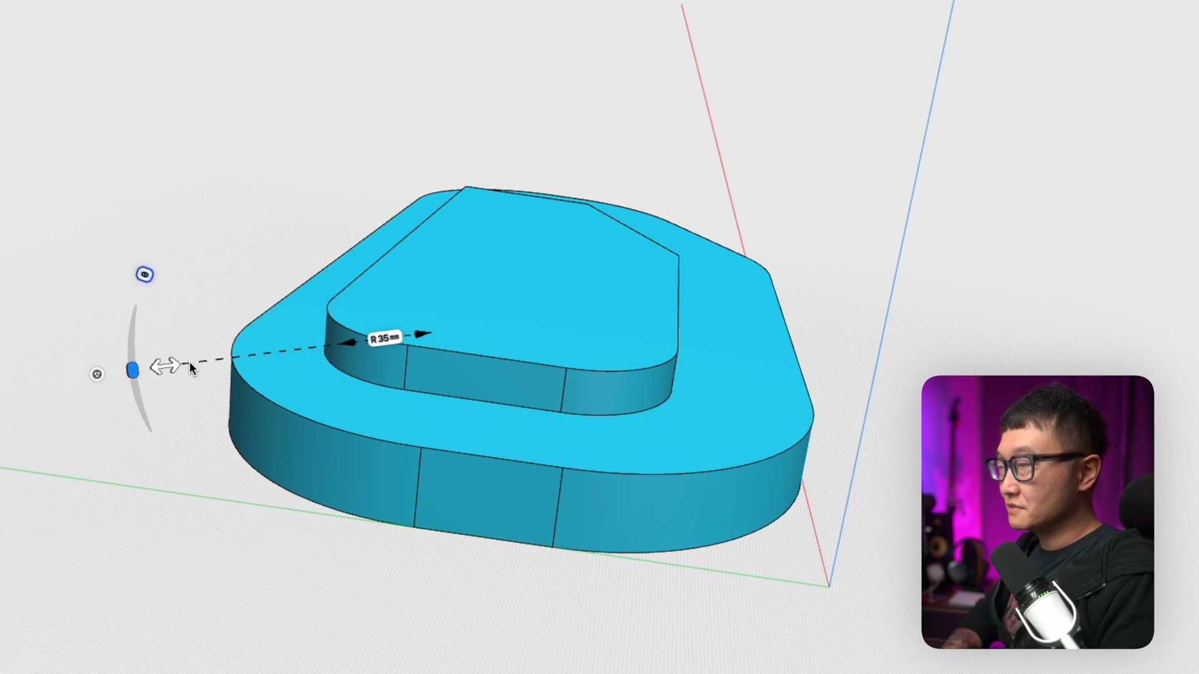
pyautogui.click(222, 244)
# Step: Fillet the raised block's vertical edge where its long front side meets the angled side
pyautogui.moveTo(245, 397); pyautogui.dragTo(943, 379, button='right')
pyautogui.click(642, 354)
pyautogui.moveTo(643, 359); pyautogui.dragTo(626, 412, button='right')
pyautogui.moveTo(625, 409); pyautogui.dragTo(685, 600)
pyautogui.press('Escape')
# Step: Fillet the two remaining vertical edges at the raised block's angled end with a 30 mm radius
pyautogui.moveTo(718, 387); pyautogui.dragTo(669, 385, button='right')
pyautogui.click(634, 350)
pyautogui.click(672, 384)
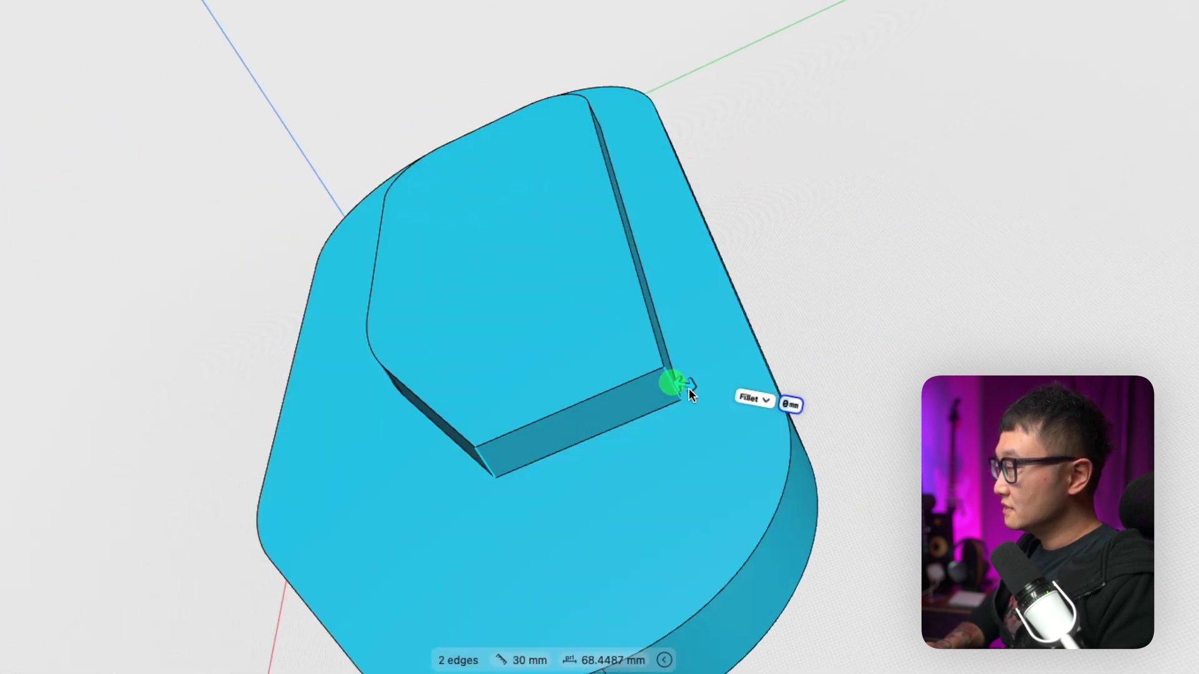
pyautogui.moveTo(689, 387); pyautogui.dragTo(759, 427)
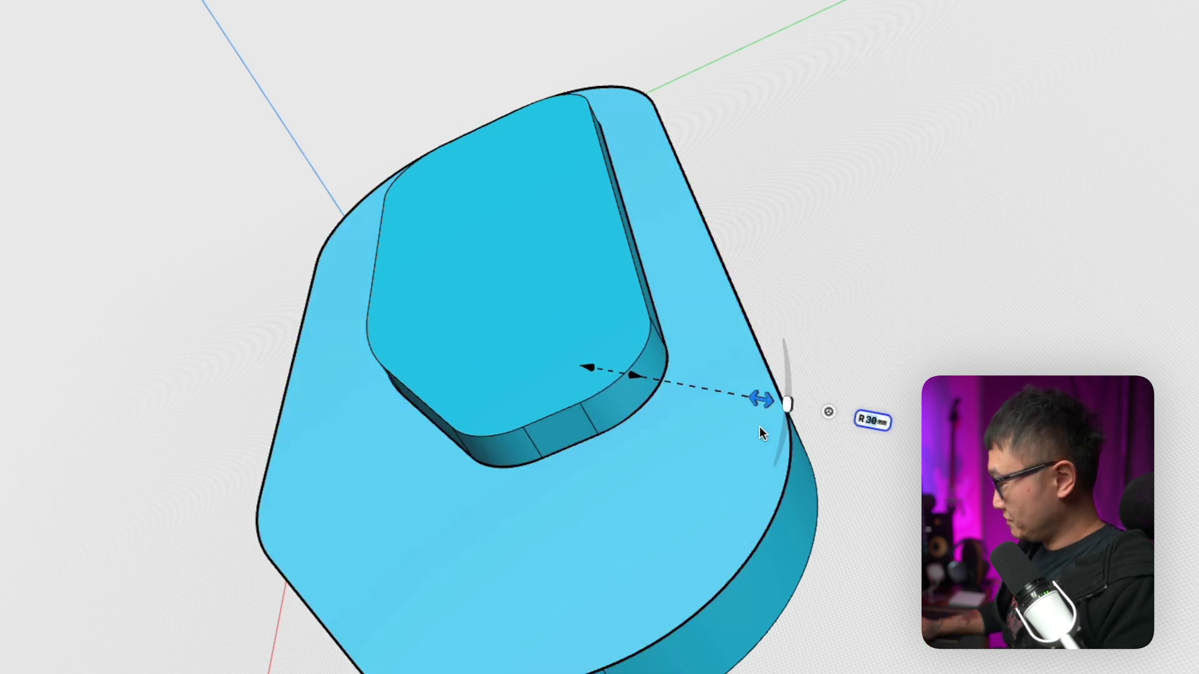
pyautogui.click(862, 336)
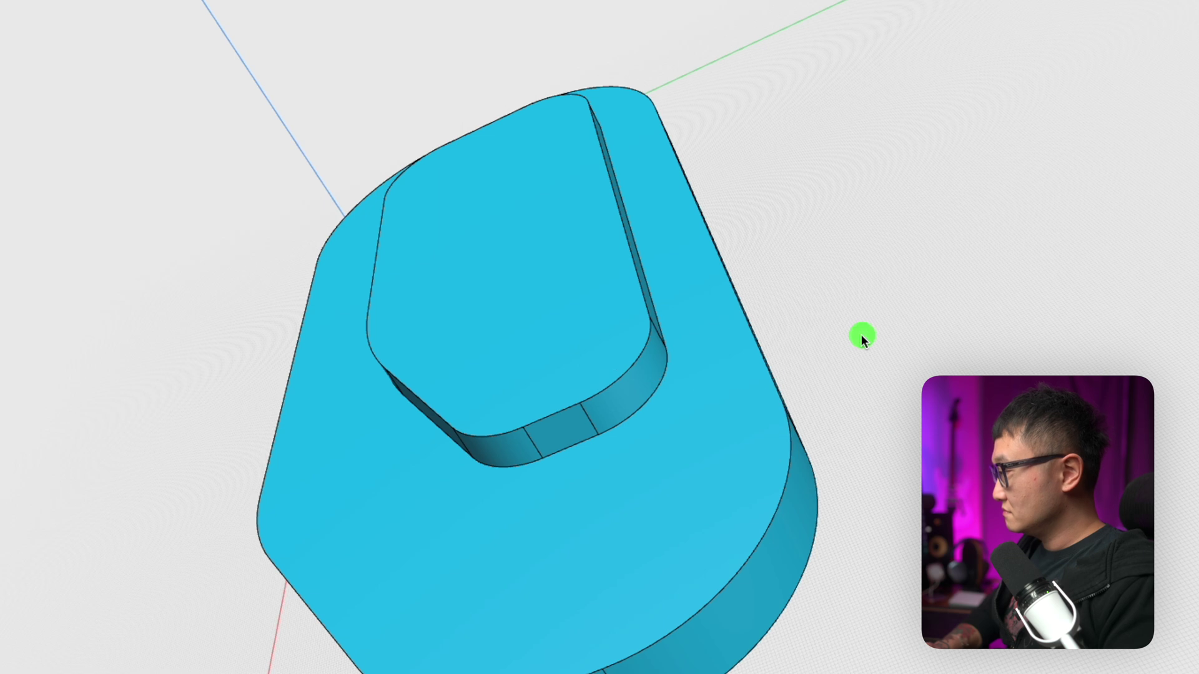
pyautogui.click(198, 502)
# Step: Sketch a 40 mm diameter circle on the plate's top face, between the raised block and the angled edge
pyautogui.hscroll(-10, 493, 324)
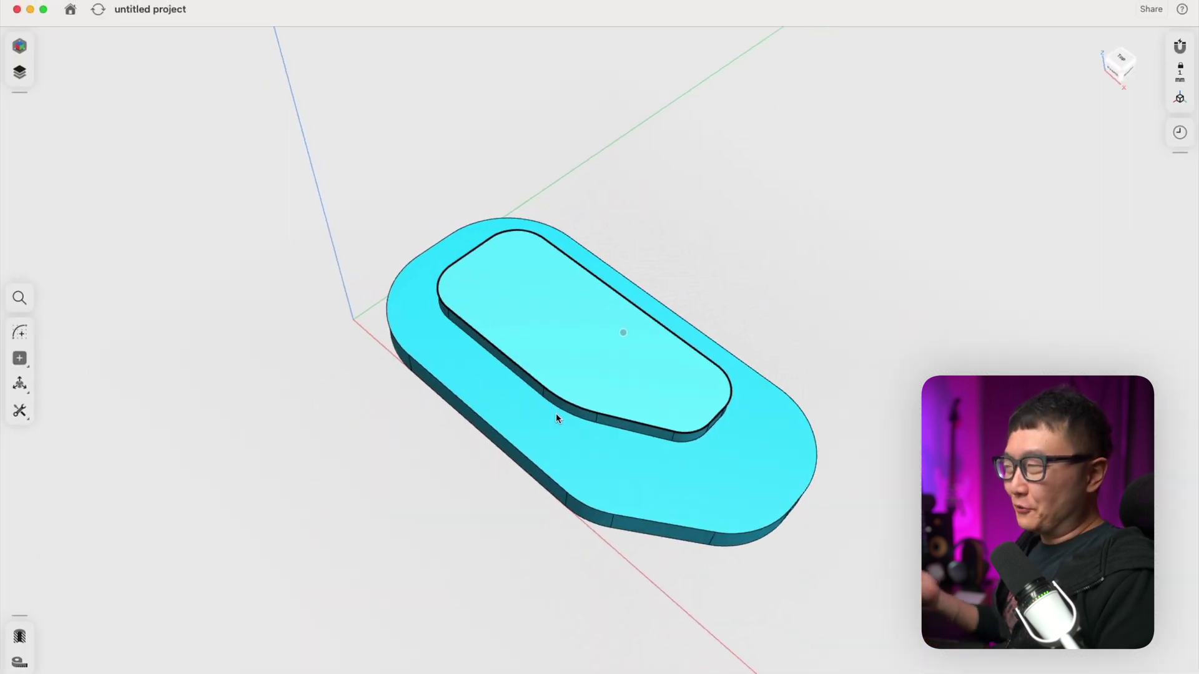
pyautogui.hscroll(-8, 556, 413)
pyautogui.hscroll(-8, 607, 383)
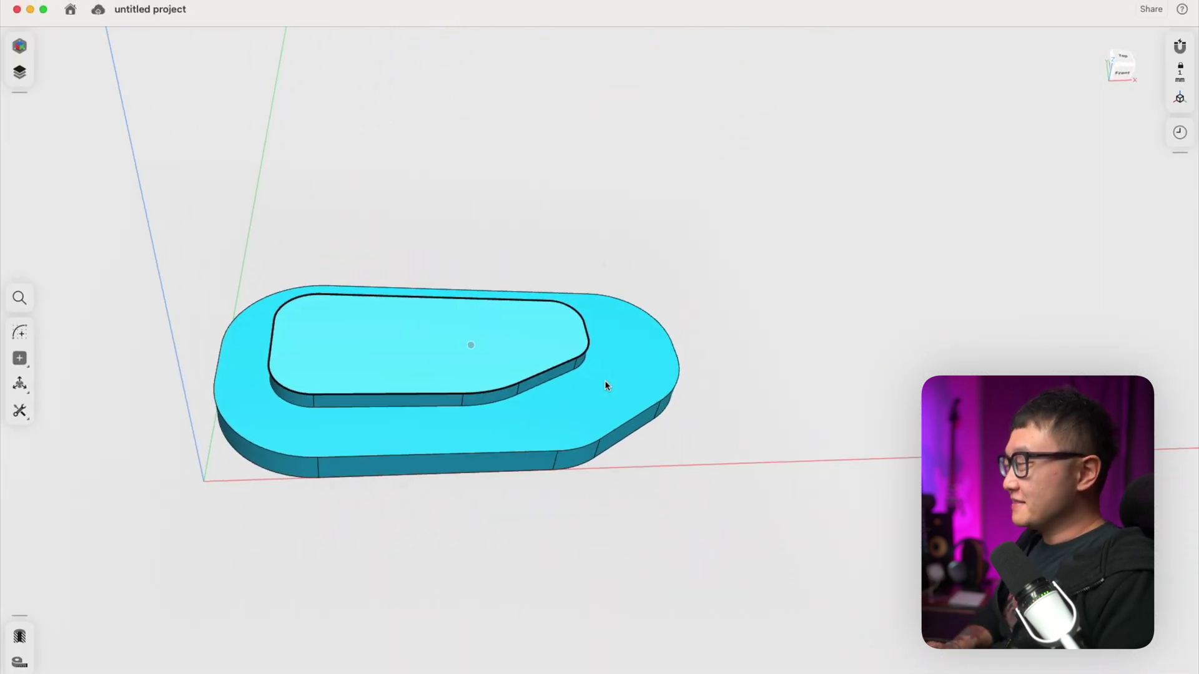
pyautogui.scroll(5, 607, 385)
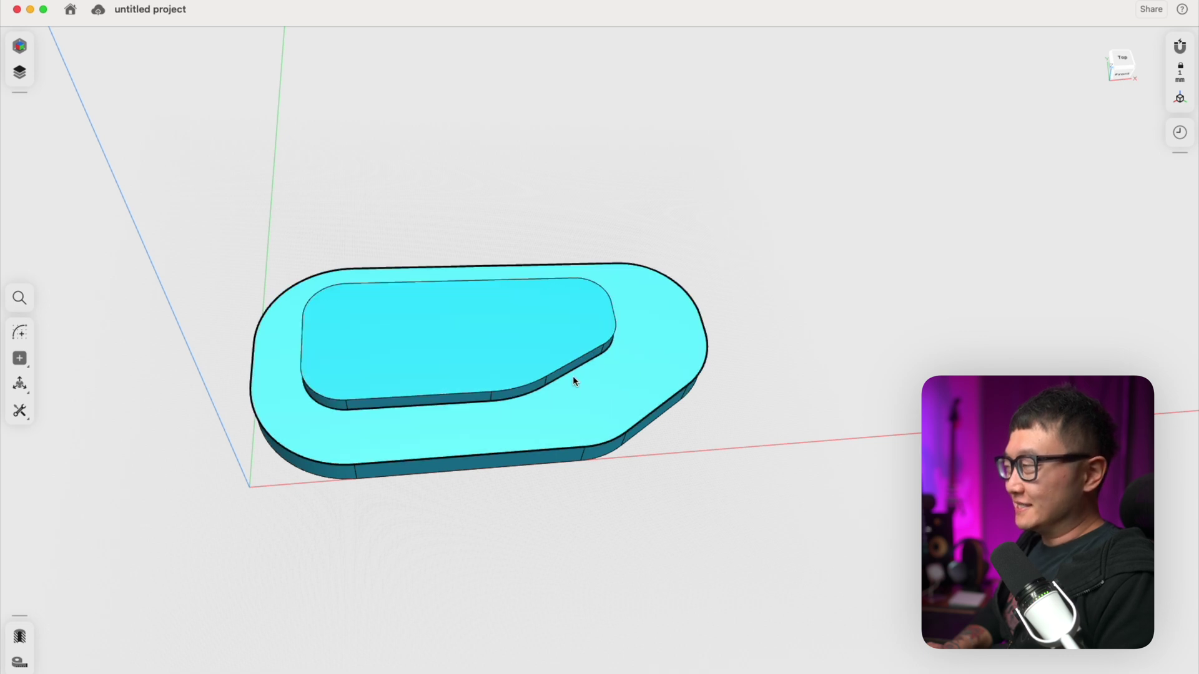
pyautogui.click(609, 395)
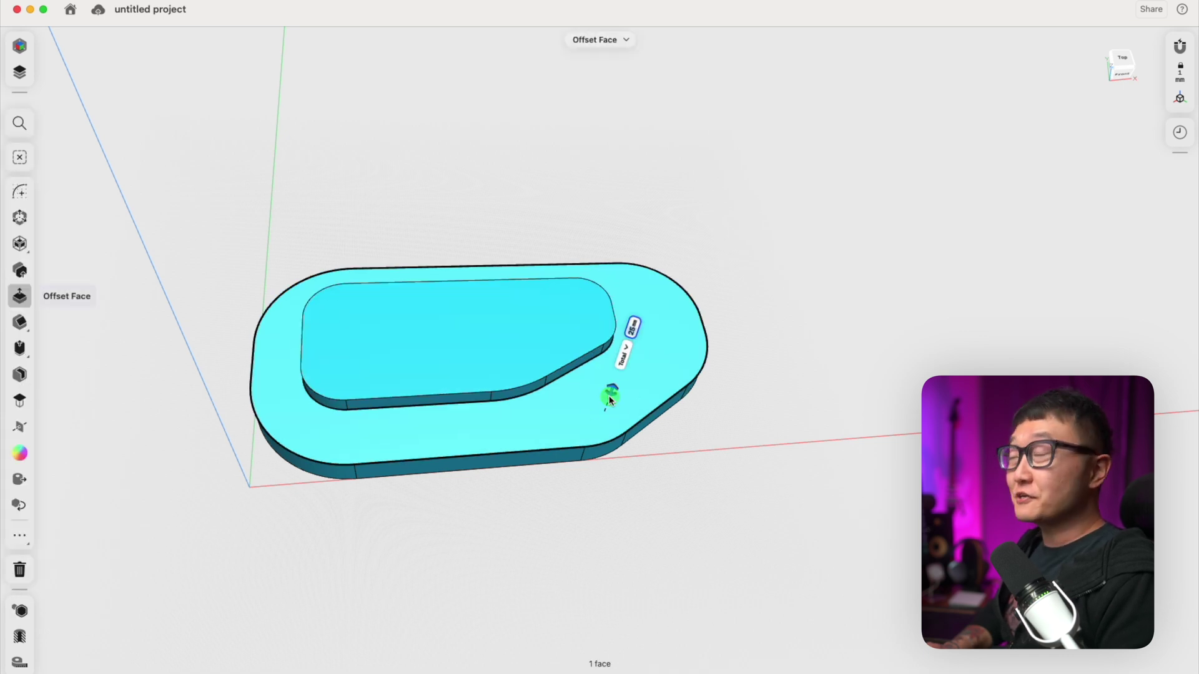
pyautogui.click(29, 195)
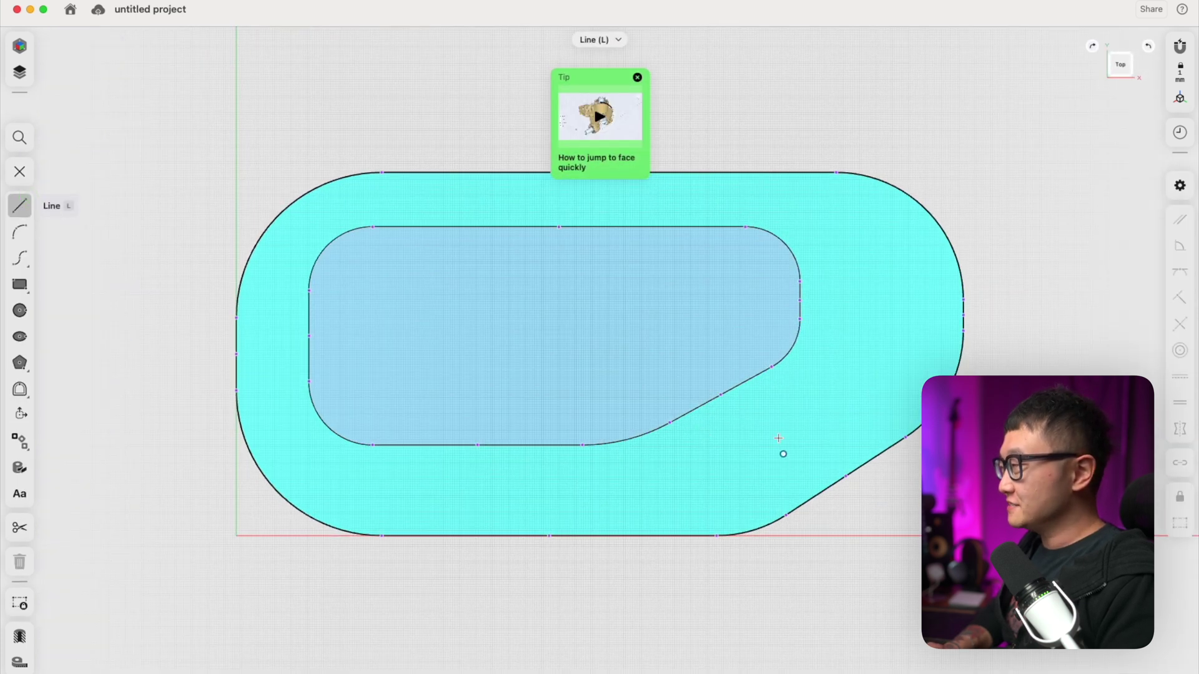
pyautogui.click(19, 310)
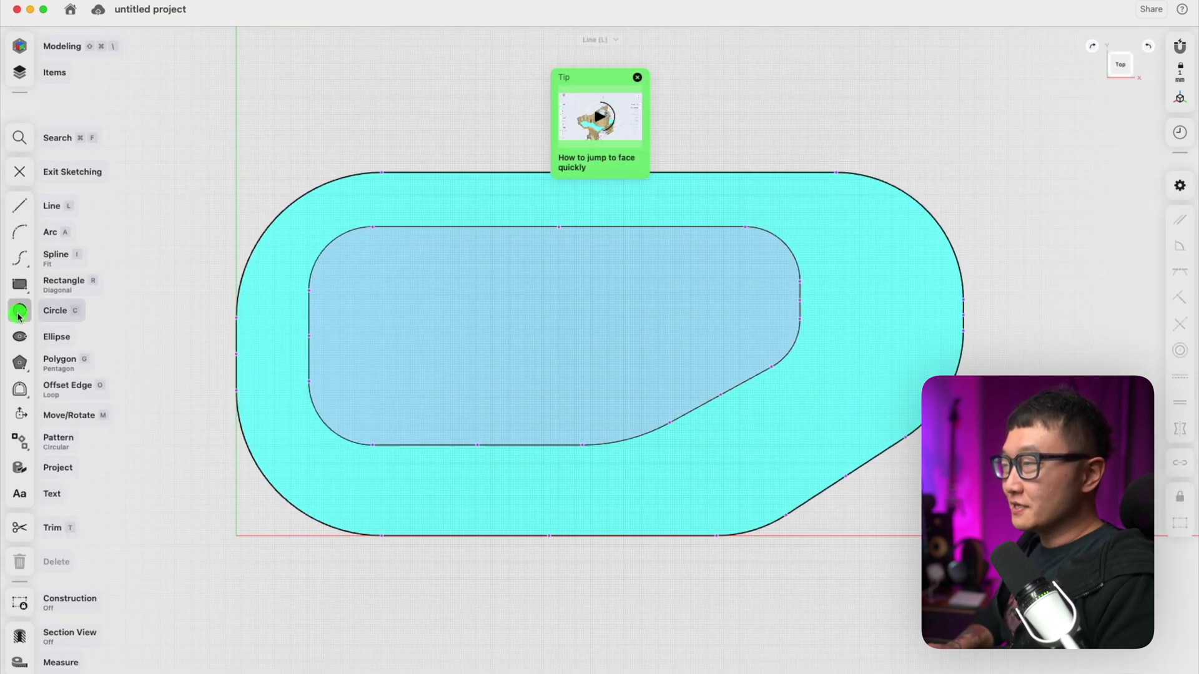
pyautogui.click(776, 433)
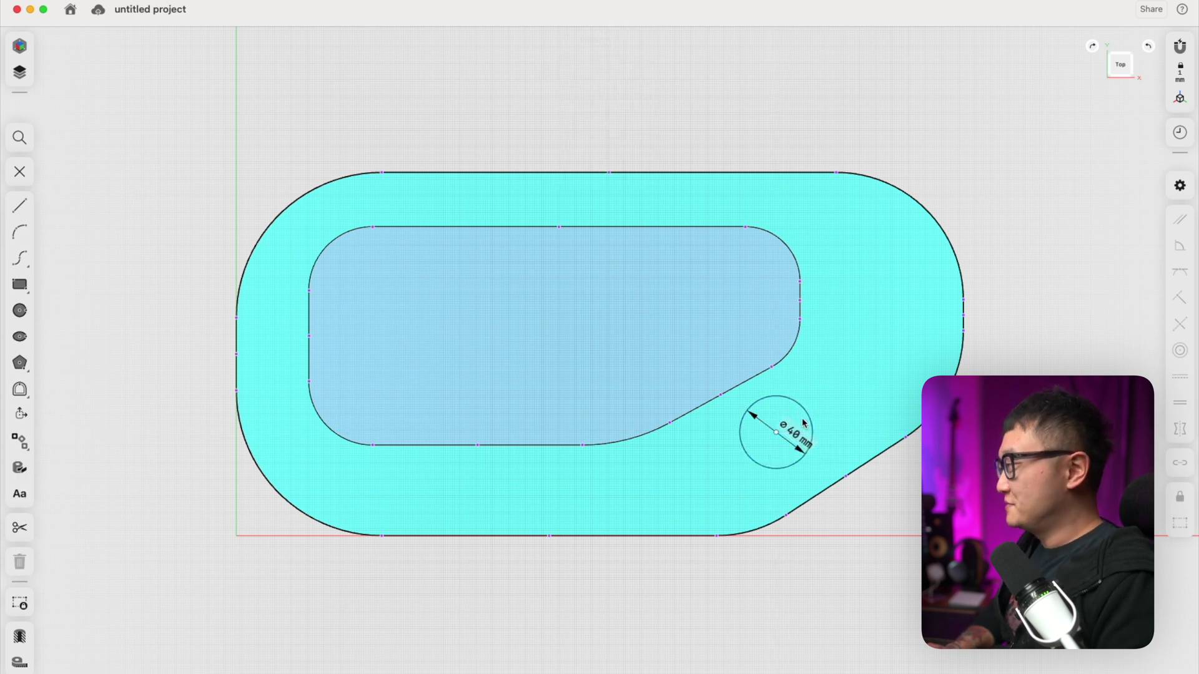
# Step: Dimension the circle's centre 35 mm from the plate's angled edge
pyautogui.click(777, 436)
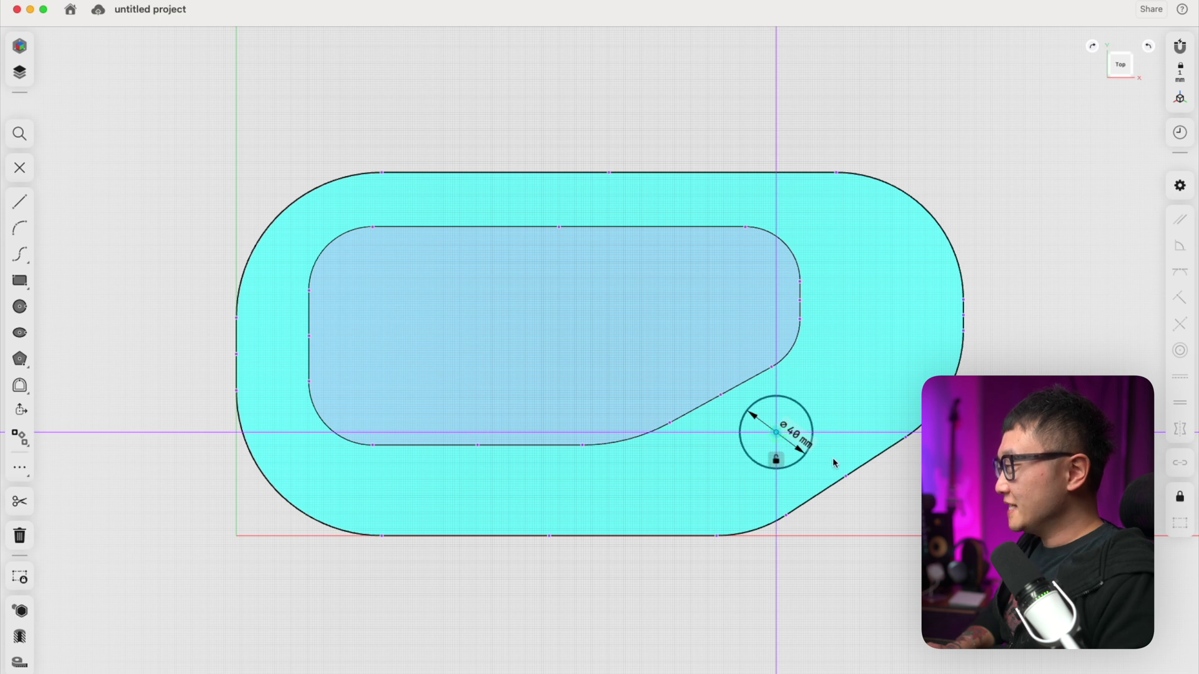
pyautogui.click(836, 484)
pyautogui.click(846, 439)
pyautogui.write('3')
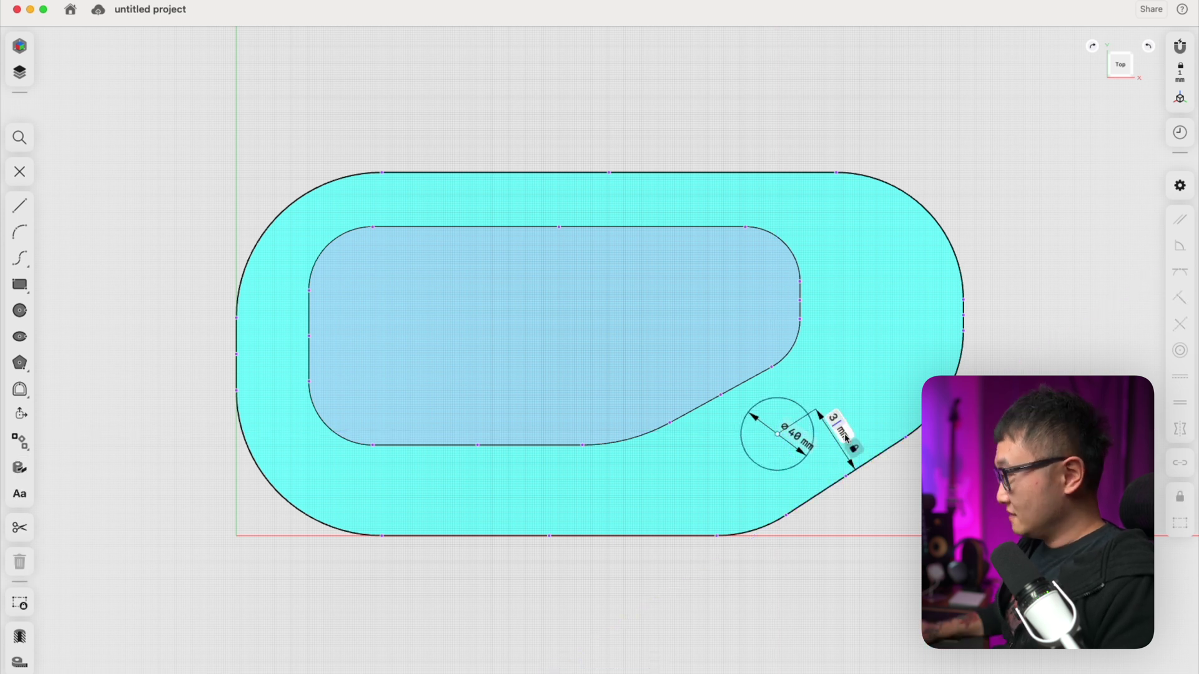
pyautogui.press('Return')
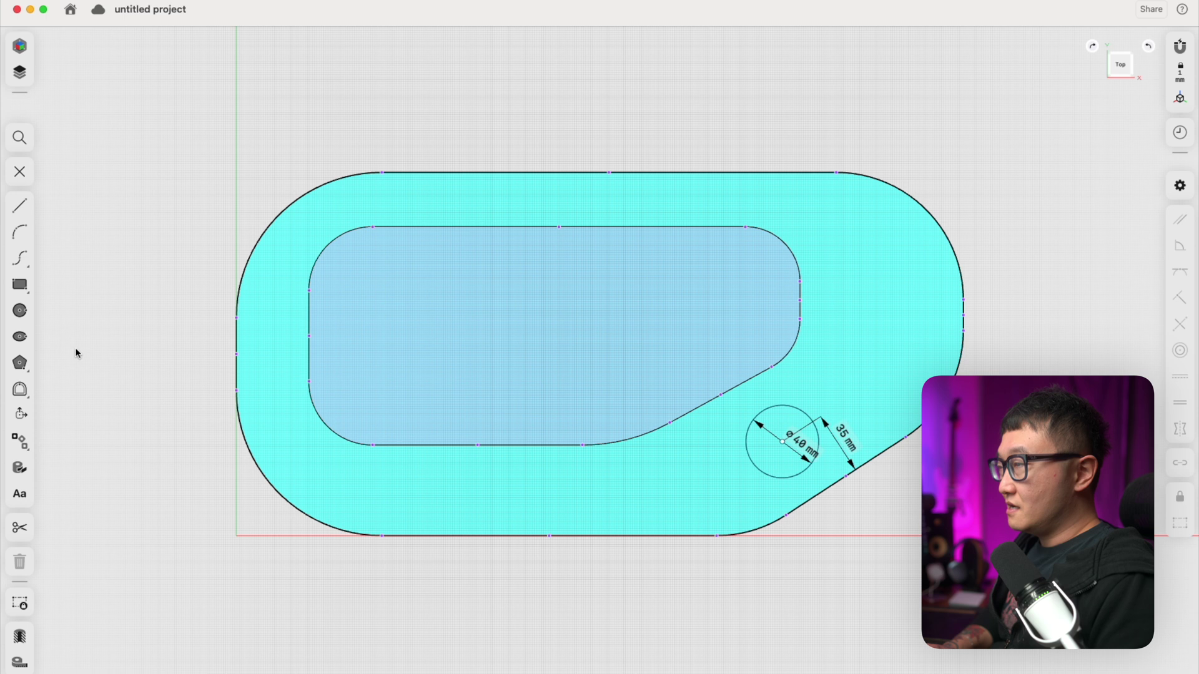
# Step: Sketch a concentric circle about 30.5 mm in diameter inside the 40 mm circle
pyautogui.click(18, 314)
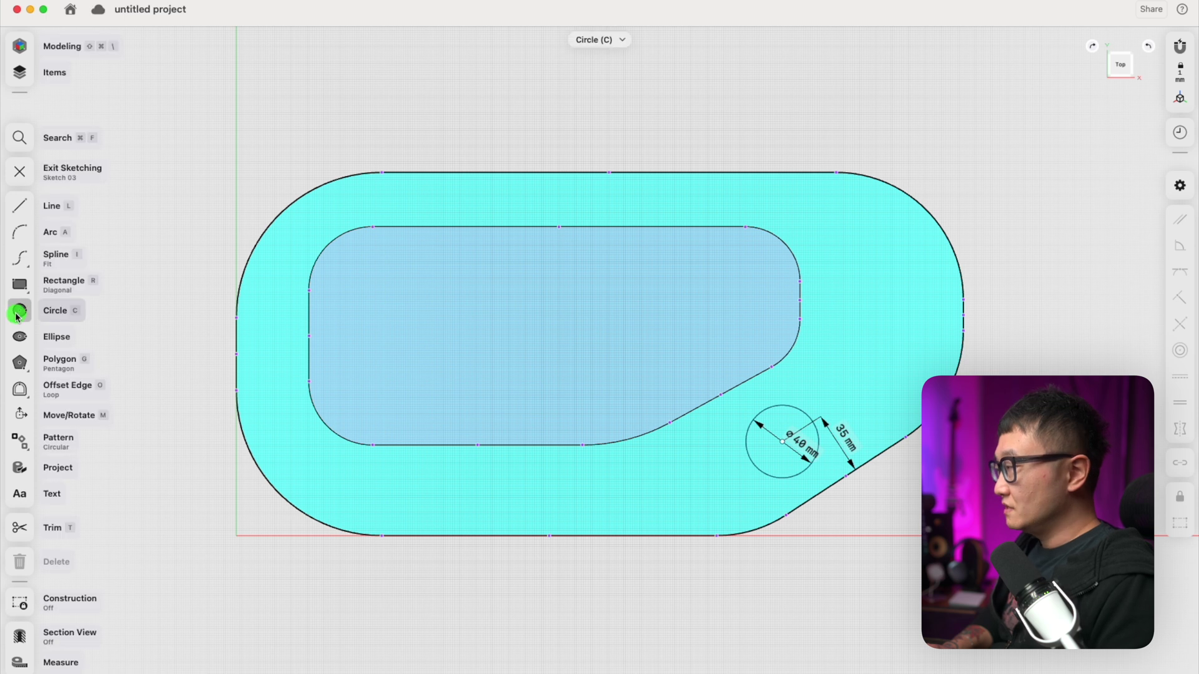
pyautogui.click(789, 455)
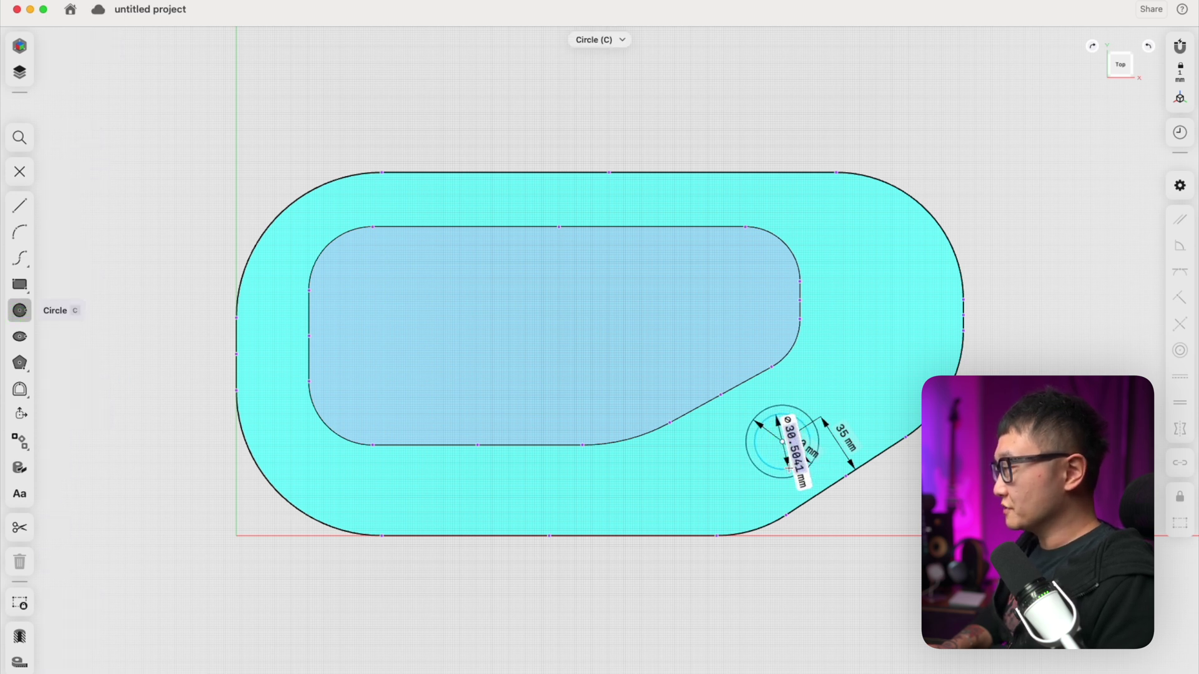
pyautogui.click(790, 468)
pyautogui.press('Escape')
pyautogui.scroll(5, 793, 470)
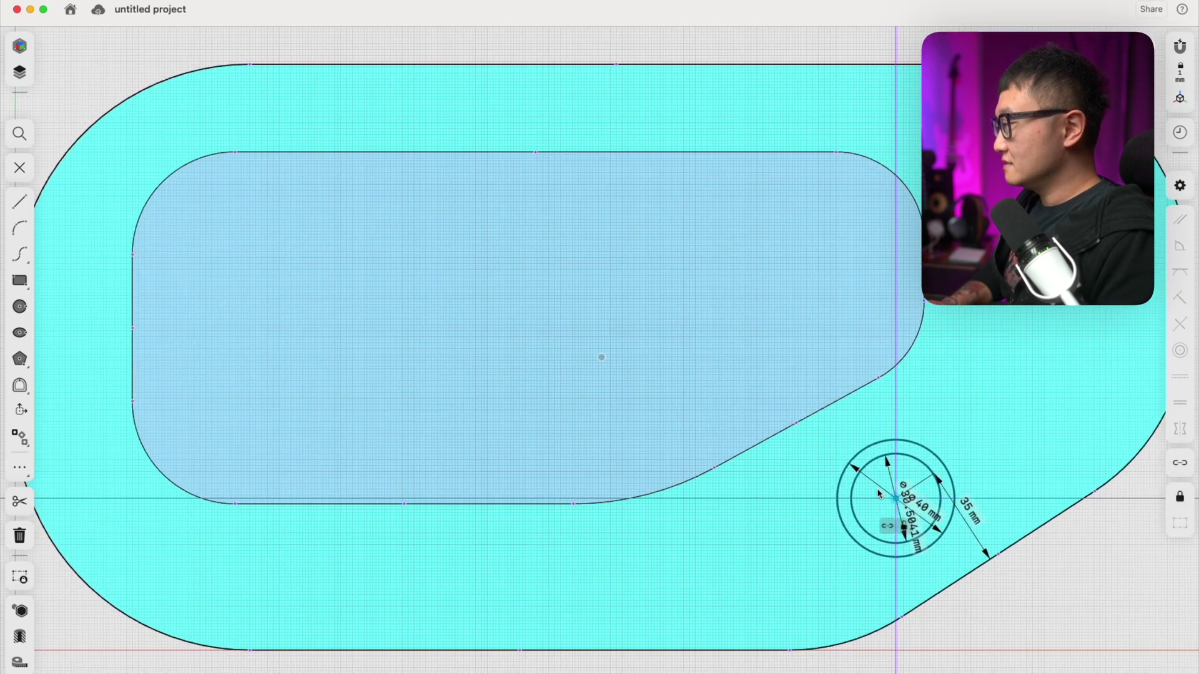
# Step: Set the inner concentric circle's diameter to 35 mm
pyautogui.click(886, 547)
pyautogui.scroll(-3, 887, 546)
pyautogui.hscroll(4, 901, 537)
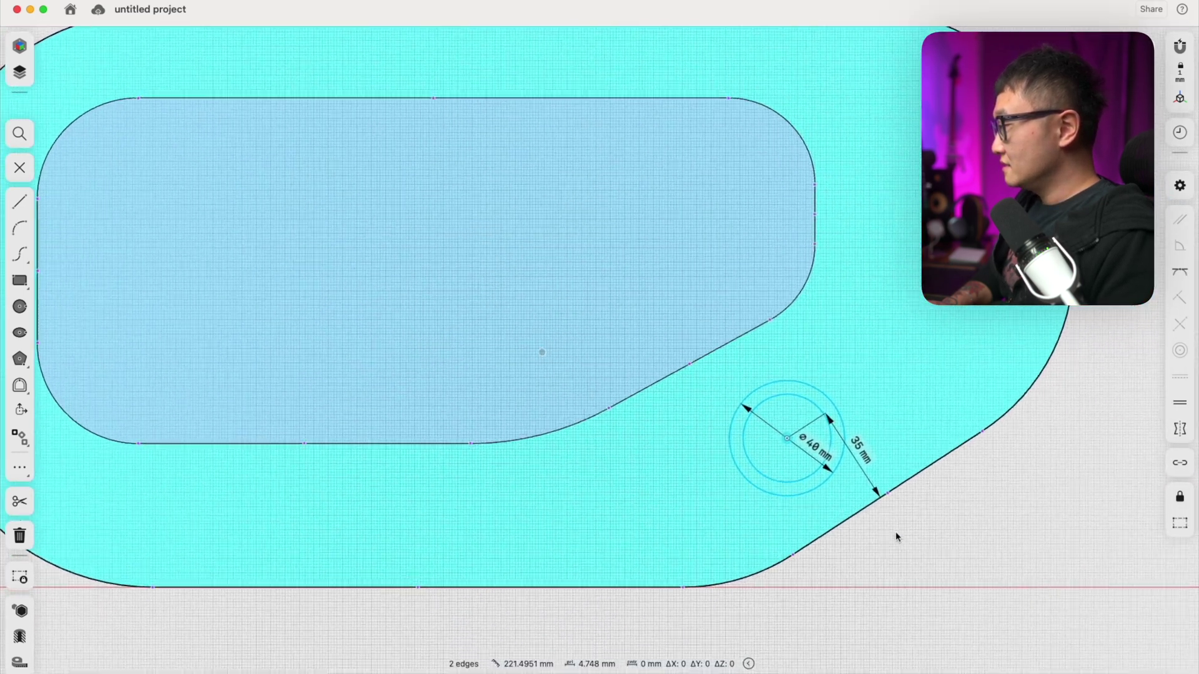
pyautogui.click(895, 532)
pyautogui.click(807, 402)
pyautogui.click(901, 432)
pyautogui.write('35')
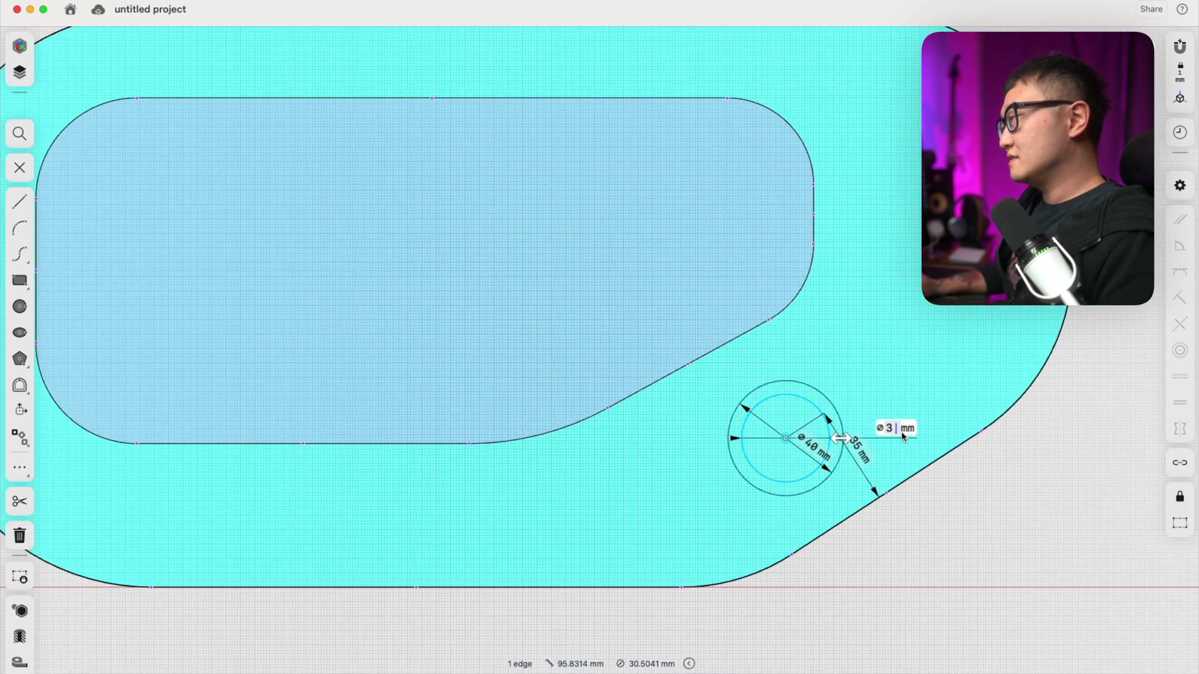
pyautogui.press('Return')
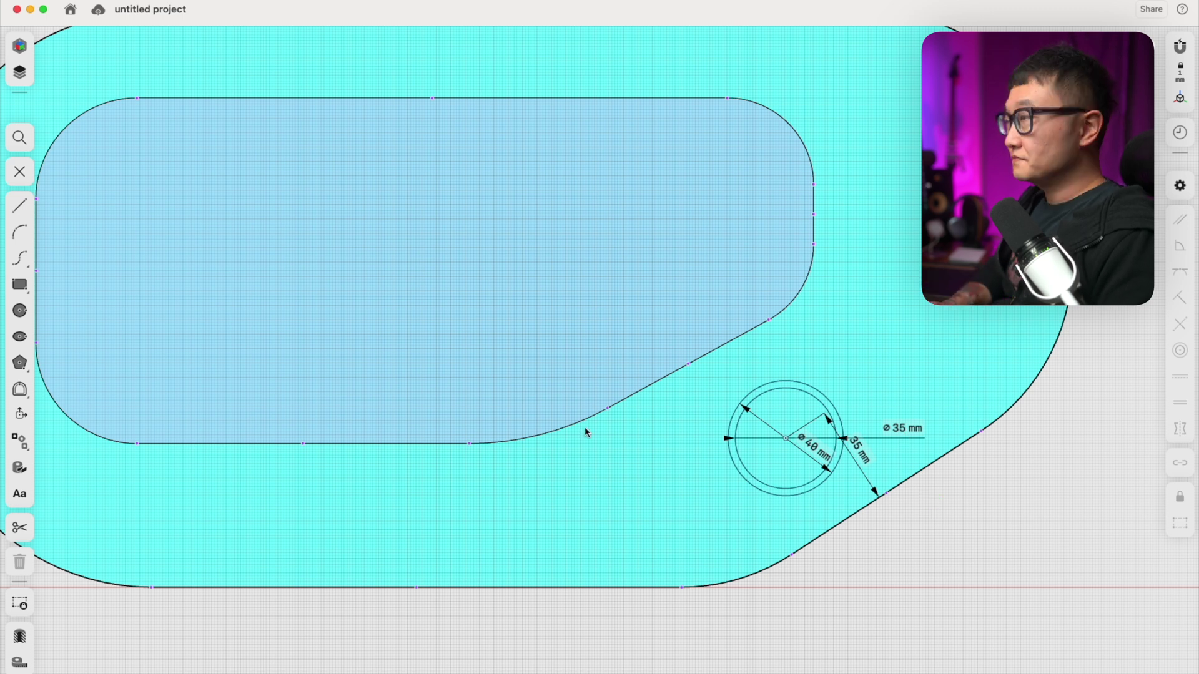
# Step: Extrude the ring between the two concentric circles 15 mm upward from the plate's top face
pyautogui.scroll(-8, 600, 354)
pyautogui.moveTo(152, 226)
pyautogui.mouseDown(button='right')
pyautogui.moveTo(724, 431)
pyautogui.moveTo(722, 462)
pyautogui.moveTo(682, 444)
pyautogui.mouseUp(button='right')
pyautogui.scroll(6, 728, 436)
pyautogui.scroll(5, 687, 450)
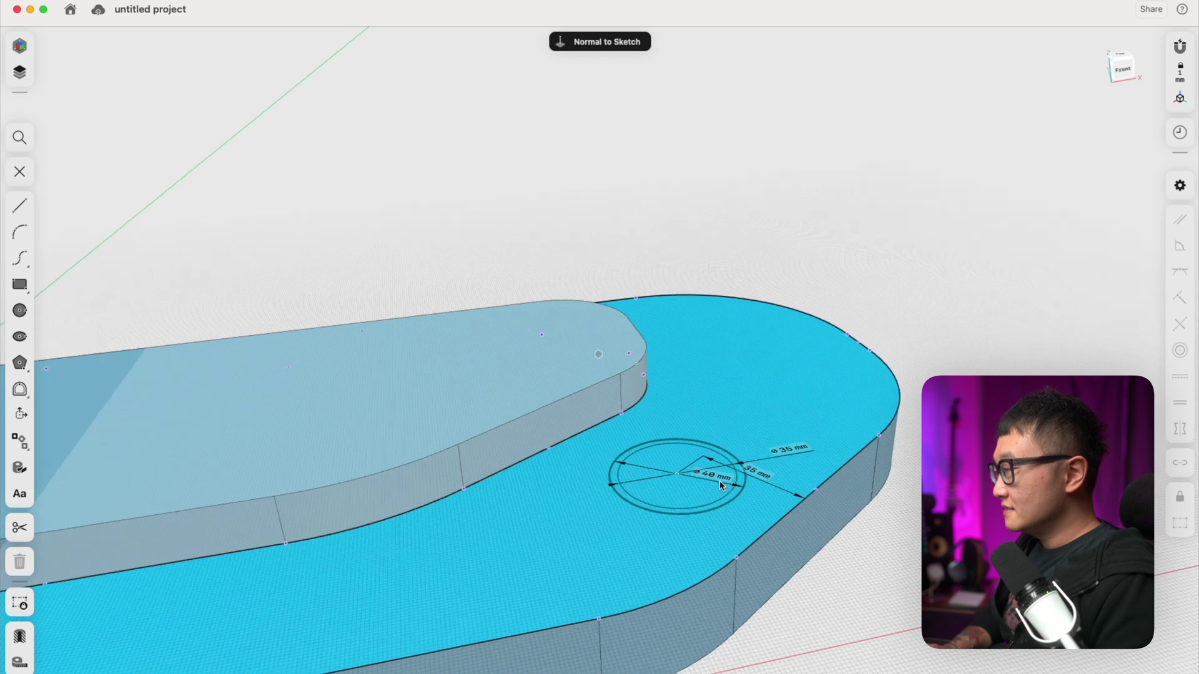
pyautogui.click(779, 534)
pyautogui.moveTo(779, 536); pyautogui.dragTo(788, 462)
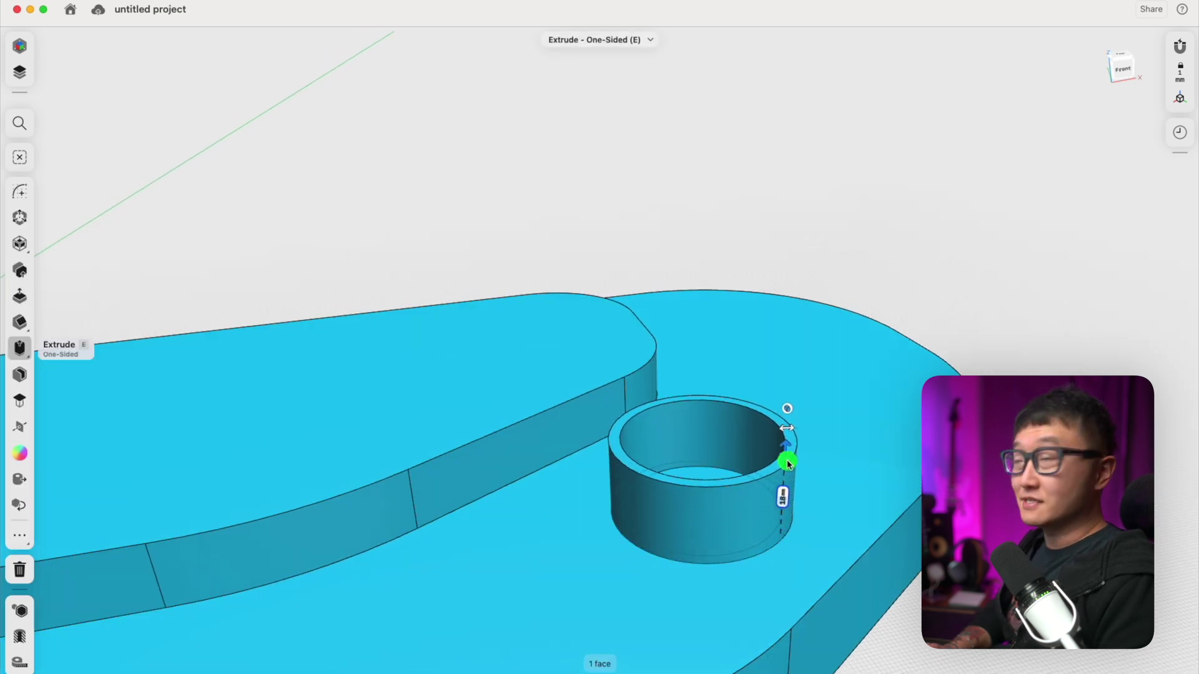
pyautogui.click(784, 499)
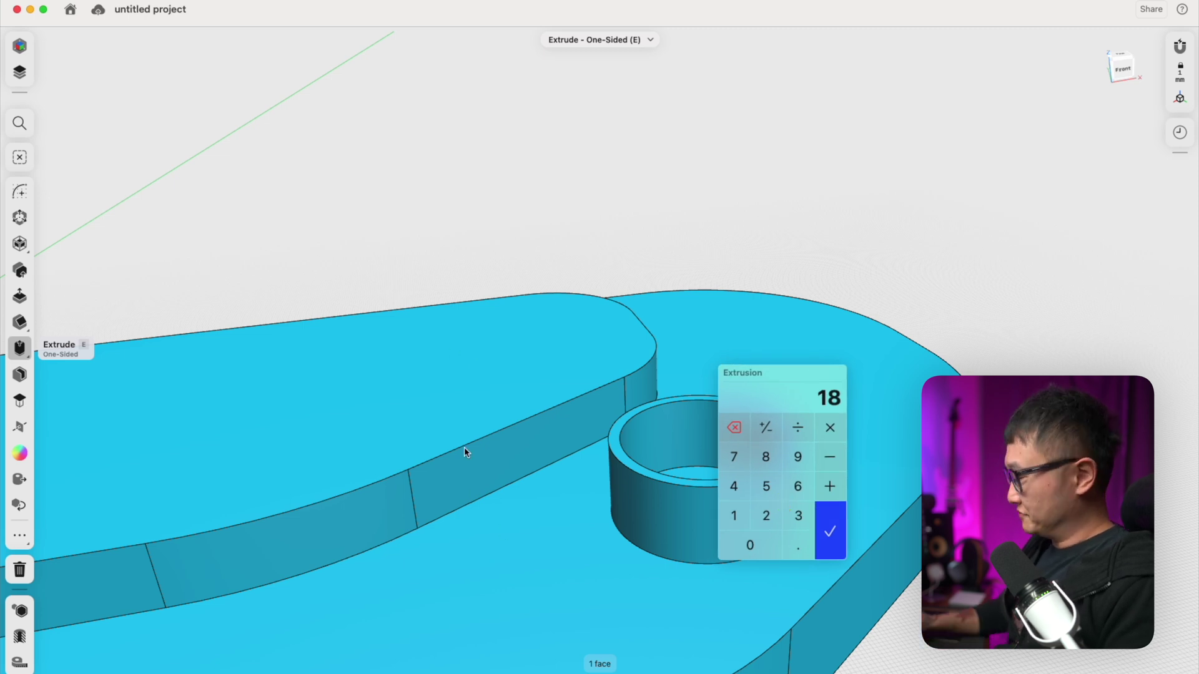
pyautogui.press('Return')
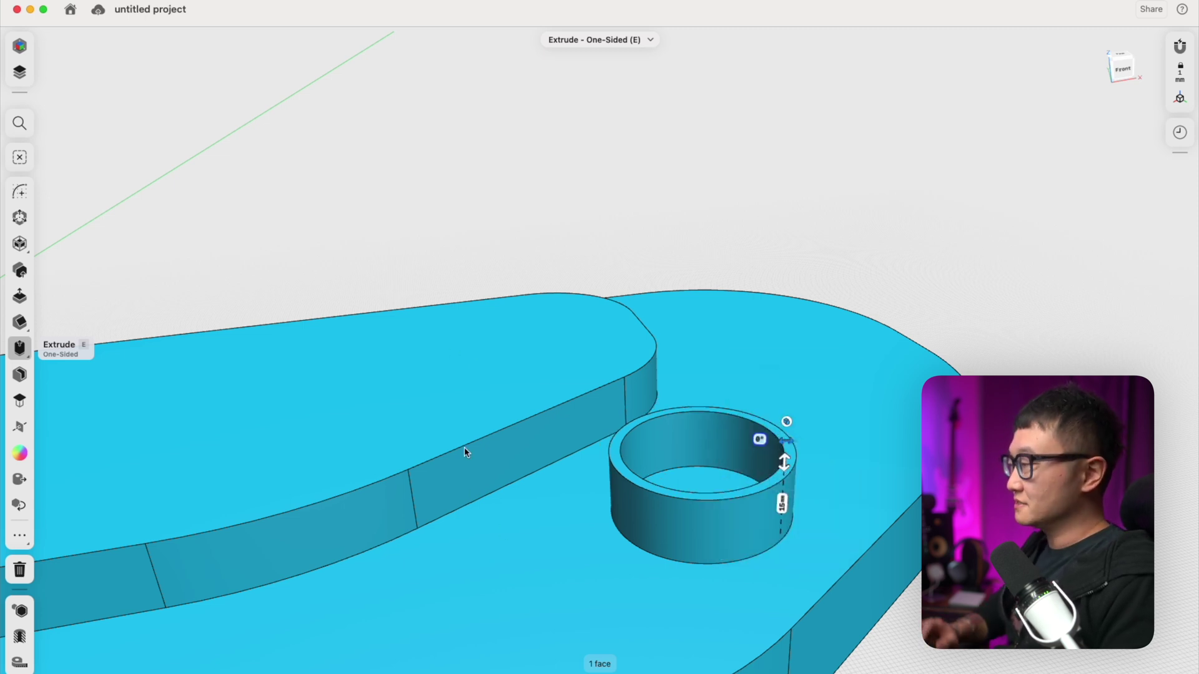
pyautogui.press('Escape')
# Step: Offset the circular face inside the ring downward through the plate to cut a through hole
pyautogui.scroll(-10, 878, 448)
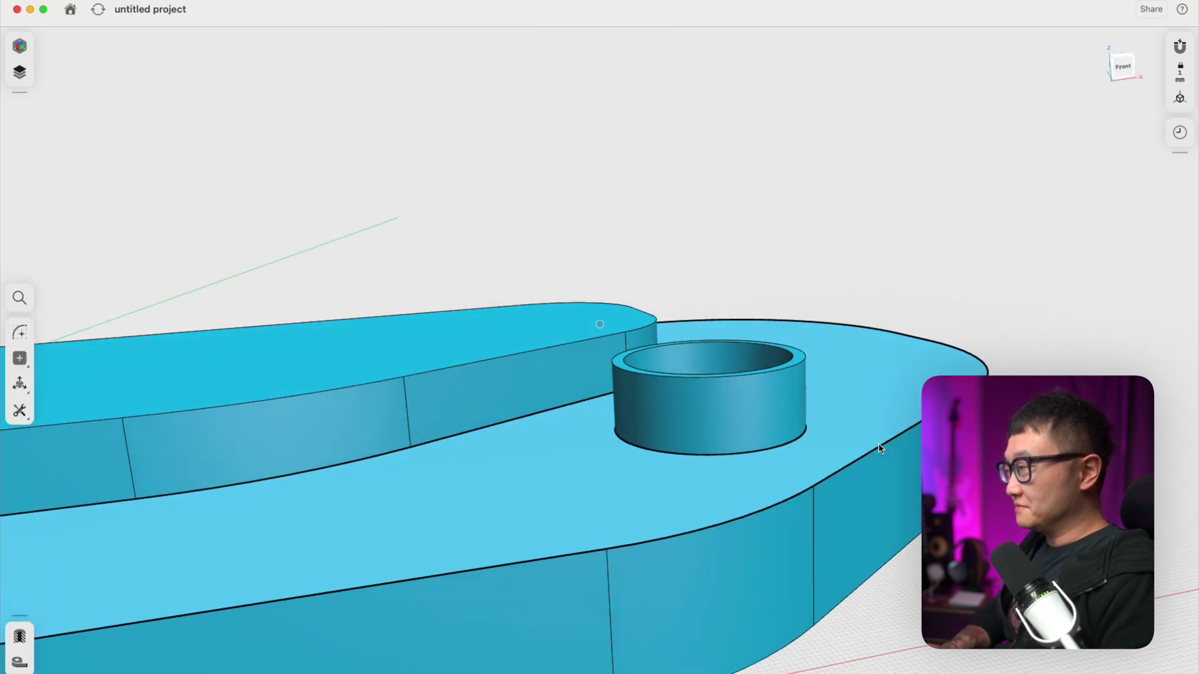
pyautogui.scroll(10, 879, 450)
pyautogui.scroll(10, 880, 449)
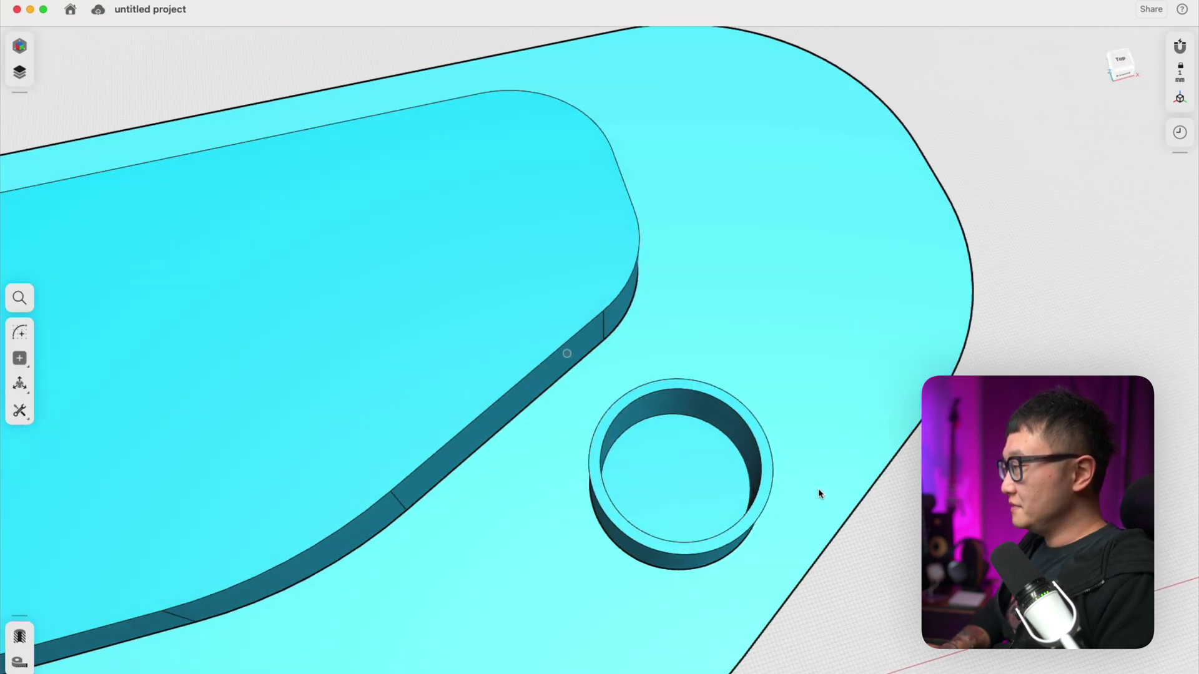
pyautogui.scroll(5, 697, 488)
pyautogui.click(683, 429)
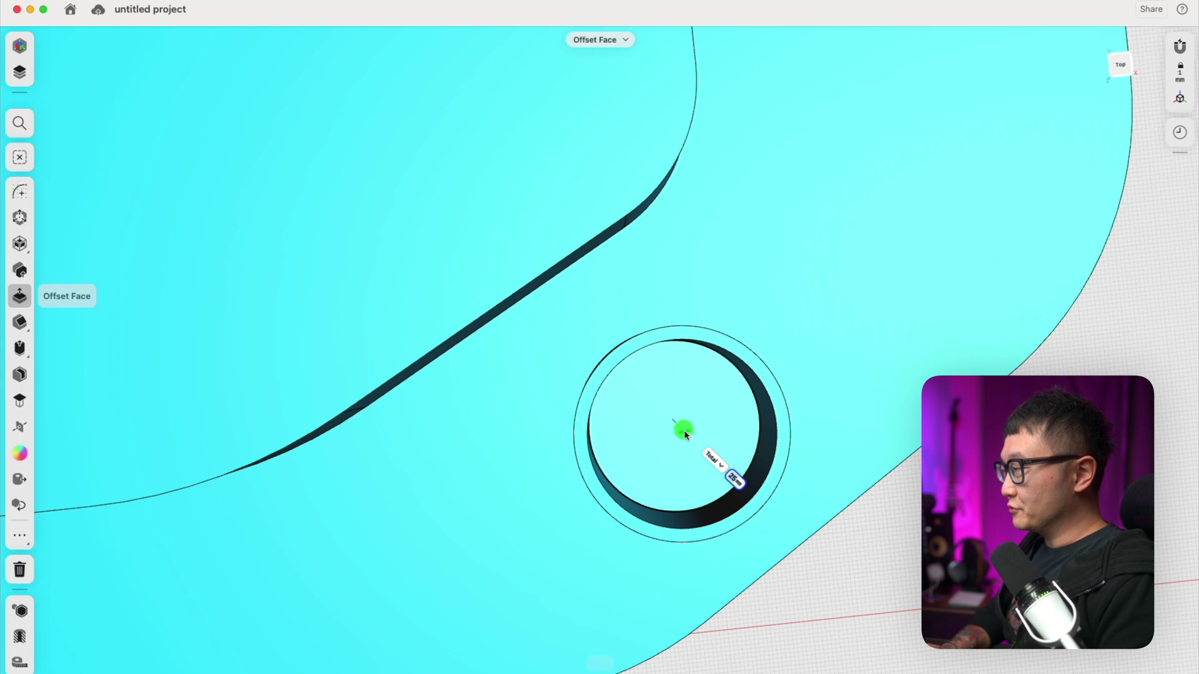
pyautogui.scroll(-5, 684, 425)
pyautogui.scroll(-5, 685, 422)
pyautogui.moveTo(703, 444); pyautogui.dragTo(707, 537)
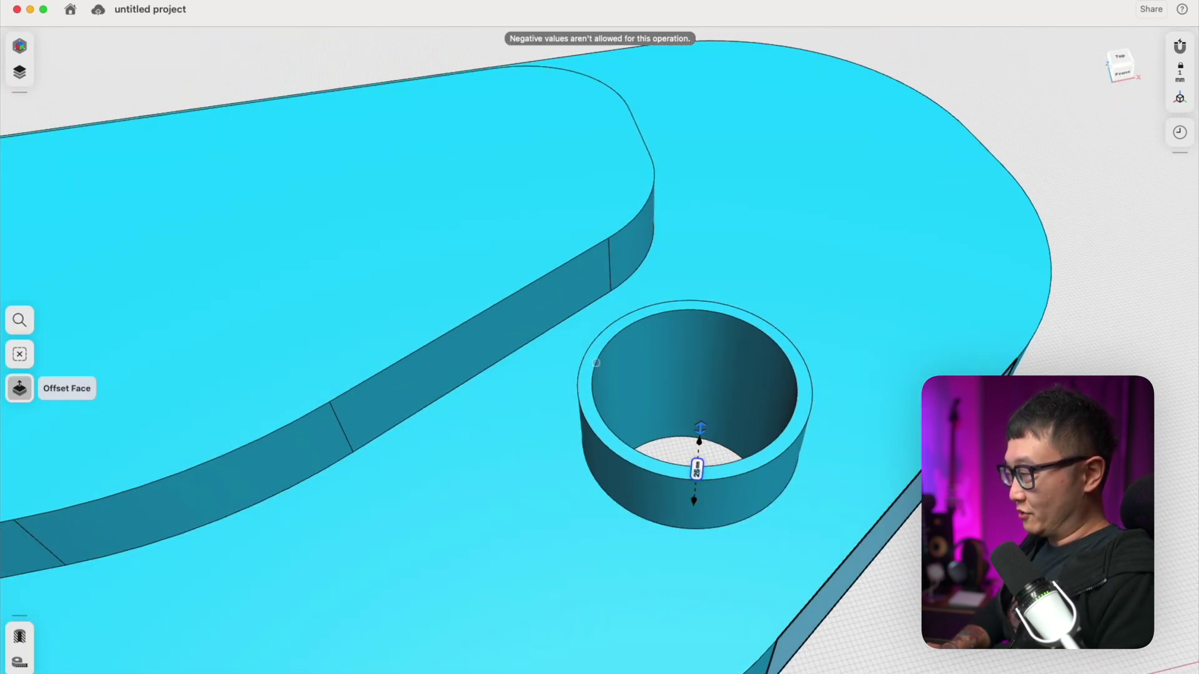
pyautogui.scroll(5, 887, 529)
pyautogui.scroll(-8, 828, 471)
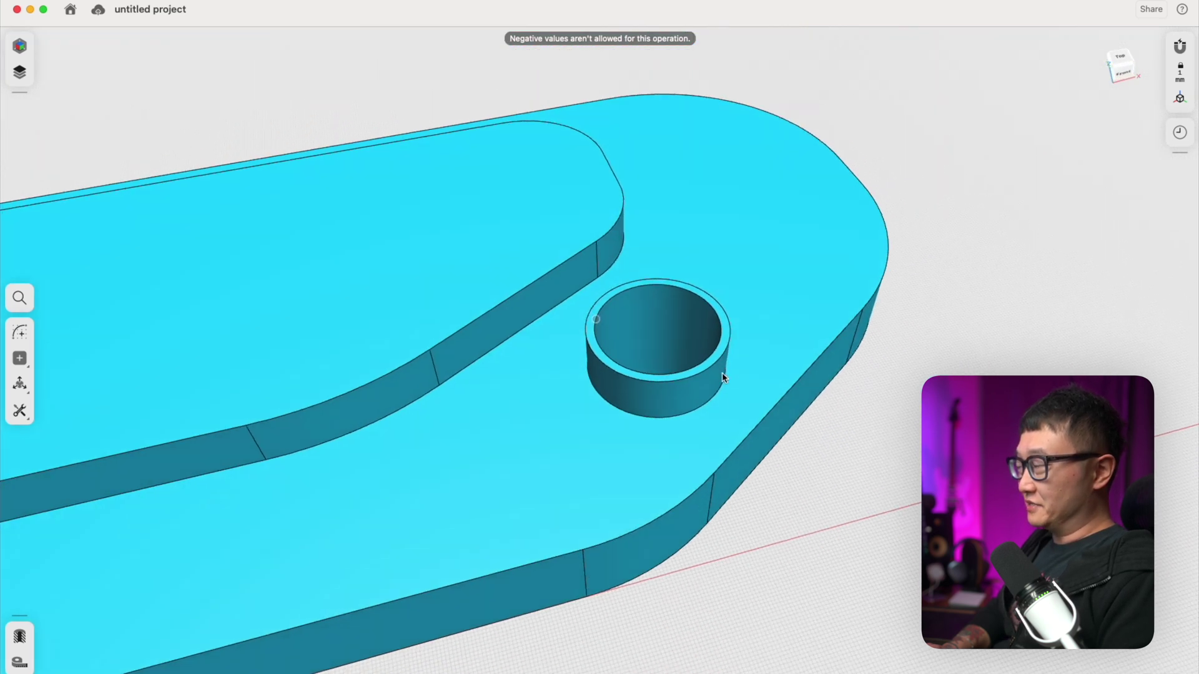
pyautogui.scroll(-3, 593, 309)
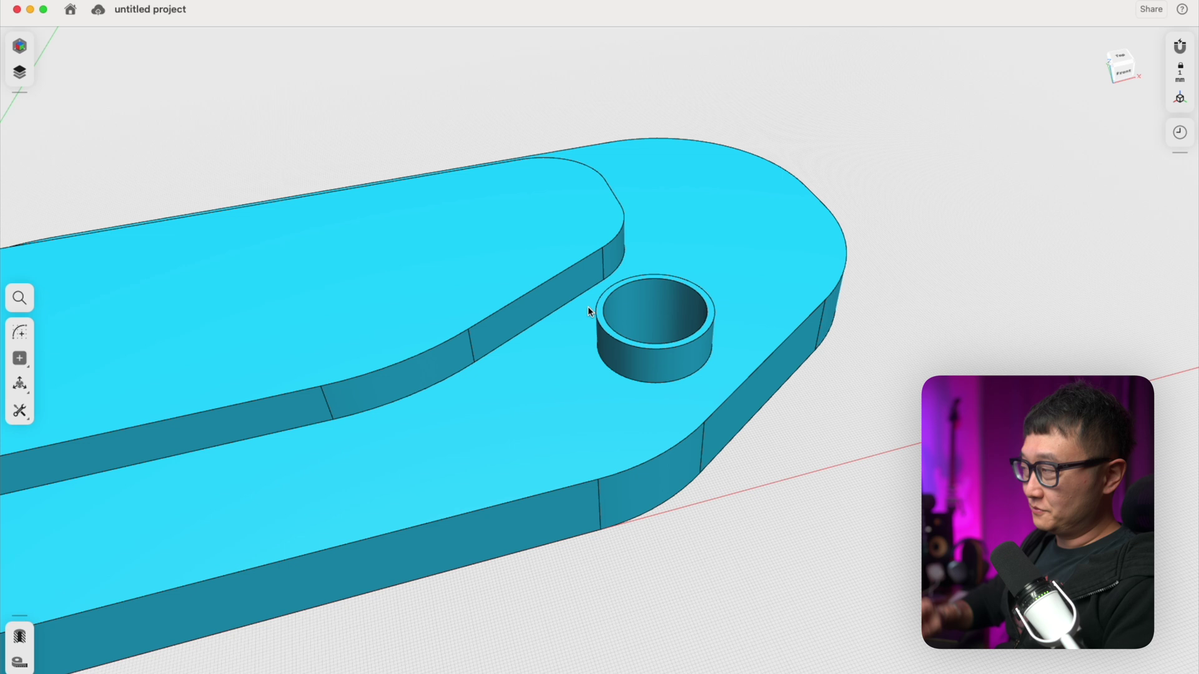
# Step: Sketch three separate circles about 28, 36 and 32 mm in diameter on the raised block's top face
pyautogui.scroll(-5, 587, 306)
pyautogui.moveTo(609, 225); pyautogui.dragTo(601, 271, button='right')
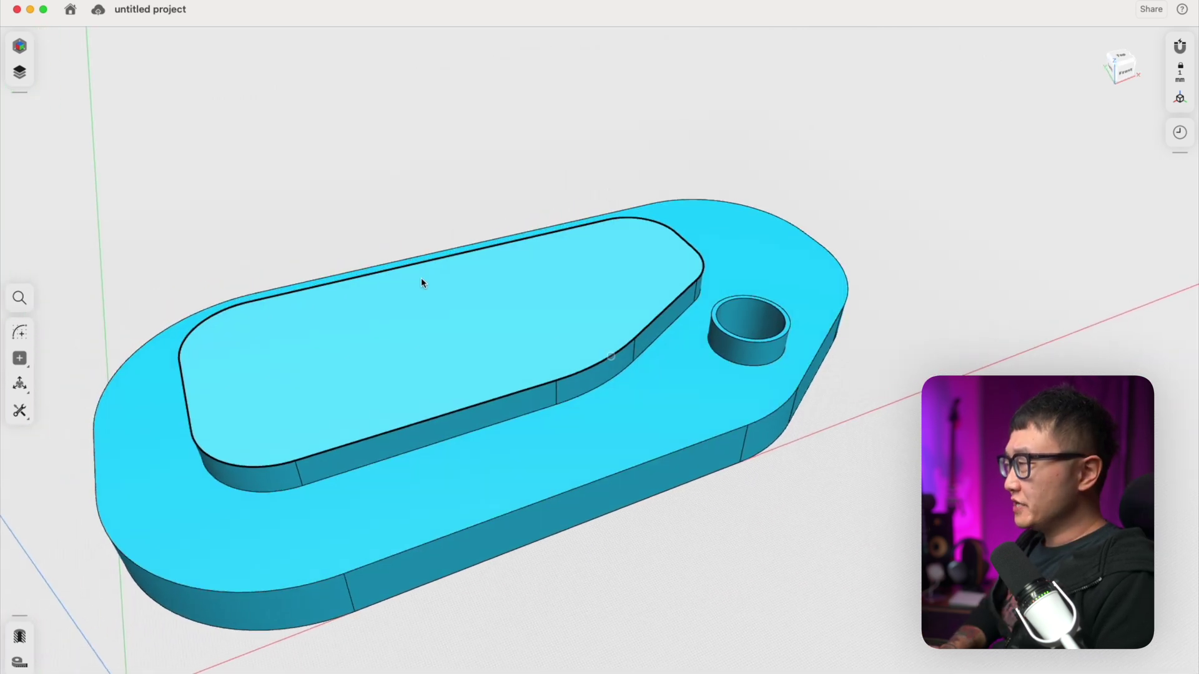
pyautogui.moveTo(421, 277); pyautogui.dragTo(435, 295, button='right')
pyautogui.click(438, 306)
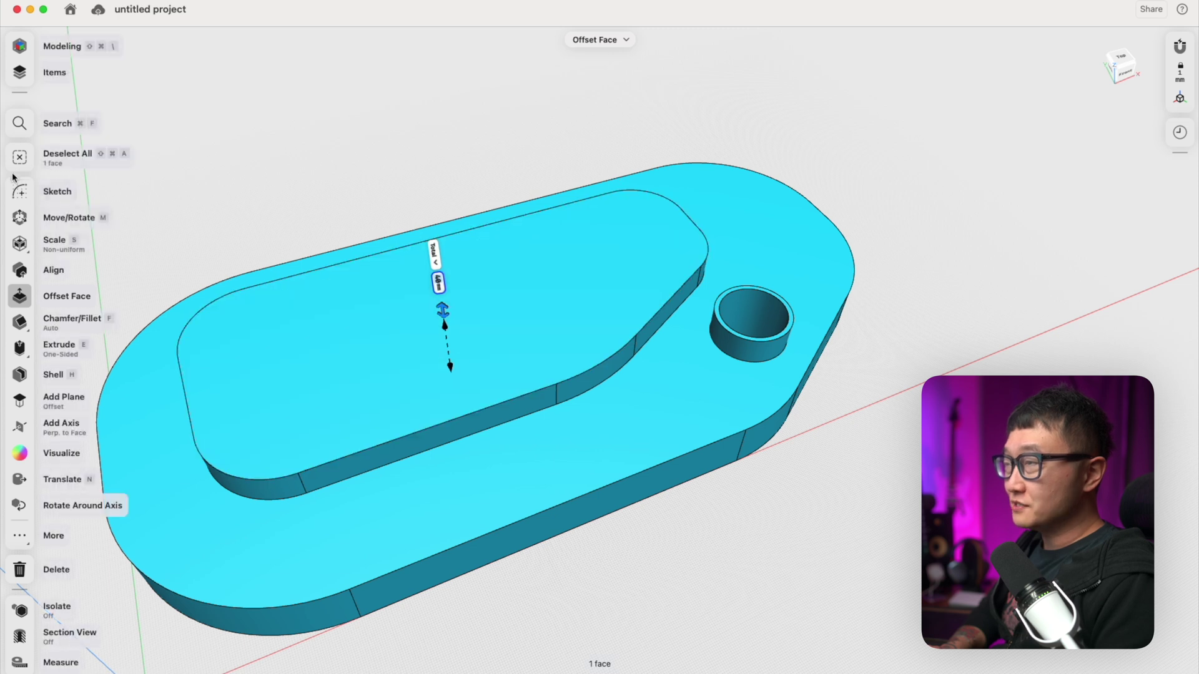
pyautogui.click(21, 192)
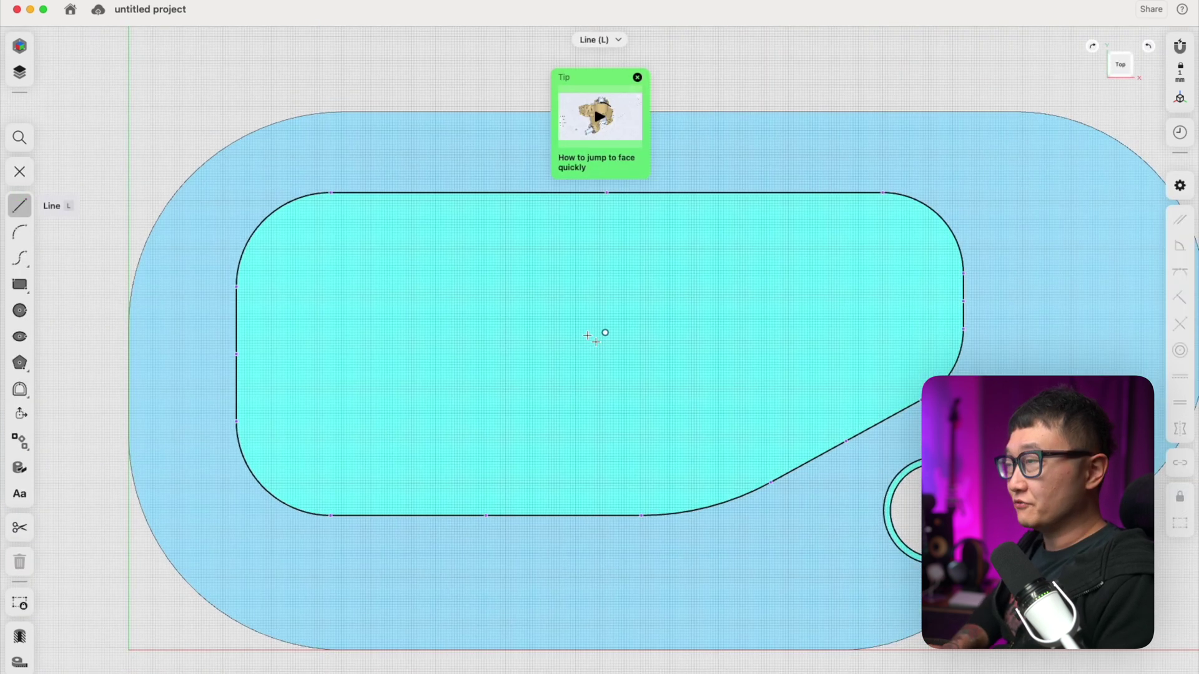
pyautogui.click(26, 319)
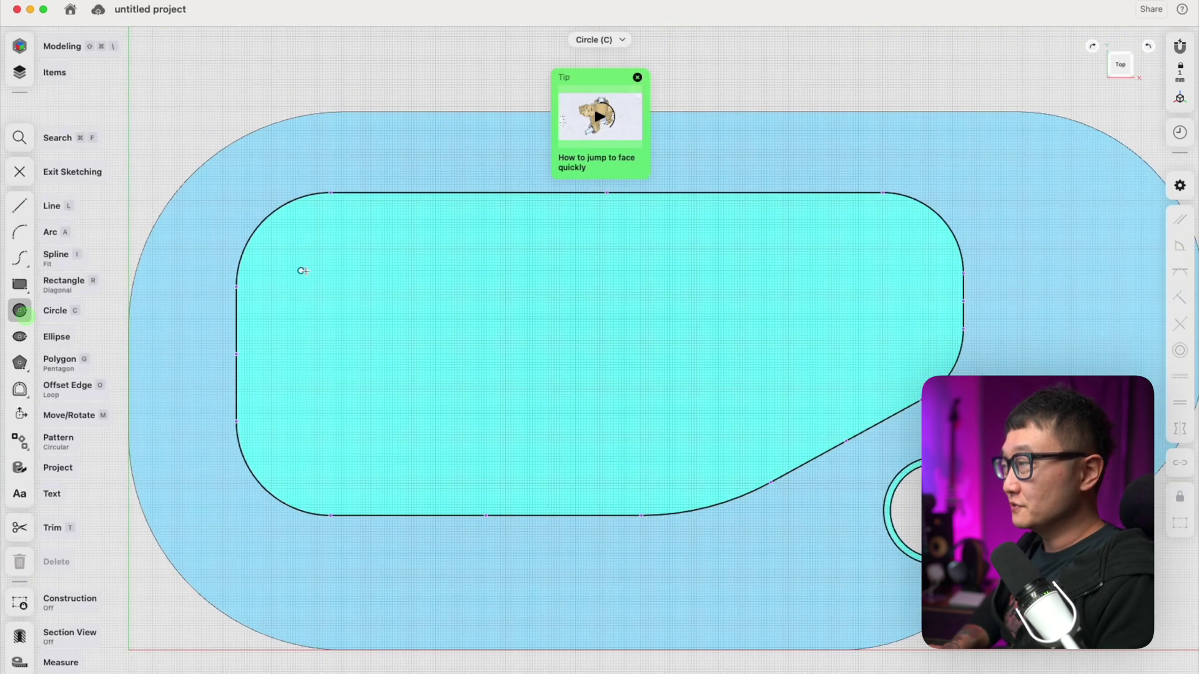
pyautogui.click(328, 268)
pyautogui.click(356, 295)
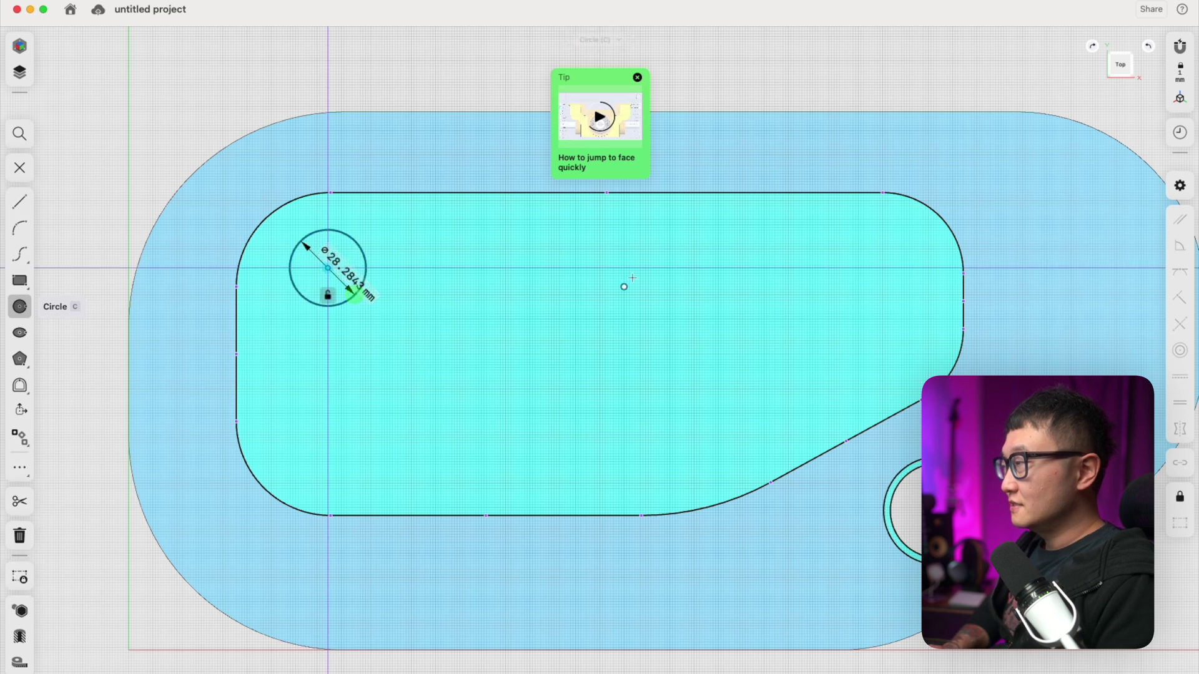
pyautogui.click(634, 277)
pyautogui.click(664, 311)
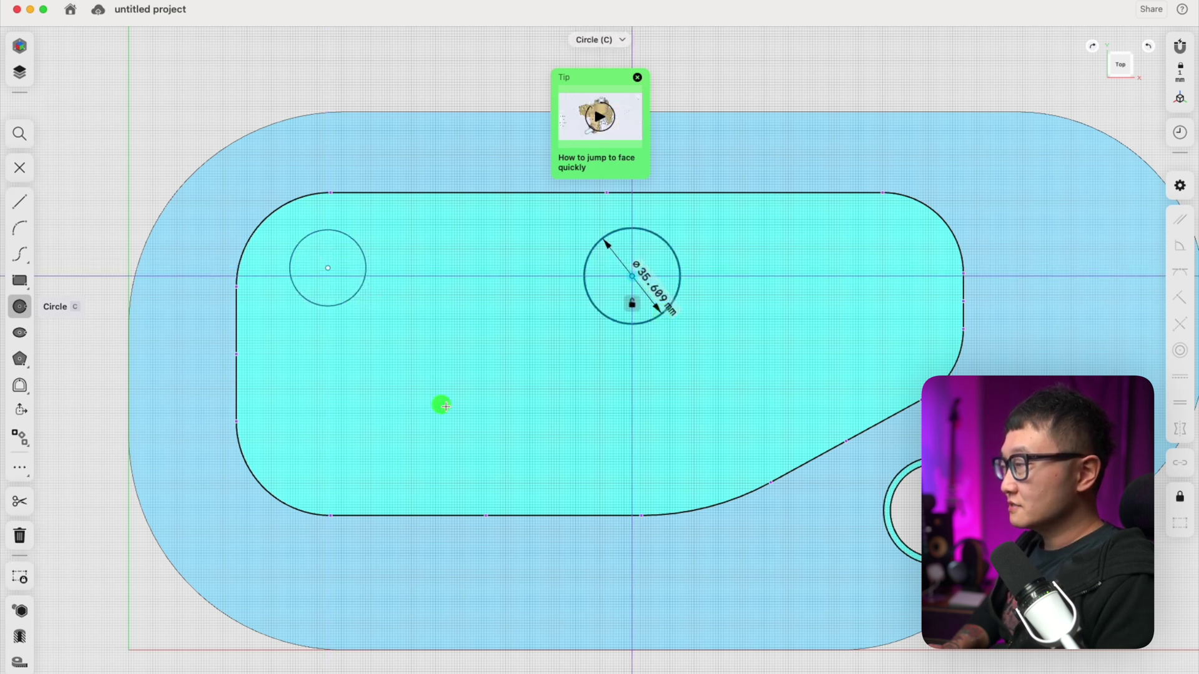
pyautogui.click(442, 406)
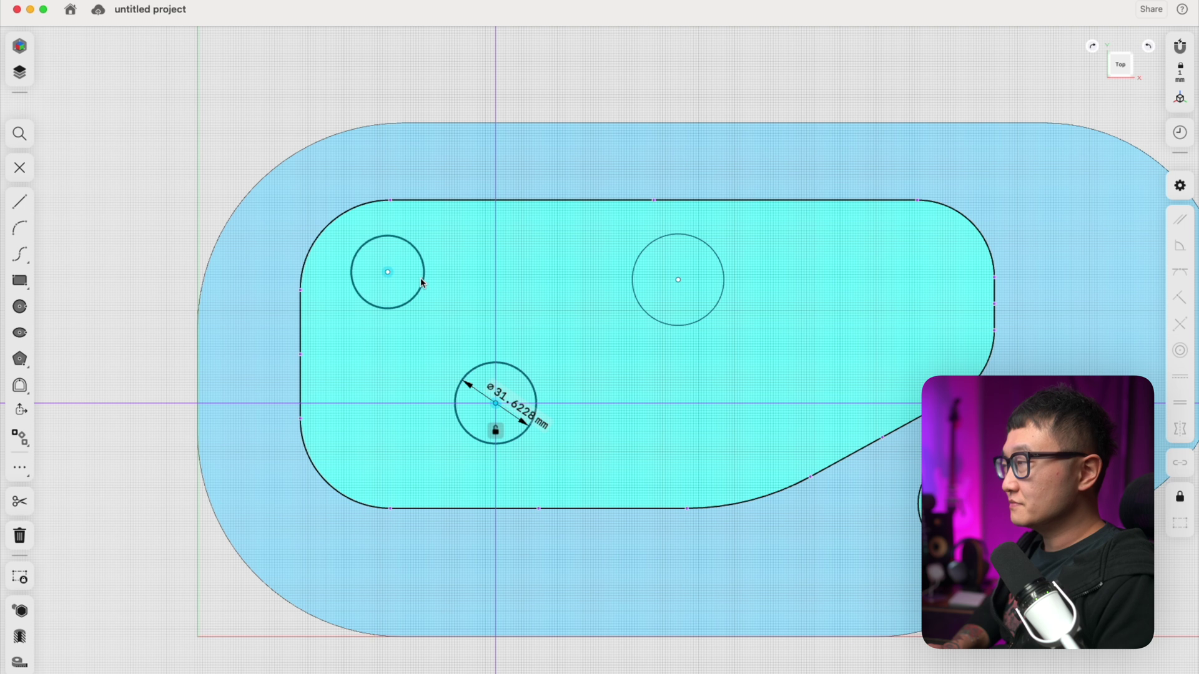
# Step: Set the diameter of the circle near the block's upper-left corner to 40 mm
pyautogui.click(422, 268)
pyautogui.click(504, 261)
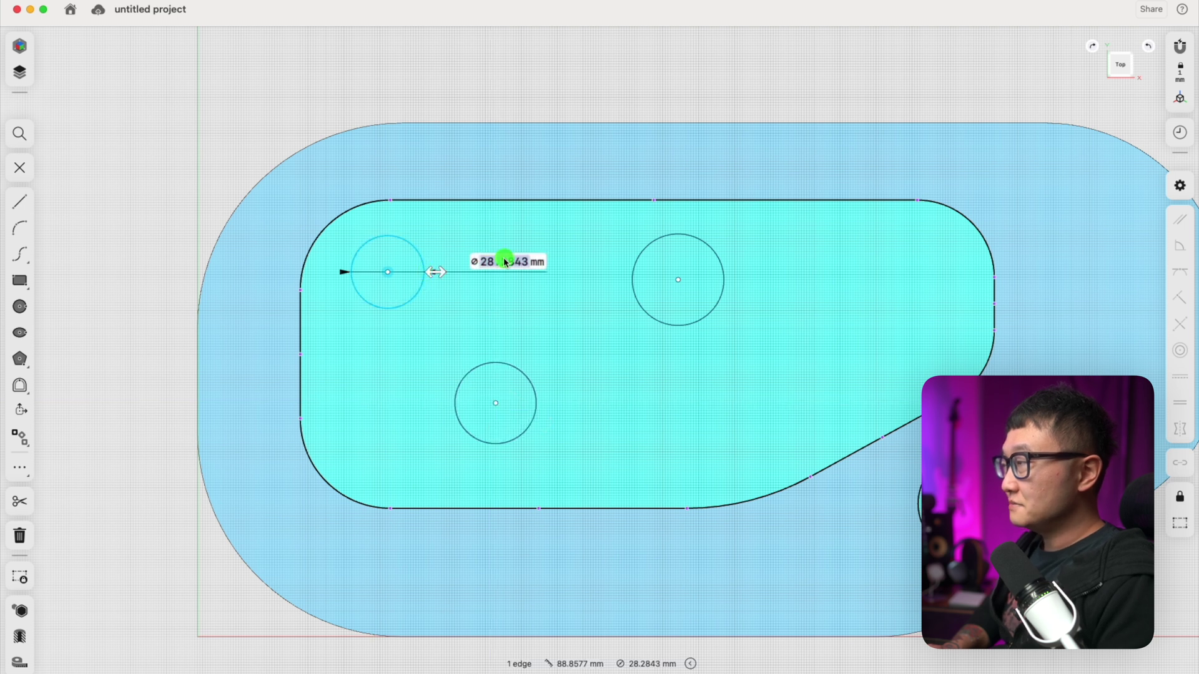
pyautogui.write('40')
pyautogui.press('Return')
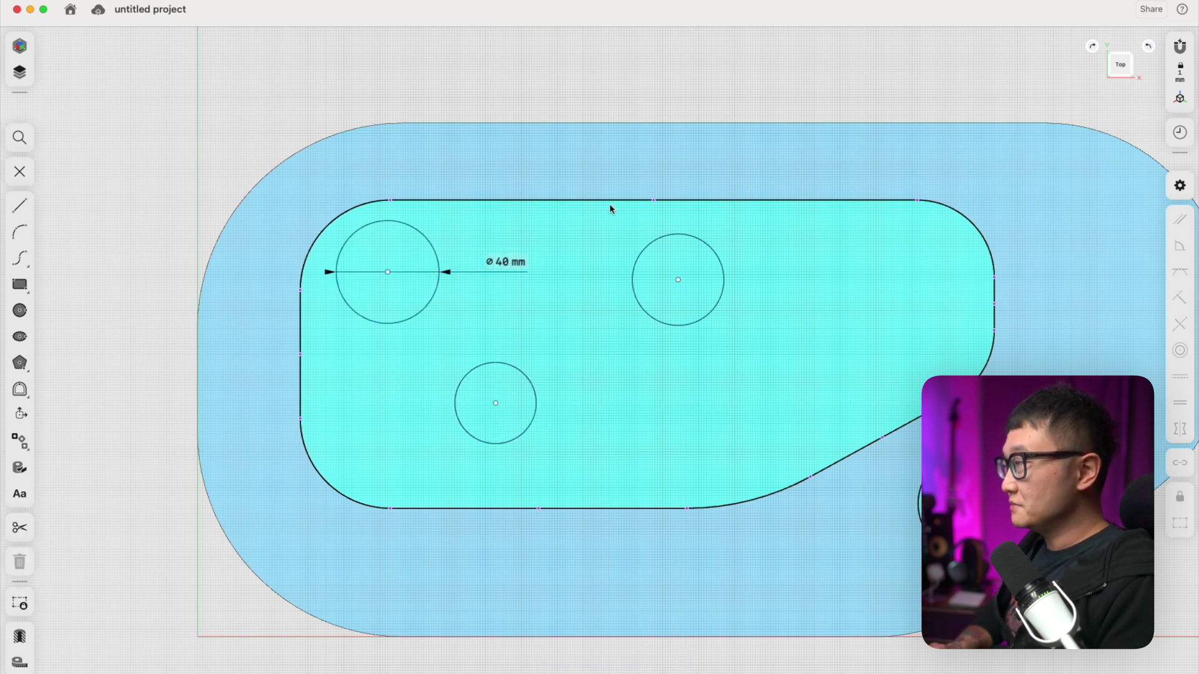
# Step: Set the diameter of the circle near the middle of the block's upper long edge to 35 mm
pyautogui.click(644, 245)
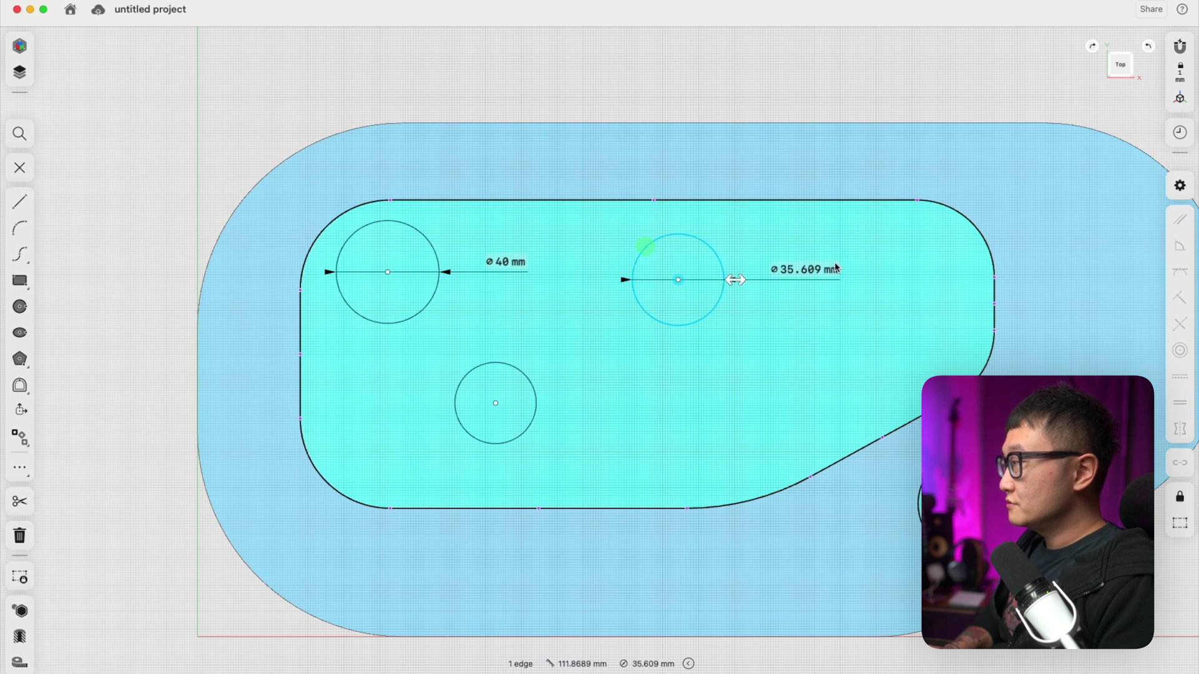
pyautogui.click(805, 272)
pyautogui.write('35')
pyautogui.press('Return')
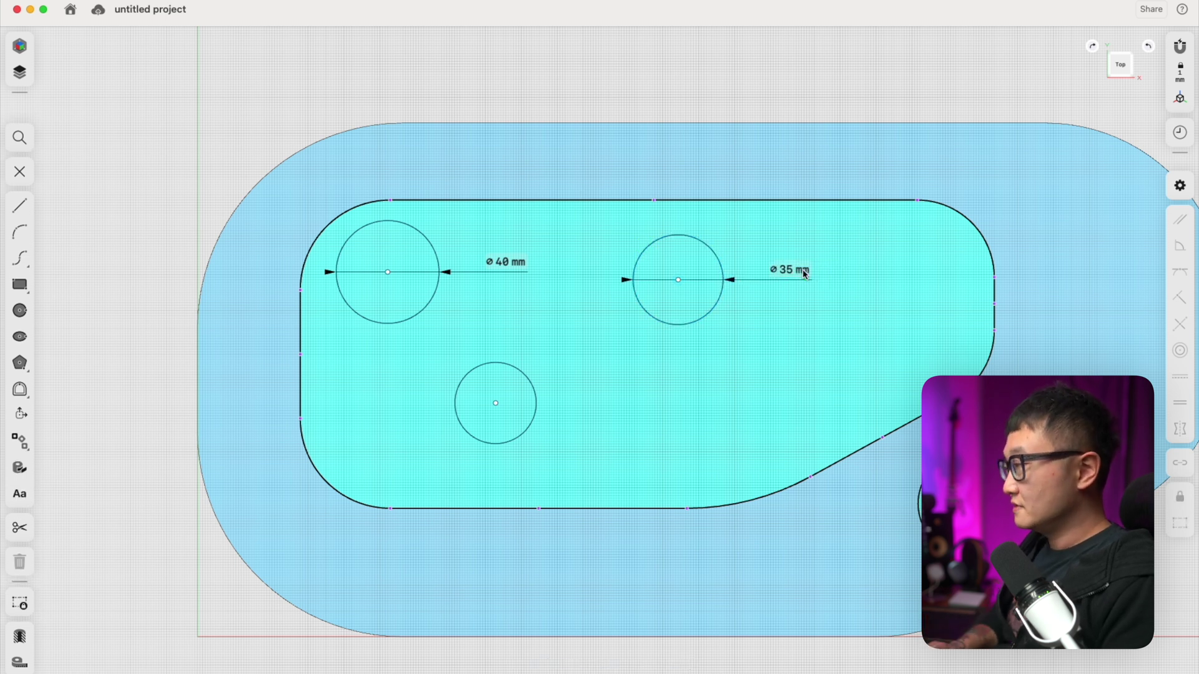
# Step: Set the diameter of the lowest circle on the block to 30 mm
pyautogui.click(534, 395)
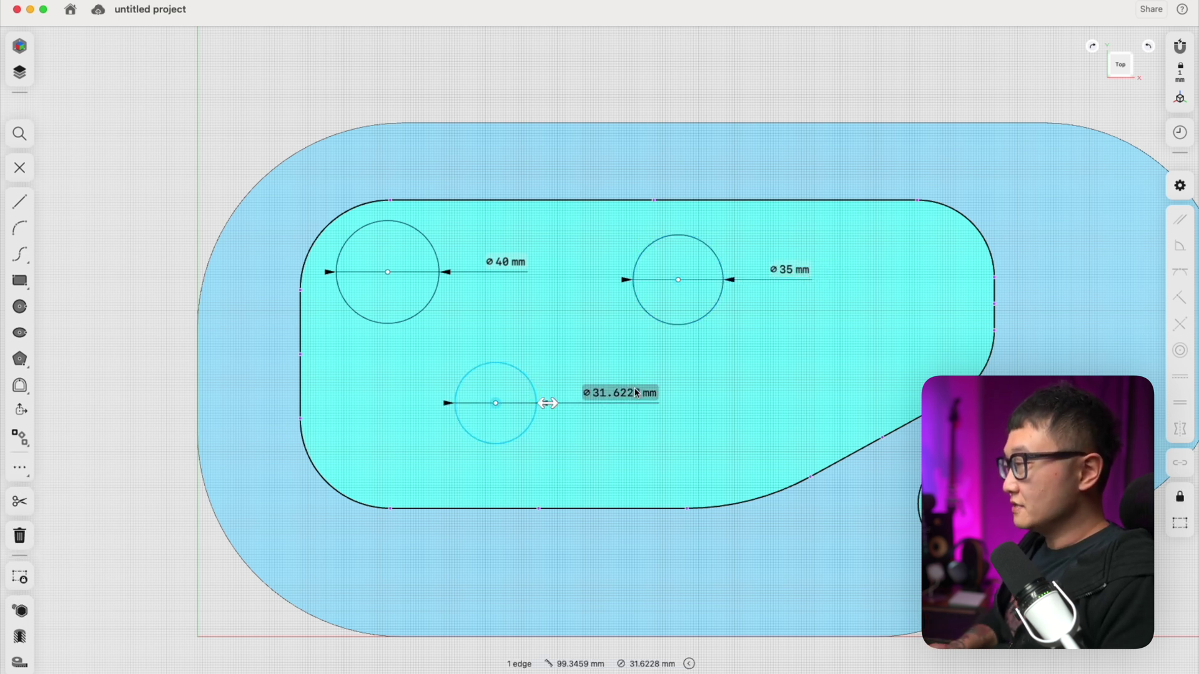
pyautogui.click(637, 393)
pyautogui.write('30')
pyautogui.press('Return')
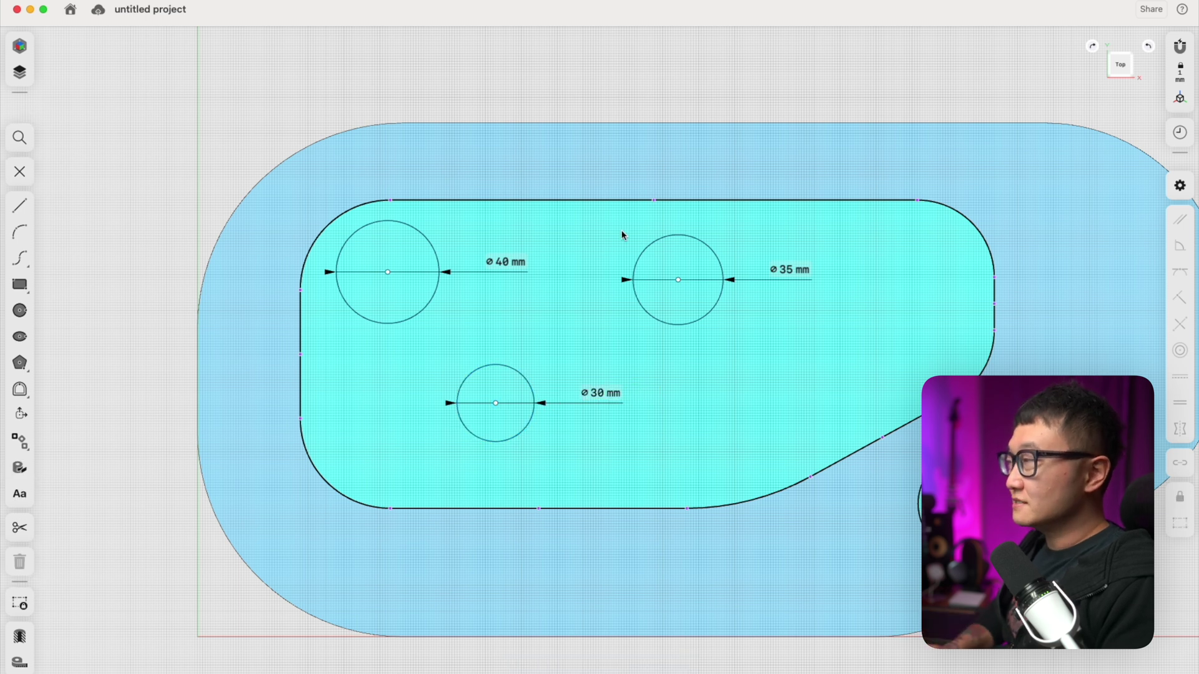
# Step: Dimension the 40 mm circle's centre 40 mm from the block's left edge and 40 mm from its upper long edge
pyautogui.click(388, 273)
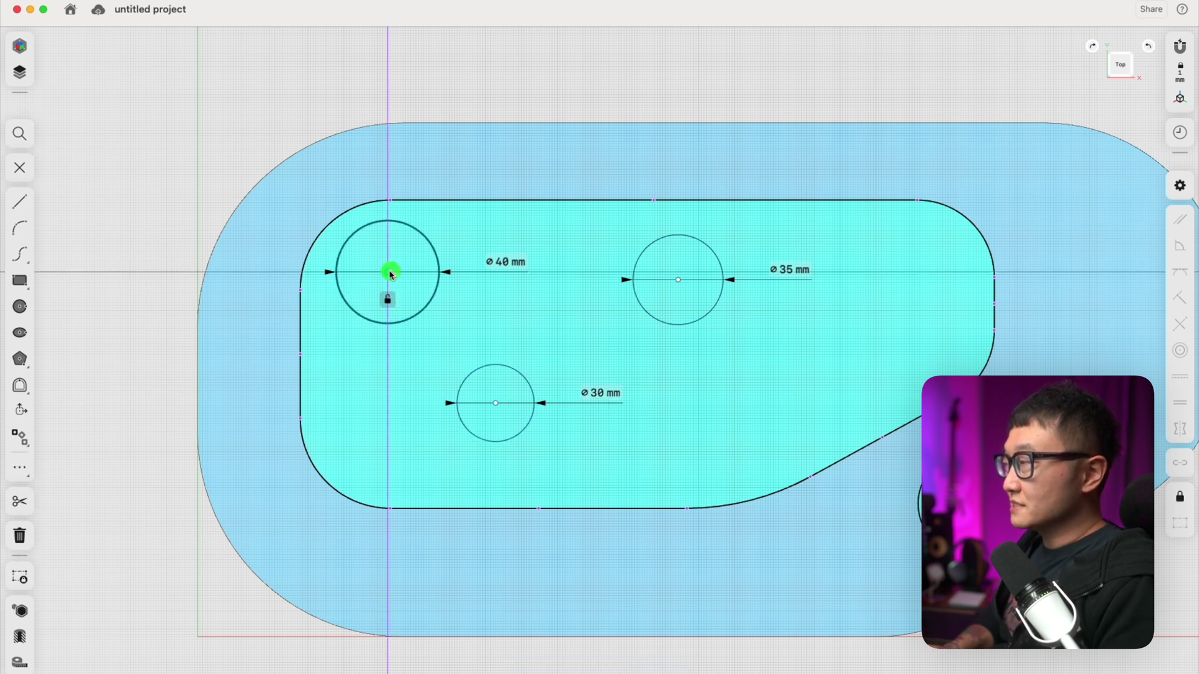
pyautogui.click(301, 319)
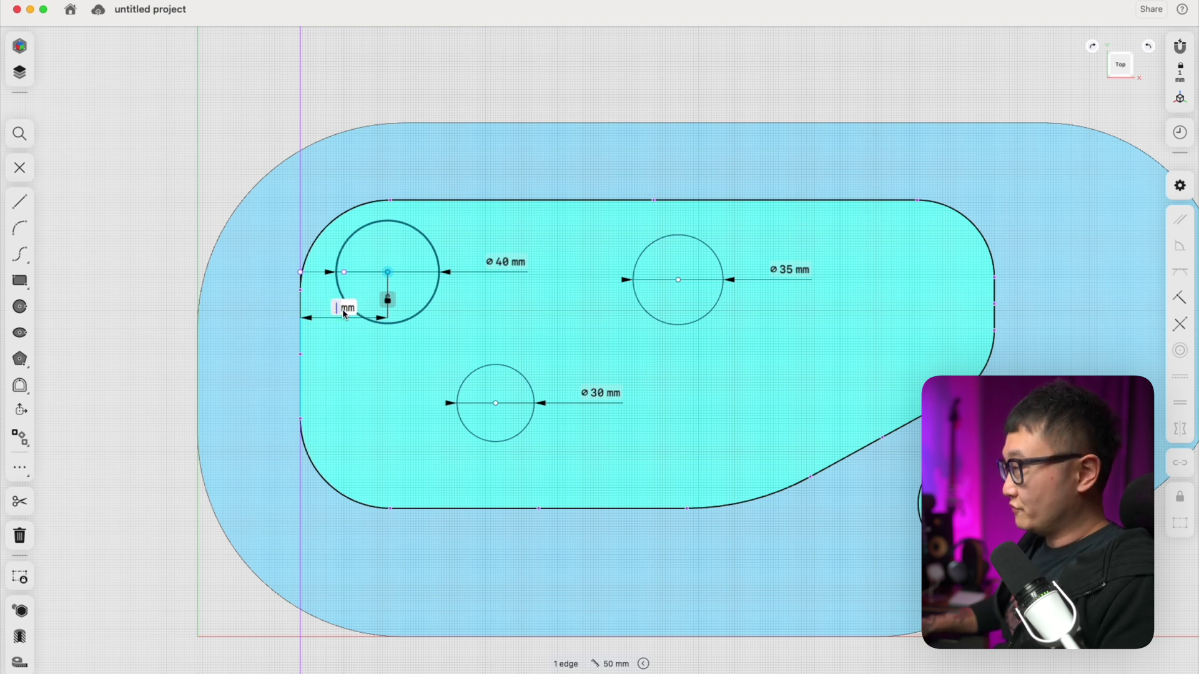
pyautogui.write('40')
pyautogui.press('Return')
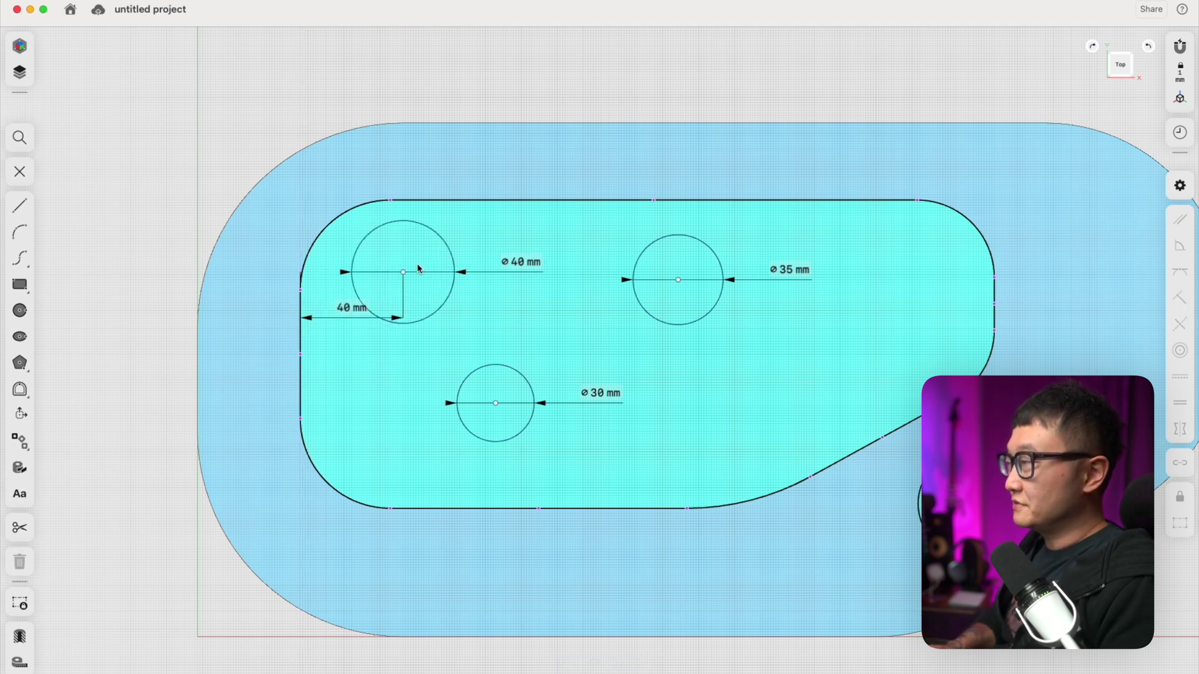
pyautogui.click(403, 273)
pyautogui.click(437, 200)
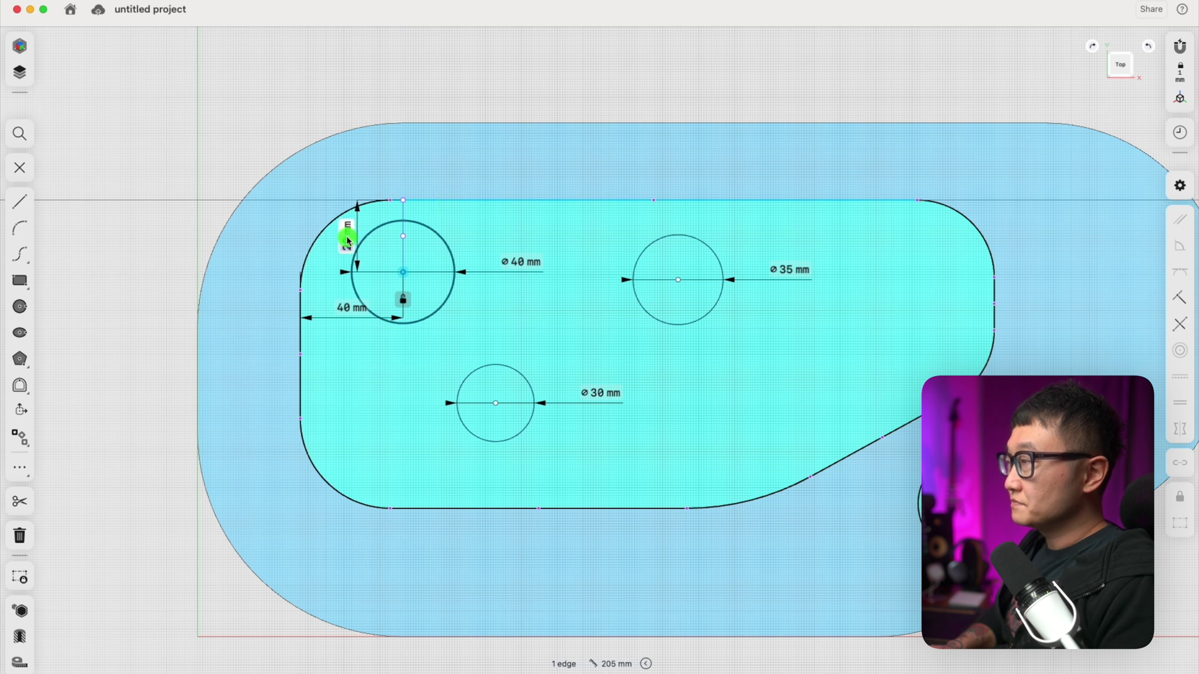
pyautogui.write('40')
pyautogui.press('Return')
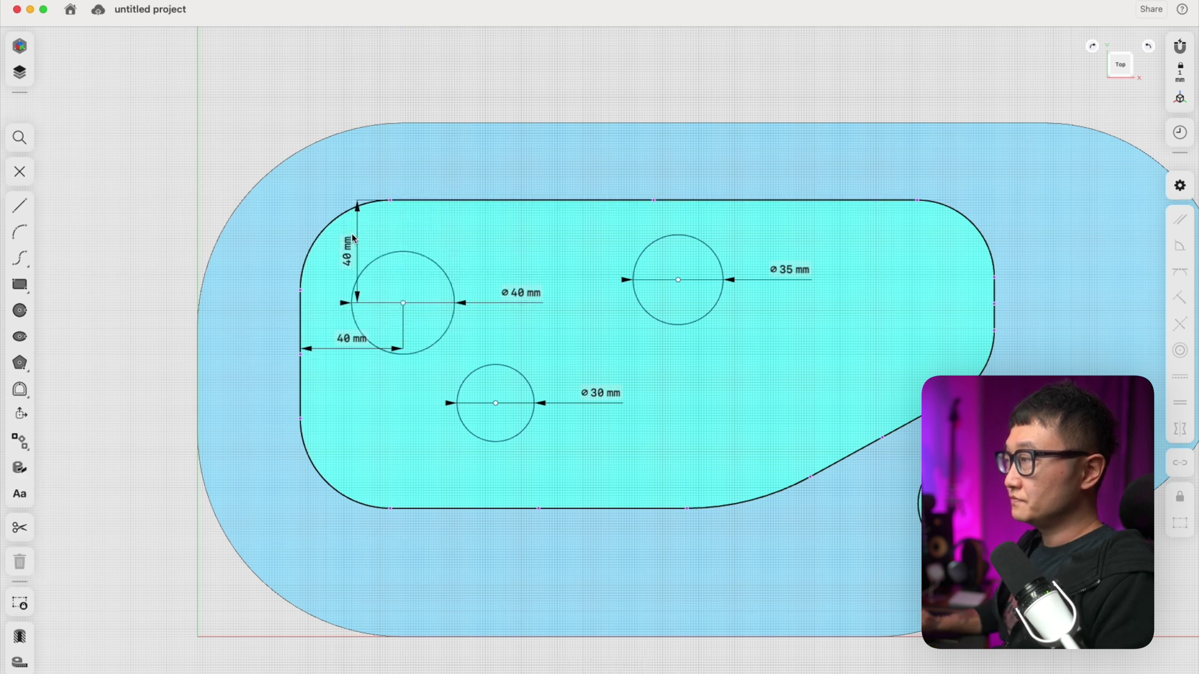
# Step: Dimension the 35 mm circle's centre 35 mm from the block's upper long edge and 120 mm from its right edge
pyautogui.click(678, 278)
pyautogui.click(704, 200)
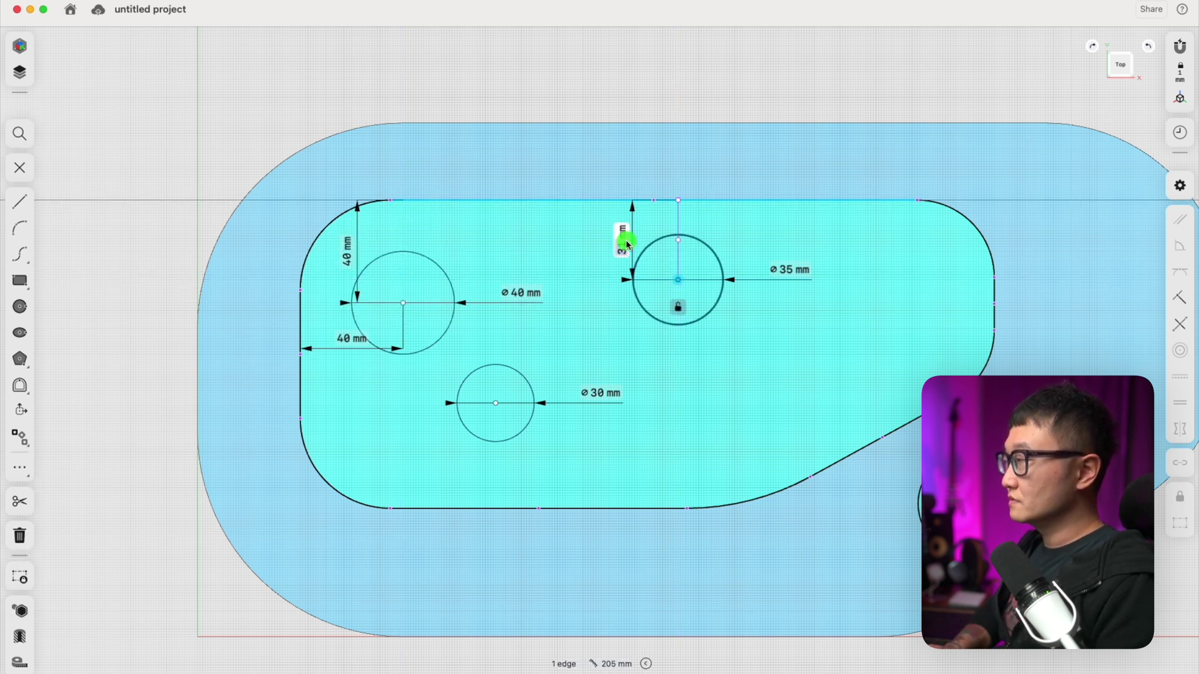
pyautogui.write('35')
pyautogui.press('Return')
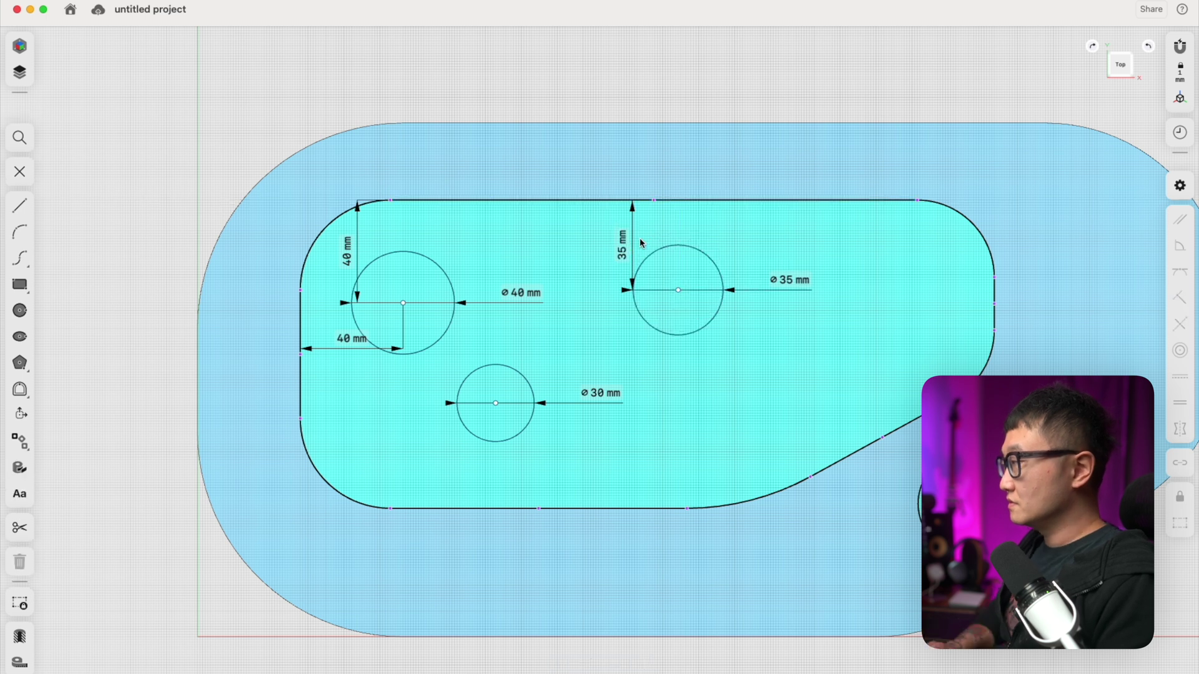
pyautogui.click(679, 290)
pyautogui.click(995, 285)
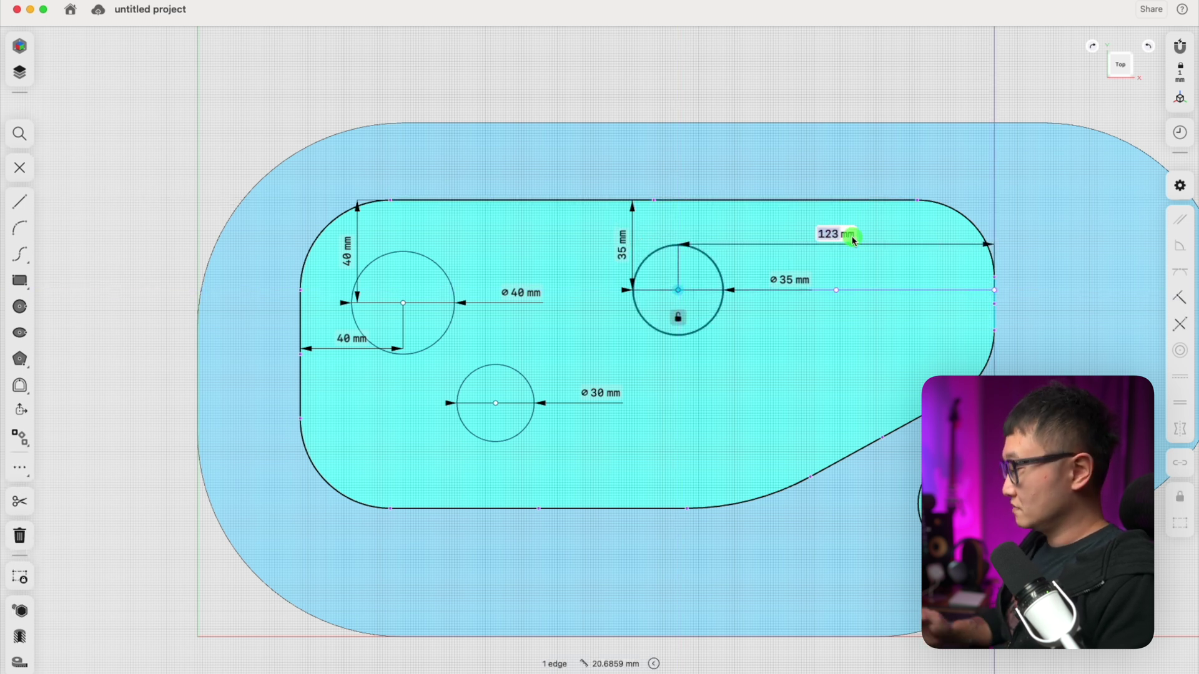
pyautogui.write('120')
pyautogui.press('Return')
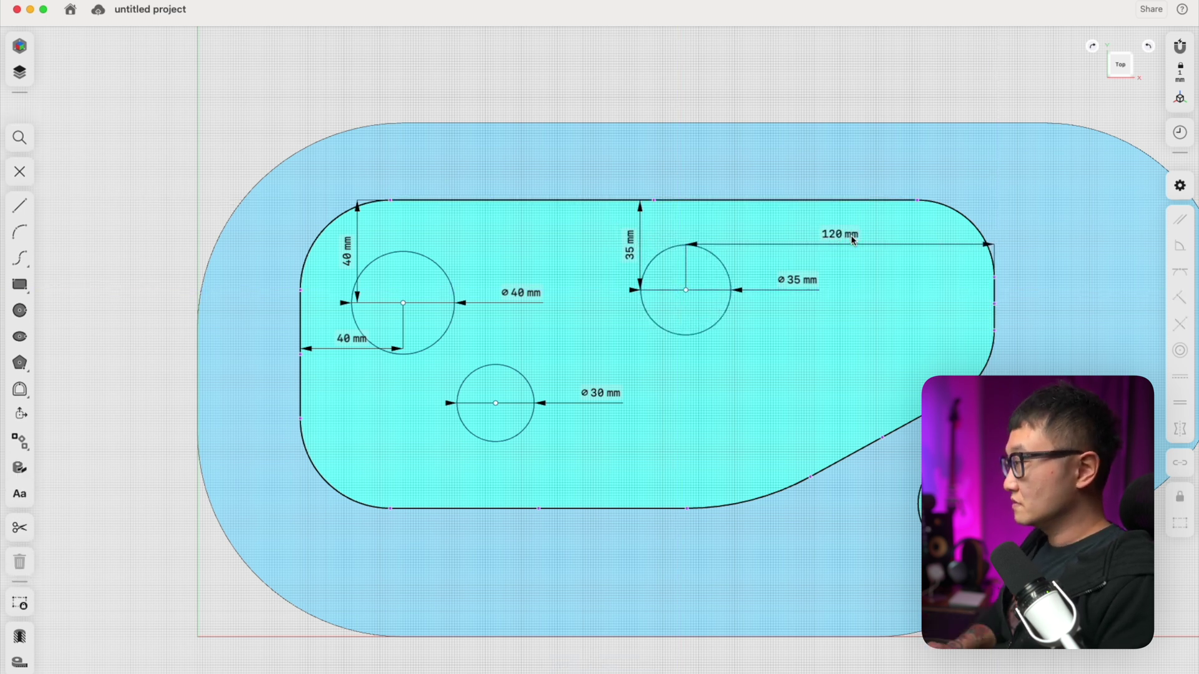
# Step: Dimension the 30 mm circle's centre 30 mm from the block's lower long edge and 70 mm from its left edge
pyautogui.click(496, 404)
pyautogui.click(490, 509)
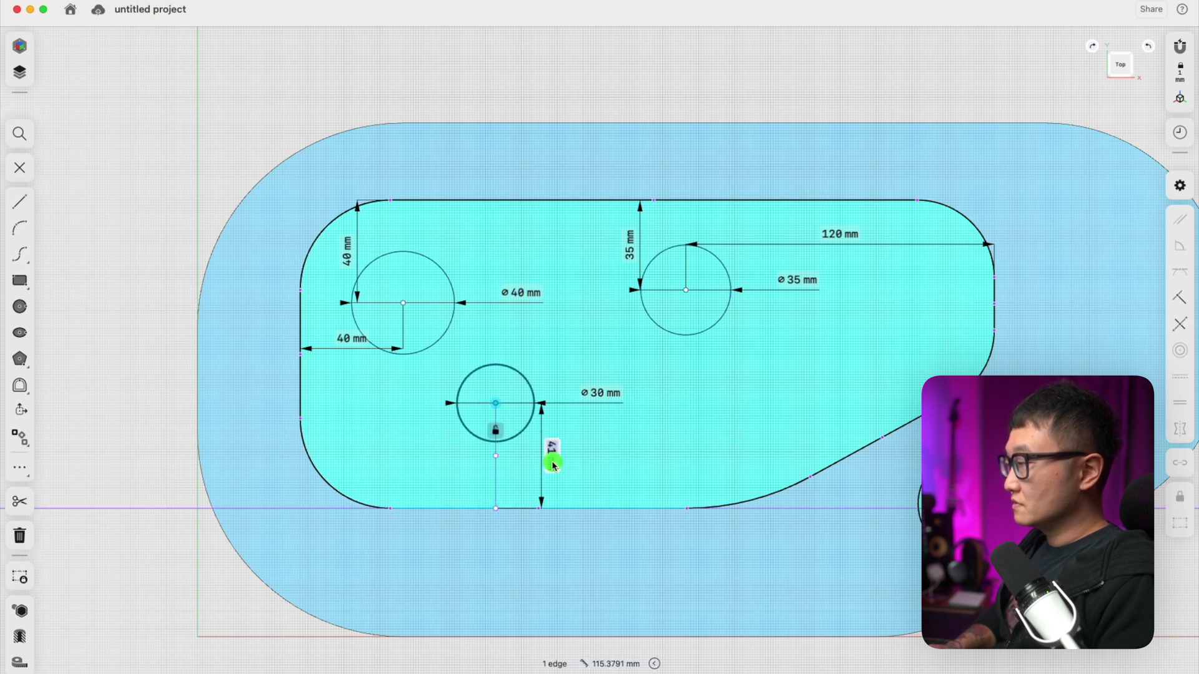
pyautogui.write('30')
pyautogui.press('Return')
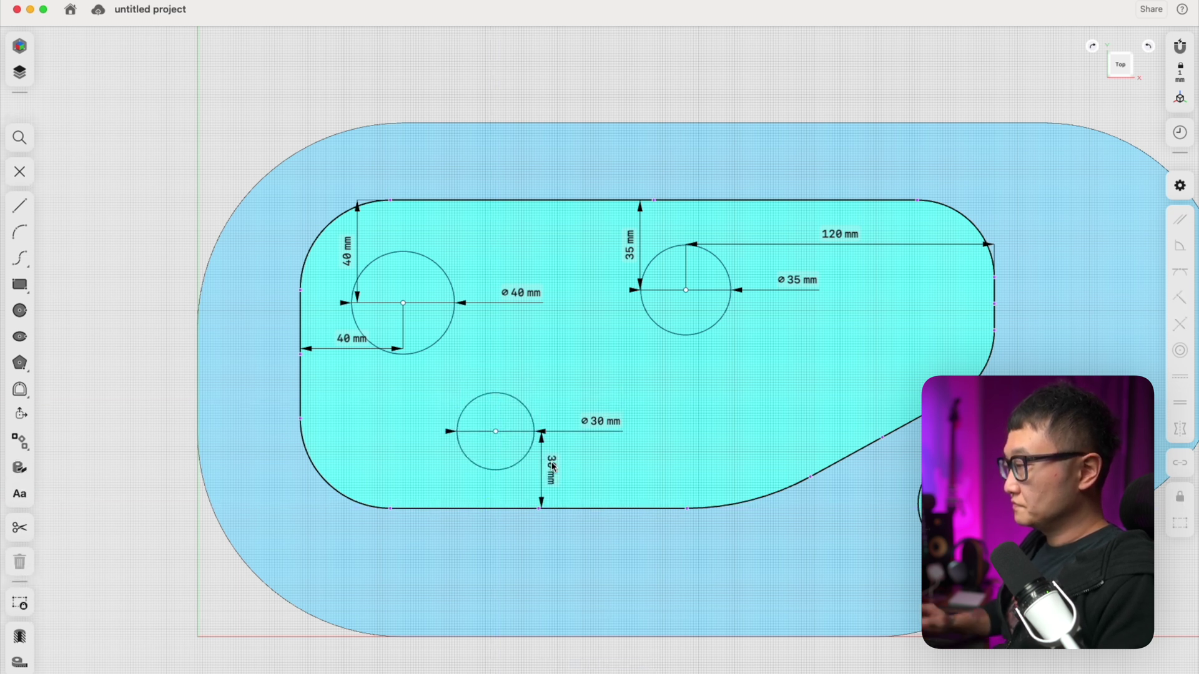
pyautogui.click(496, 431)
pyautogui.click(303, 400)
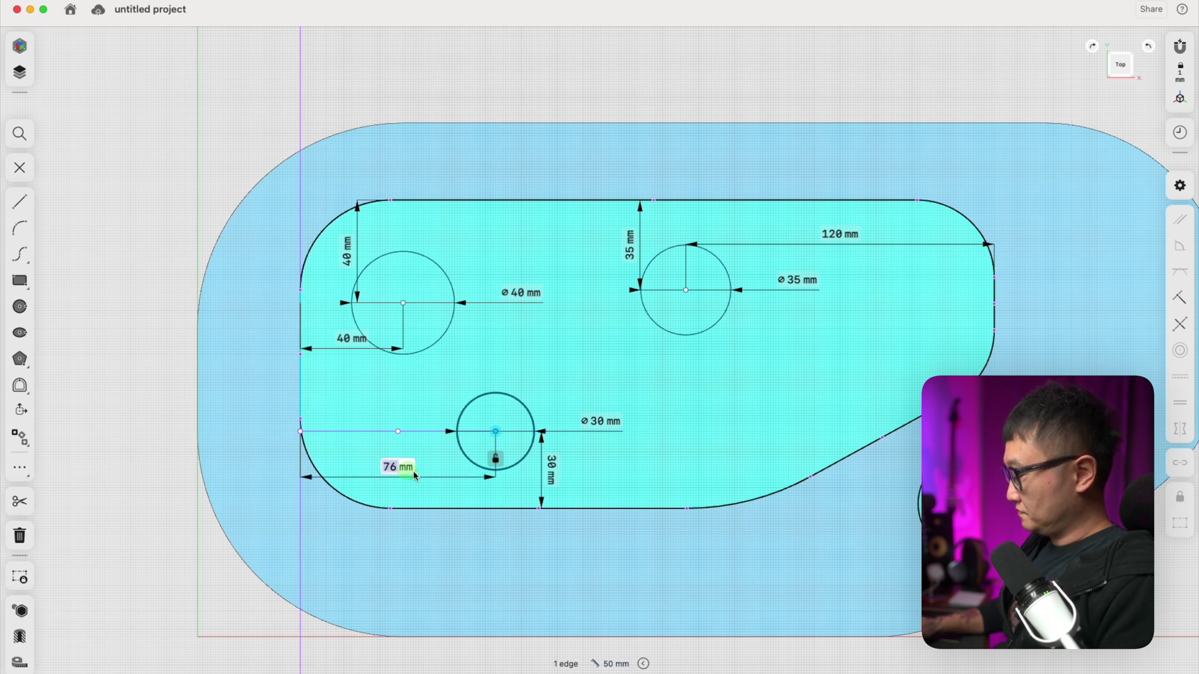
pyautogui.write('70')
pyautogui.press('Return')
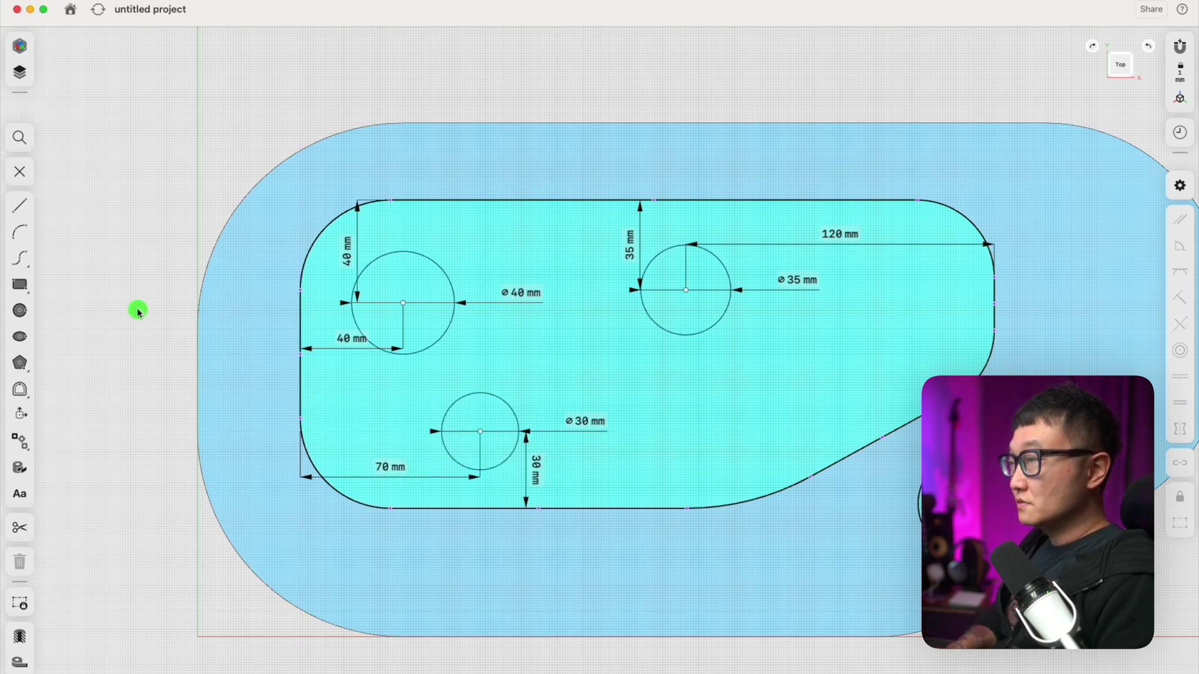
# Step: Extrude the 40, 35 and 30 mm circles about 47 mm downward to cut three through holes in the block and plate
pyautogui.moveTo(371, 527); pyautogui.dragTo(424, 467, button='middle')
pyautogui.scroll(-2, 427, 465)
pyautogui.moveTo(435, 457); pyautogui.dragTo(458, 388, button='right')
pyautogui.click(455, 383)
pyautogui.scroll(3, 455, 383)
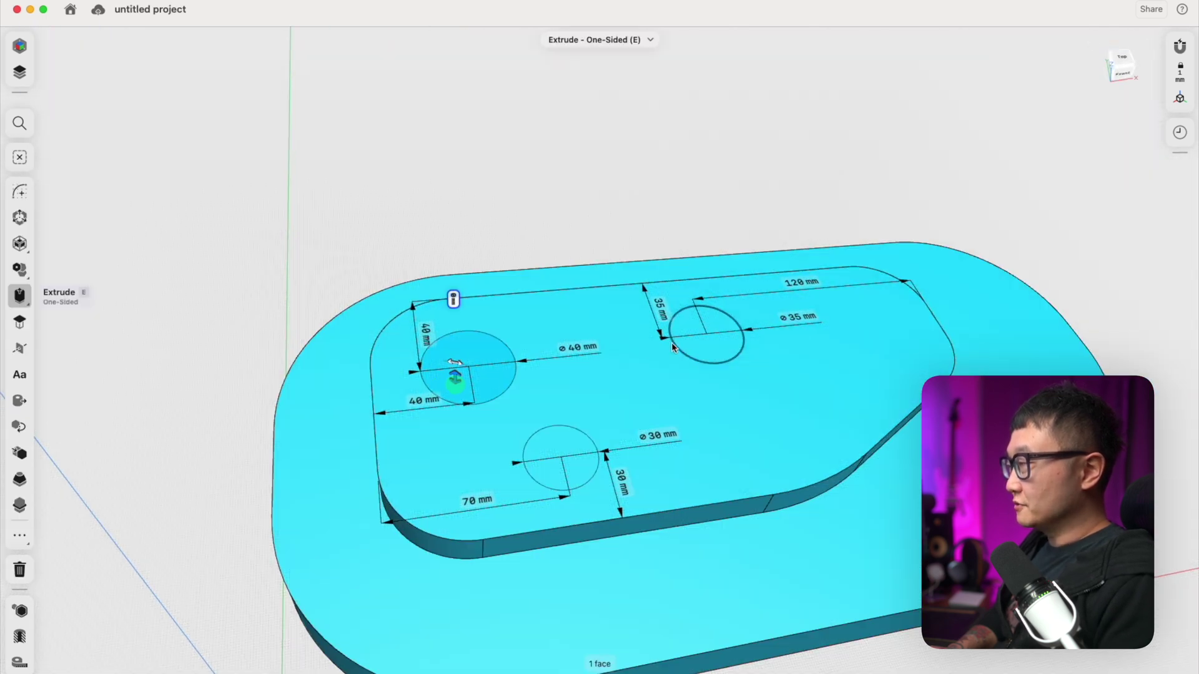
pyautogui.click(695, 353)
pyautogui.click(582, 463)
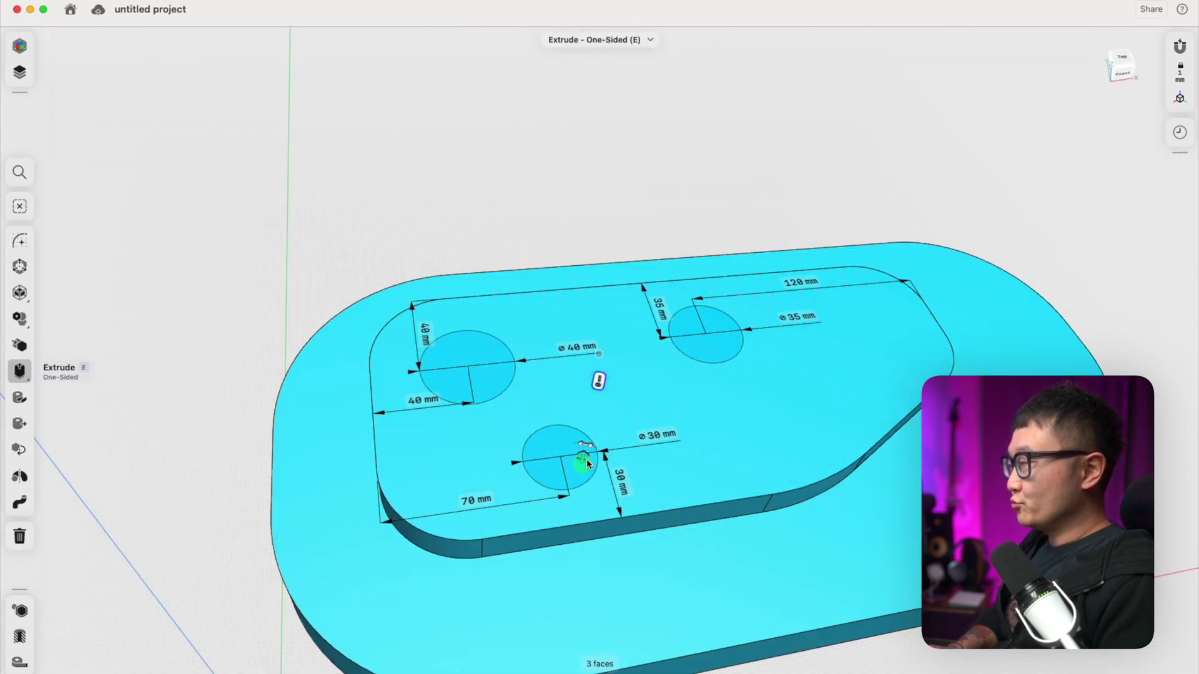
pyautogui.moveTo(585, 462); pyautogui.dragTo(574, 519)
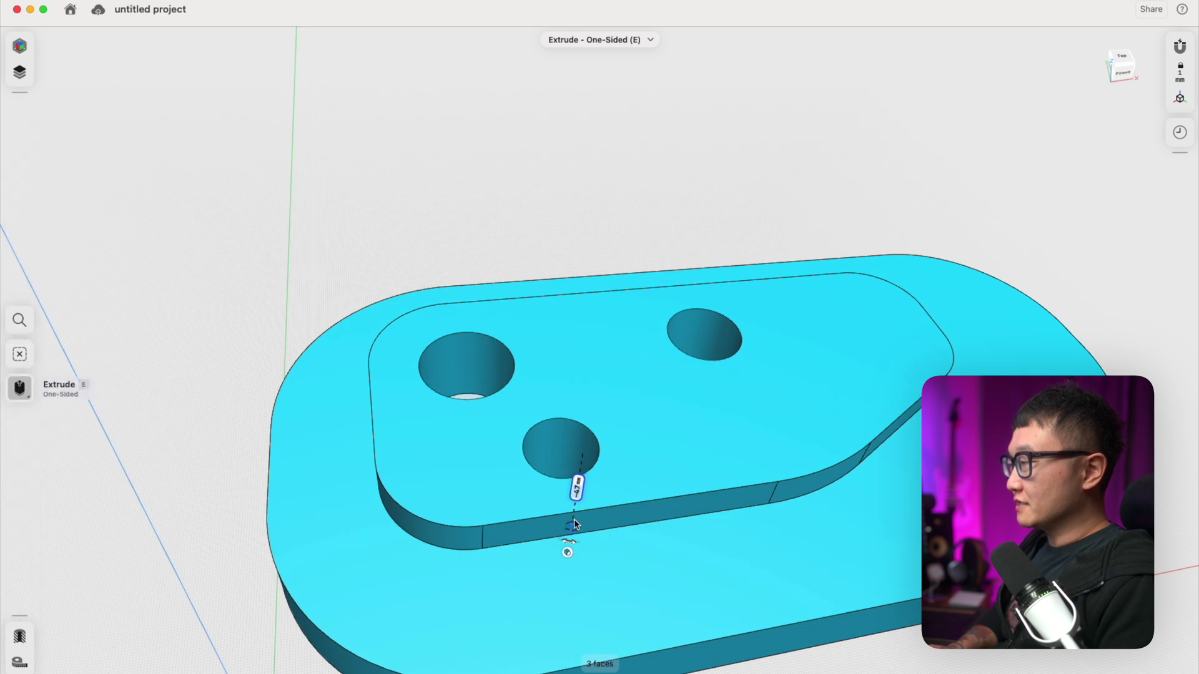
pyautogui.click(631, 244)
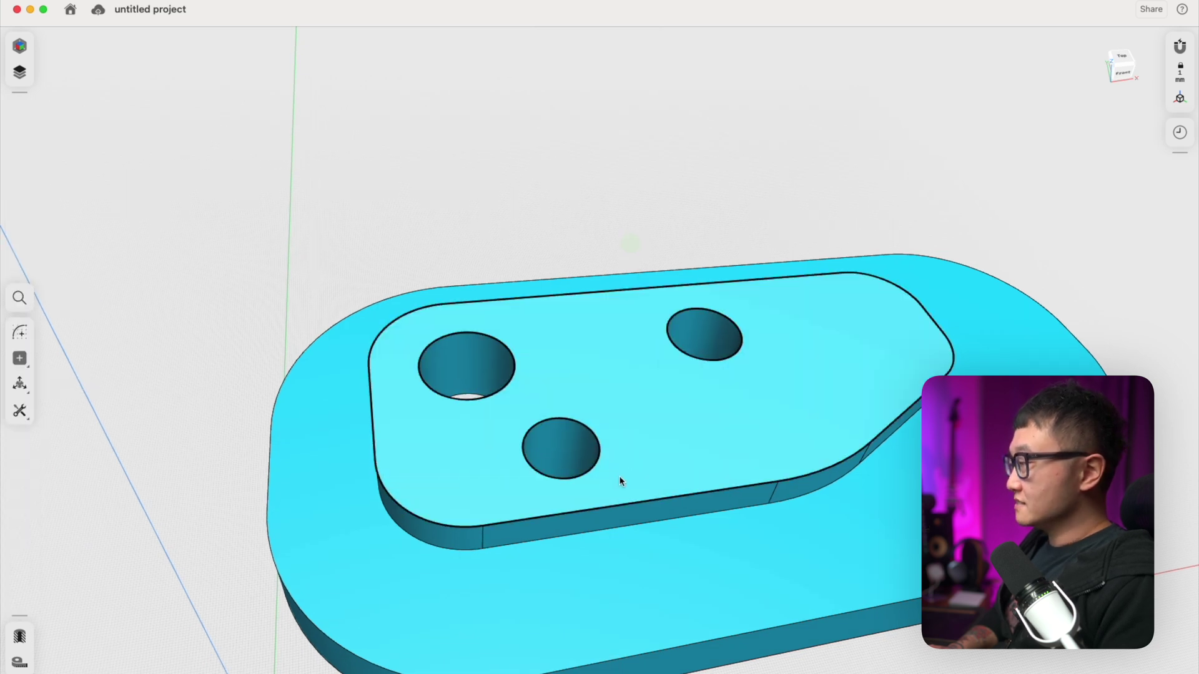
# Step: Fillet the top outer edges of the raised block and the plate together with one small radius
pyautogui.press('f')
pyautogui.click(612, 506)
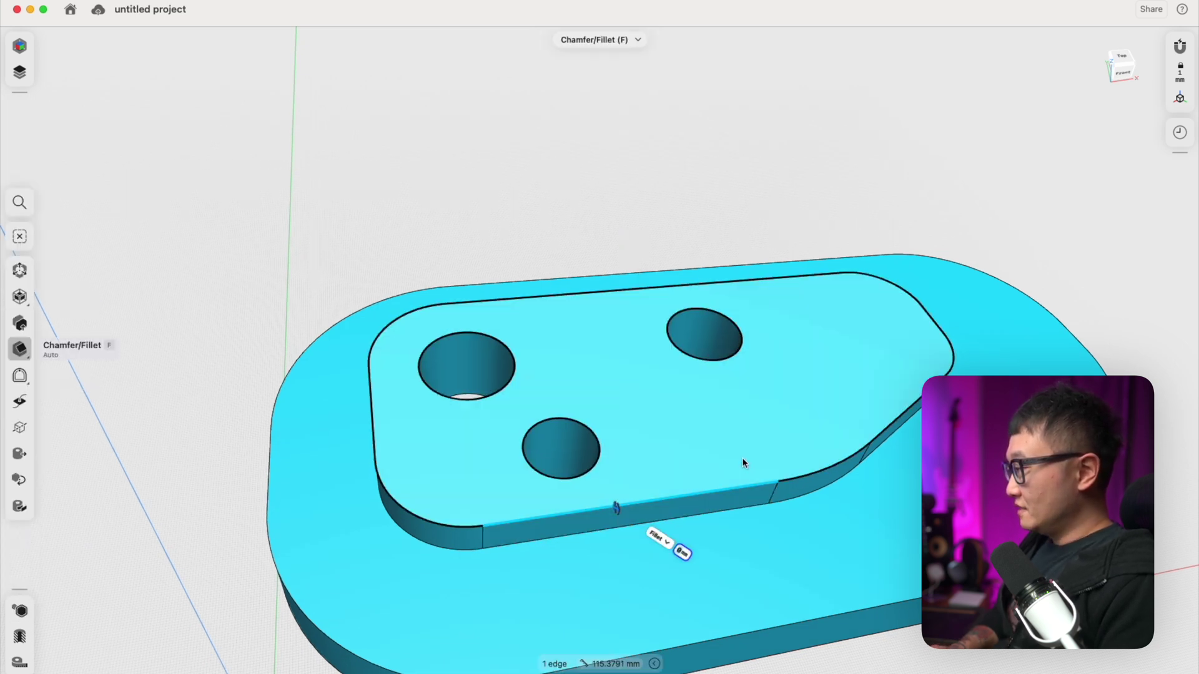
pyautogui.moveTo(560, 503); pyautogui.dragTo(774, 493, button='right')
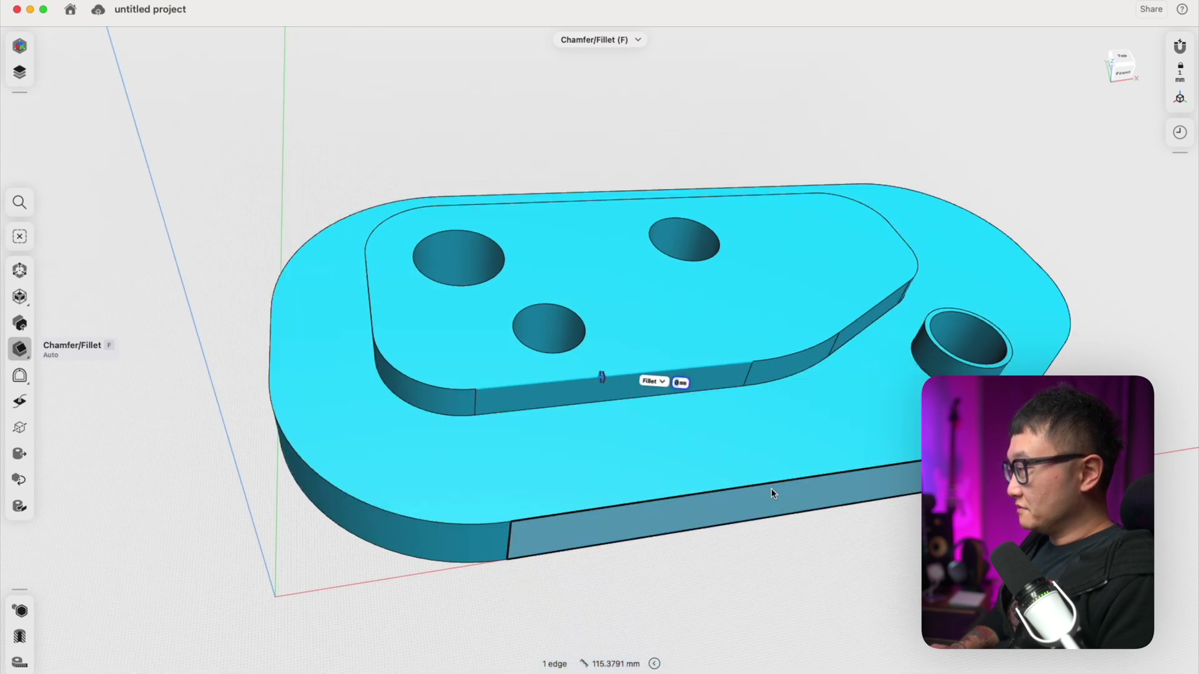
pyautogui.click(774, 488)
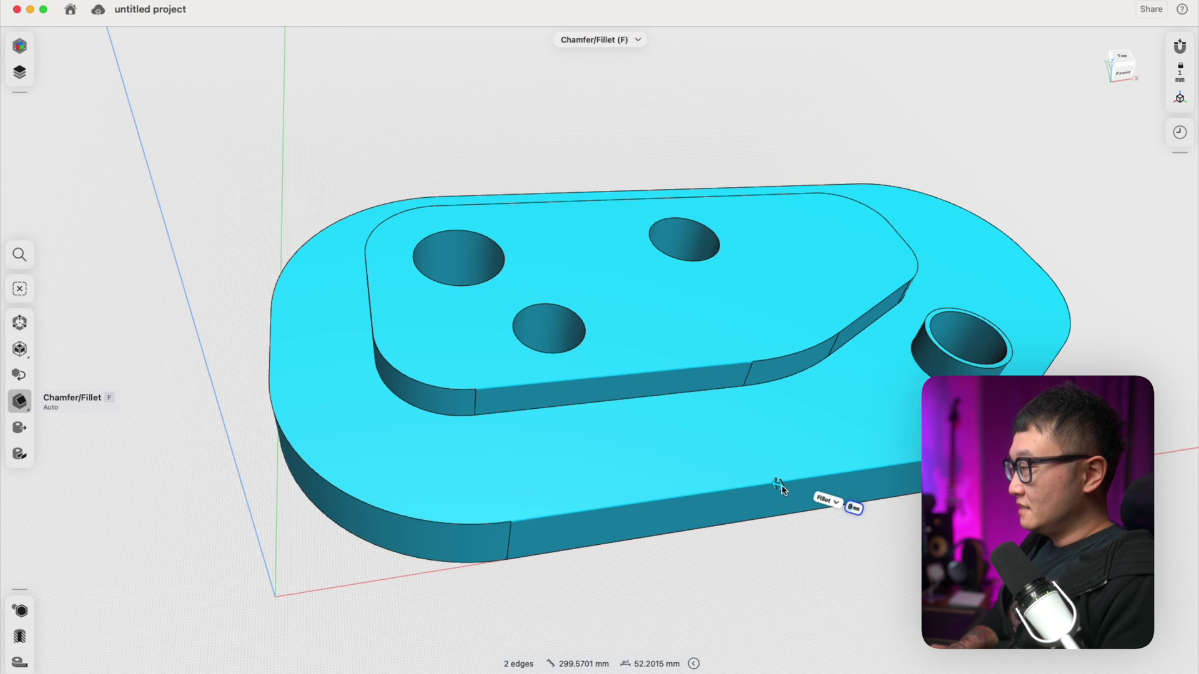
pyautogui.moveTo(785, 491); pyautogui.dragTo(789, 493)
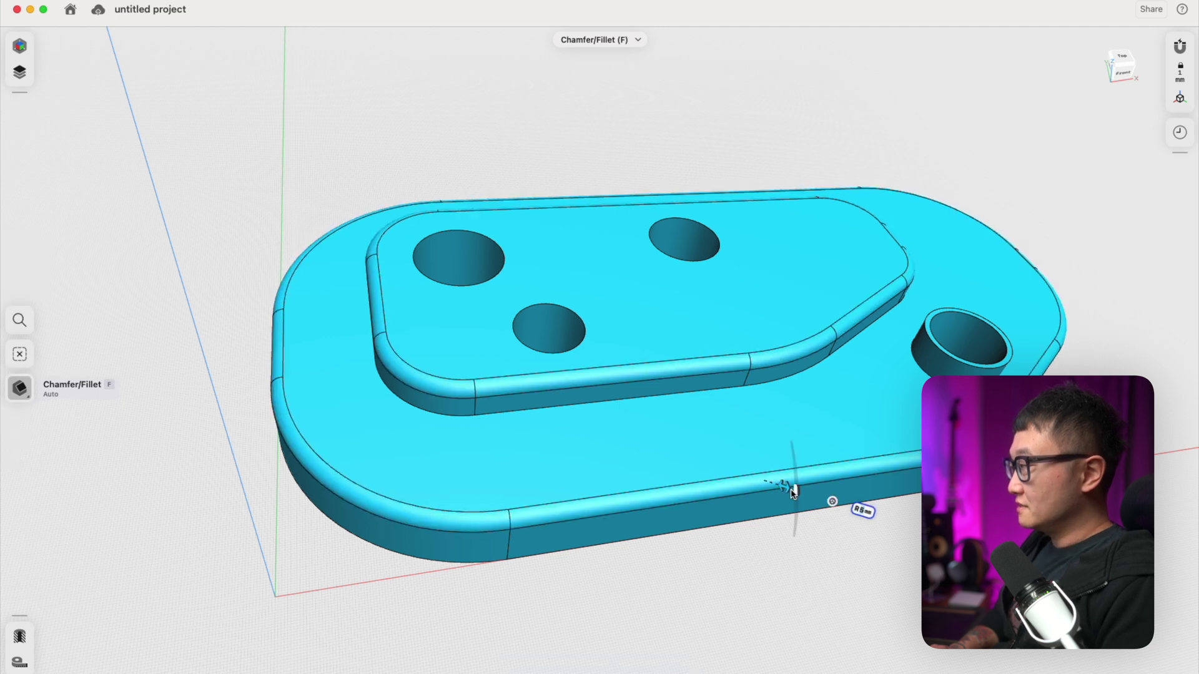
pyautogui.press('Escape')
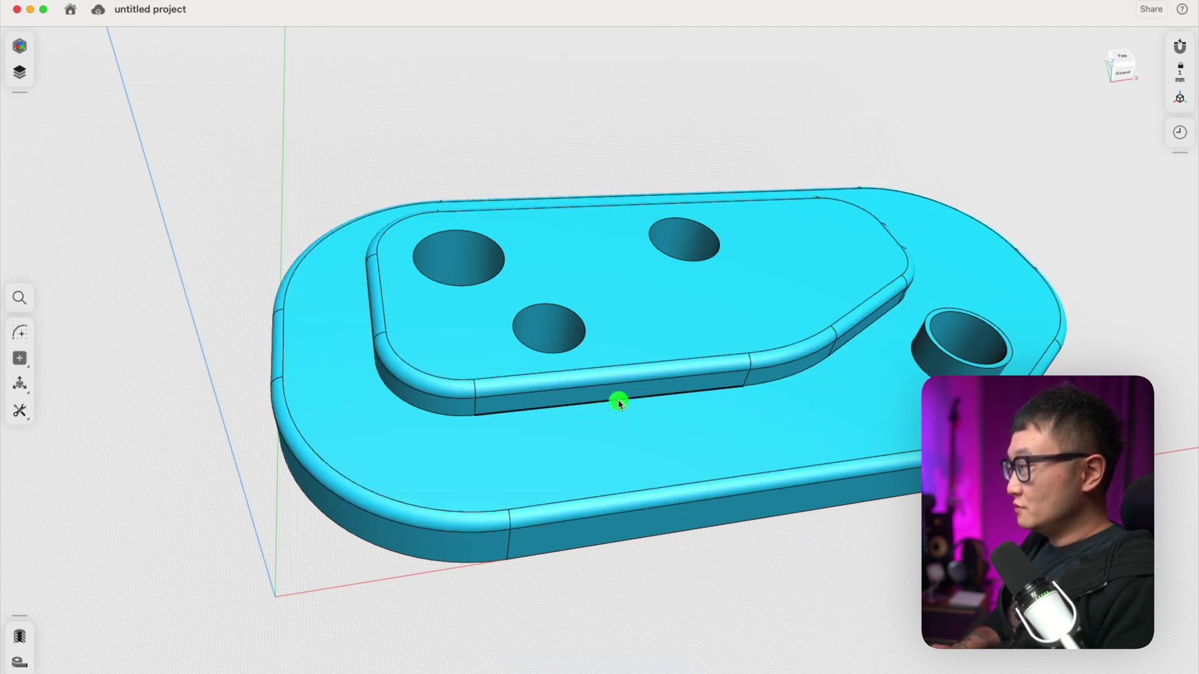
# Step: Fillet the base edge where the raised block meets the plate with a 10 mm radius
pyautogui.click(618, 402)
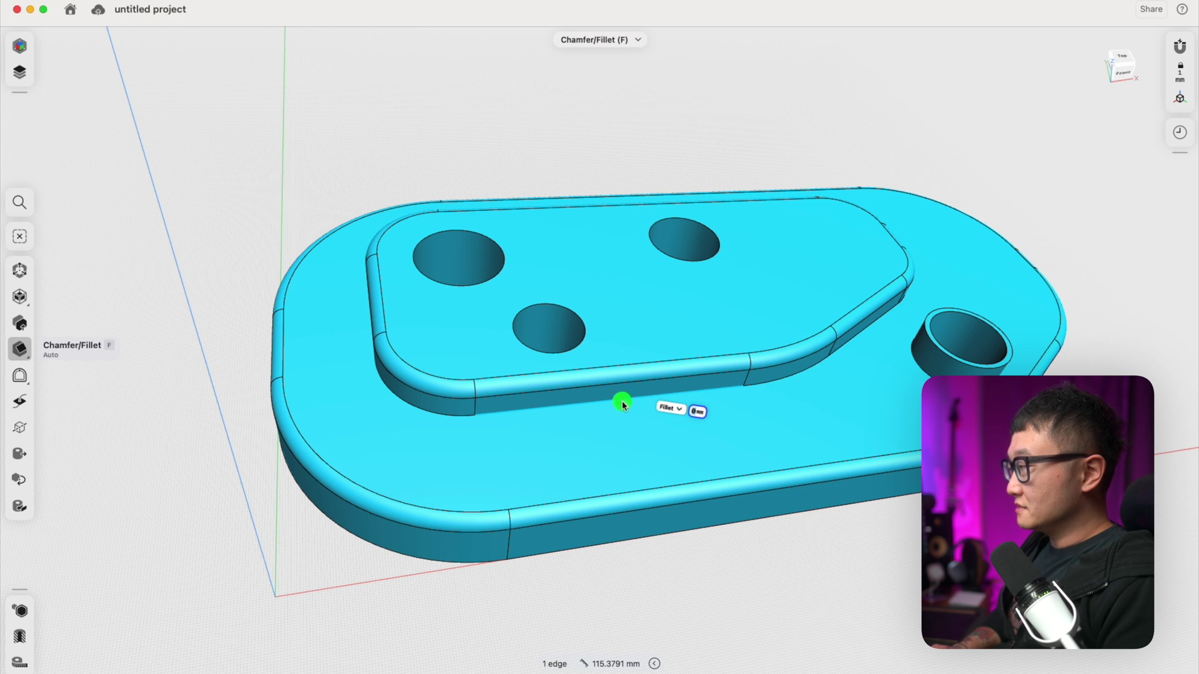
pyautogui.moveTo(623, 405); pyautogui.dragTo(636, 410)
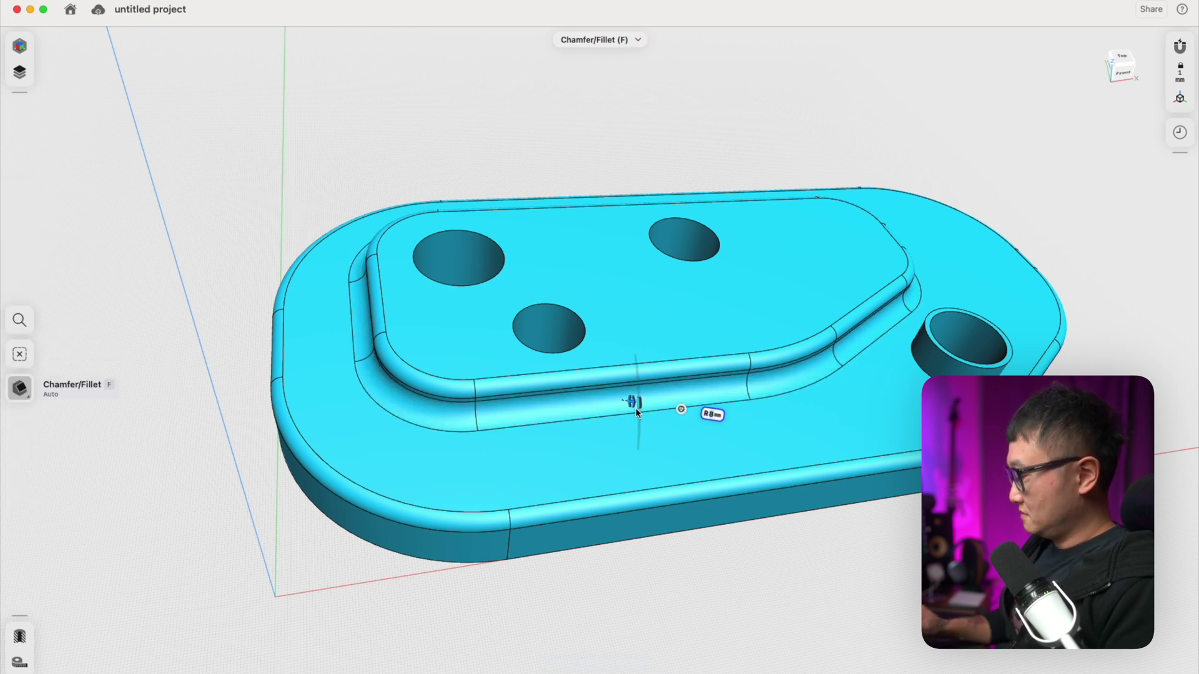
pyautogui.write('10')
pyautogui.press('Return')
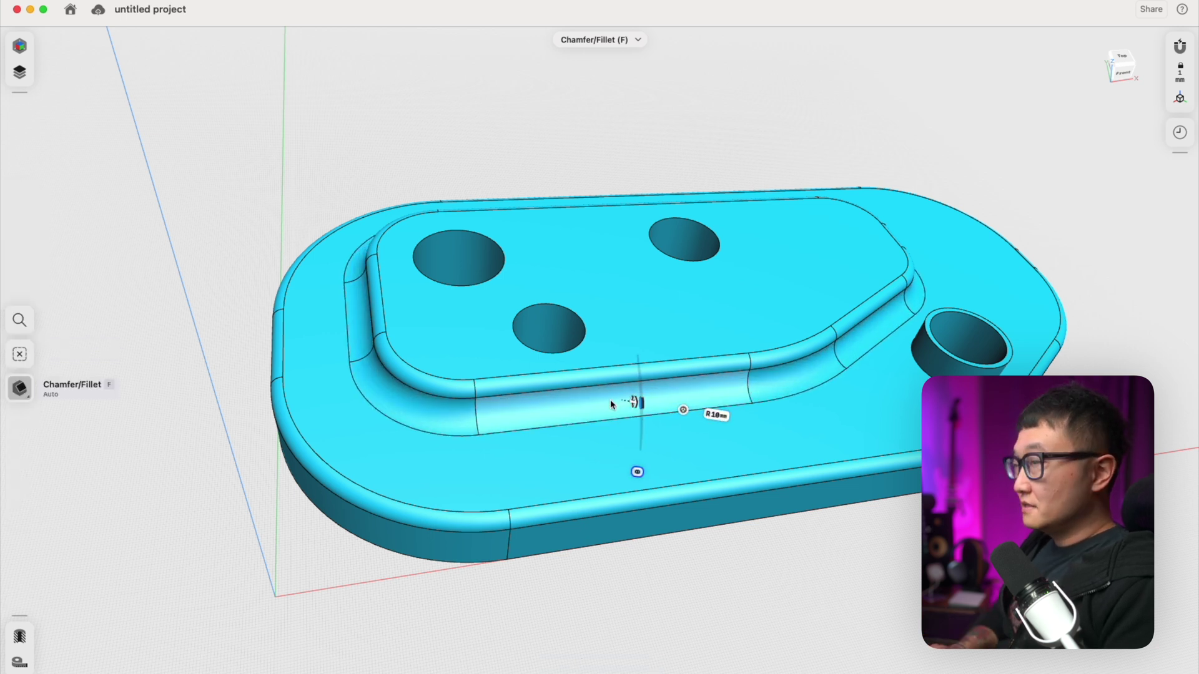
# Step: Chamfer the top rims of the block's three holes and the ring boss's inner rim by 1 mm
pyautogui.click(497, 272)
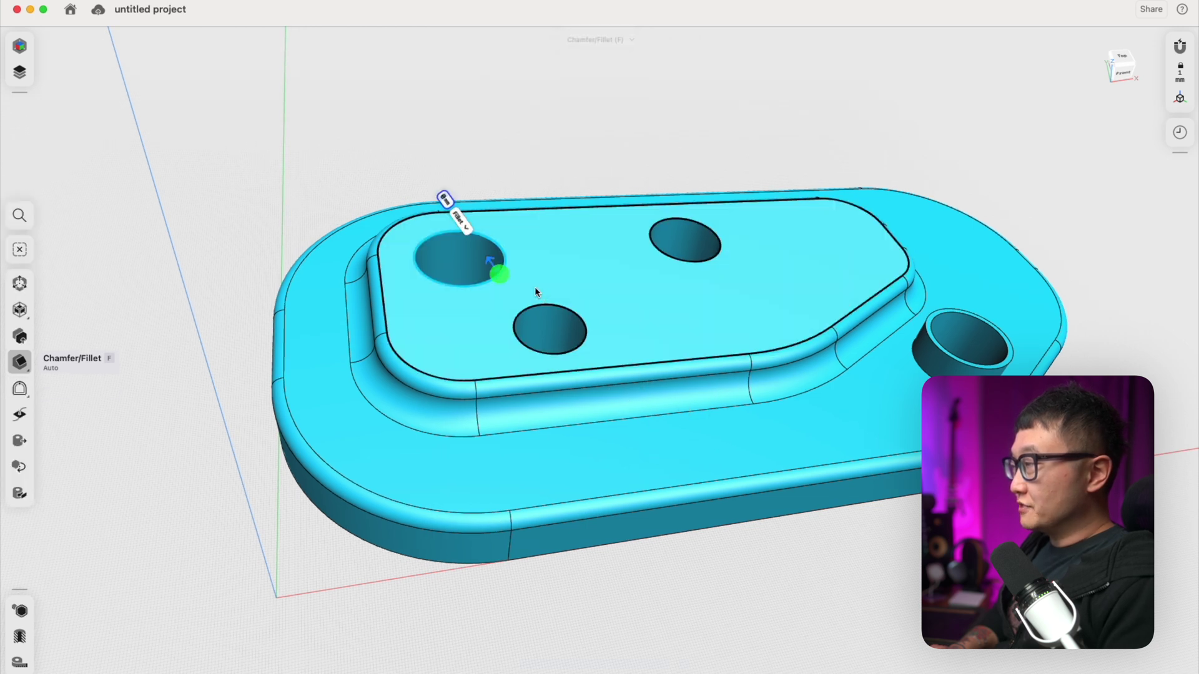
pyautogui.click(568, 310)
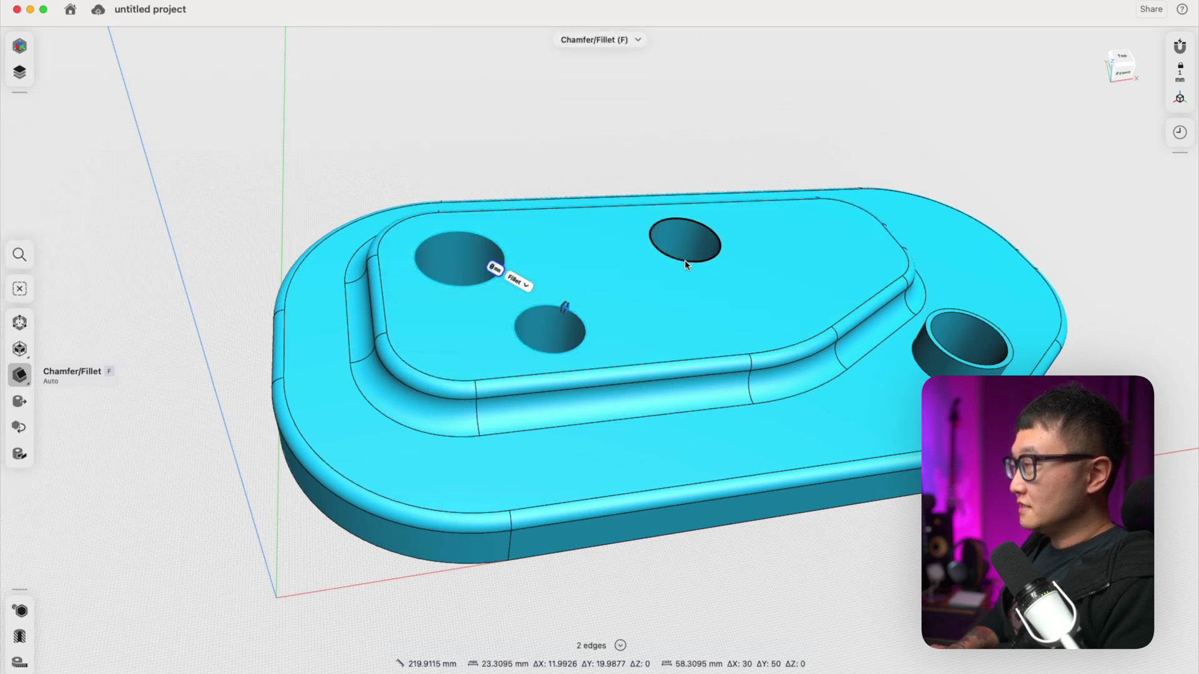
pyautogui.click(684, 261)
pyautogui.click(943, 348)
pyautogui.scroll(8, 812, 347)
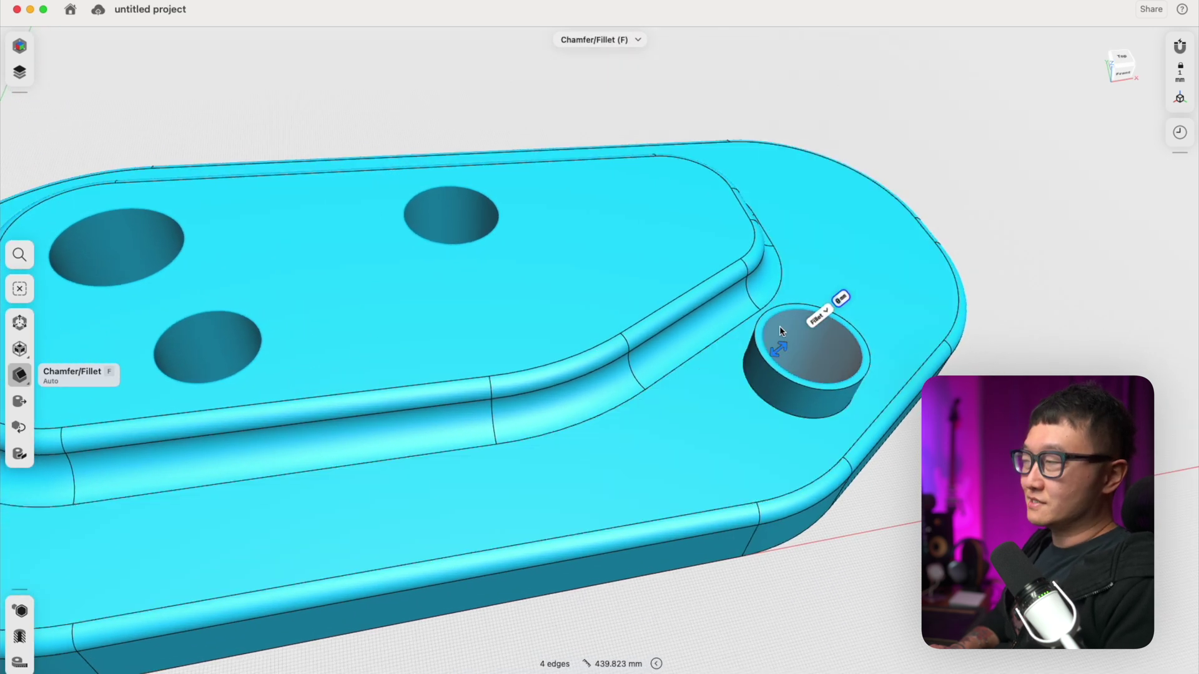
pyautogui.scroll(2, 780, 351)
pyautogui.scroll(2, 779, 351)
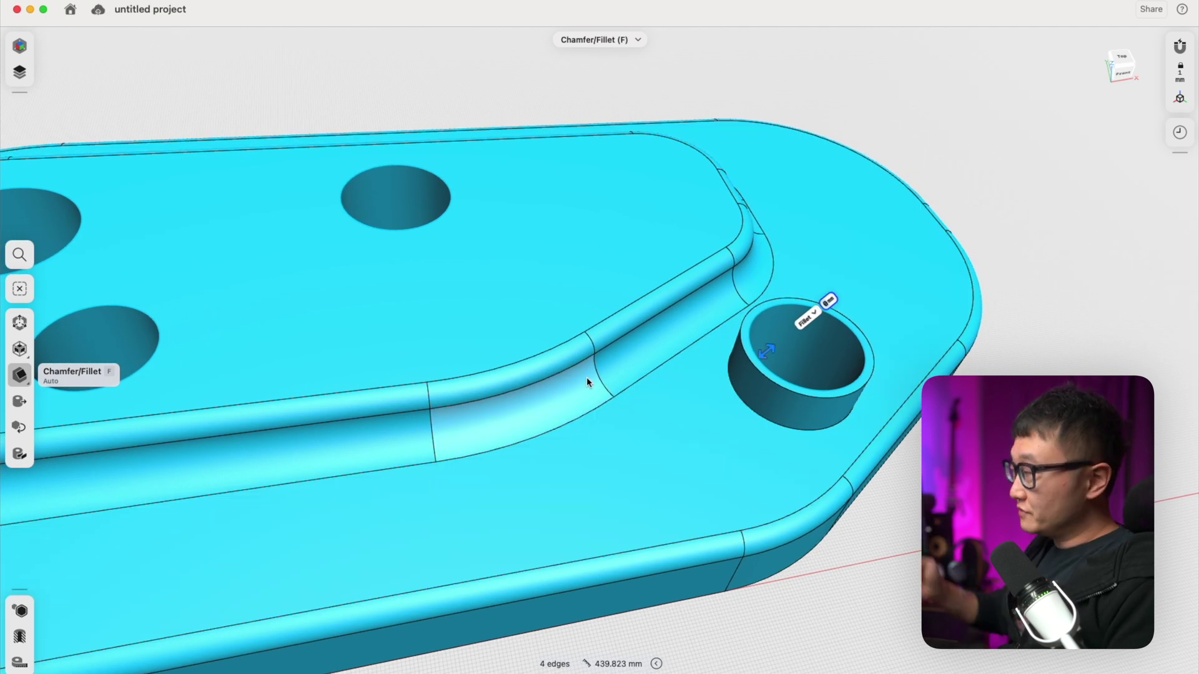
pyautogui.scroll(3, 605, 379)
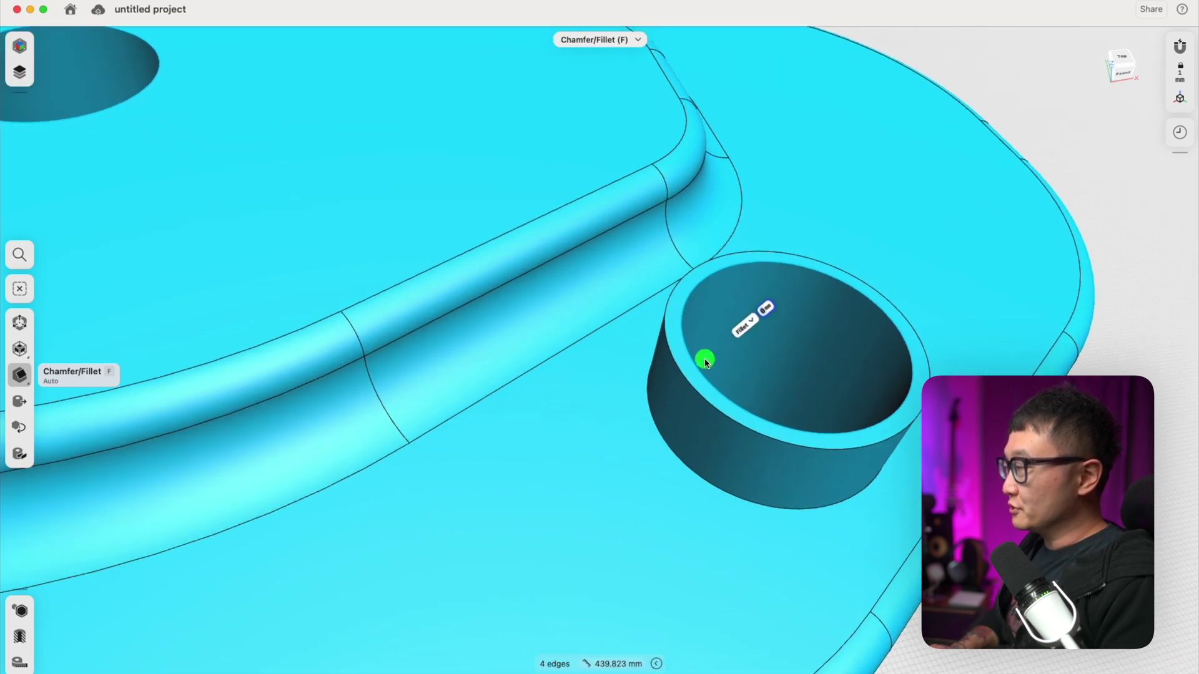
pyautogui.moveTo(705, 362); pyautogui.dragTo(703, 363)
pyautogui.scroll(-5, 703, 364)
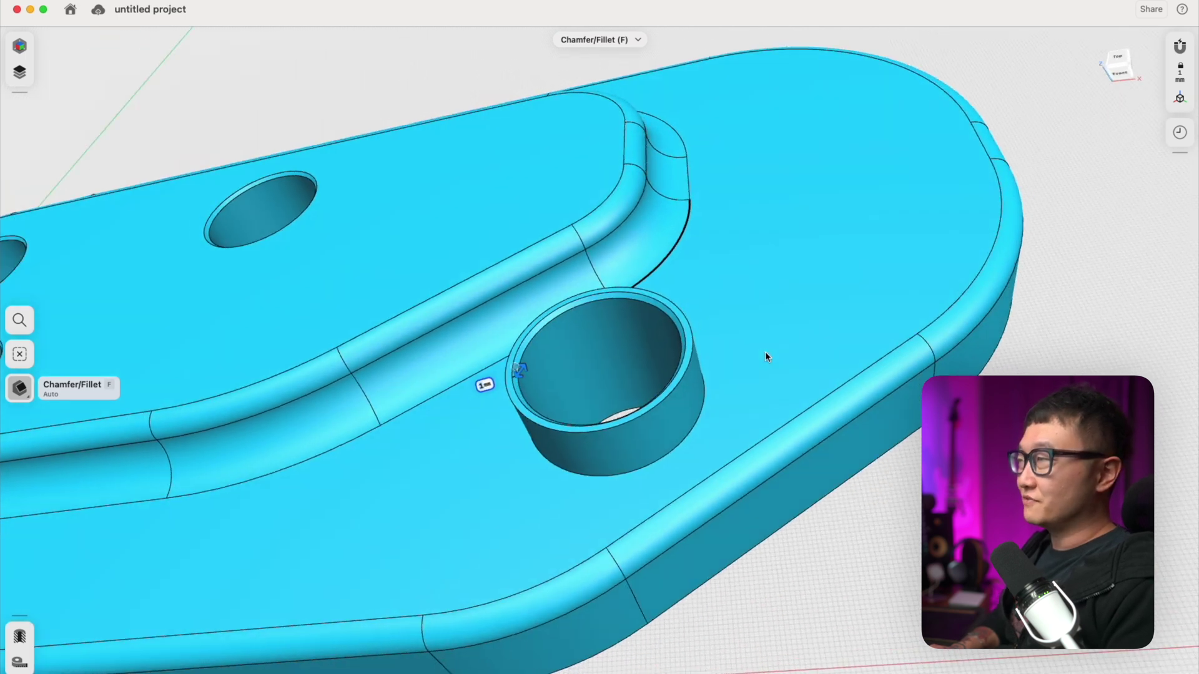
# Step: Enlarge the chamfer on the hole rims and the boss's inner rim slightly and finish it
pyautogui.moveTo(767, 353); pyautogui.dragTo(893, 516, button='right')
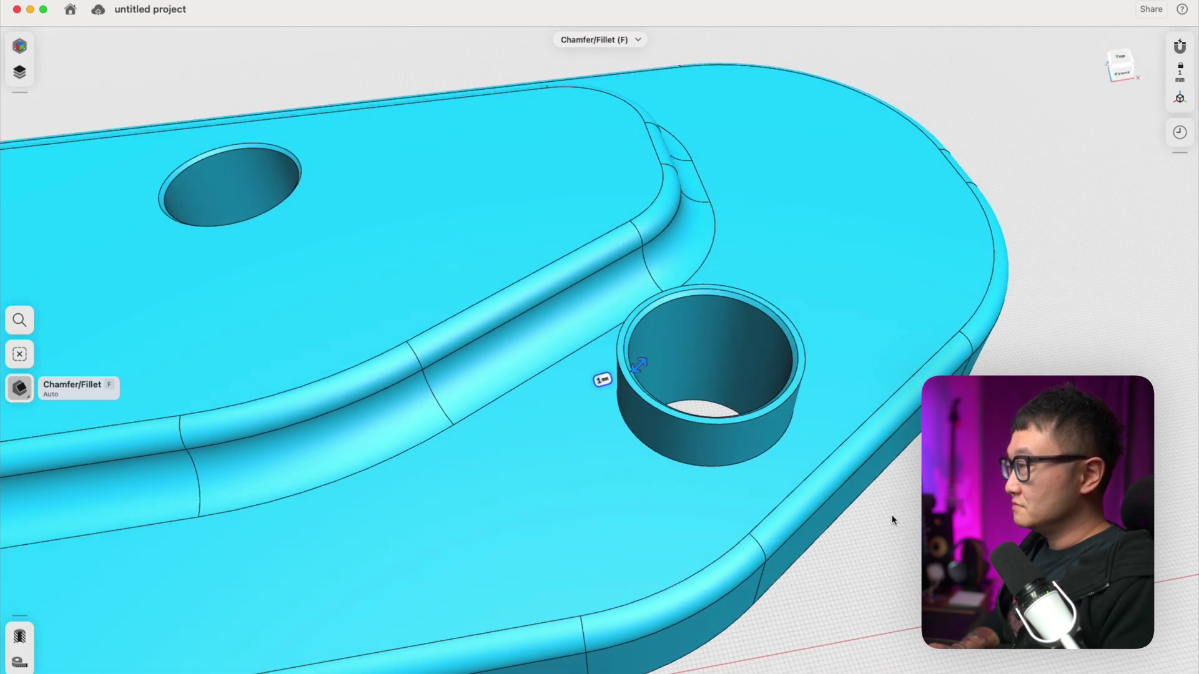
pyautogui.scroll(5, 688, 372)
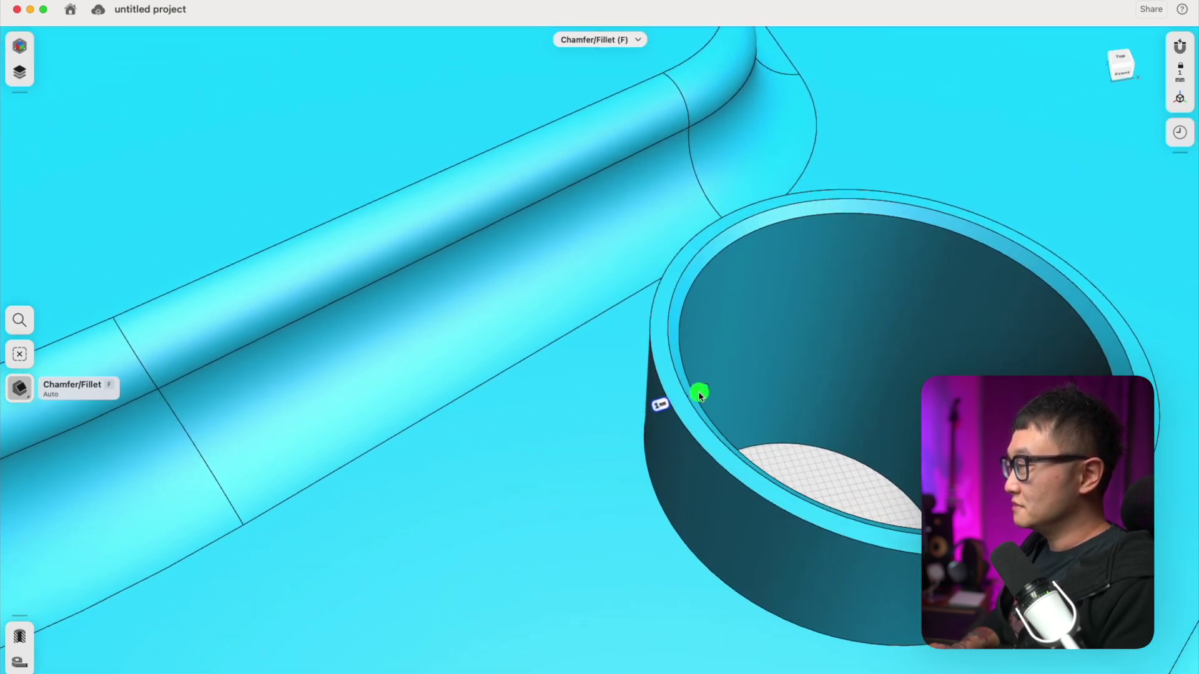
pyautogui.moveTo(700, 398); pyautogui.dragTo(698, 393)
pyautogui.press('Return')
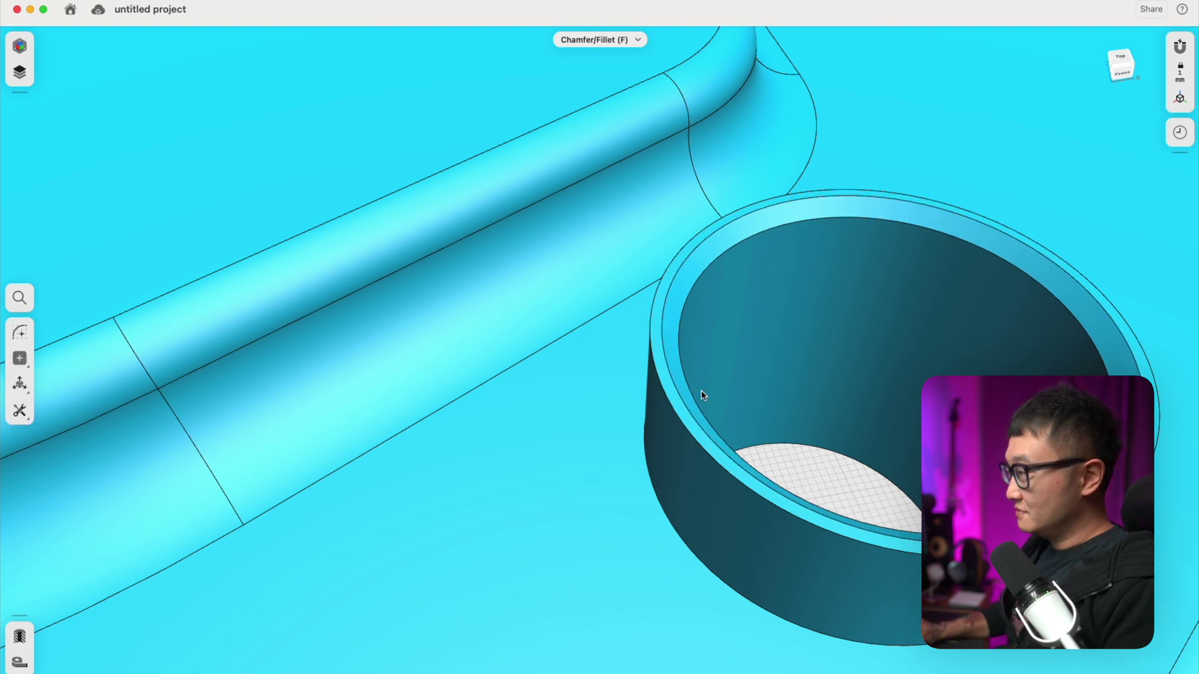
pyautogui.scroll(-15, 702, 395)
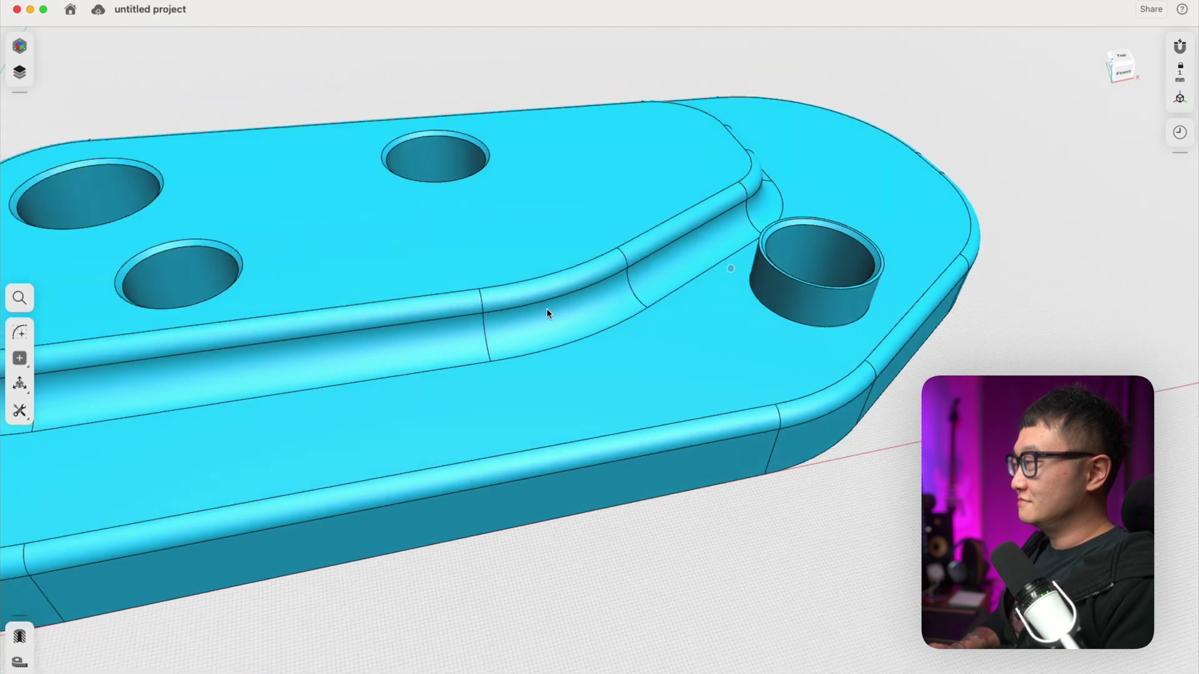
pyautogui.scroll(-3, 512, 295)
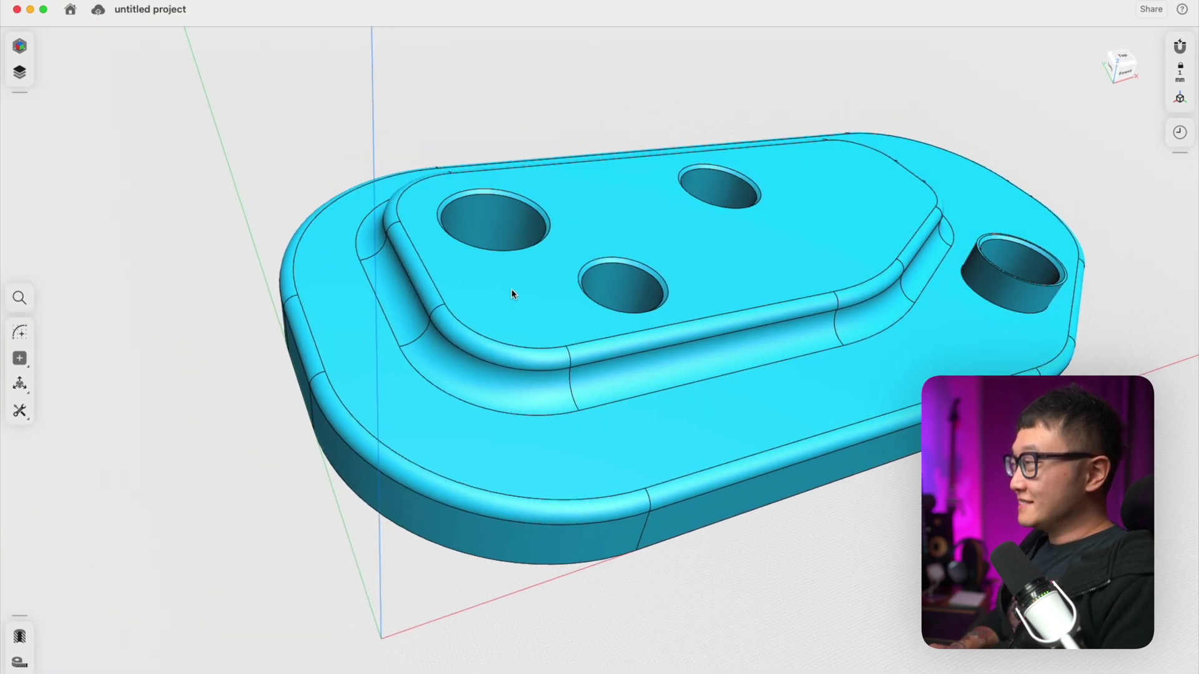
pyautogui.scroll(-3, 512, 294)
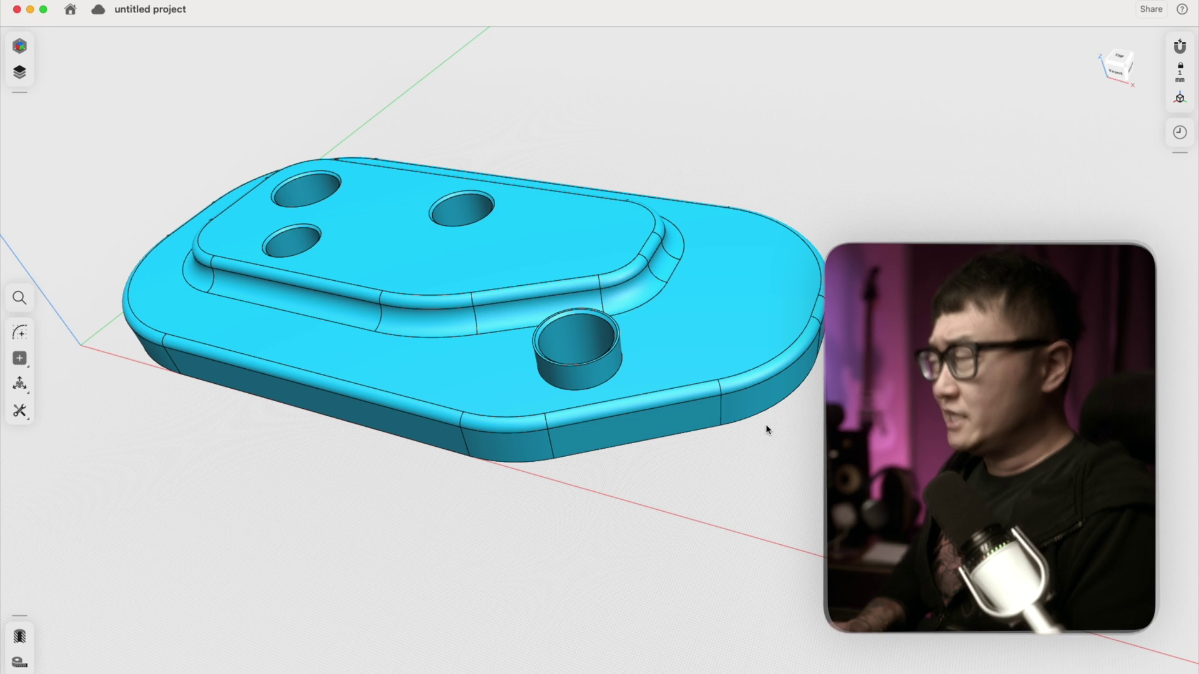
pyautogui.moveTo(713, 424)
pyautogui.mouseDown(button='right')
pyautogui.moveTo(726, 420)
pyautogui.moveTo(705, 419)
pyautogui.moveTo(693, 388)
pyautogui.mouseUp(button='right')
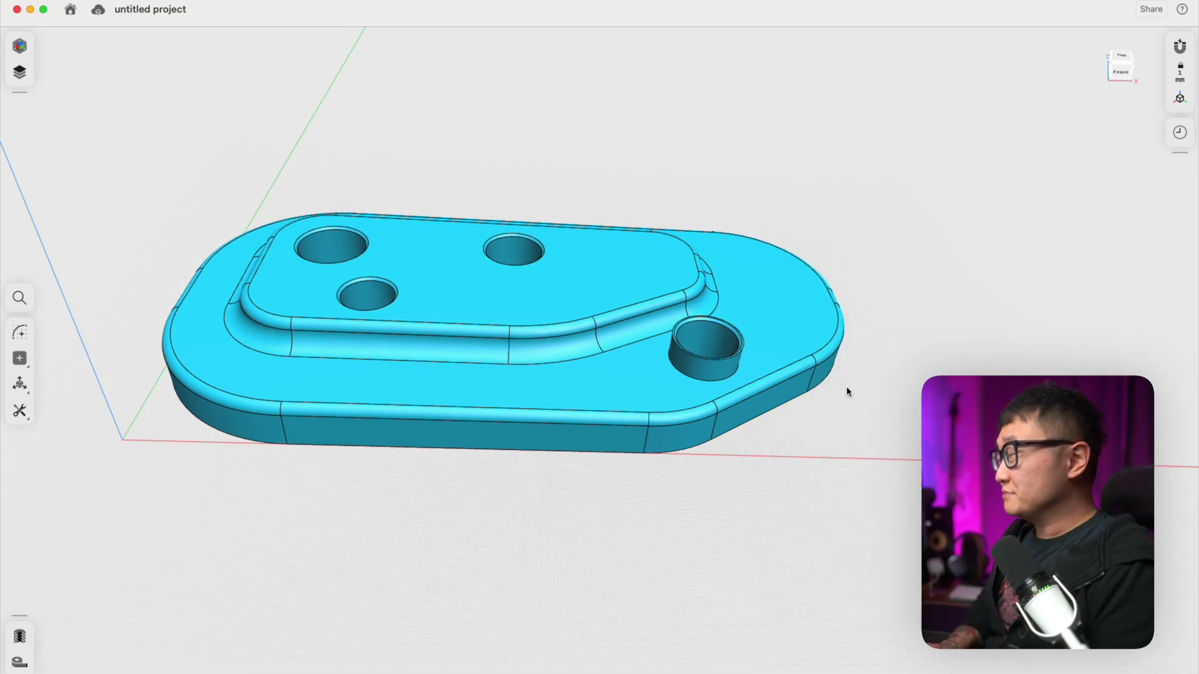
# Step: Try to shorten the plate to a total length of 380 mm by offsetting its narrow end face directly
pyautogui.moveTo(846, 386); pyautogui.dragTo(869, 316, button='right')
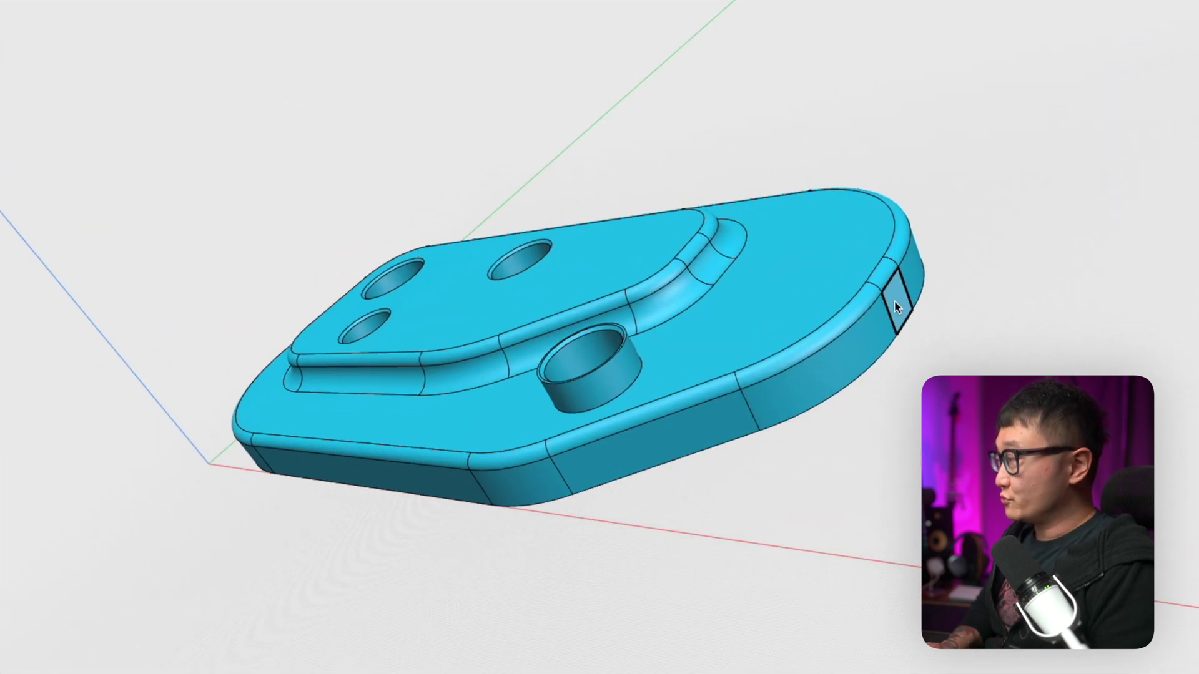
pyautogui.click(837, 287)
pyautogui.moveTo(911, 306); pyautogui.dragTo(888, 306)
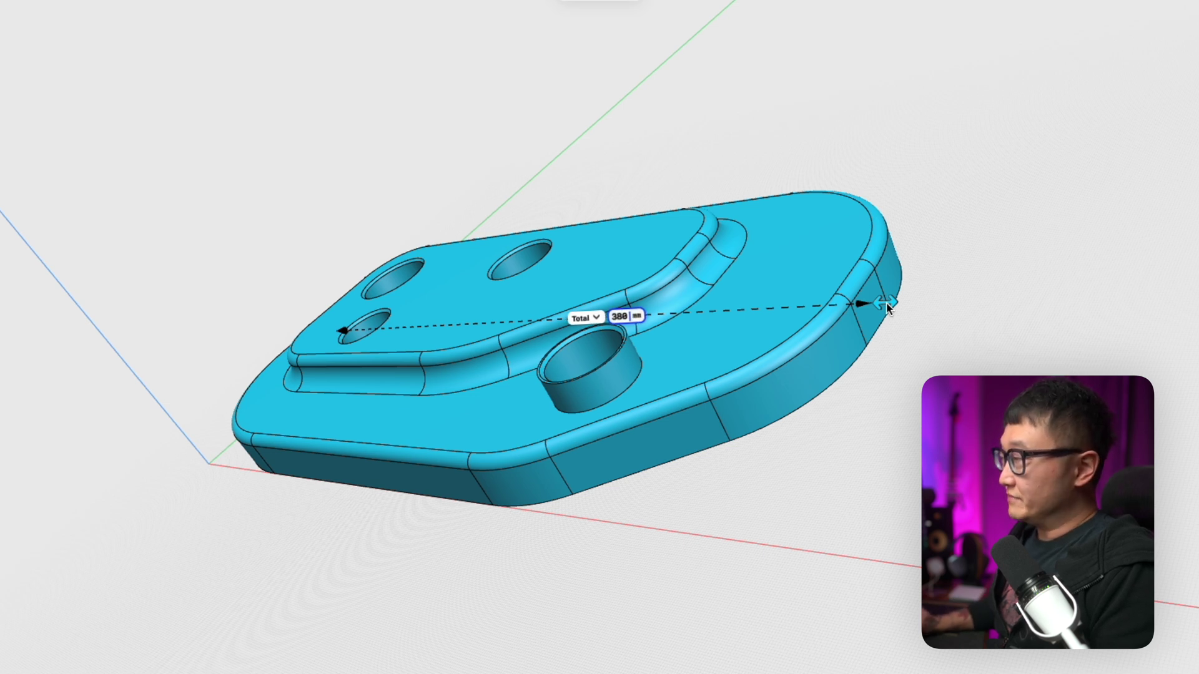
pyautogui.press('Return')
# Step: Try to reduce the ring boss's outer cylindrical face to a diameter of about 22 mm by offsetting it directly
pyautogui.moveTo(887, 304); pyautogui.dragTo(550, 377, button='right')
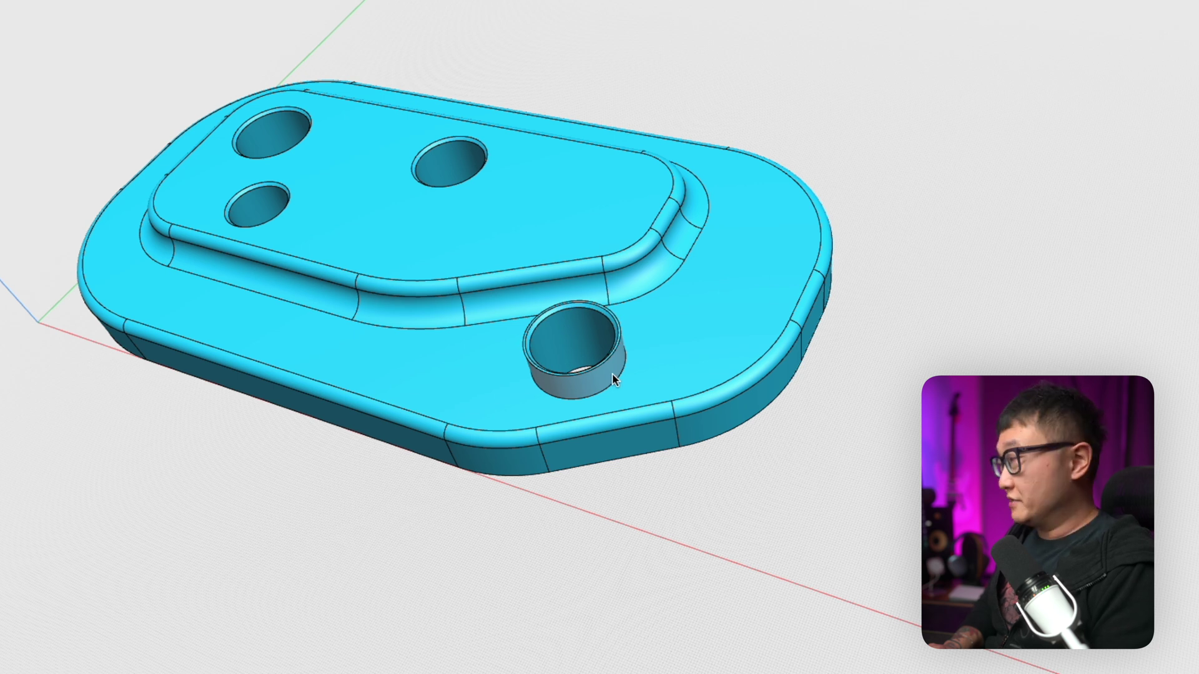
pyautogui.moveTo(612, 373)
pyautogui.mouseDown()
pyautogui.moveTo(632, 386)
pyautogui.moveTo(613, 380)
pyautogui.mouseUp()
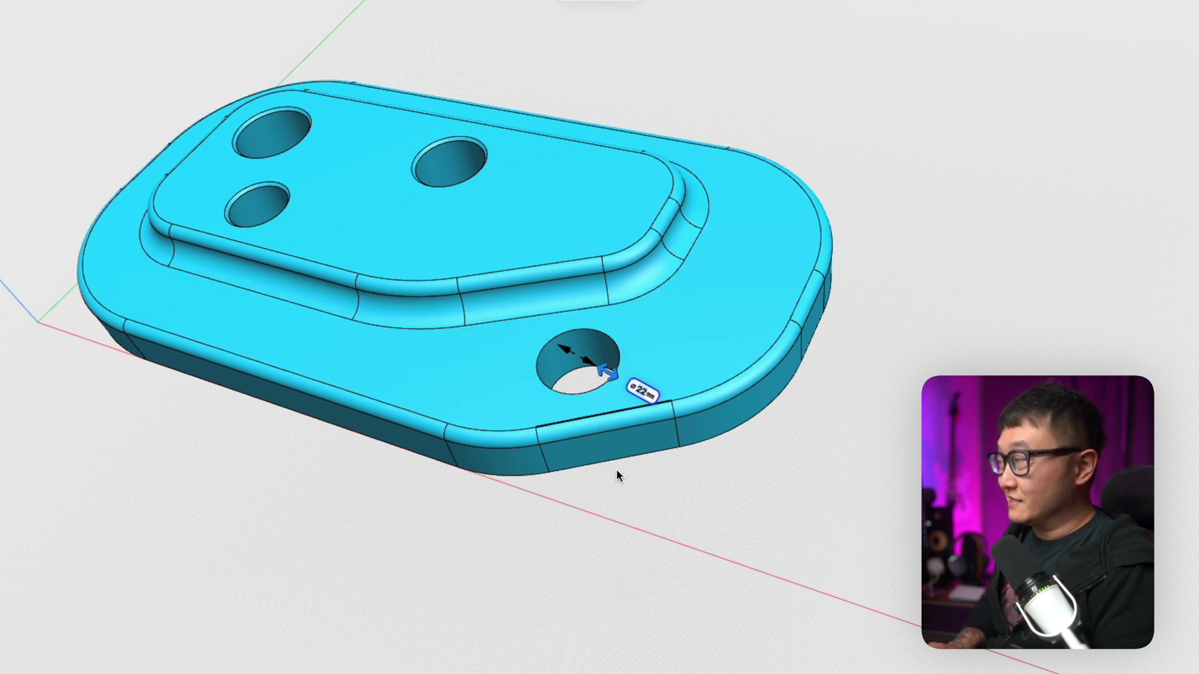
pyautogui.click(641, 498)
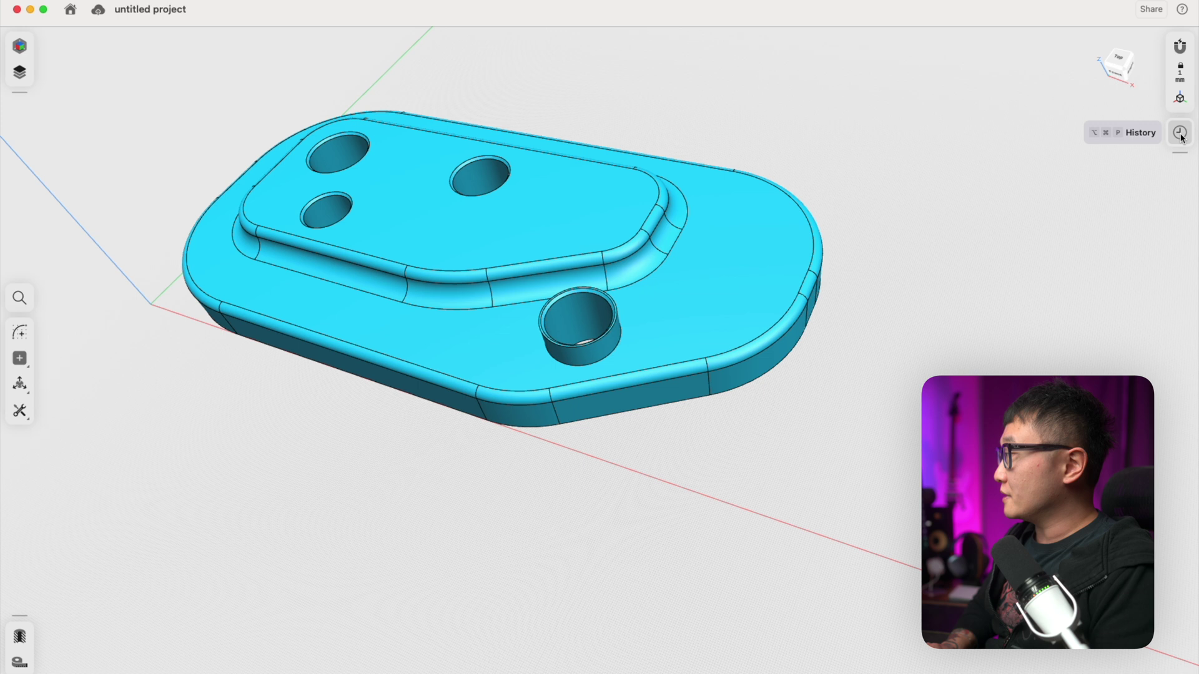
# Step: Open the model's history of sketches and features
pyautogui.click(1180, 133)
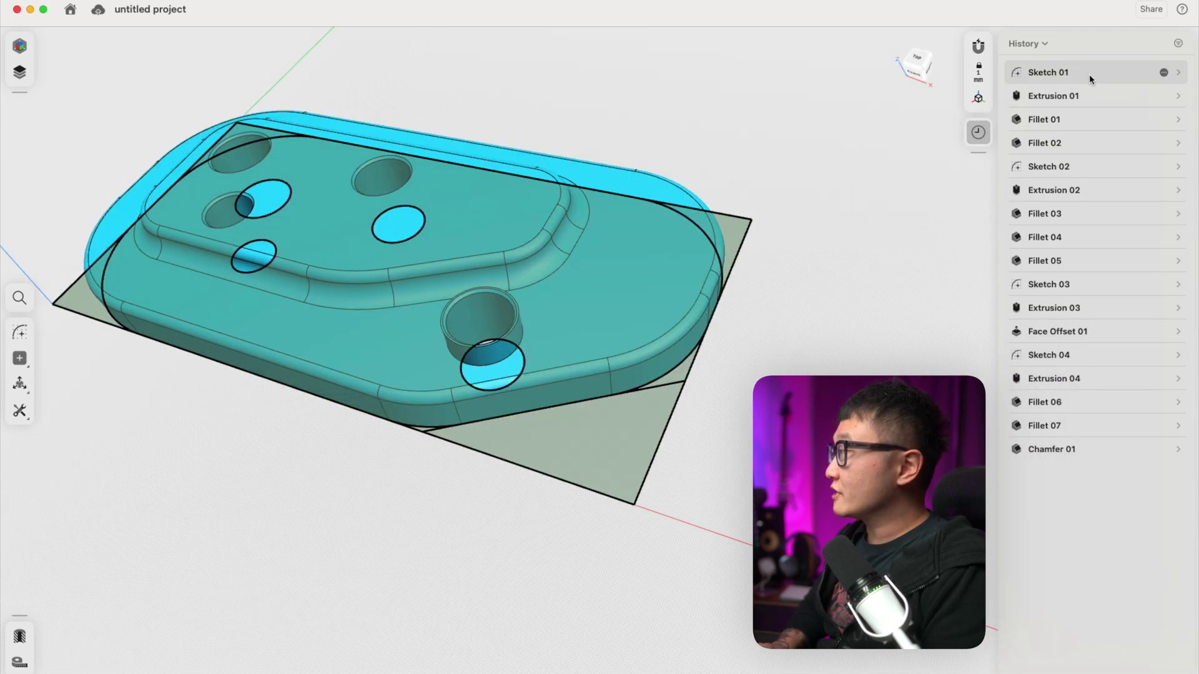
# Step: Reopen the plate's base sketch from the history and set its overall length to 380 mm
pyautogui.click(1122, 73)
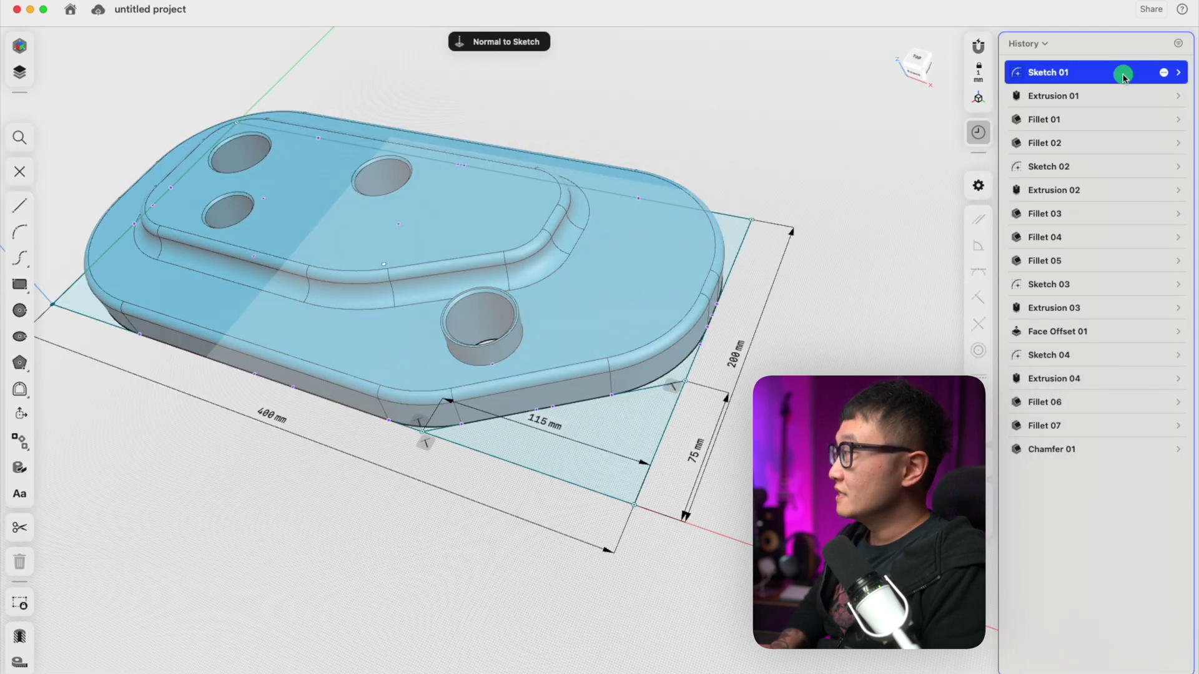
pyautogui.moveTo(741, 248); pyautogui.dragTo(503, 432, button='right')
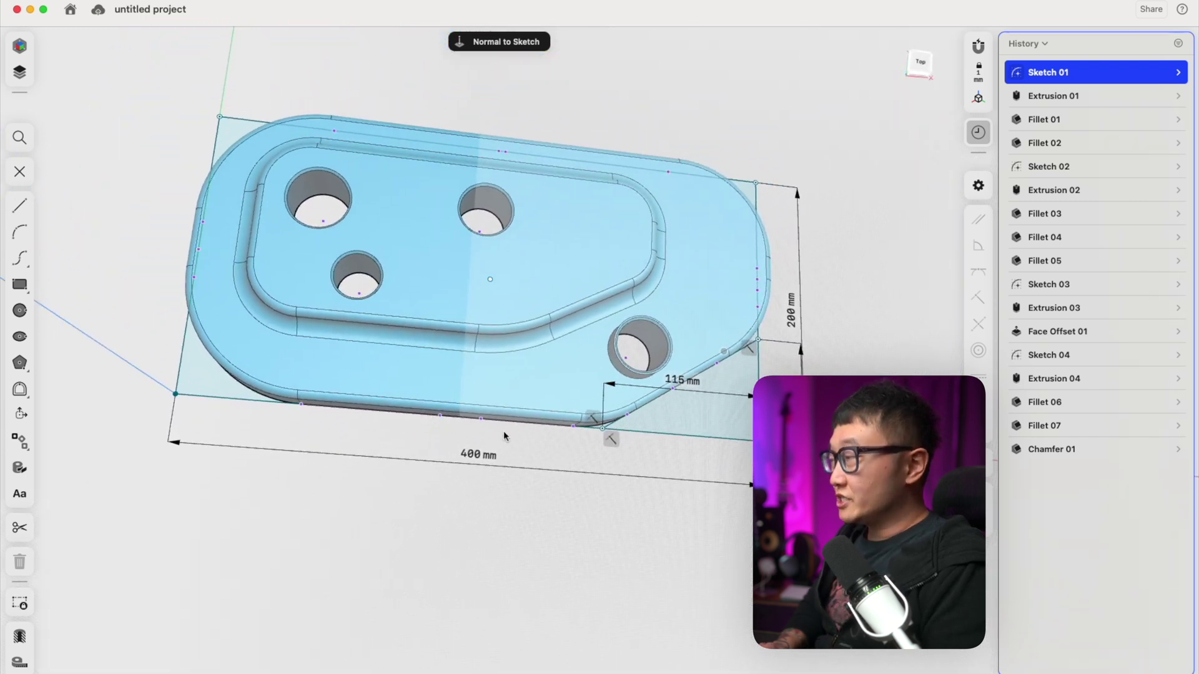
pyautogui.click(474, 455)
pyautogui.write('300')
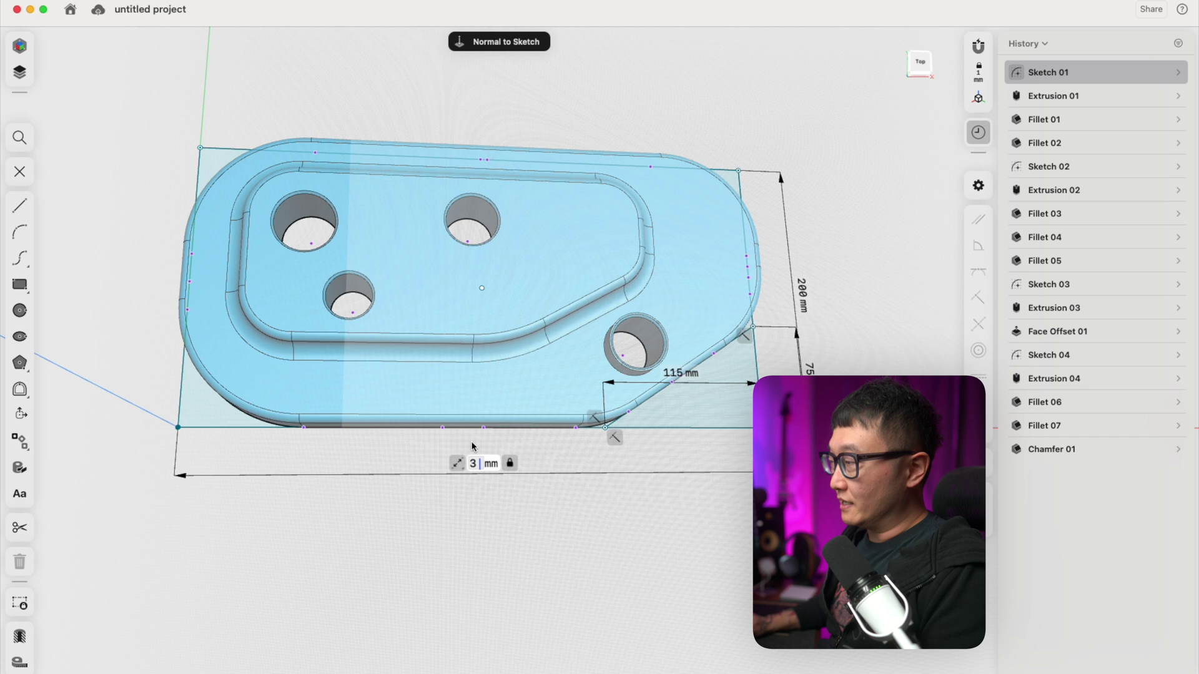
pyautogui.press('Return')
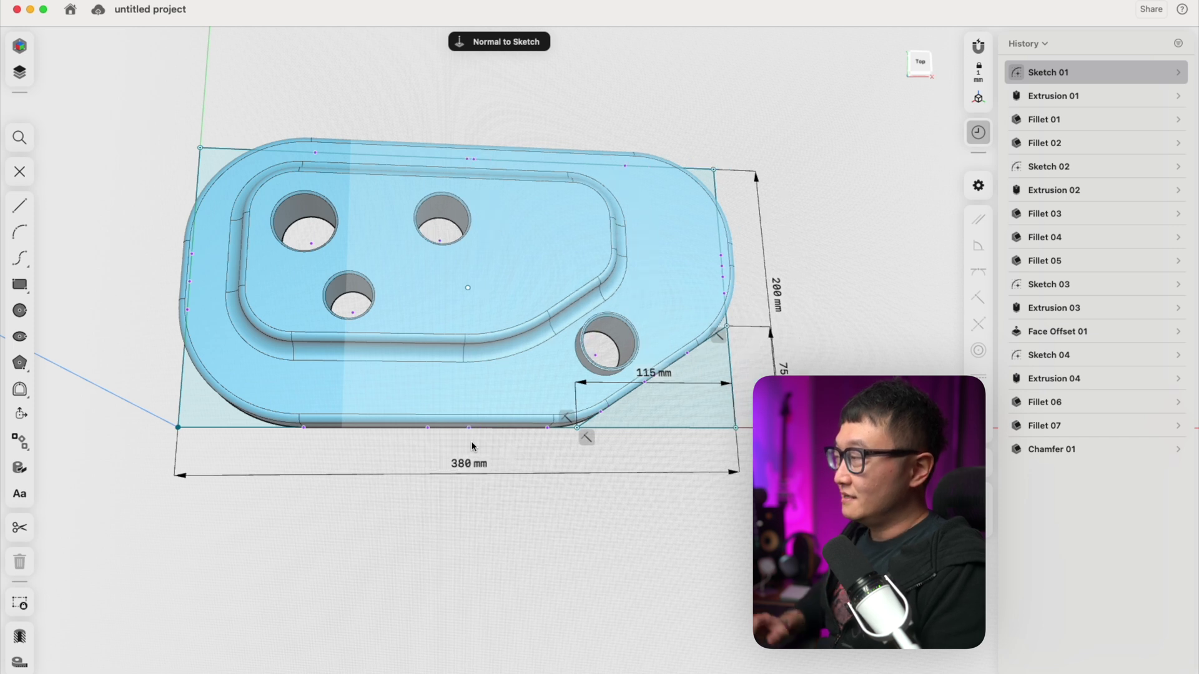
pyautogui.moveTo(500, 432); pyautogui.dragTo(607, 364, button='right')
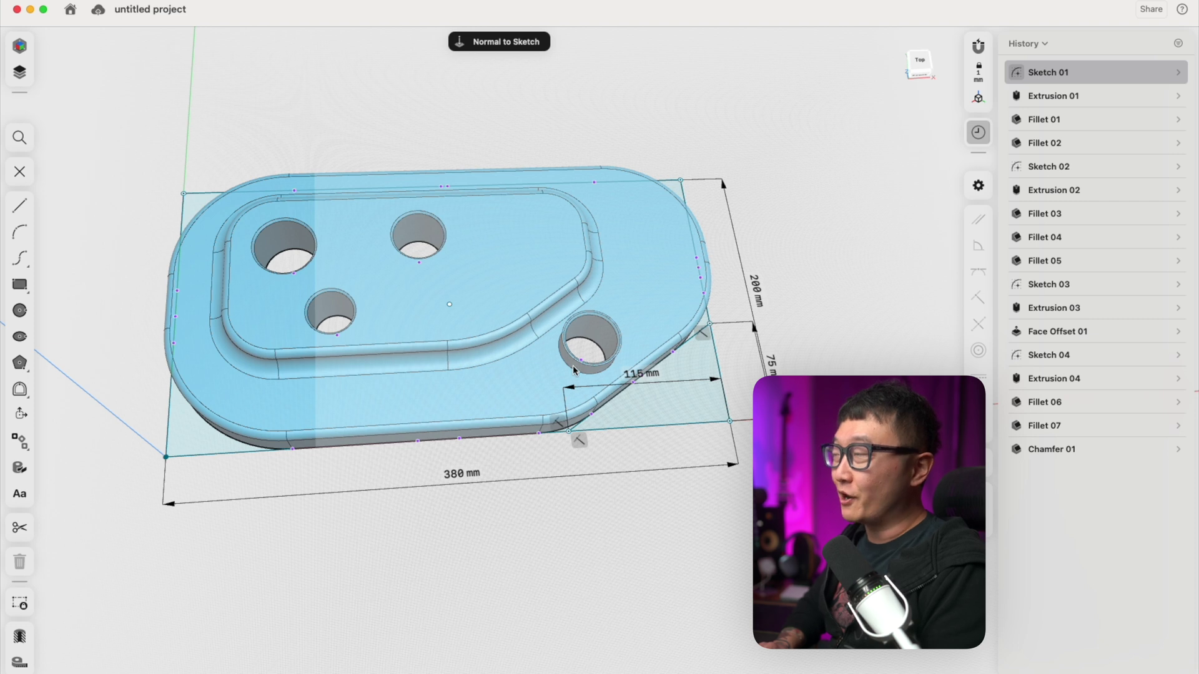
# Step: Inspect the dimensions of the ring boss's circles in the sketch related to its cylindrical face, leaving them as they are
pyautogui.click(600, 362)
pyautogui.press('f')
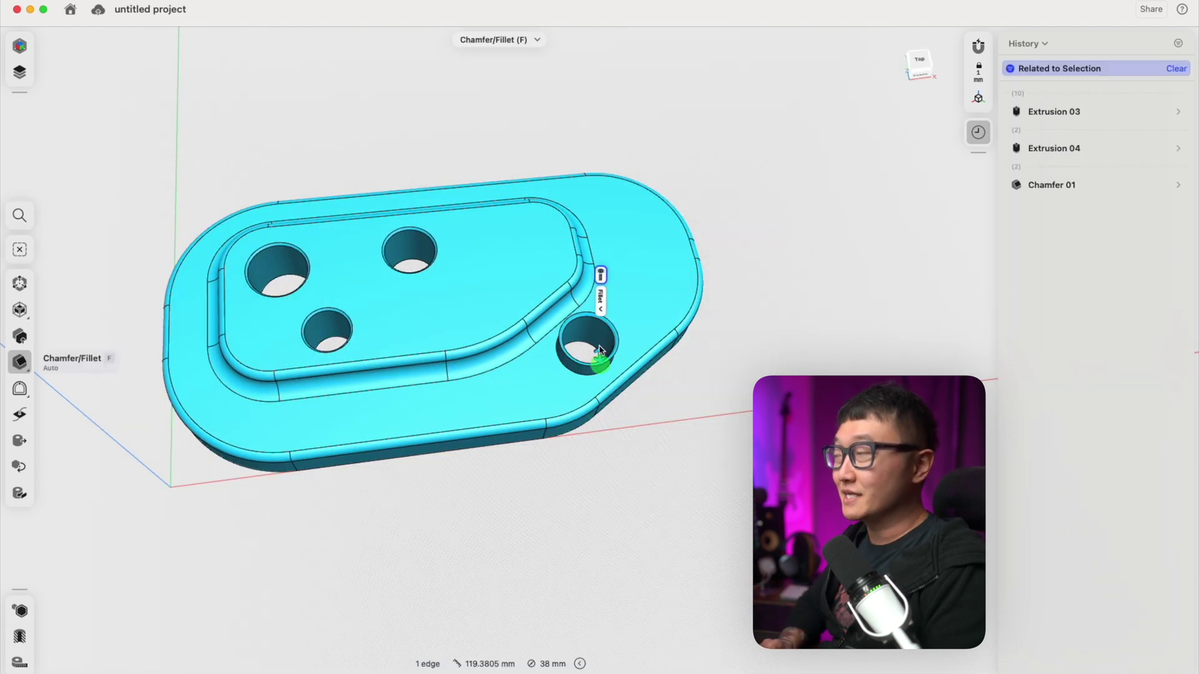
pyautogui.click(598, 368)
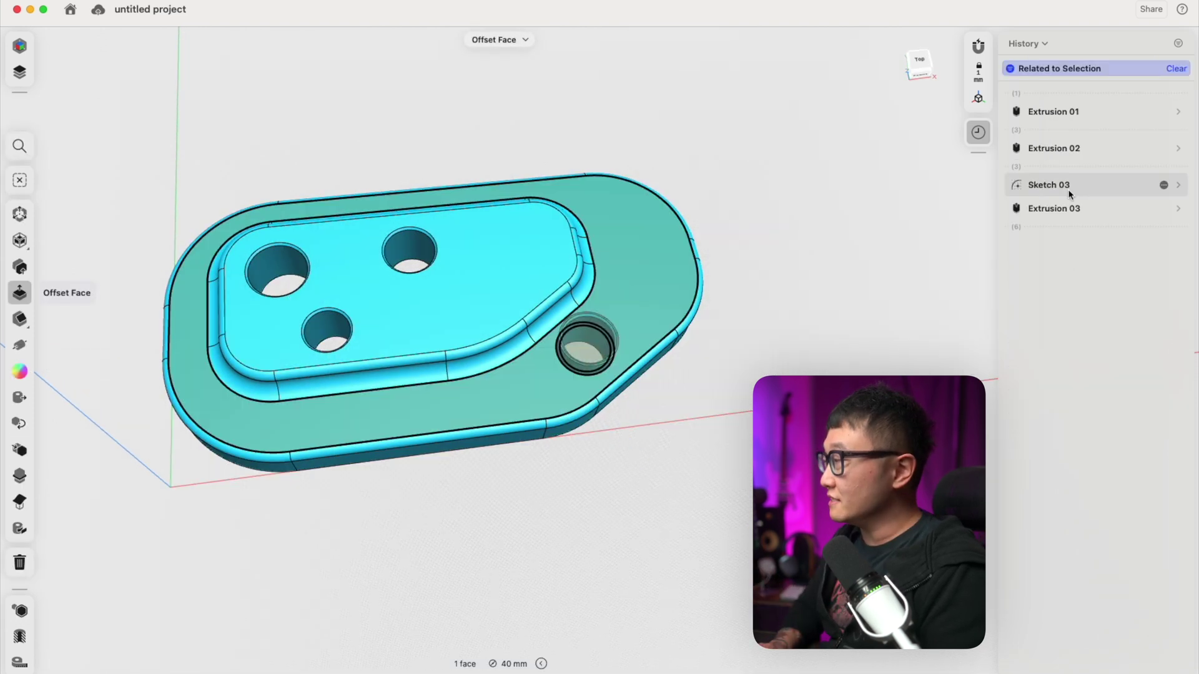
pyautogui.doubleClick(1070, 191)
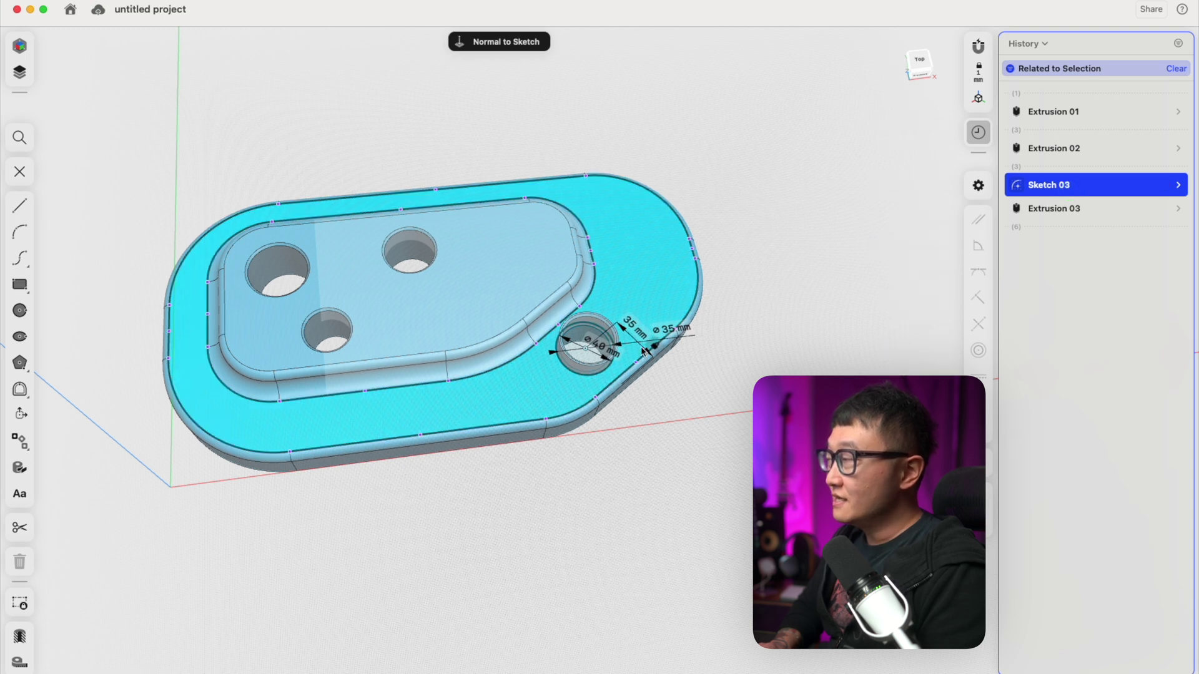
pyautogui.scroll(5, 628, 366)
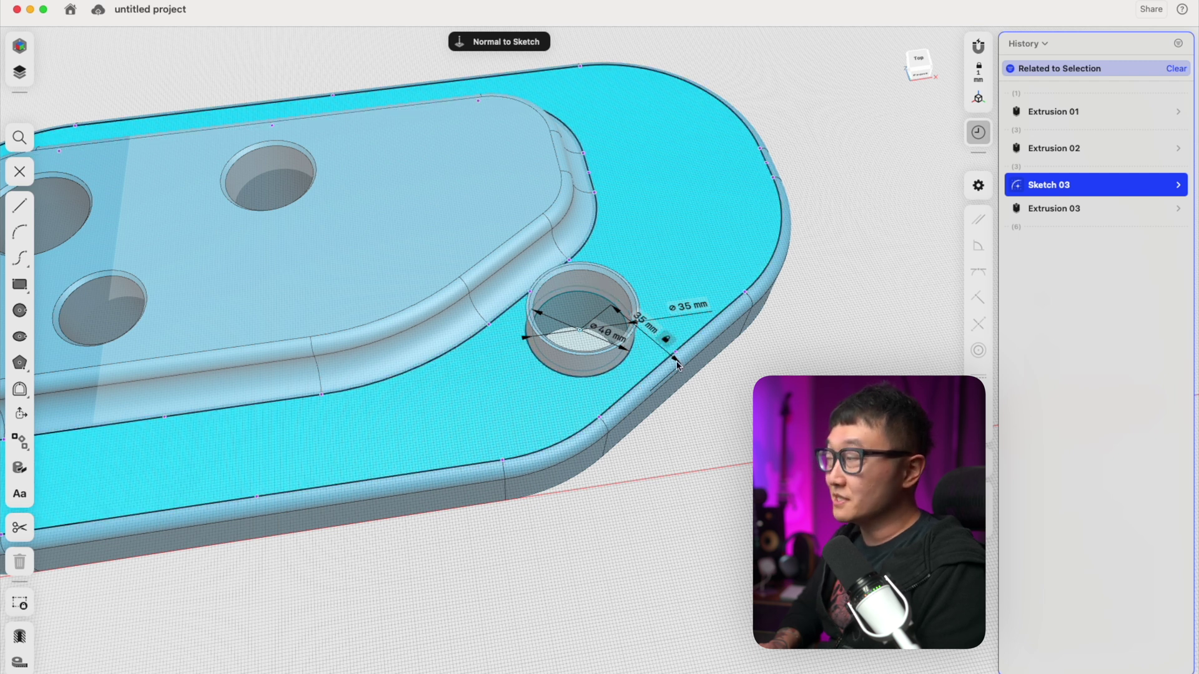
pyautogui.doubleClick(702, 391)
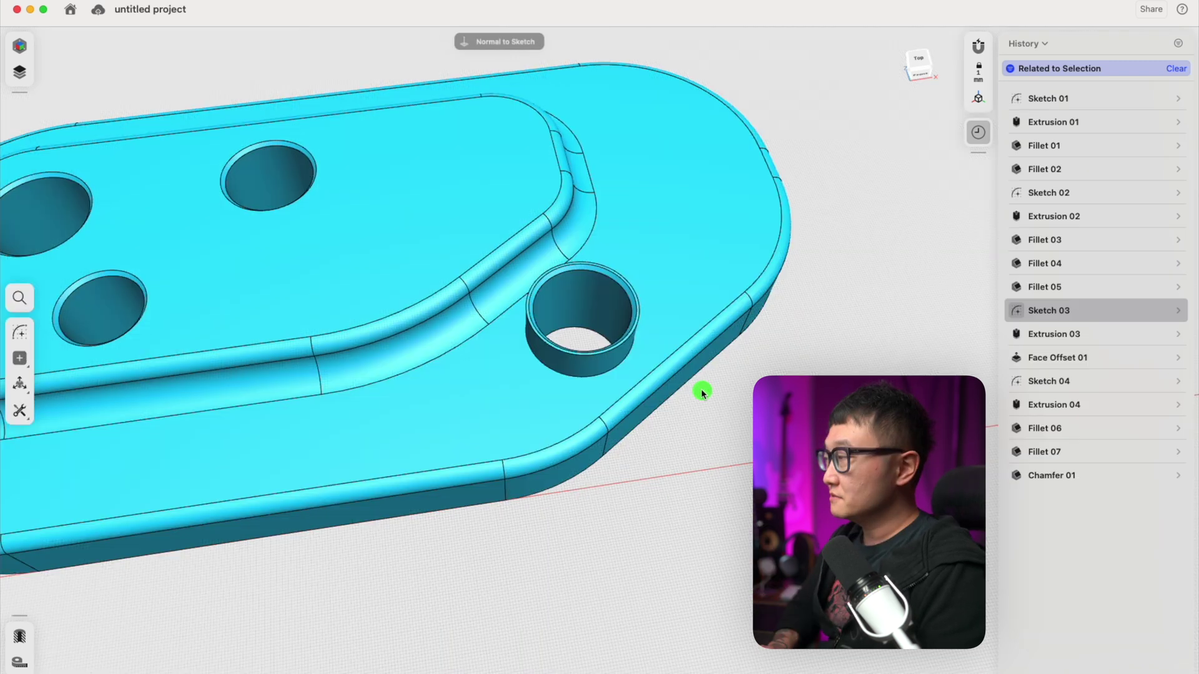
# Step: Undo the plate's overall length change, comparing the model before and after the edit
pyautogui.scroll(-4, 395, 222)
pyautogui.moveTo(395, 223)
pyautogui.mouseDown(button='right')
pyautogui.moveTo(334, 232)
pyautogui.moveTo(440, 259)
pyautogui.mouseUp(button='right')
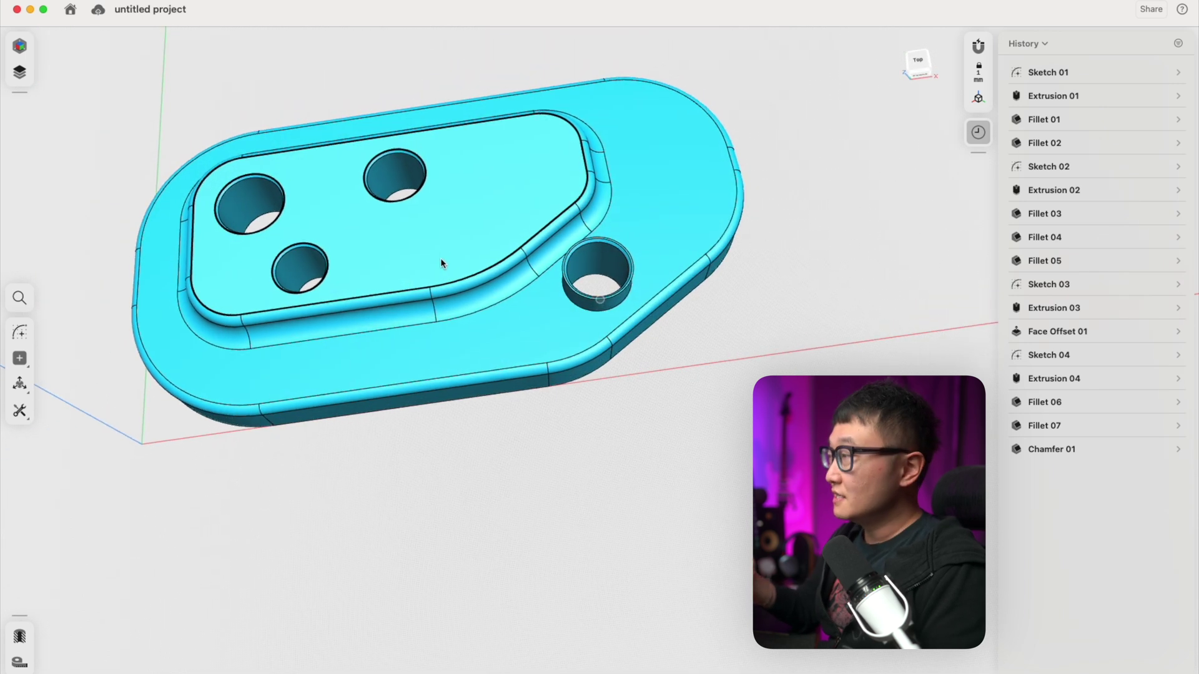
pyautogui.scroll(-2, 444, 262)
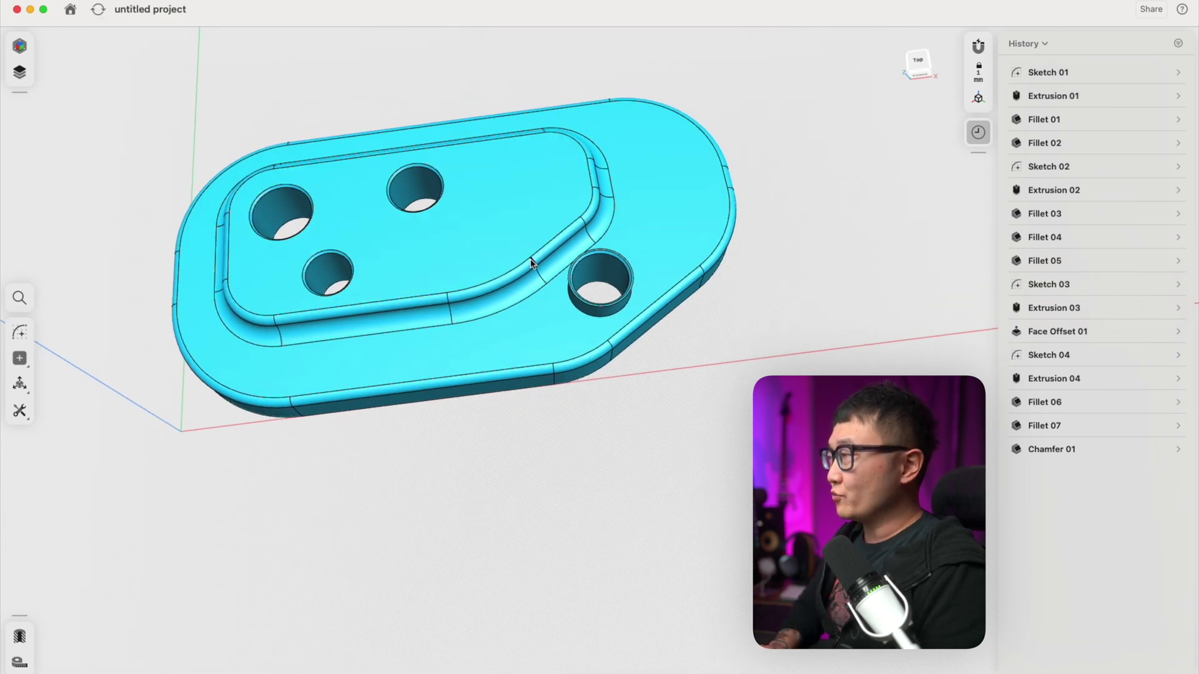
pyautogui.press('super+z')
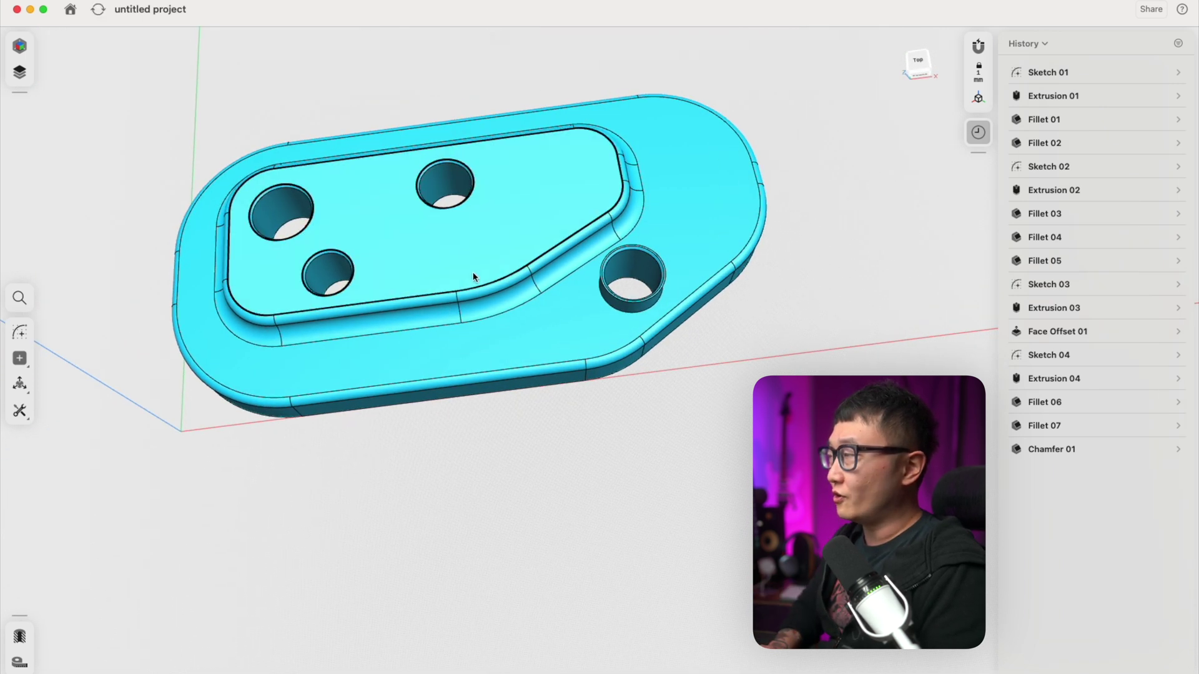
pyautogui.press('super+shift+z')
pyautogui.press('super+z')
# Step: Open the sketch of the three holes on the raised block and check how the middle hole's position is dimensioned
pyautogui.click(473, 186)
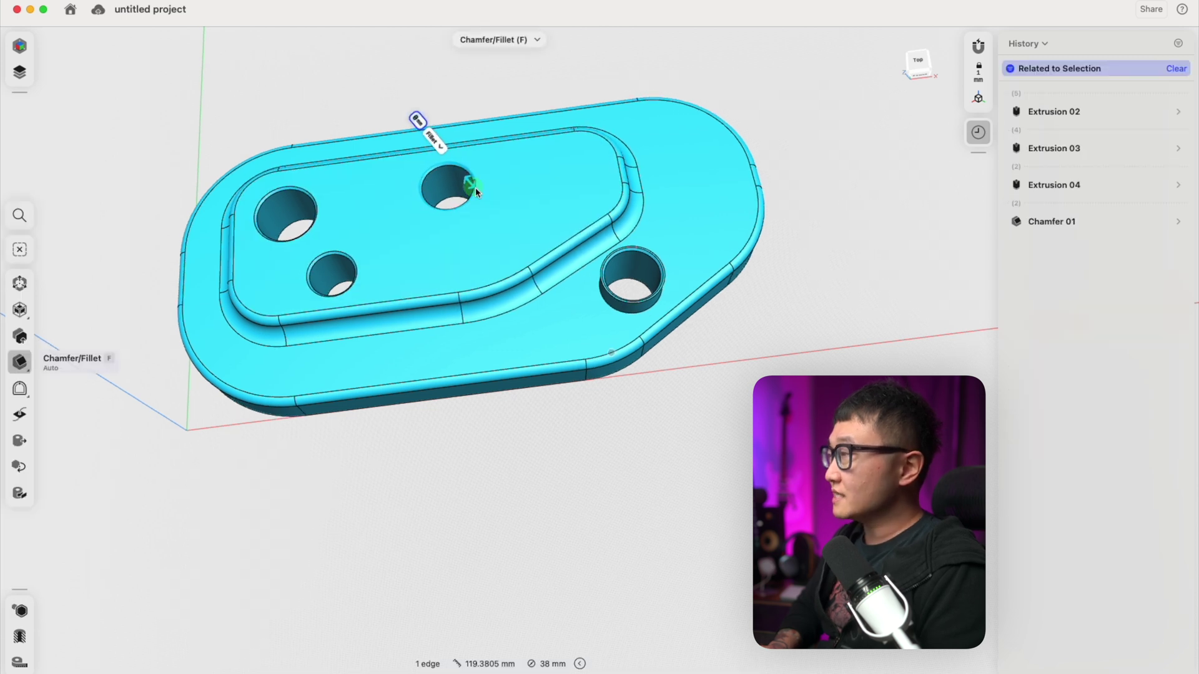
pyautogui.click(1034, 354)
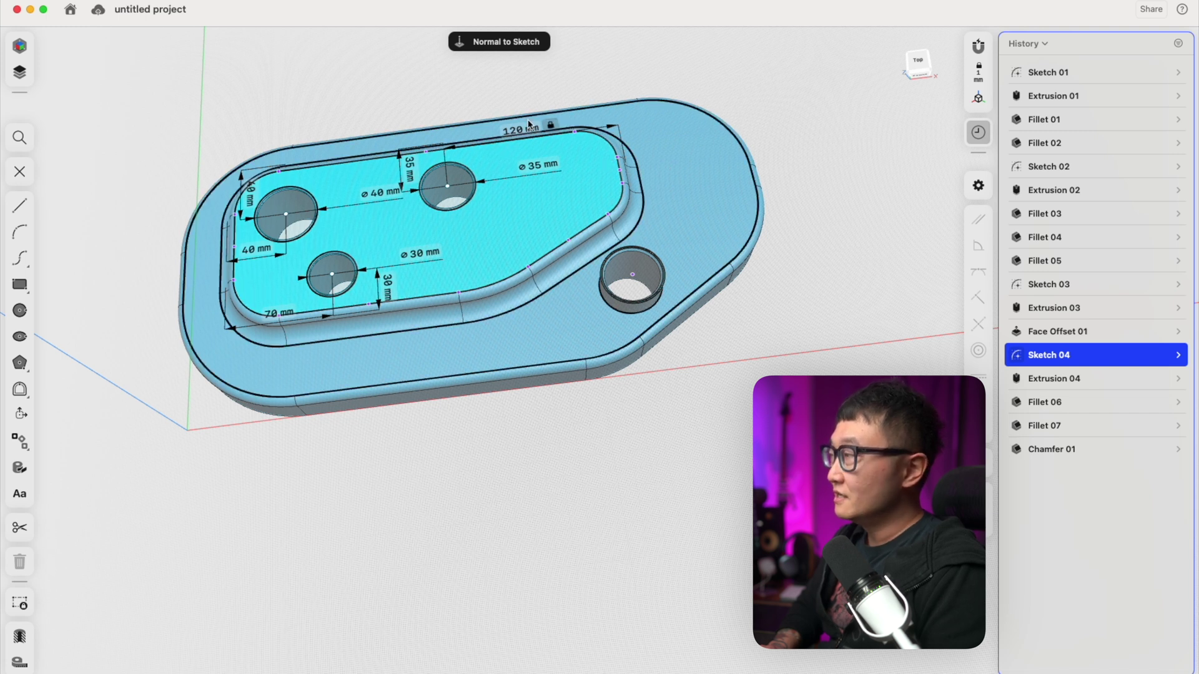
pyautogui.click(745, 466)
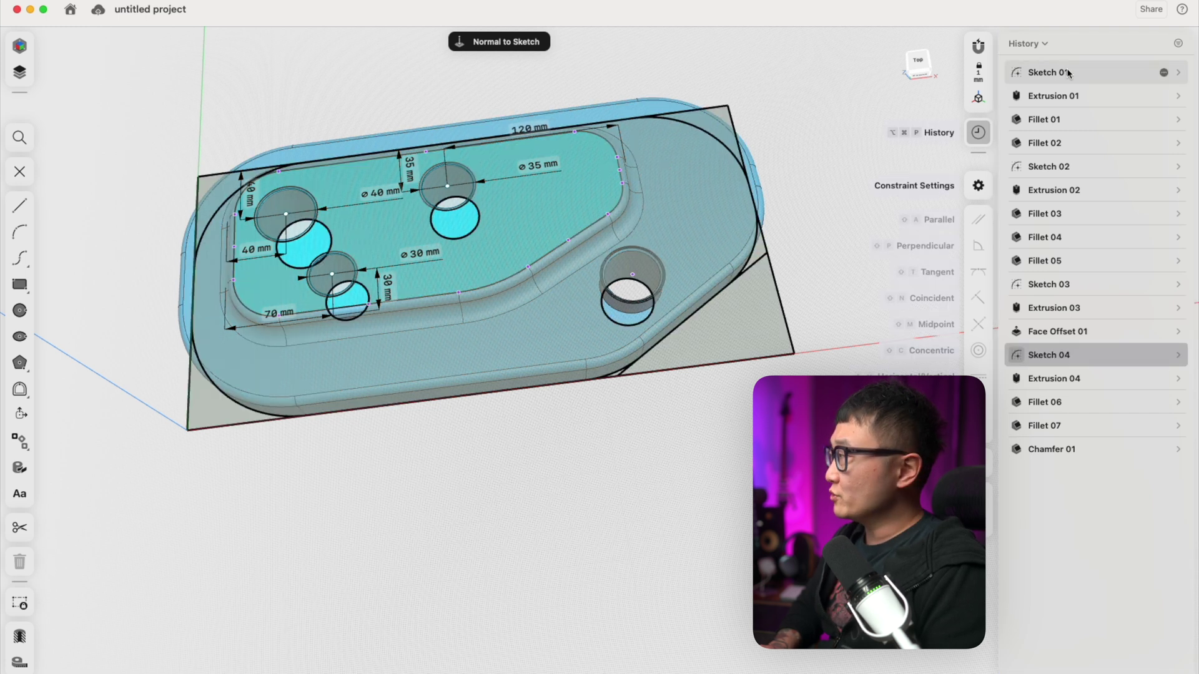
# Step: Set the overall length in the plate's base sketch to 380 mm
pyautogui.click(1069, 73)
pyautogui.click(487, 429)
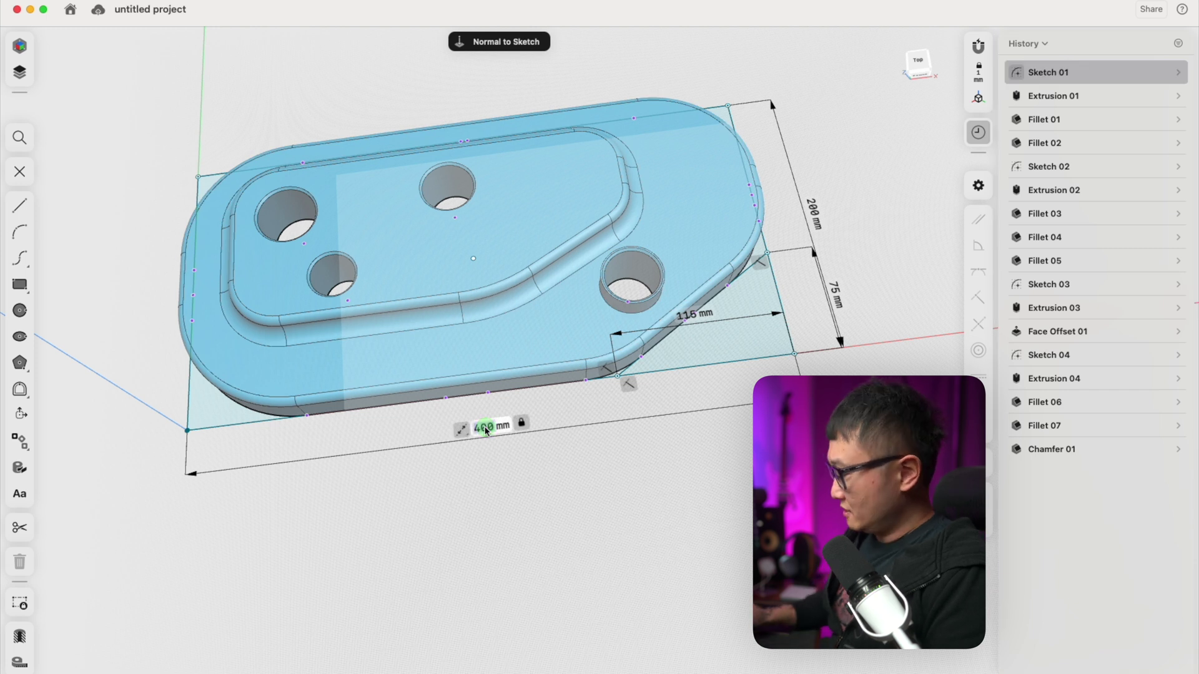
pyautogui.press('Return')
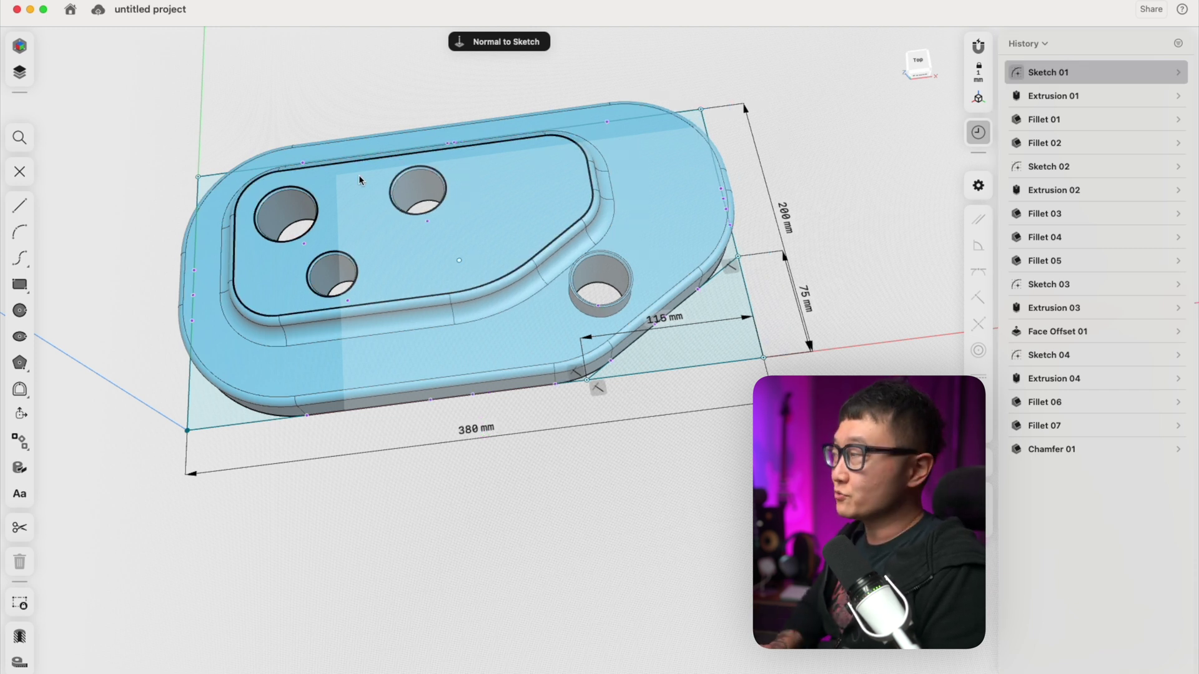
# Step: In the raised block's hole sketch, set the 35 mm hole's lengthwise distance dimension to 100 mm and finish the sketch
pyautogui.click(1049, 355)
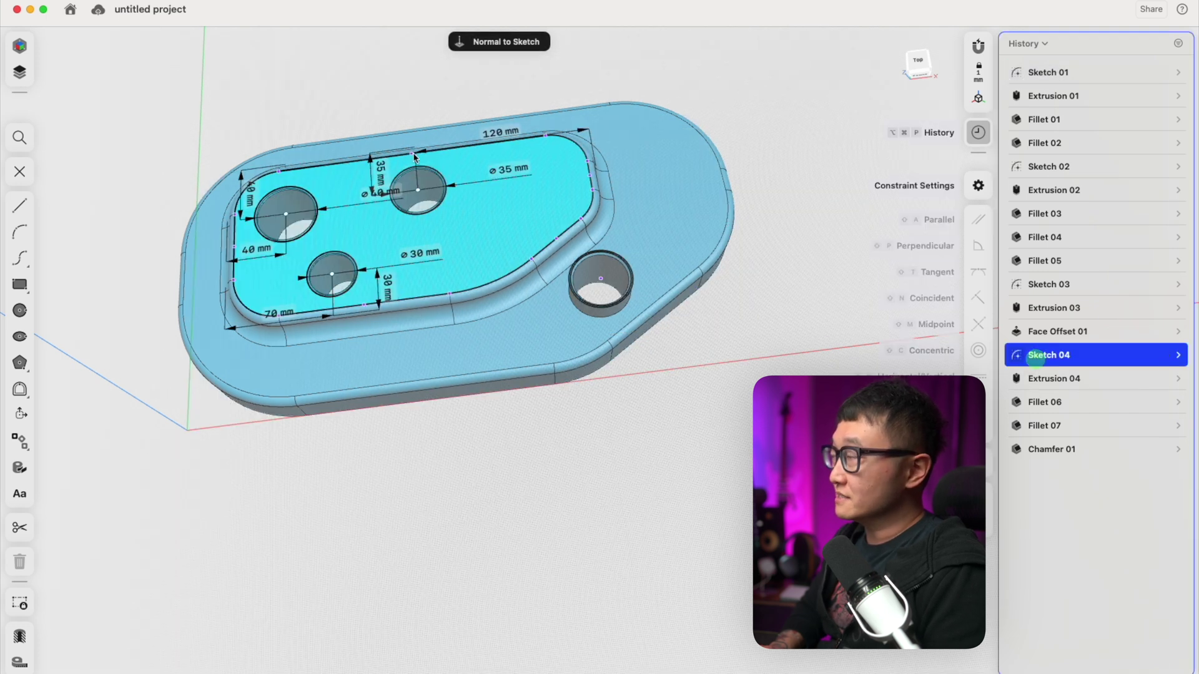
pyautogui.click(490, 135)
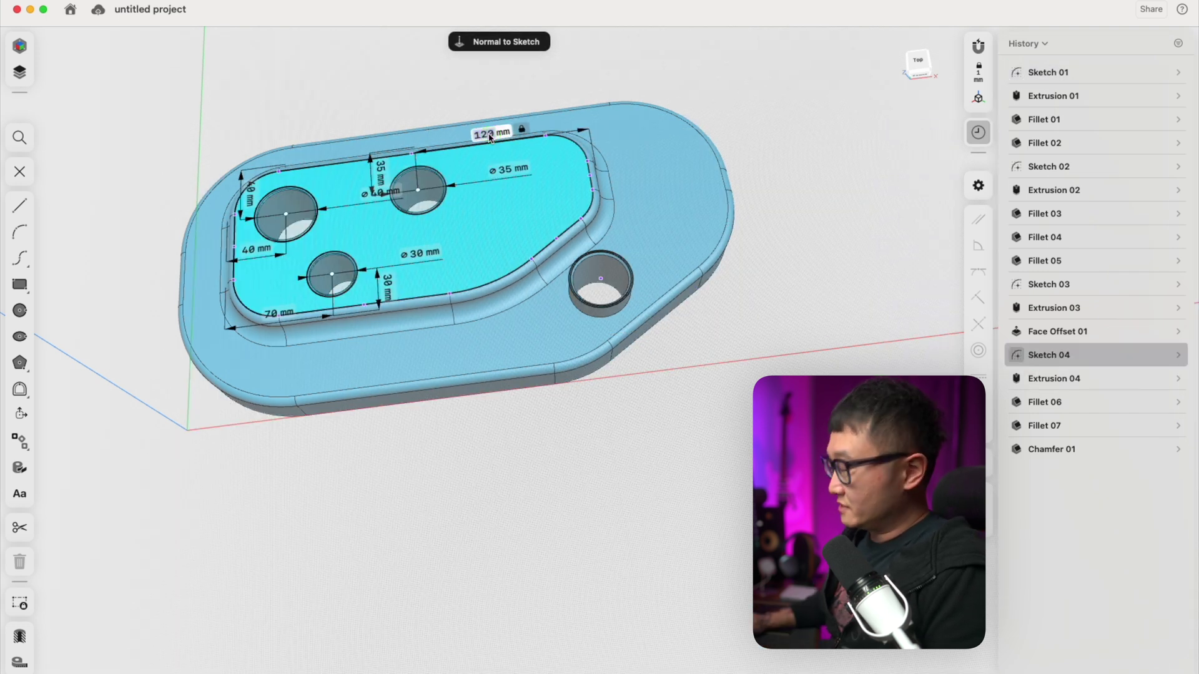
pyautogui.press('Return')
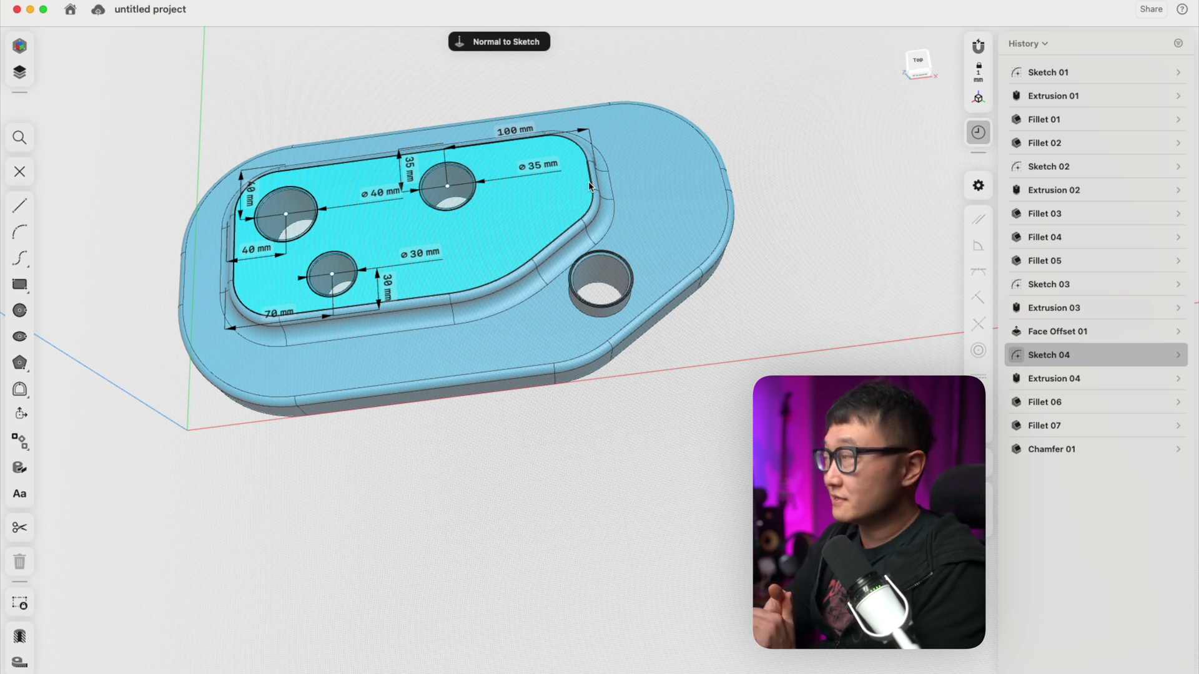
pyautogui.click(770, 168)
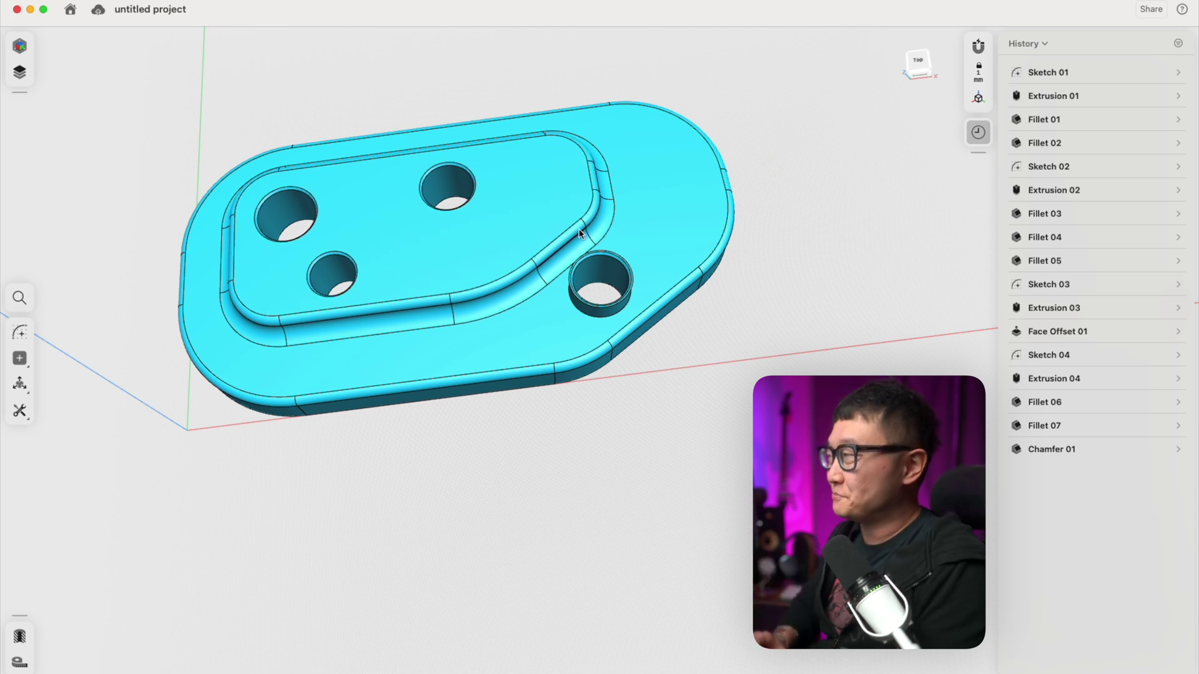
# Step: Examine the raised block's side walls and fillets from a low front angle
pyautogui.moveTo(489, 225); pyautogui.dragTo(500, 197, button='right')
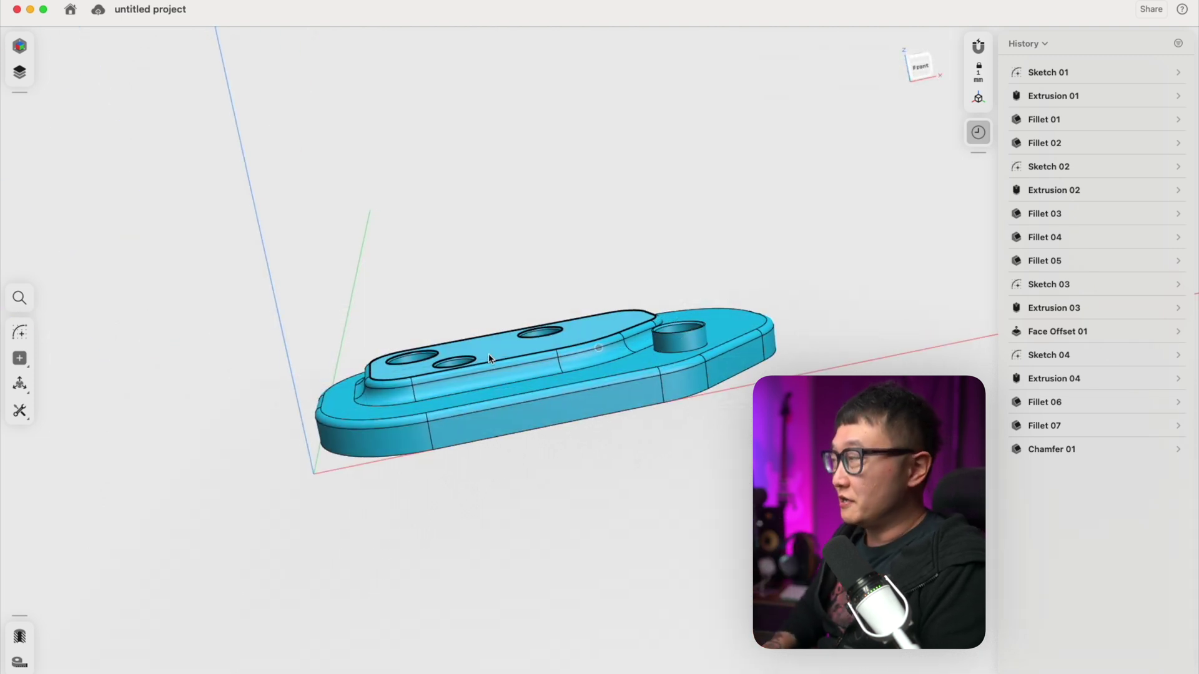
pyautogui.moveTo(501, 340); pyautogui.dragTo(574, 382, button='middle')
pyautogui.click(516, 342)
pyautogui.scroll(2, 656, 338)
pyautogui.click(657, 293)
pyautogui.click(602, 413)
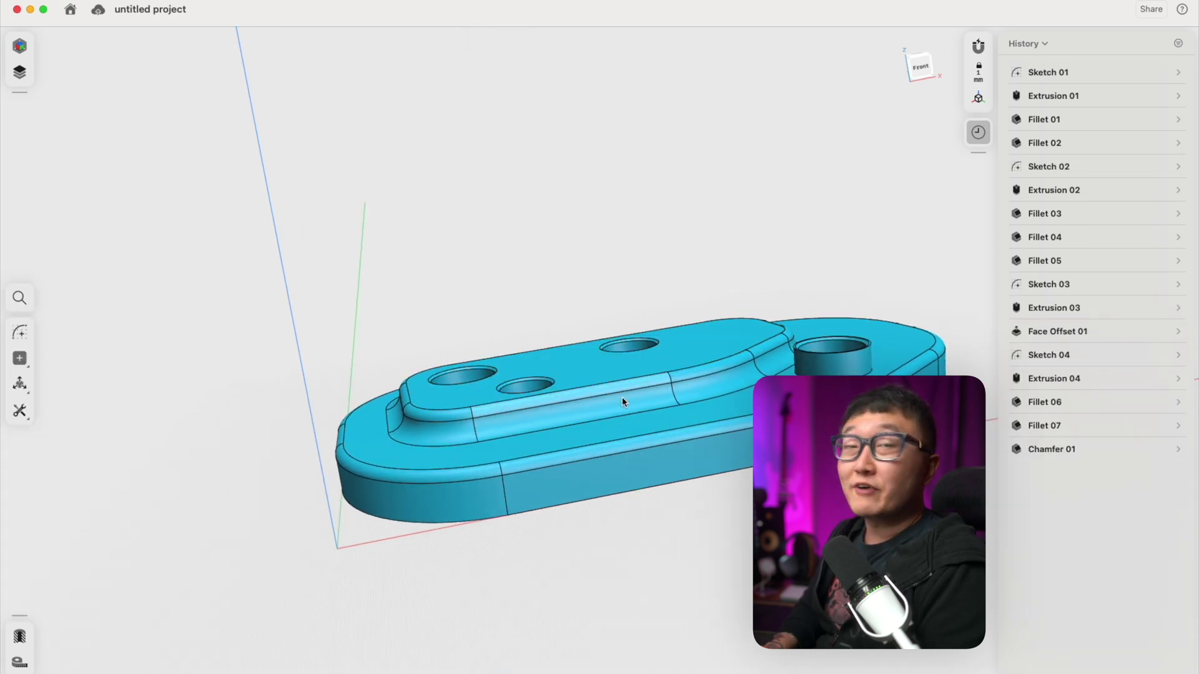
pyautogui.click(628, 429)
pyautogui.click(666, 540)
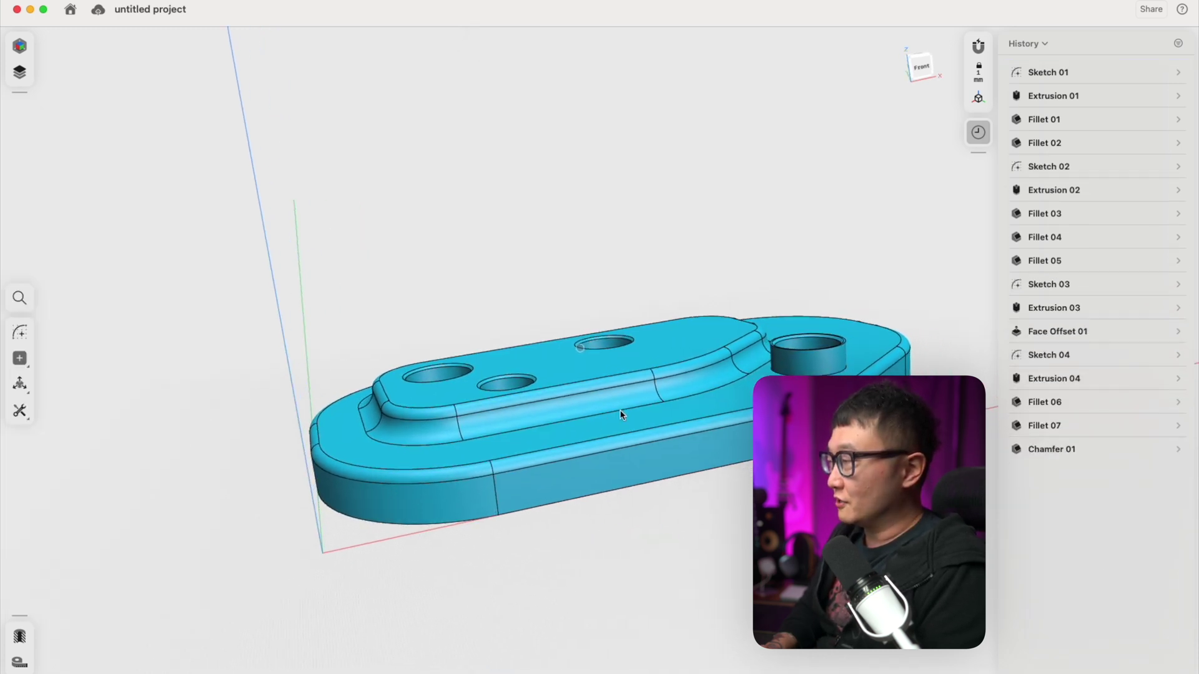
pyautogui.moveTo(621, 416); pyautogui.dragTo(617, 415, button='middle')
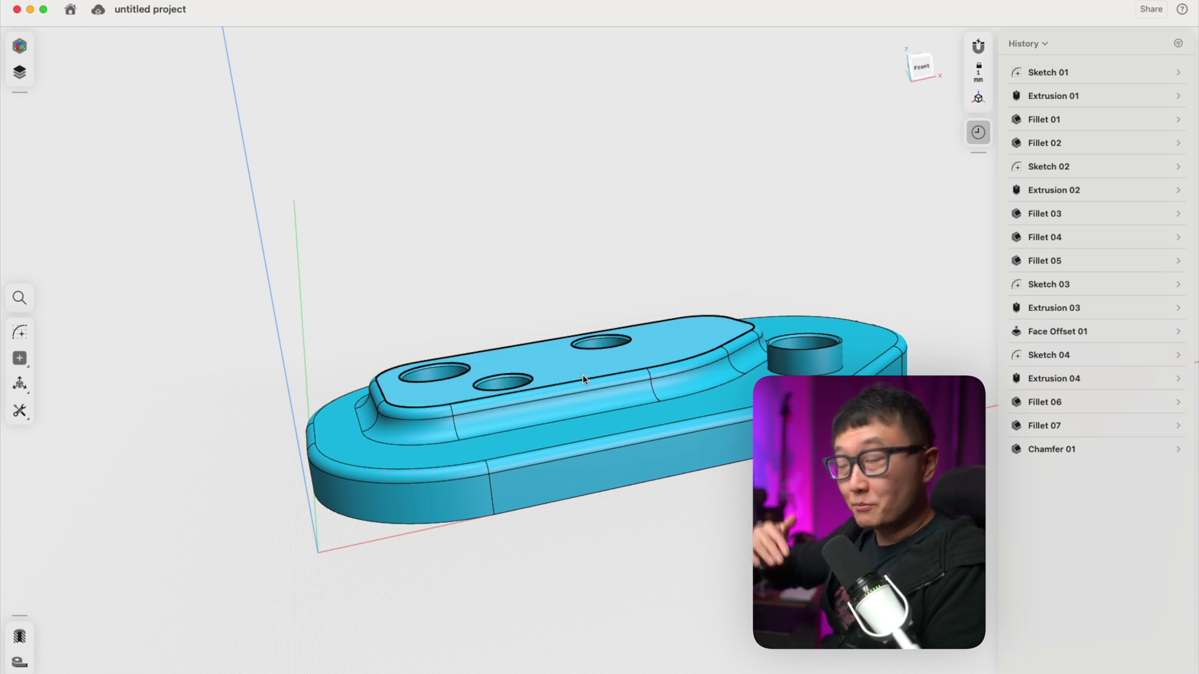
# Step: Offset the raised block's top face upward to make the block taller
pyautogui.click(583, 376)
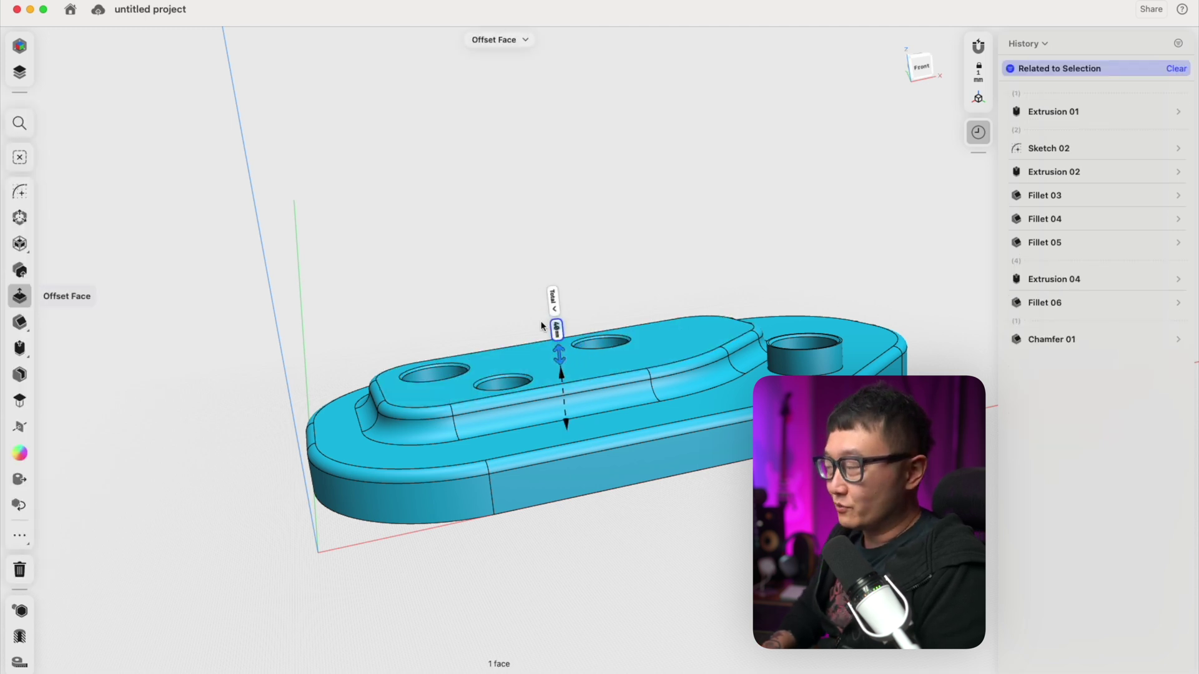
pyautogui.click(542, 322)
pyautogui.click(556, 387)
pyautogui.click(551, 313)
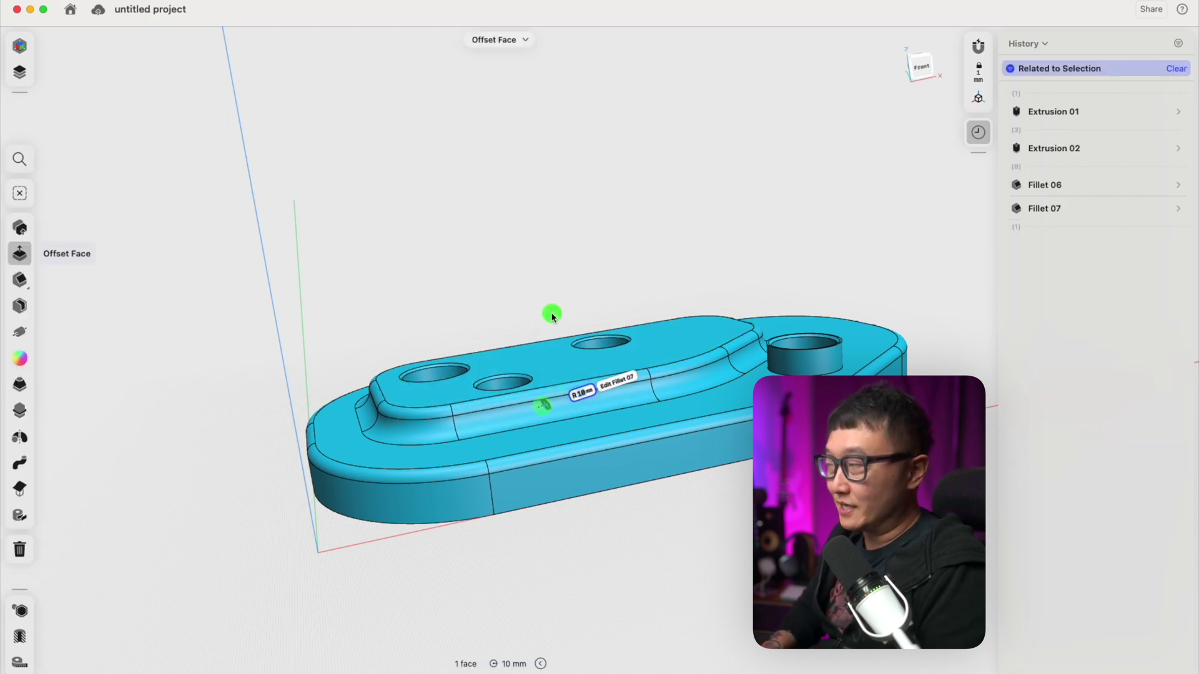
pyautogui.click(555, 361)
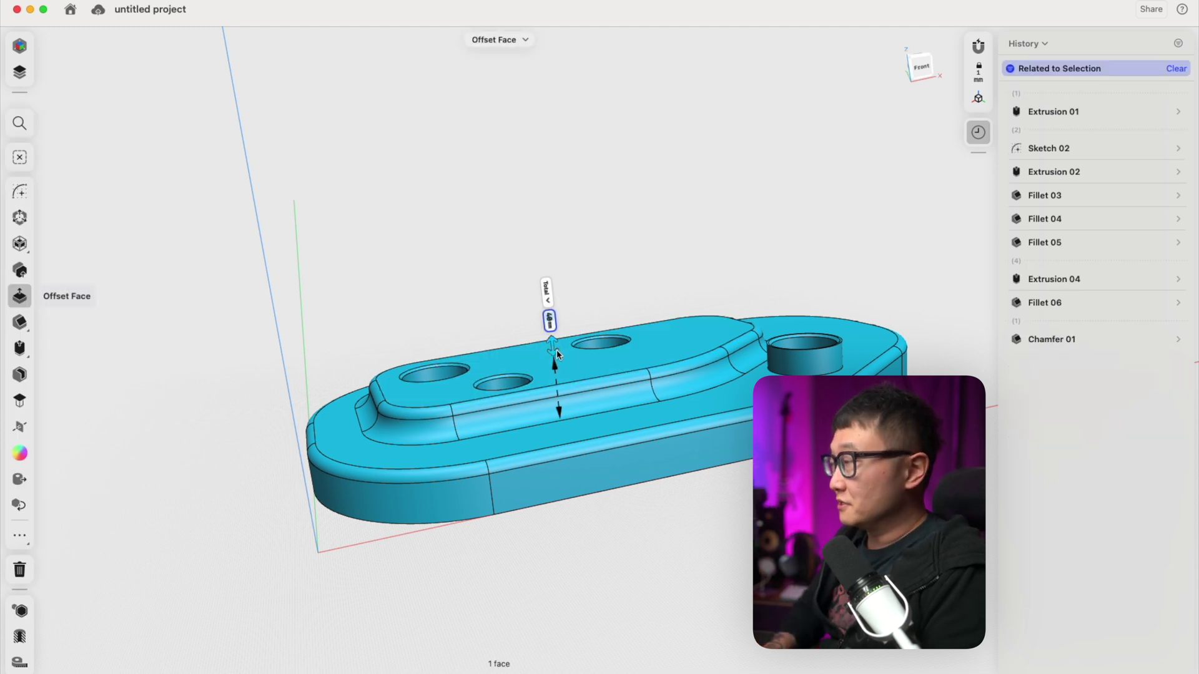
pyautogui.moveTo(554, 350); pyautogui.dragTo(553, 349)
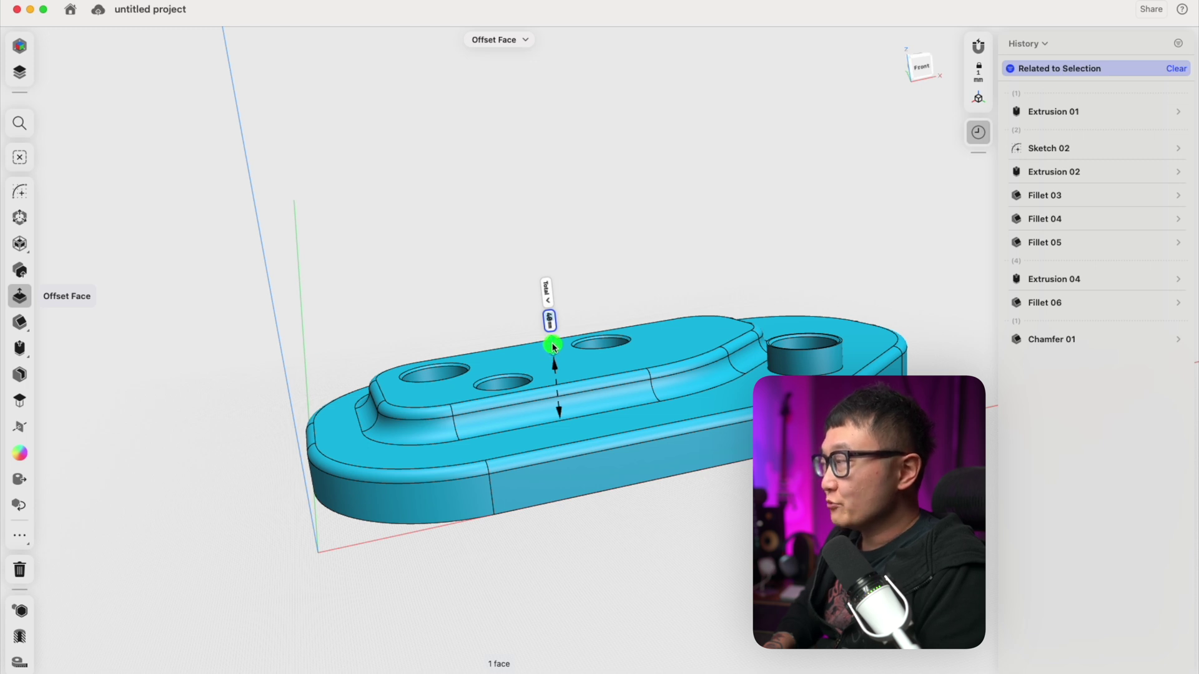
pyautogui.moveTo(553, 347); pyautogui.dragTo(551, 336)
# Step: Examine the taller block's side walls, fillets and hole rims from several angles
pyautogui.scroll(-10, 547, 350)
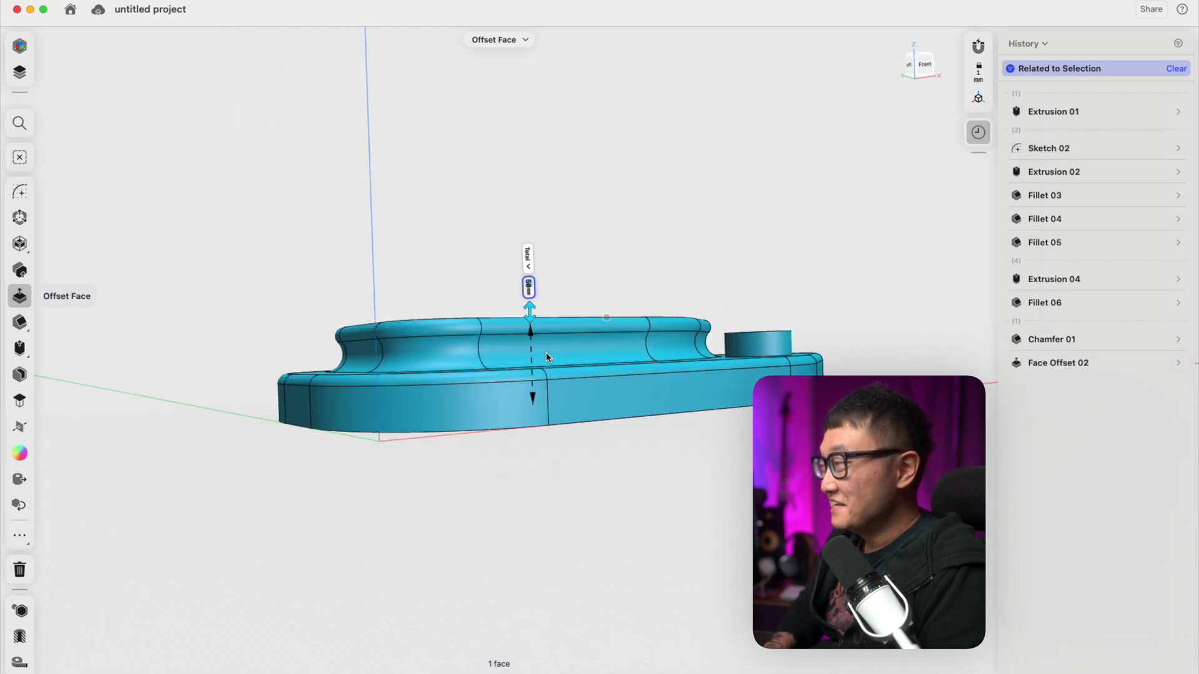
pyautogui.scroll(10, 547, 359)
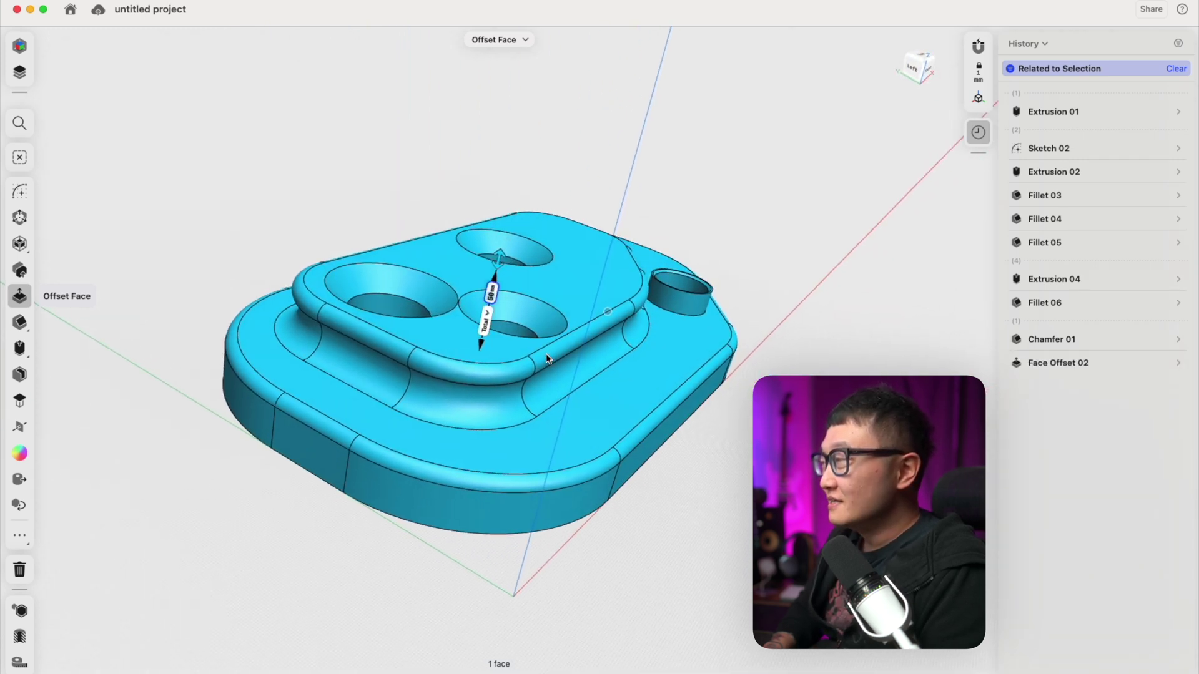
pyautogui.scroll(-6, 546, 359)
pyautogui.scroll(10, 546, 354)
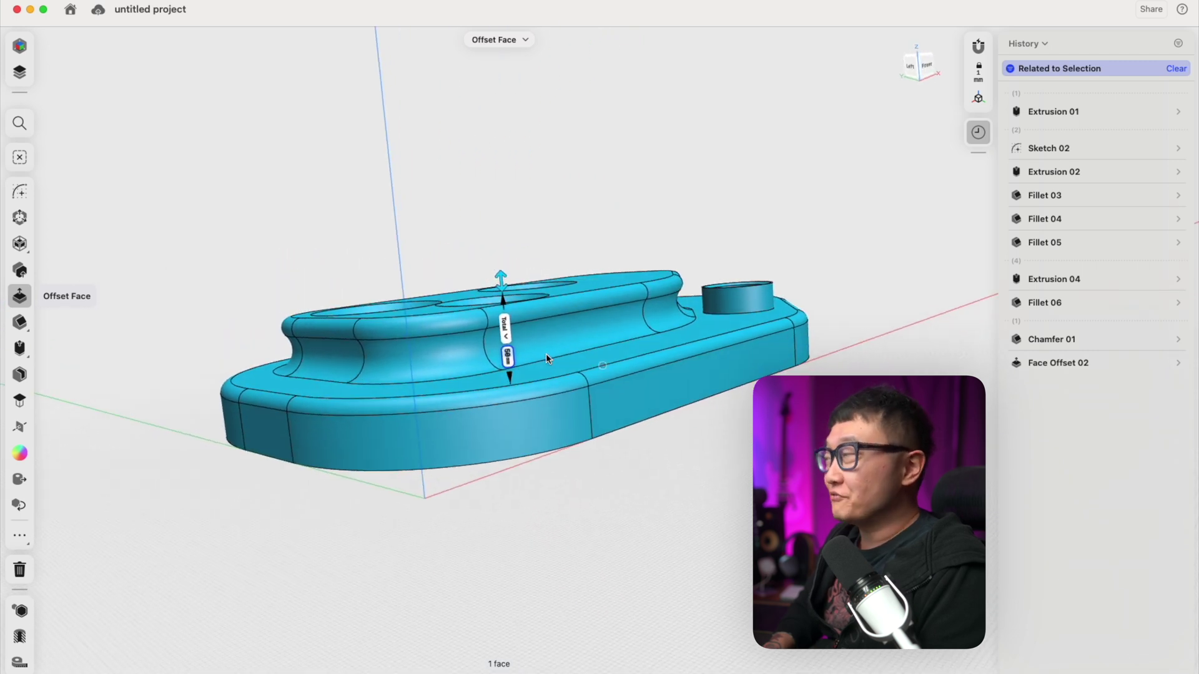
pyautogui.hscroll(10, 546, 359)
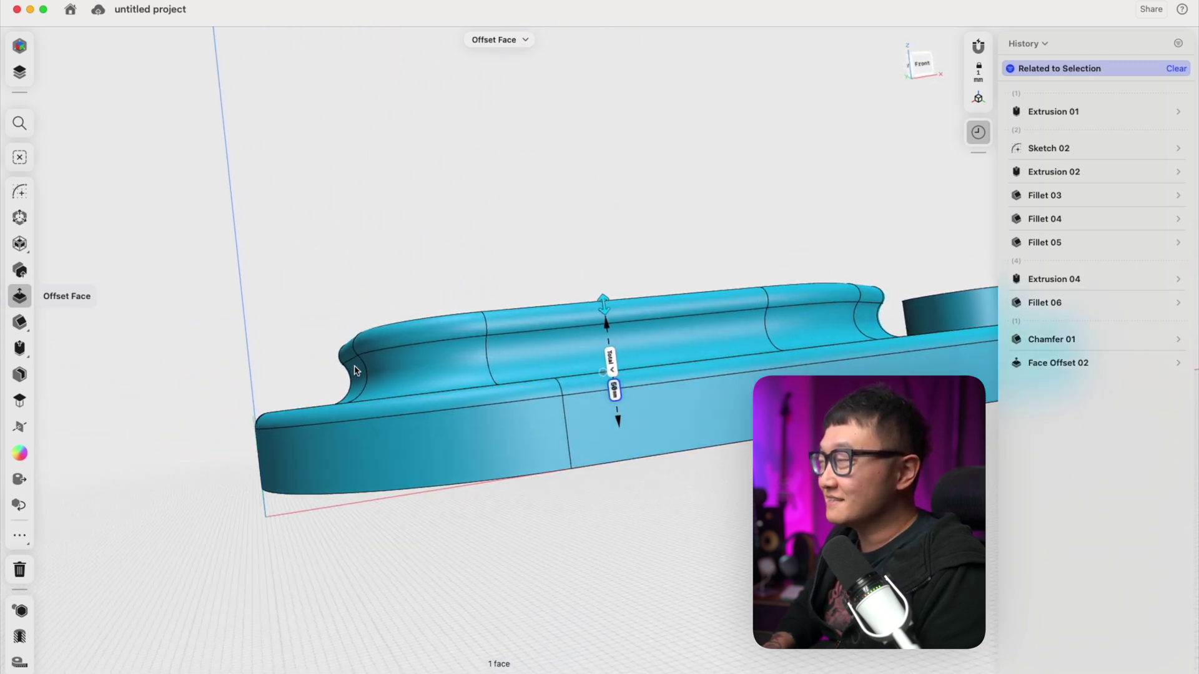
pyautogui.hscroll(3, 350, 358)
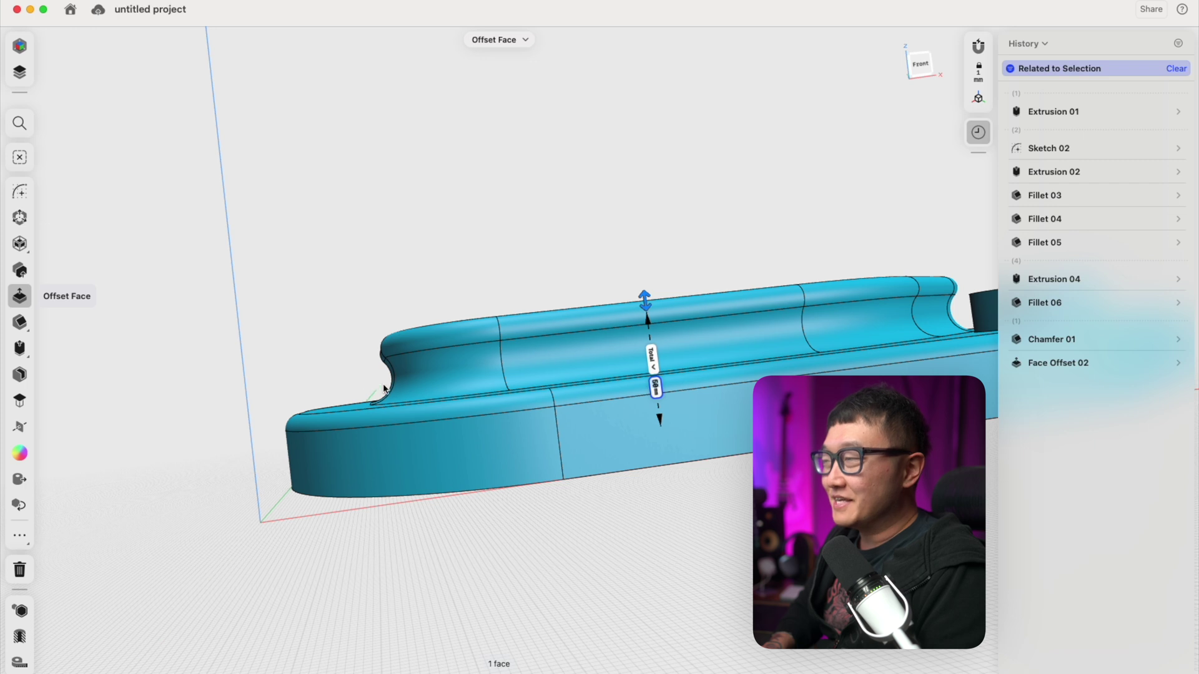
# Step: Undo the face offset on the raised block's top face
pyautogui.scroll(5, 391, 375)
pyautogui.hscroll(-8, 391, 376)
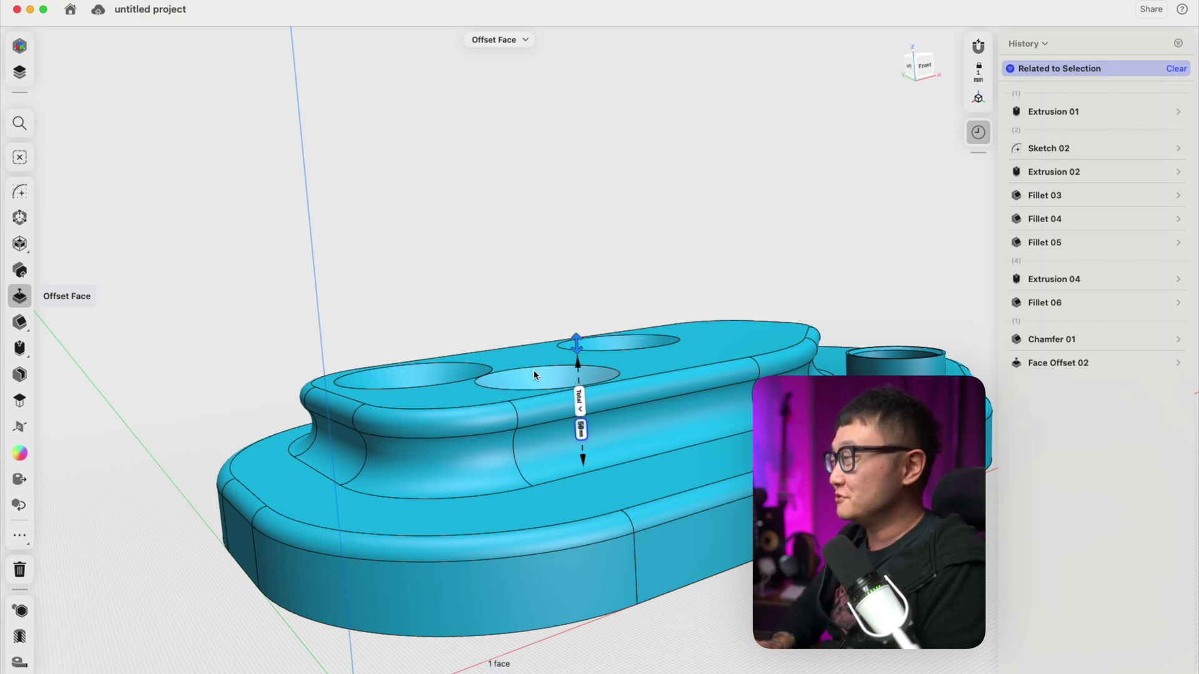
pyautogui.press('super+z')
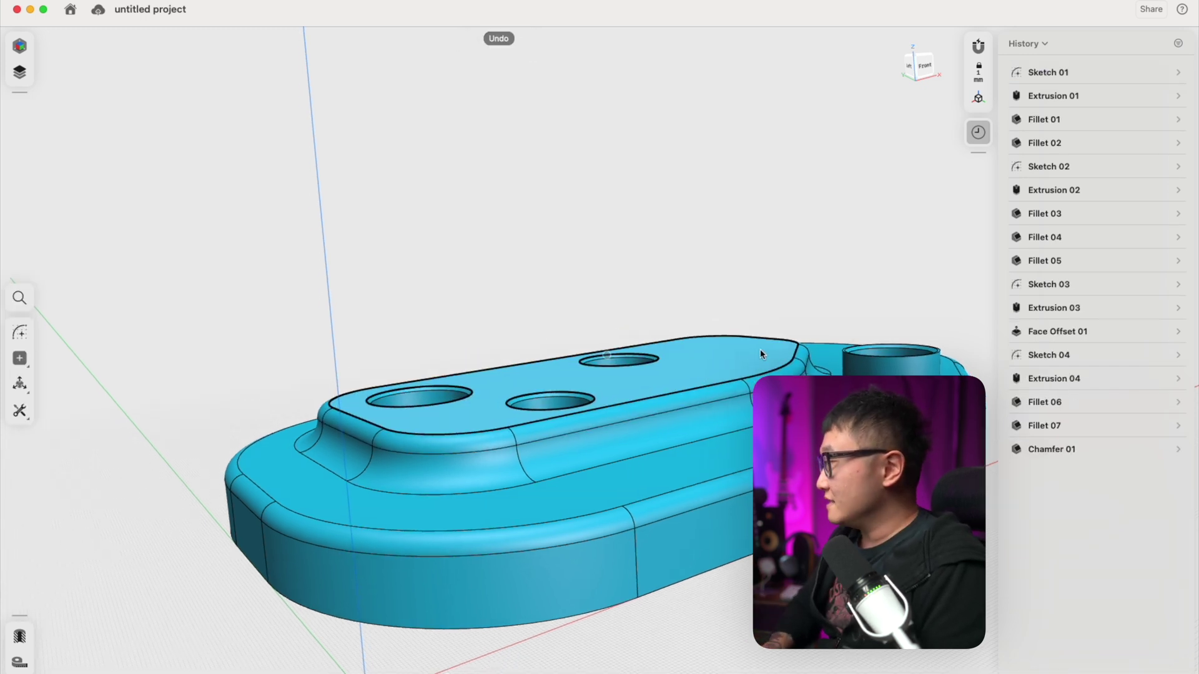
# Step: Try a 25 mm distance for the raised block's extrusion in the history and restore it to 15 mm
pyautogui.moveTo(760, 354); pyautogui.dragTo(734, 317, button='middle')
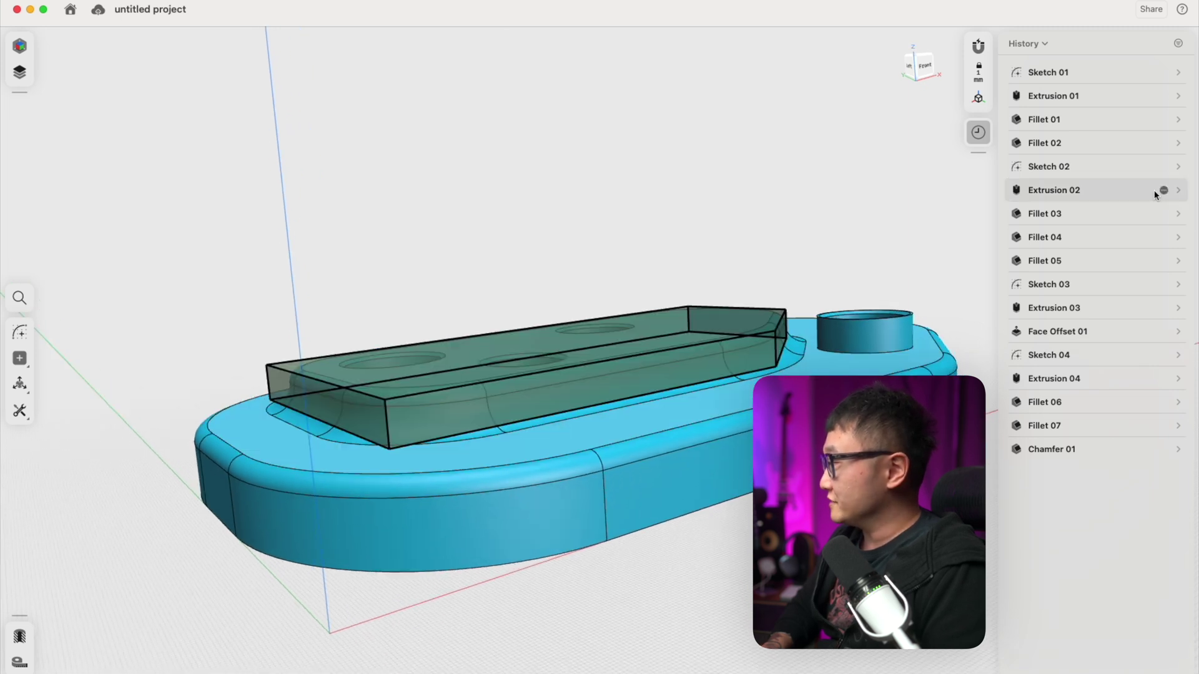
pyautogui.click(1179, 191)
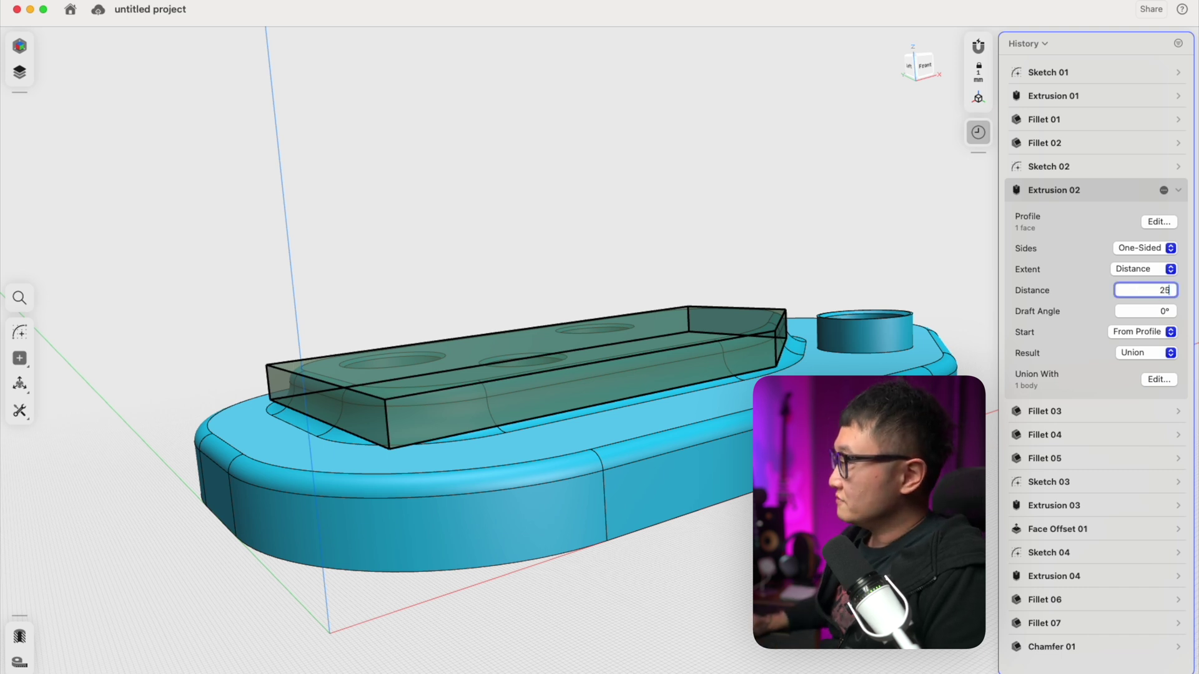
pyautogui.press('Return')
pyautogui.click(814, 270)
pyautogui.scroll(5, 815, 269)
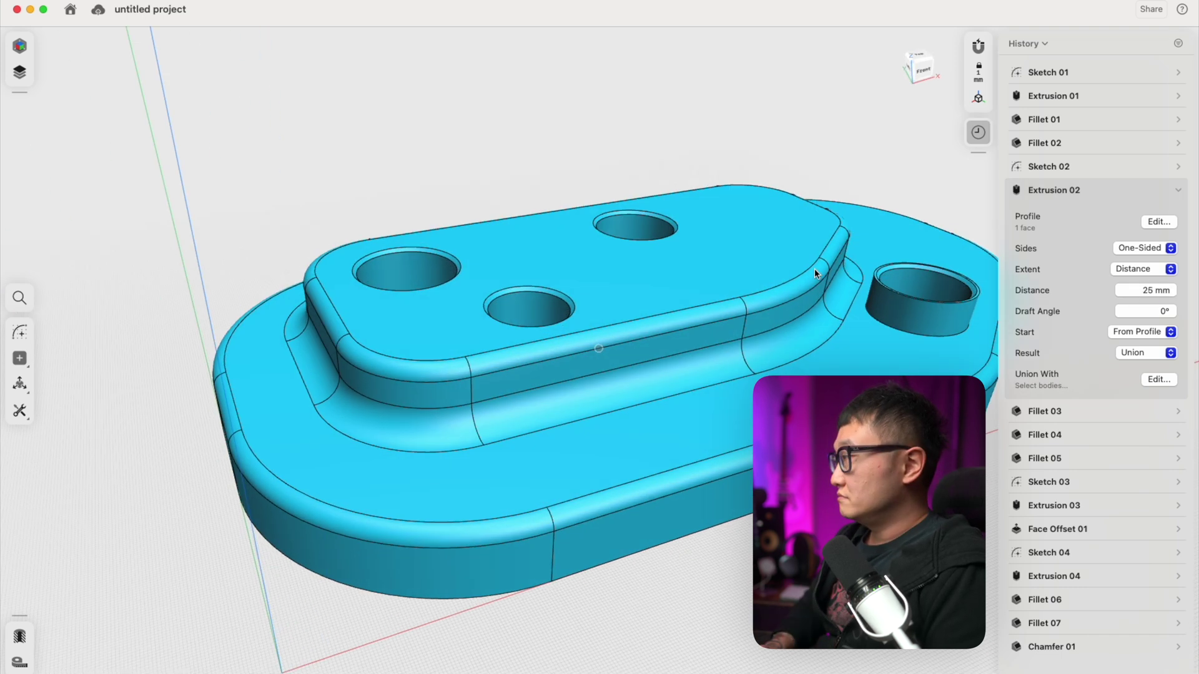
pyautogui.scroll(-5, 814, 270)
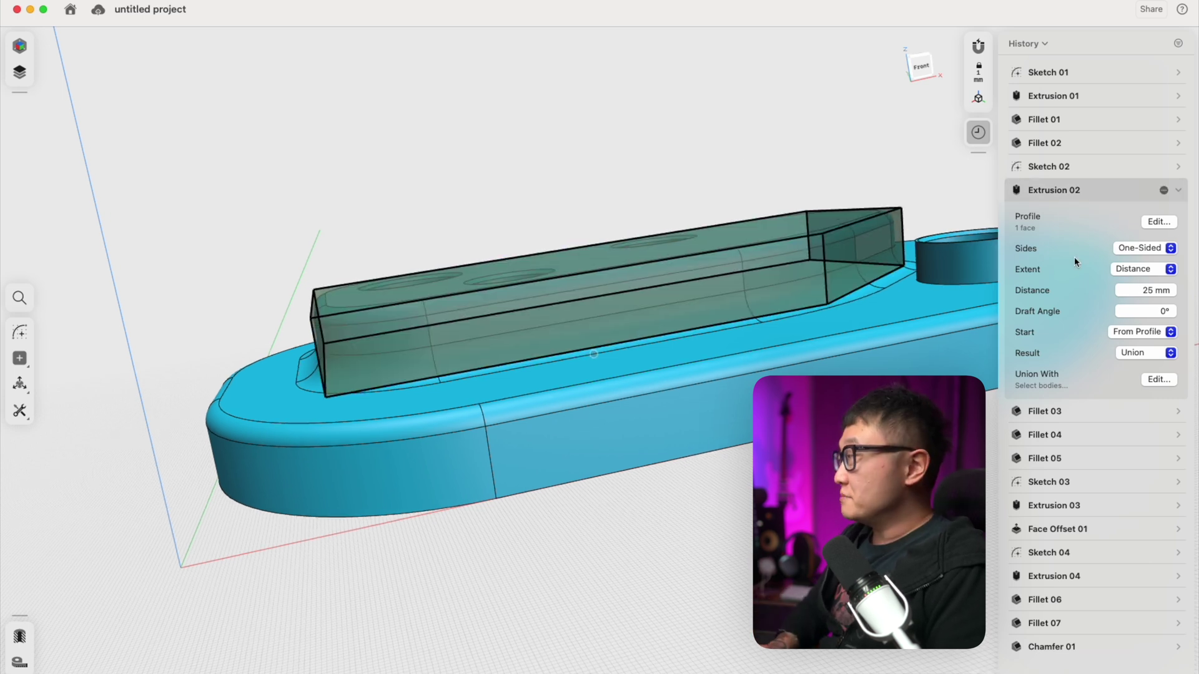
pyautogui.doubleClick(1087, 195)
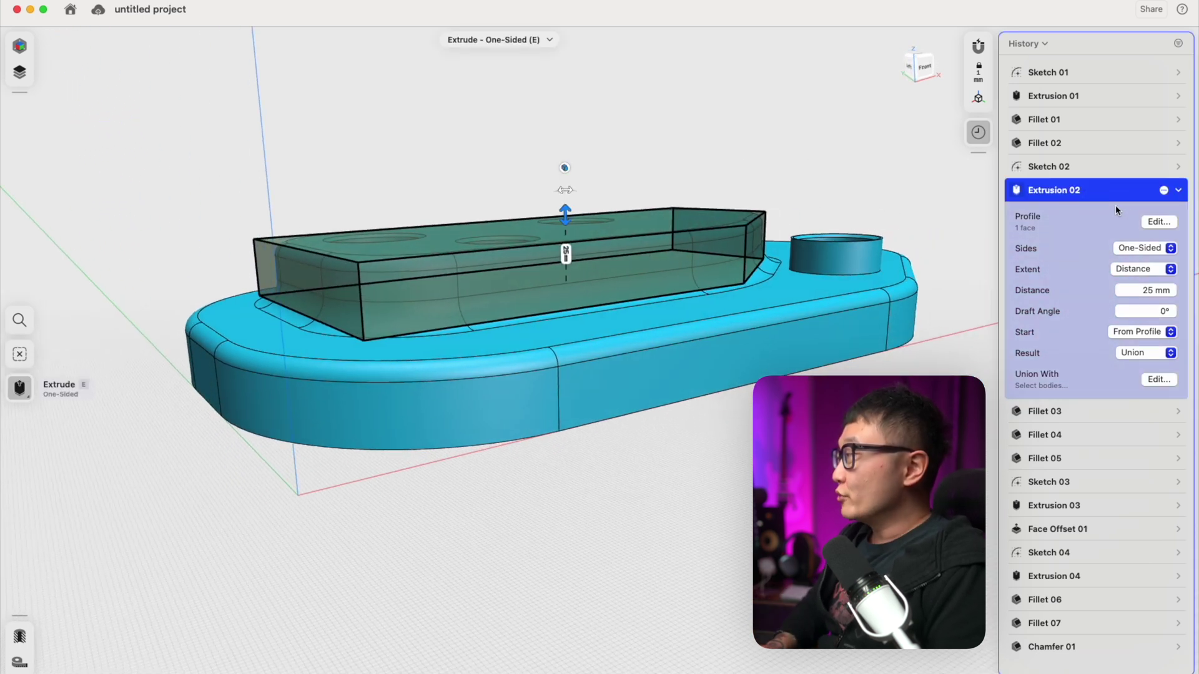
pyautogui.press('Escape')
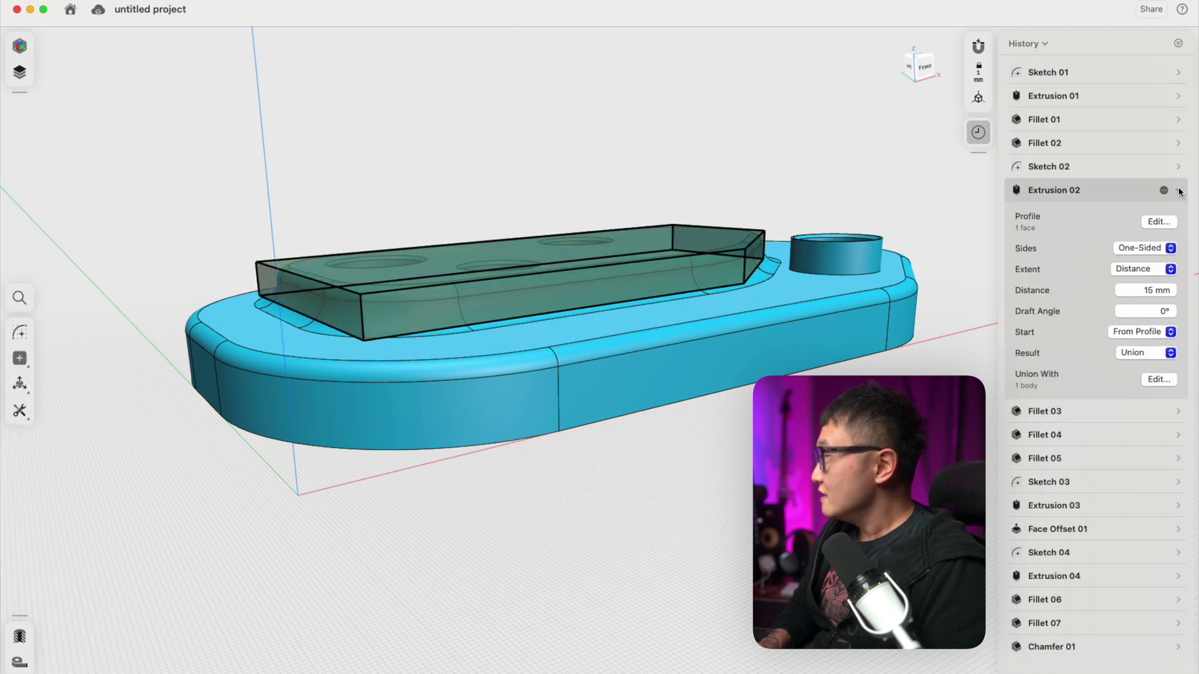
pyautogui.click(1179, 190)
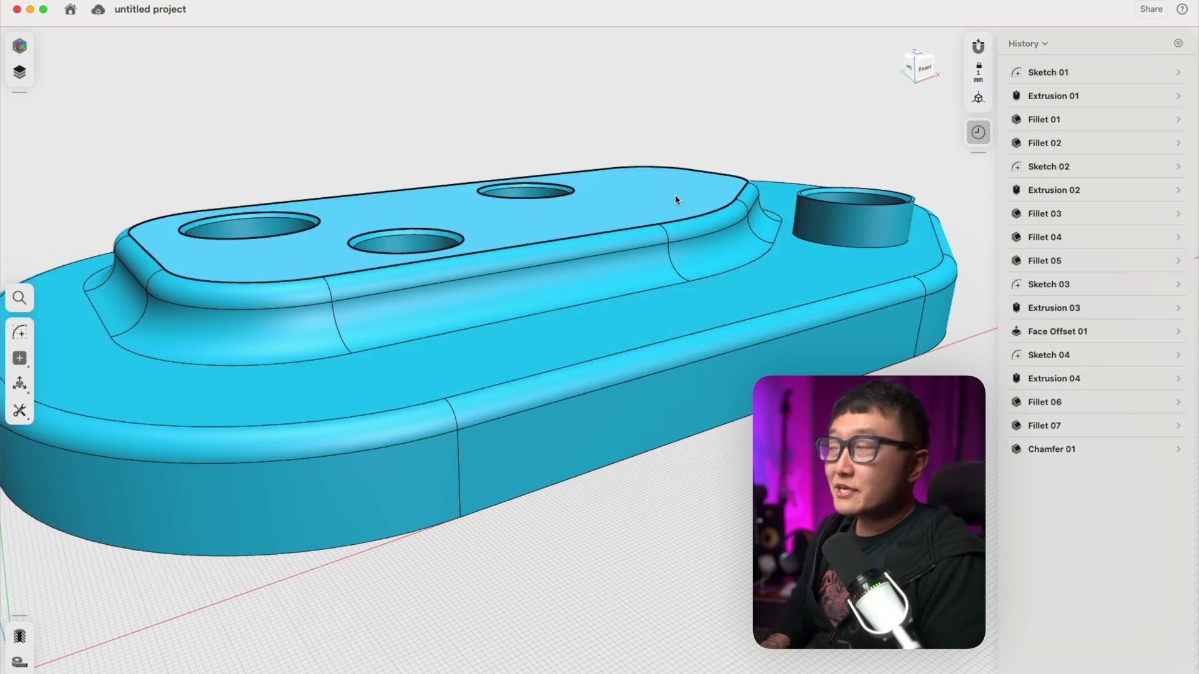
# Step: Try to offset the raised block's top face and the ring's top rim face downward together, and undo that offset
pyautogui.click(657, 183)
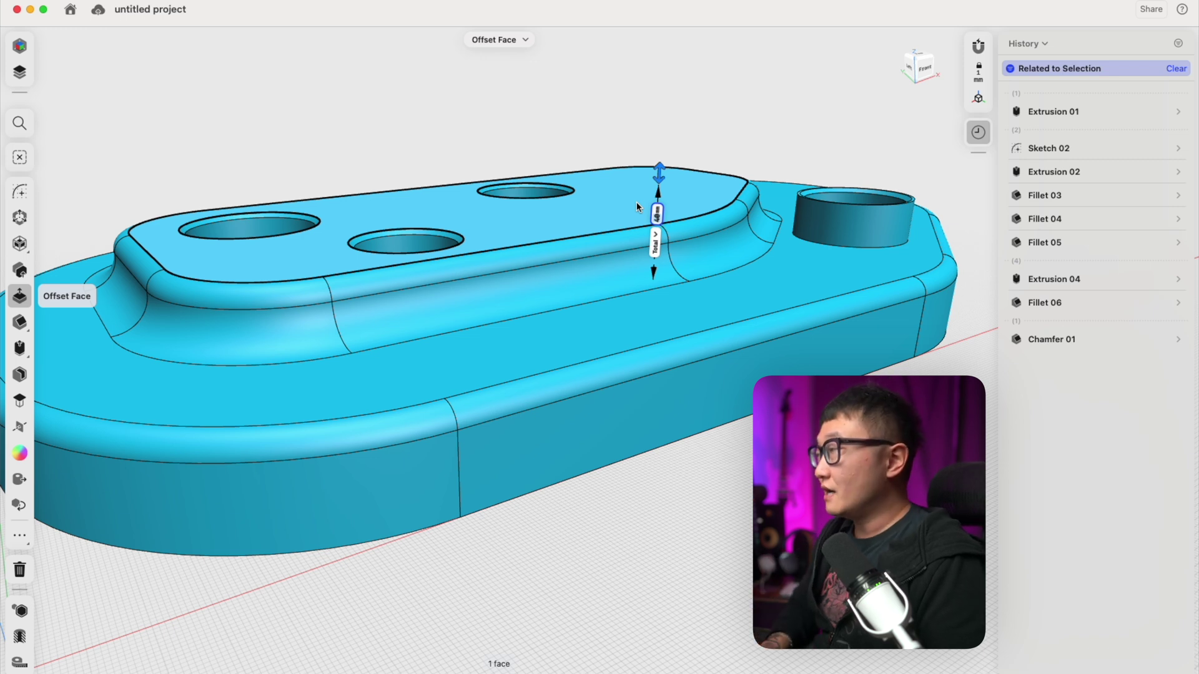
pyautogui.click(639, 194)
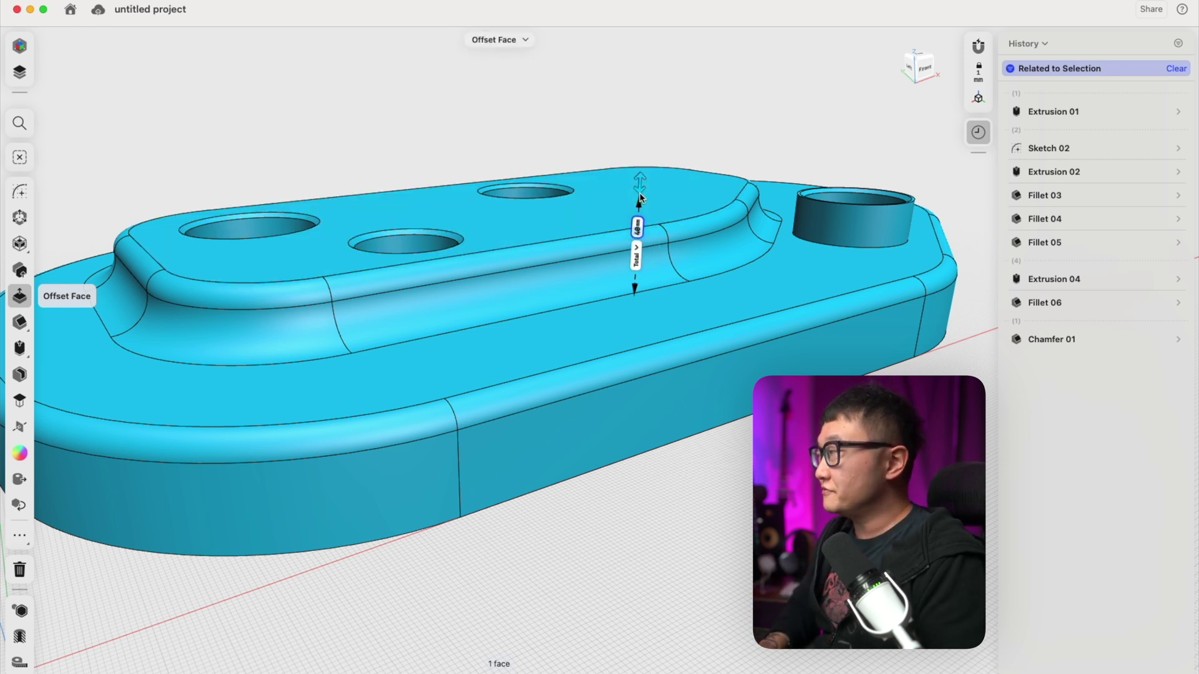
pyautogui.scroll(5, 848, 214)
pyautogui.scroll(5, 849, 217)
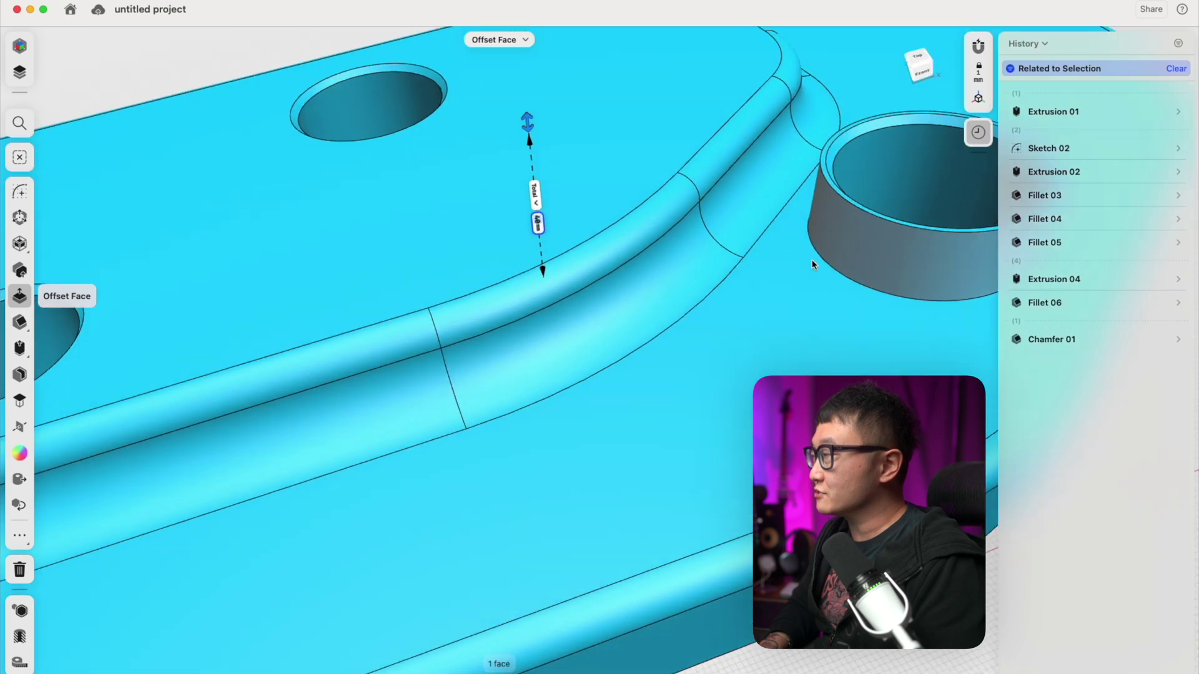
pyautogui.scroll(1, 785, 241)
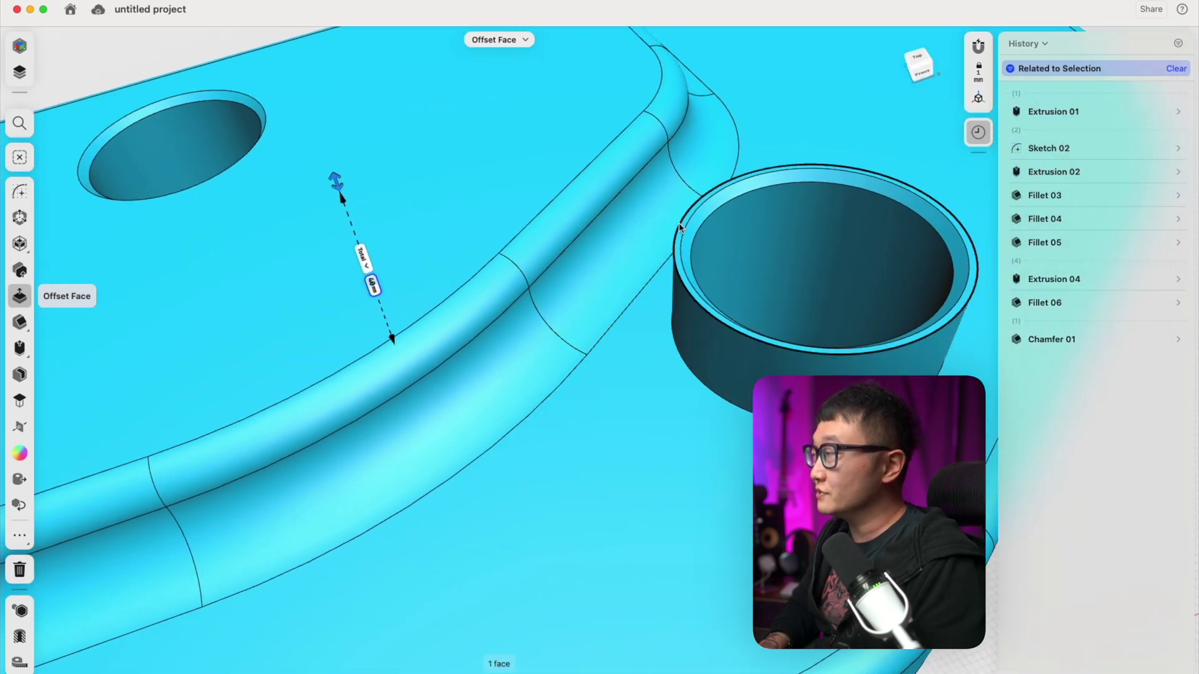
pyautogui.scroll(3, 684, 232)
pyautogui.scroll(3, 680, 230)
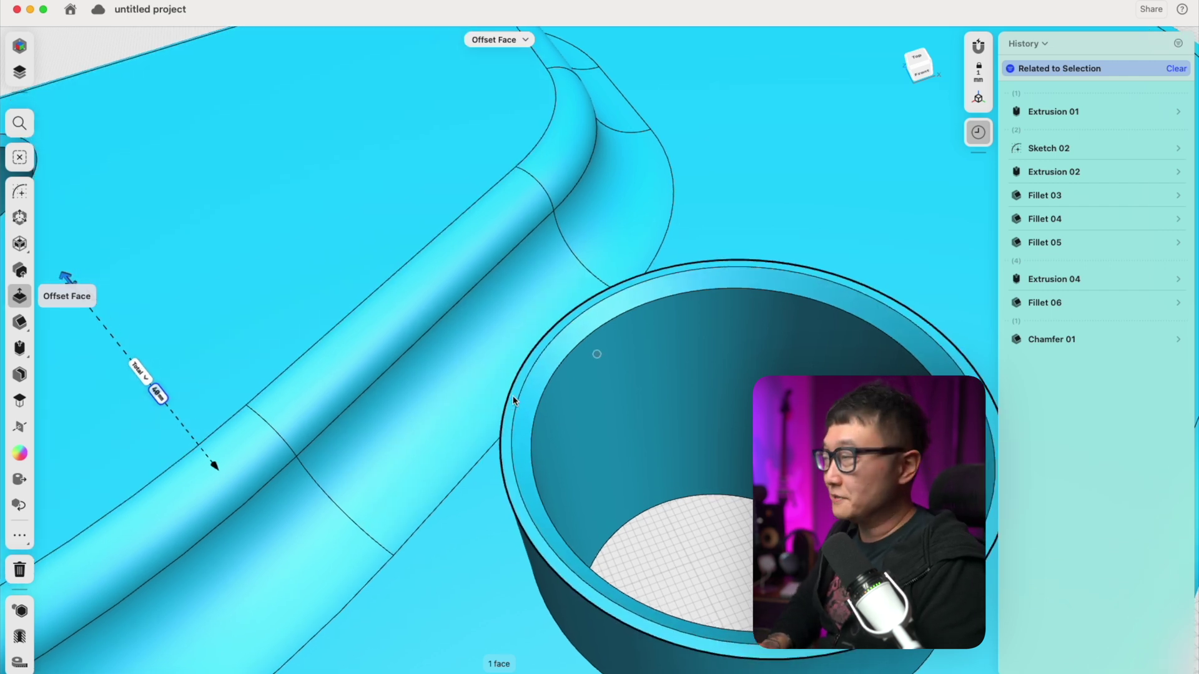
pyautogui.scroll(3, 512, 402)
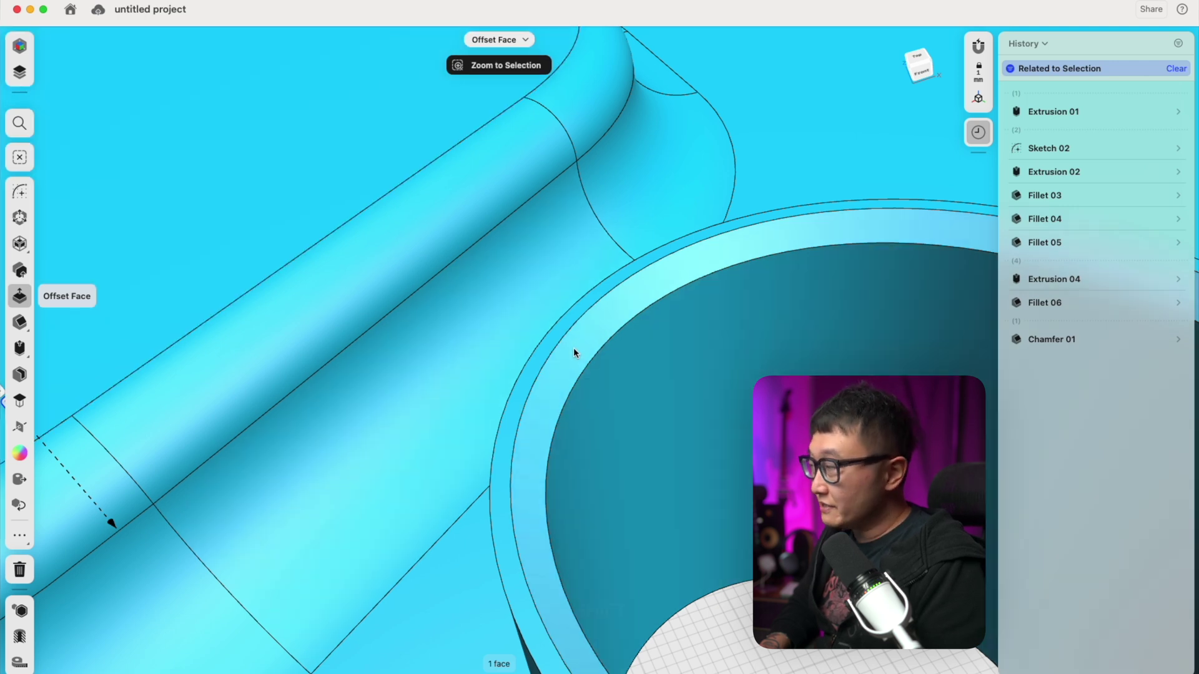
pyautogui.press('shift')
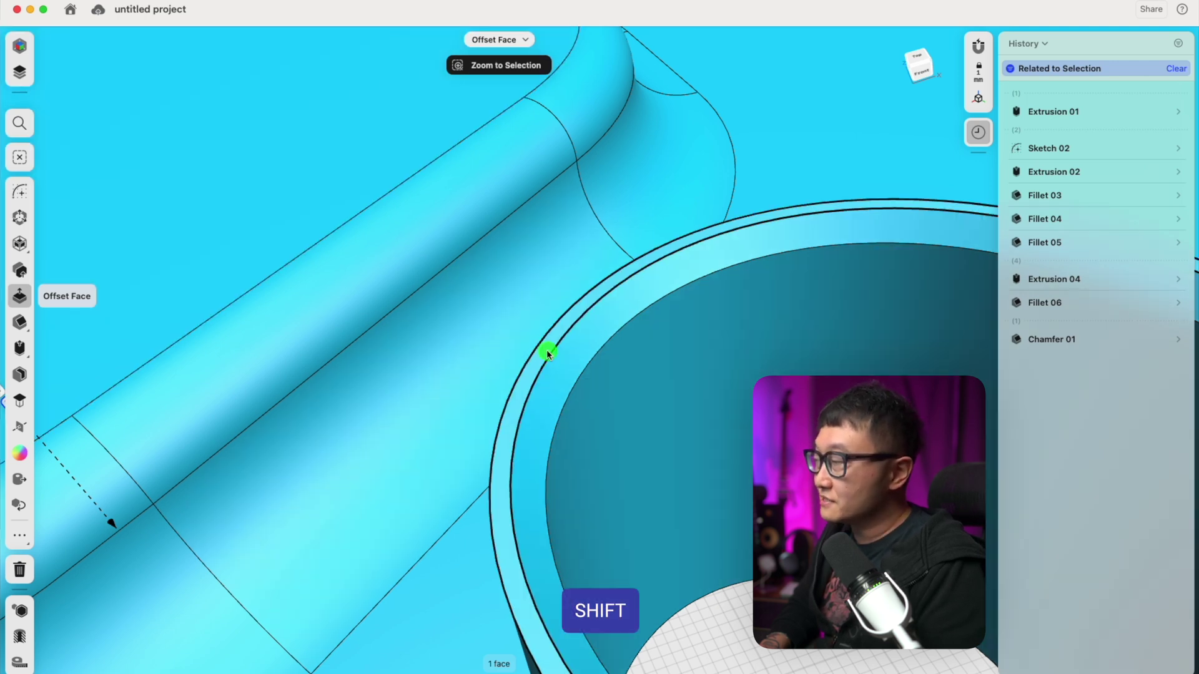
pyautogui.keyDown('shift'); pyautogui.click(546, 350); pyautogui.keyUp('shift')
pyautogui.scroll(-10, 547, 350)
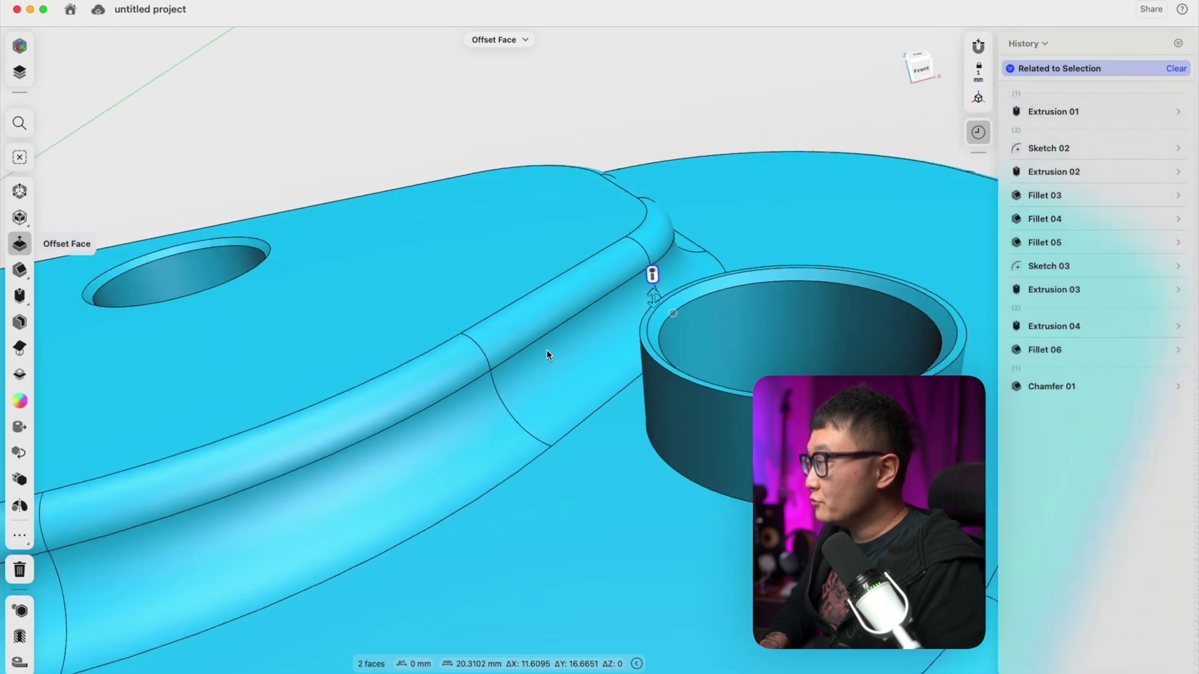
pyautogui.scroll(-3, 546, 351)
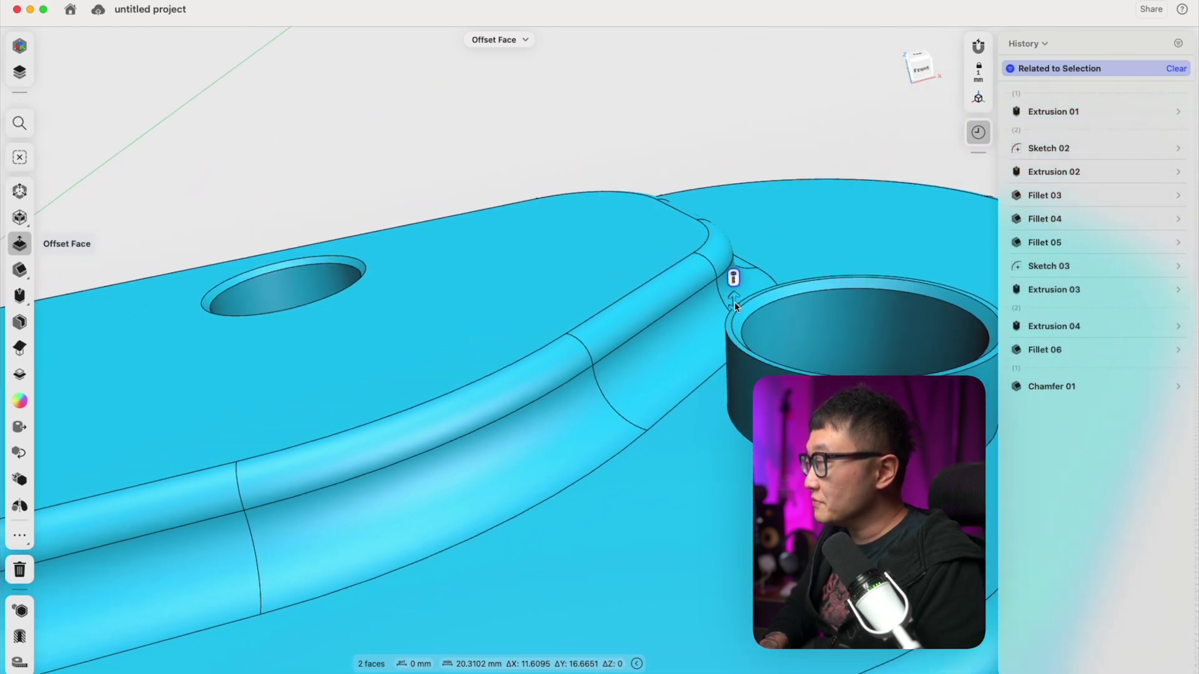
pyautogui.moveTo(735, 302); pyautogui.dragTo(739, 329)
pyautogui.scroll(-5, 740, 301)
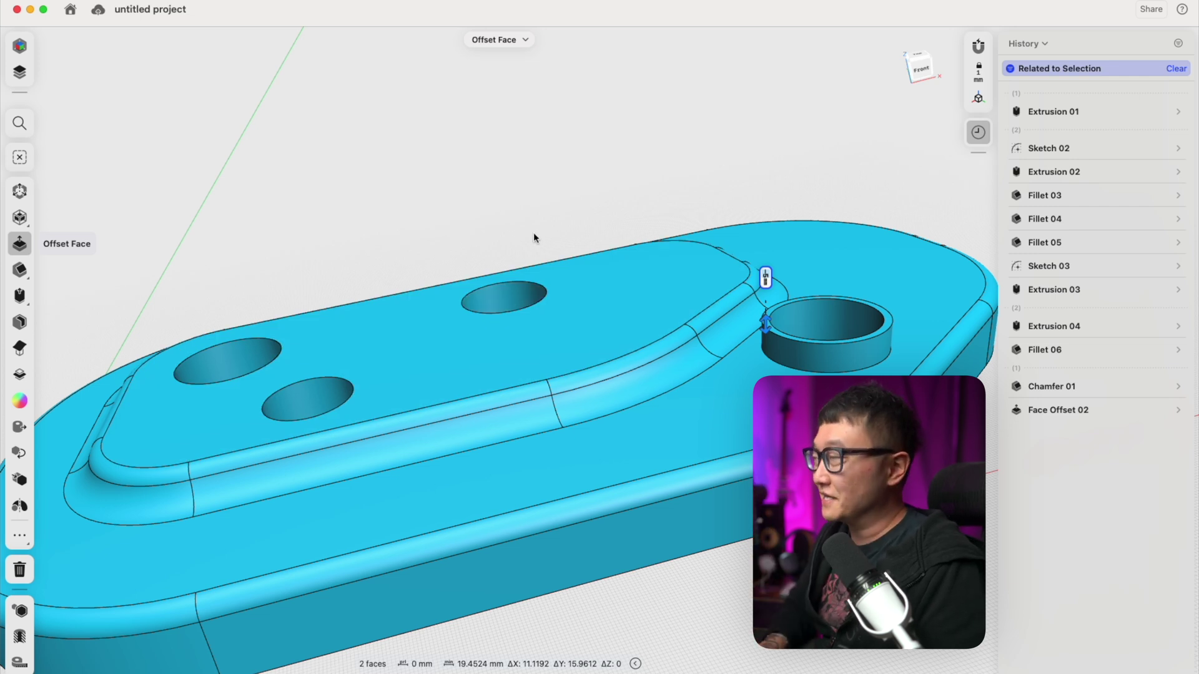
pyautogui.press('Escape')
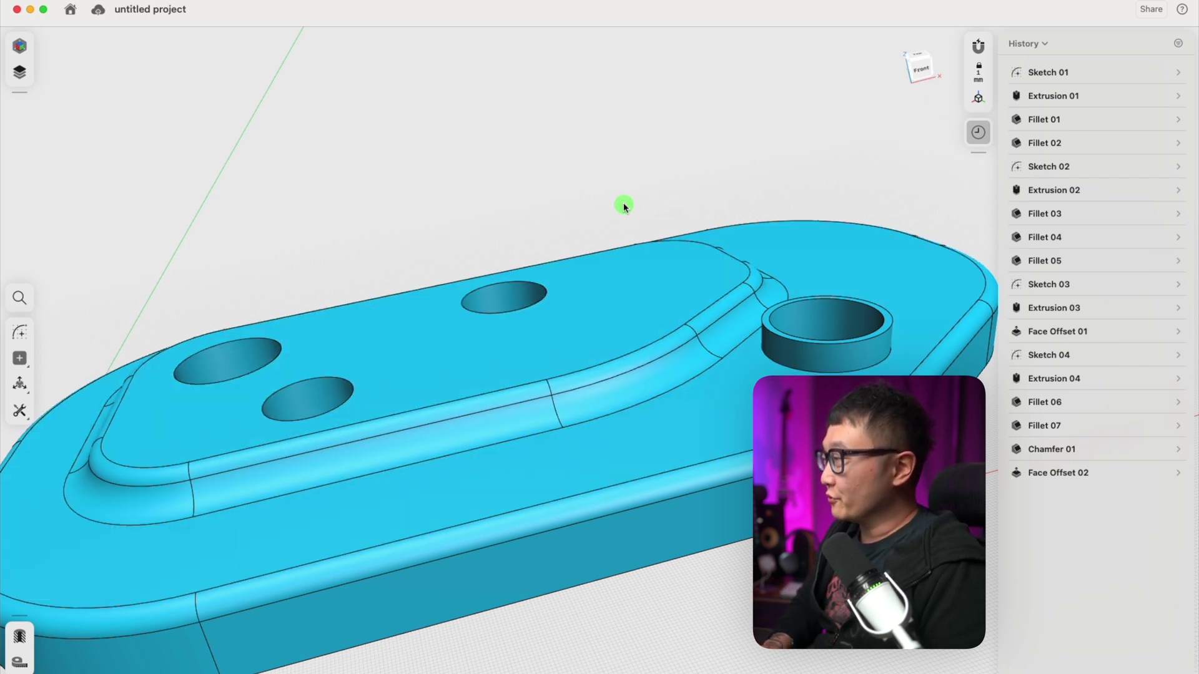
pyautogui.press('super+z')
pyautogui.press('super+z')
# Step: Find the extrusion that forms the ring from its outer wall and expand that feature's parameters in the history
pyautogui.moveTo(884, 301); pyautogui.dragTo(763, 377, button='middle')
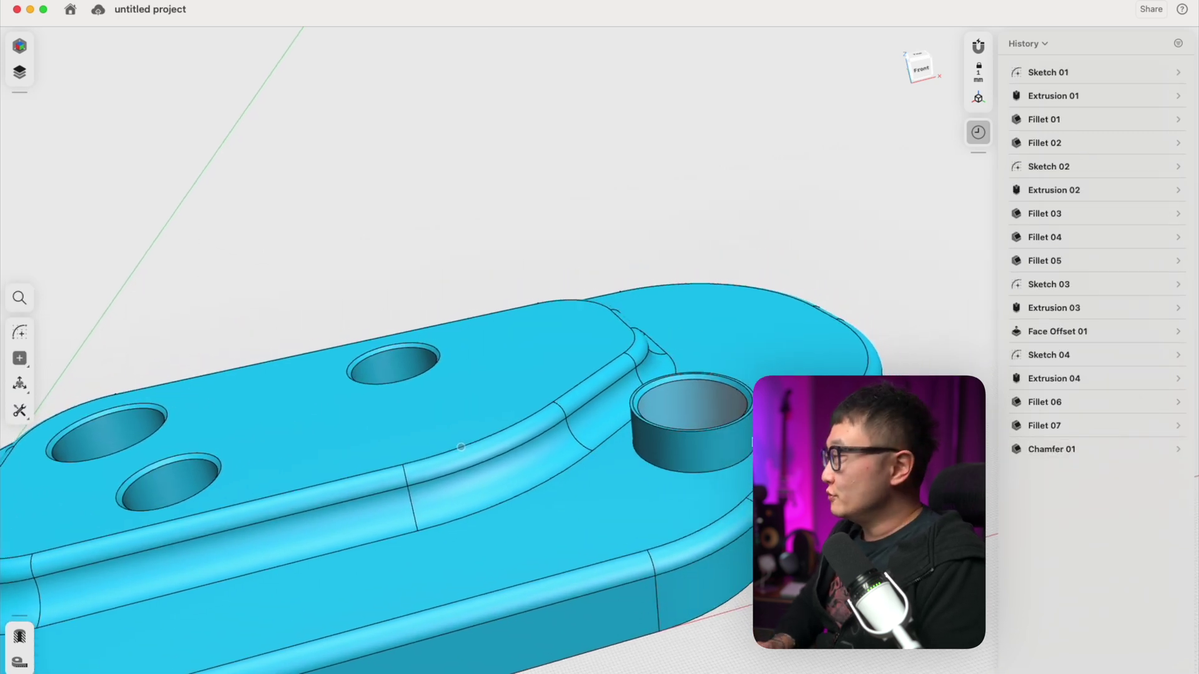
pyautogui.scroll(5, 722, 474)
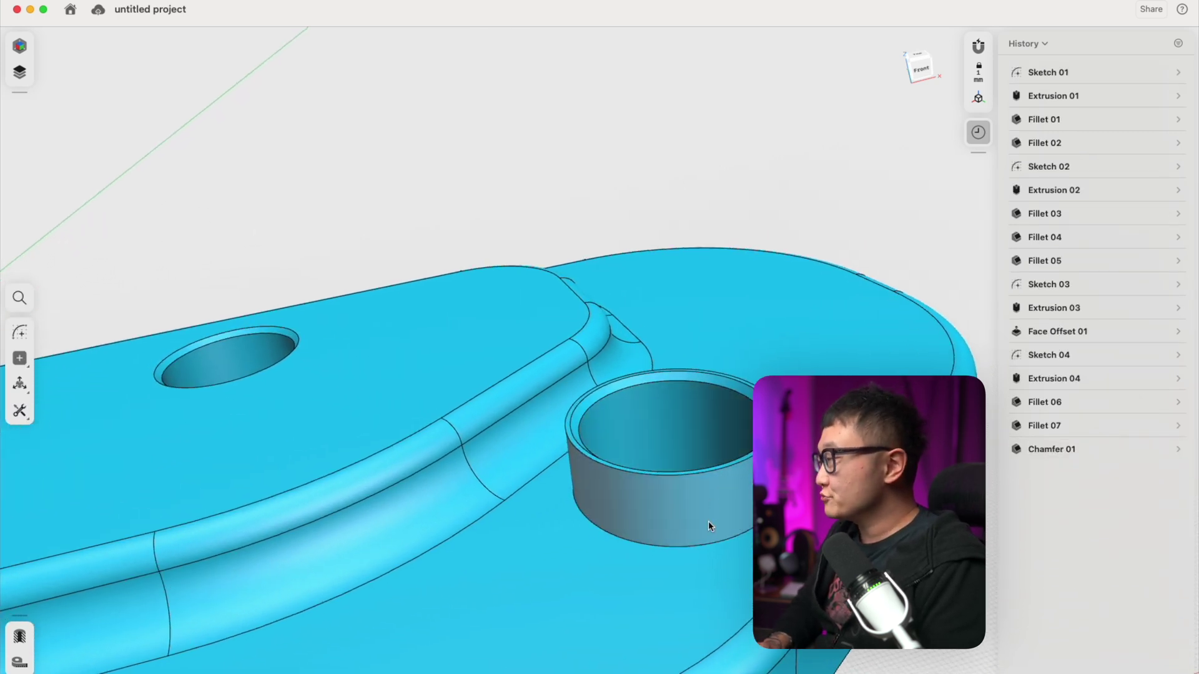
pyautogui.click(700, 500)
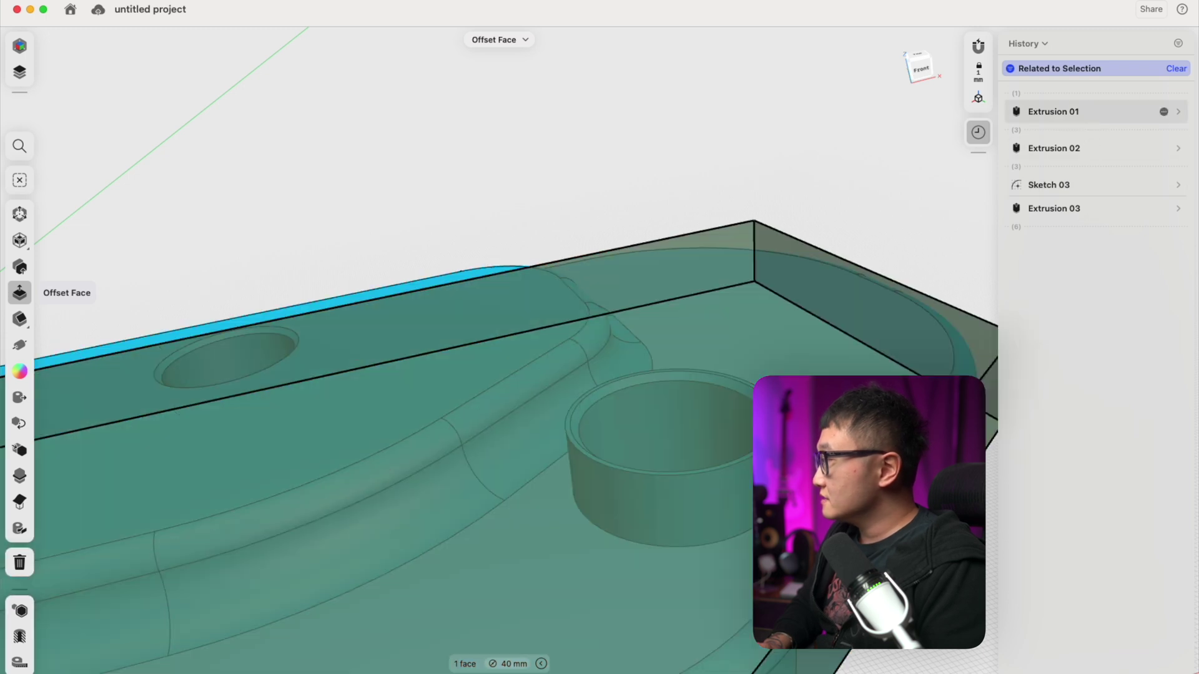
pyautogui.click(1074, 148)
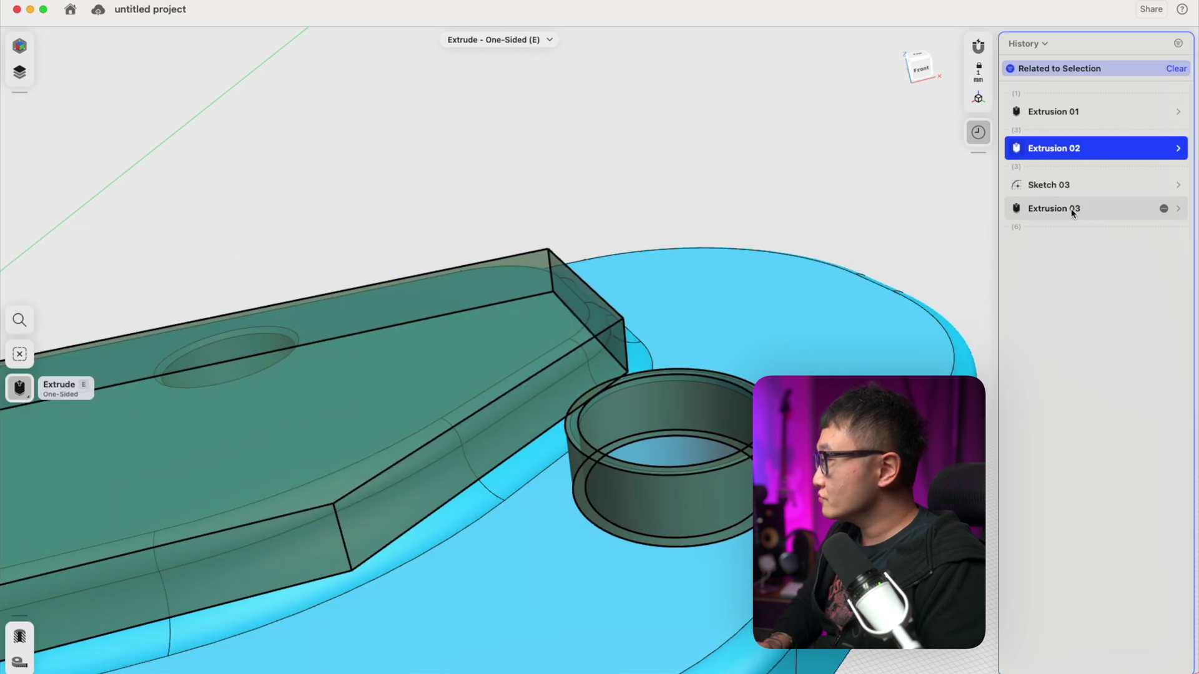
pyautogui.click(1072, 211)
pyautogui.click(1178, 208)
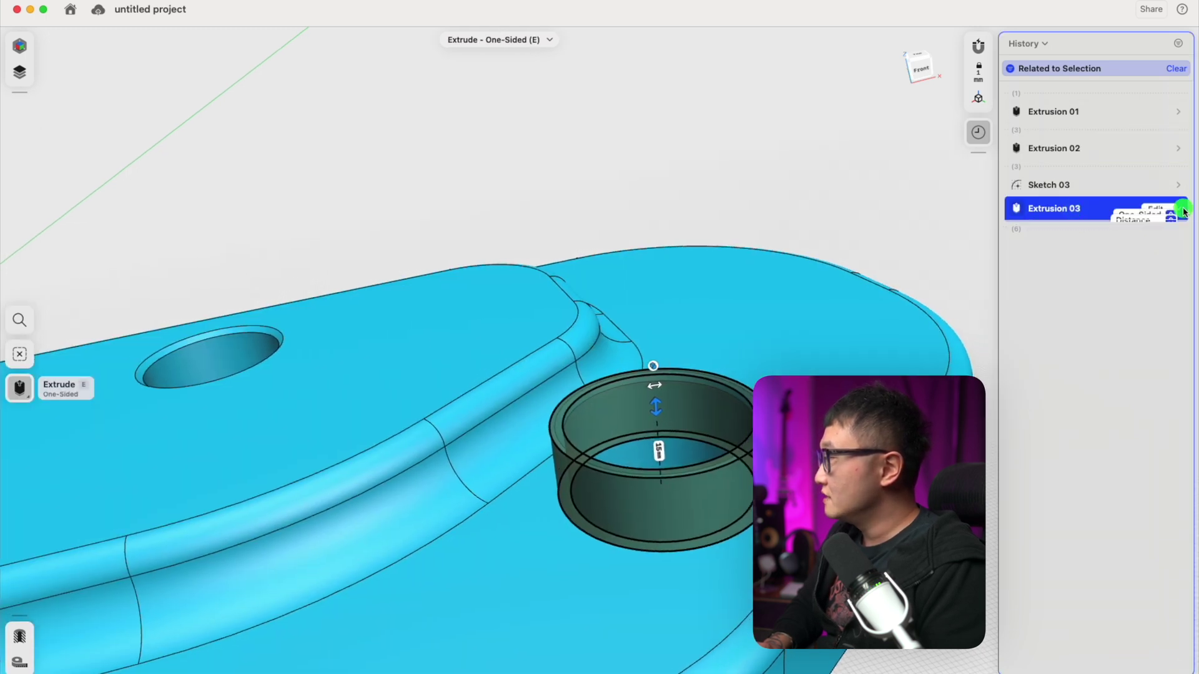
pyautogui.click(926, 208)
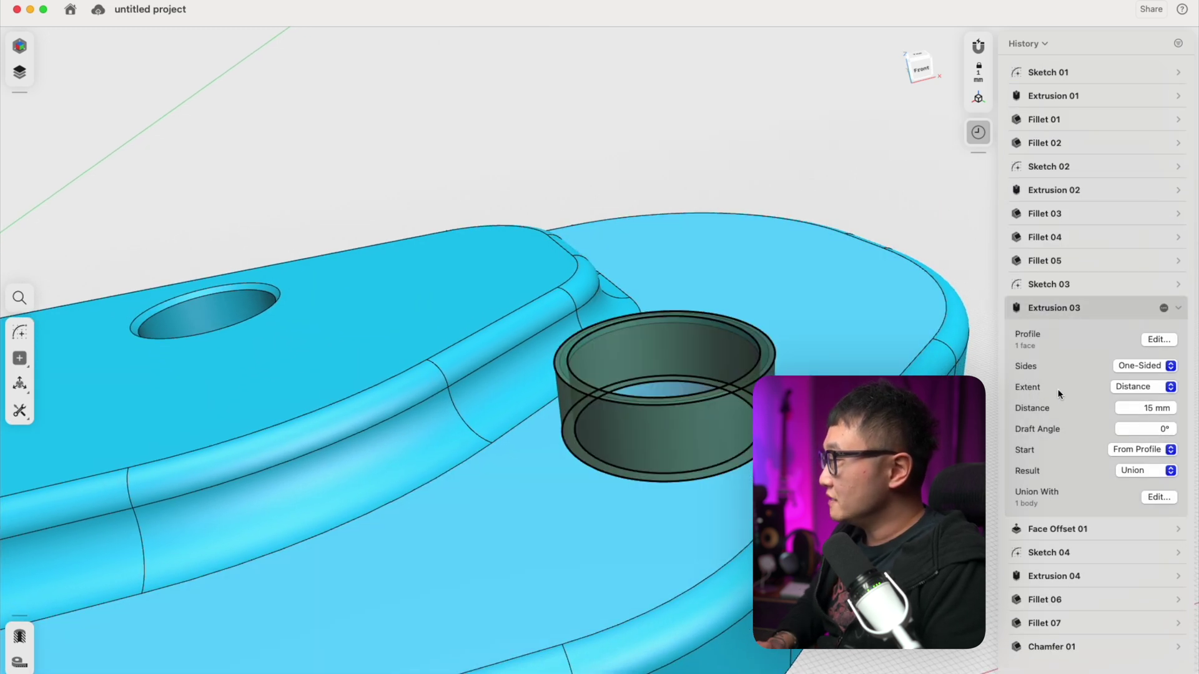
# Step: Change the ring extrusion's extent to To Object, with the raised block's top face as the target
pyautogui.click(1138, 388)
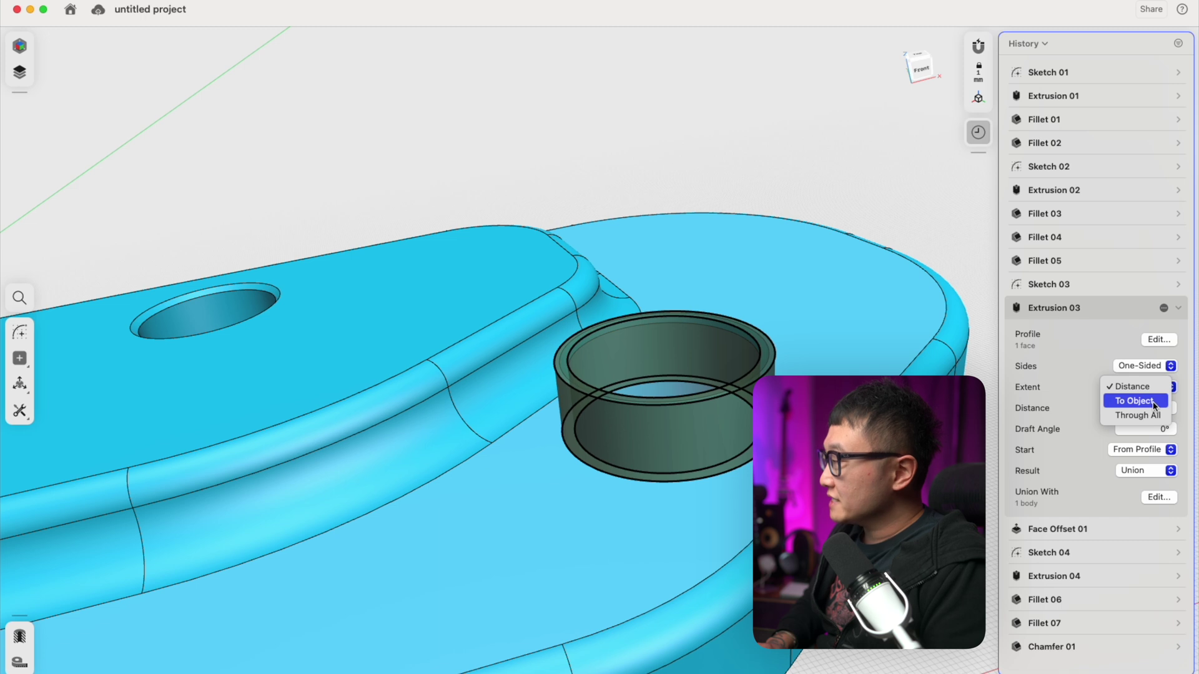
pyautogui.click(1136, 401)
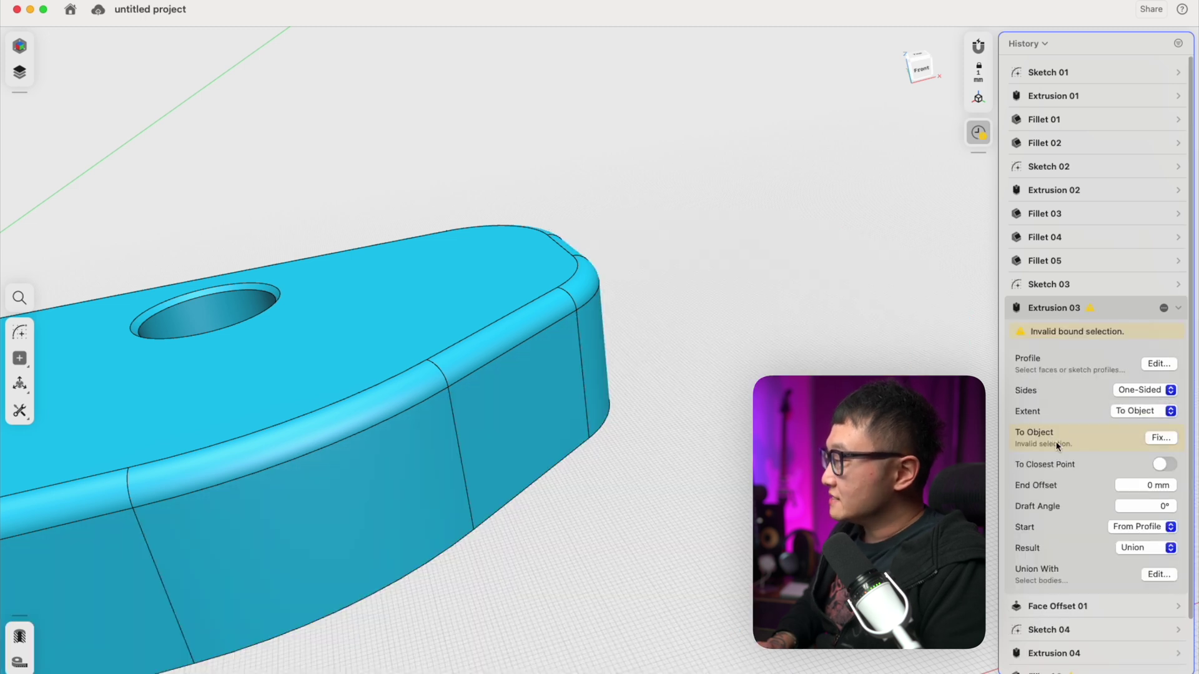
pyautogui.click(1156, 440)
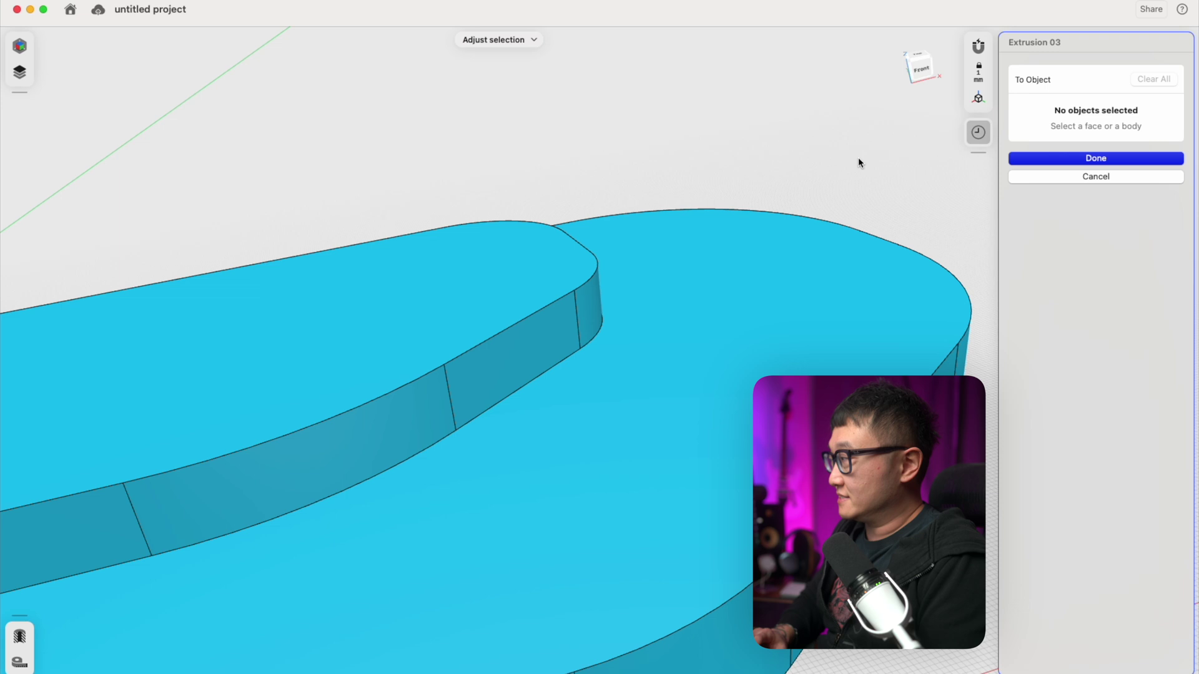
pyautogui.scroll(-5, 554, 280)
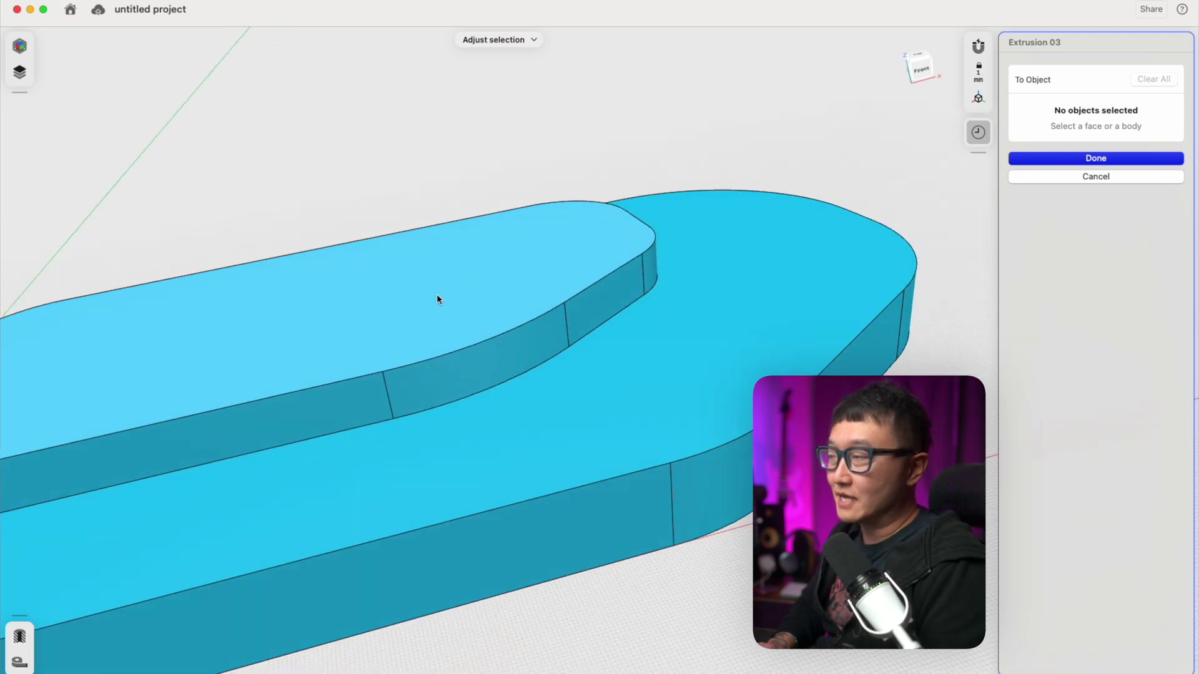
pyautogui.click(462, 300)
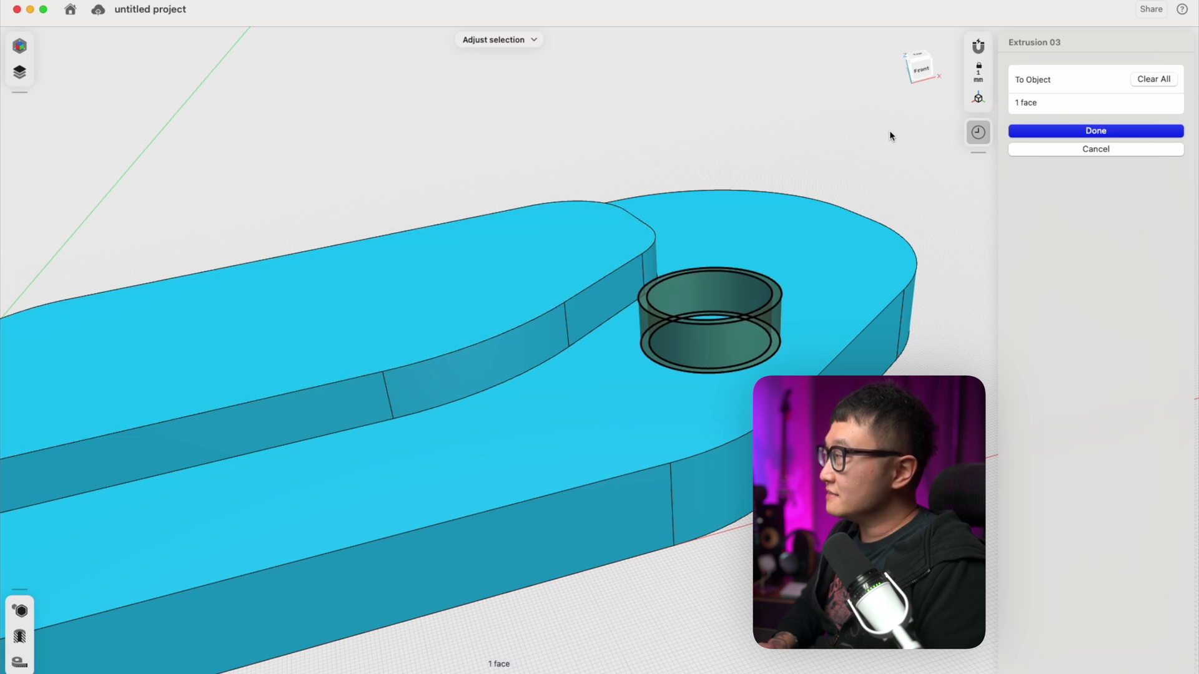
pyautogui.click(1082, 136)
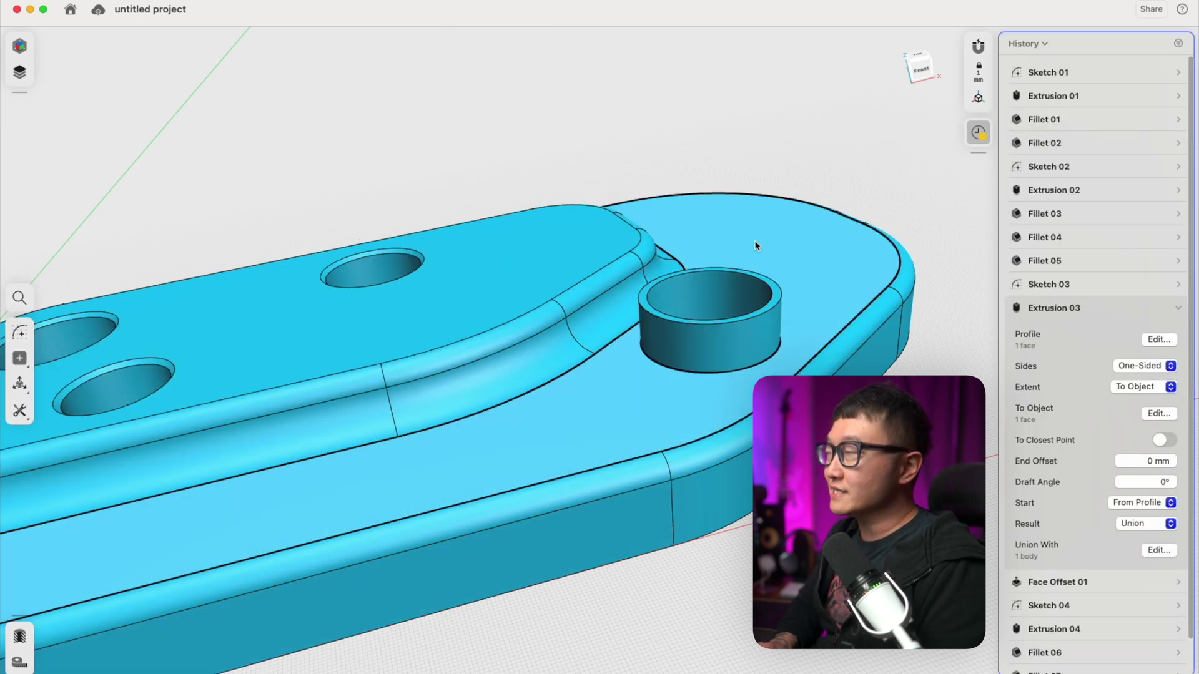
# Step: Expand the raised block's extrusion parameters in the history and view the model straight from the front
pyautogui.scroll(2, 533, 285)
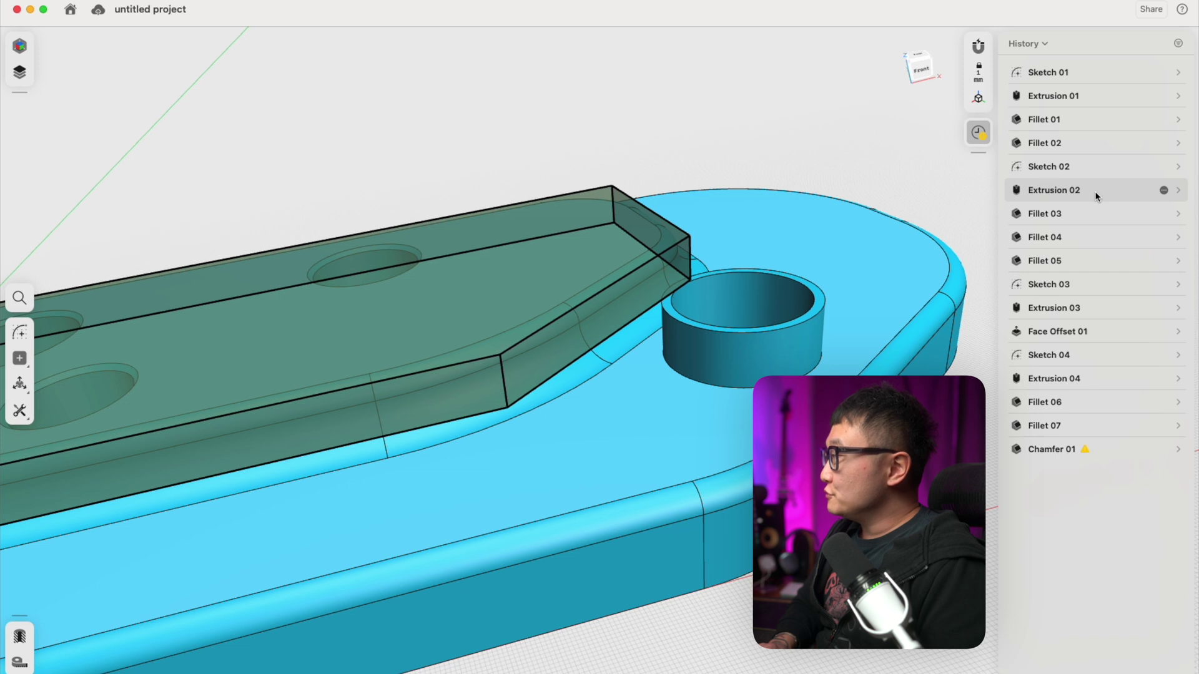
pyautogui.click(1096, 190)
pyautogui.click(1179, 191)
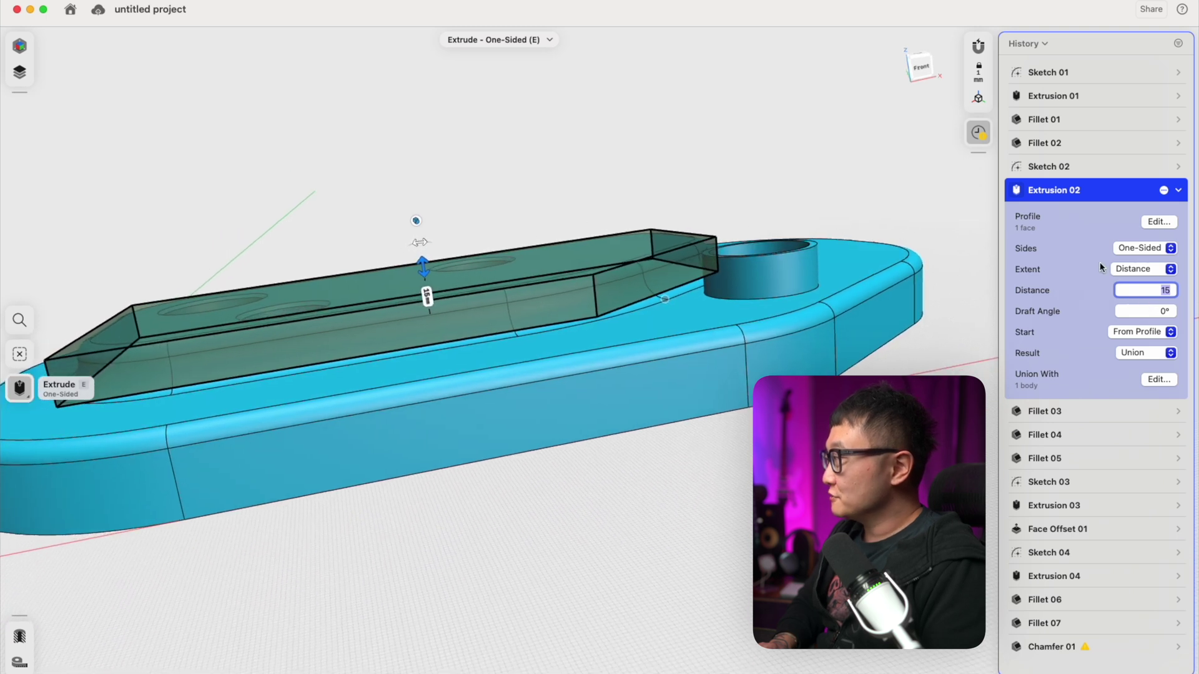
pyautogui.click(929, 73)
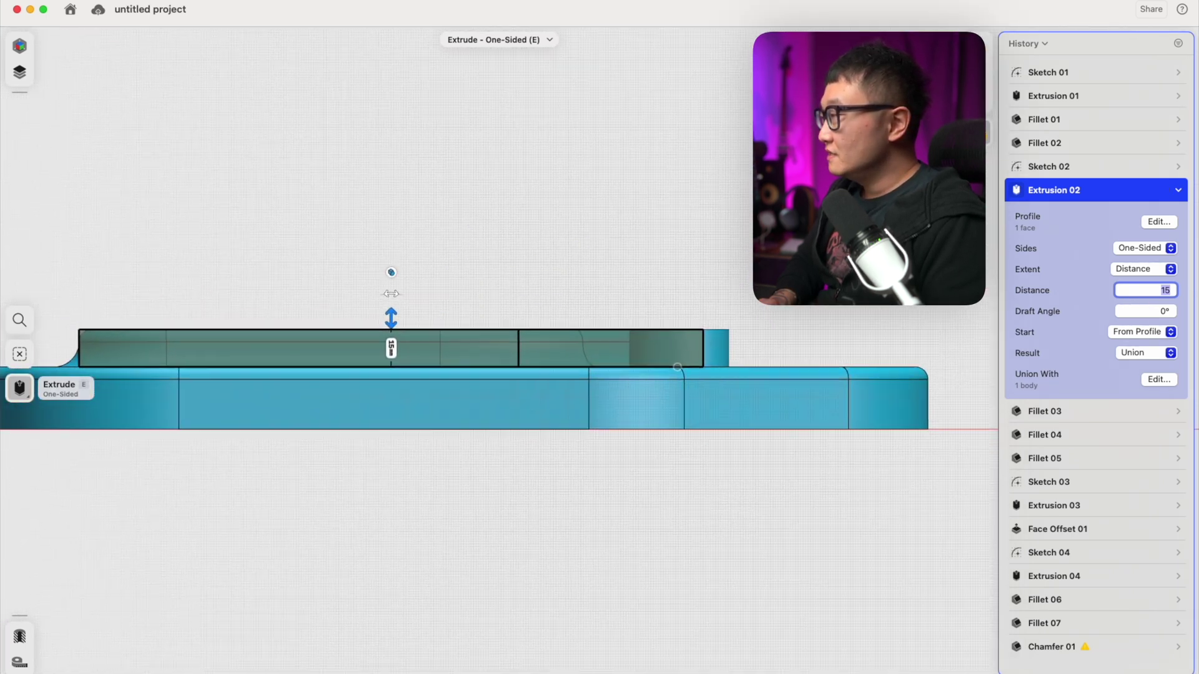
pyautogui.moveTo(678, 368); pyautogui.dragTo(762, 367, button='middle')
pyautogui.scroll(1, 762, 367)
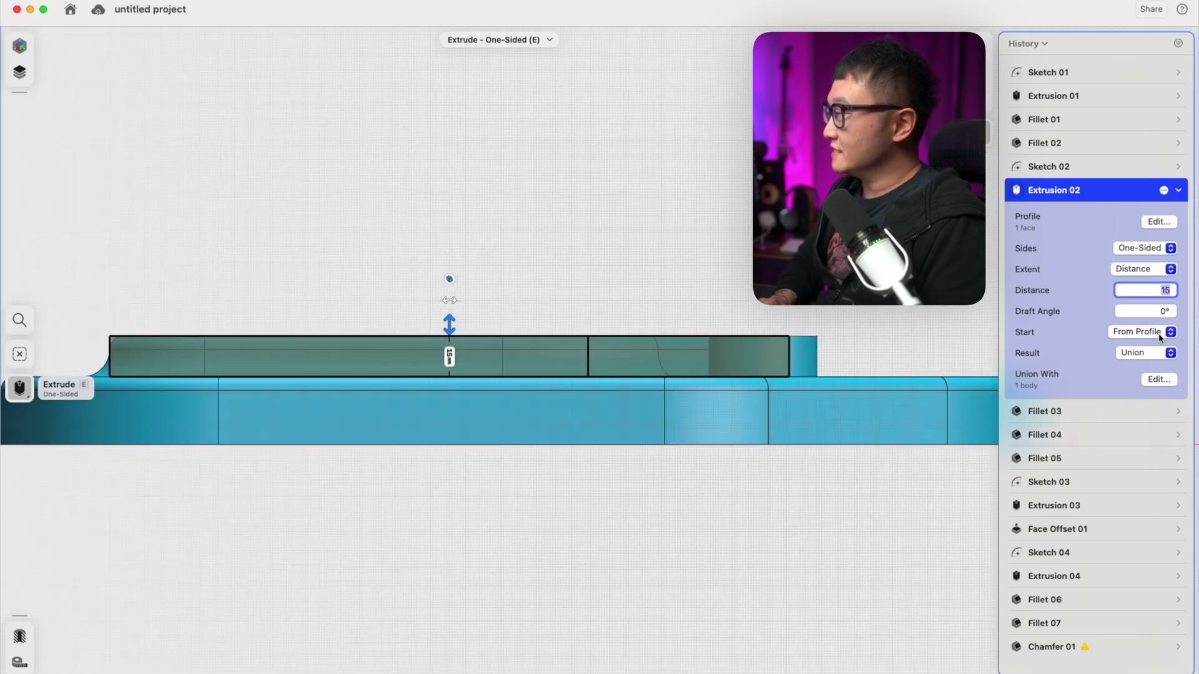
# Step: Set the raised block's extrusion distance to 10 mm
pyautogui.click(1170, 290)
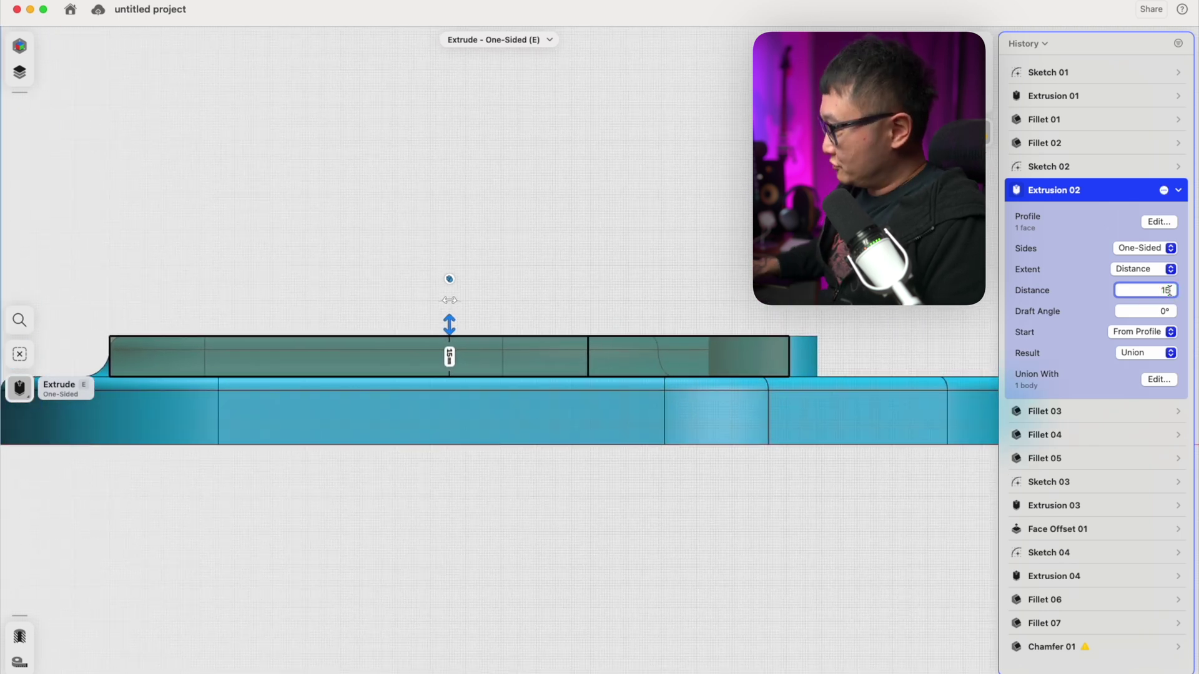
pyautogui.press('BackSpace')
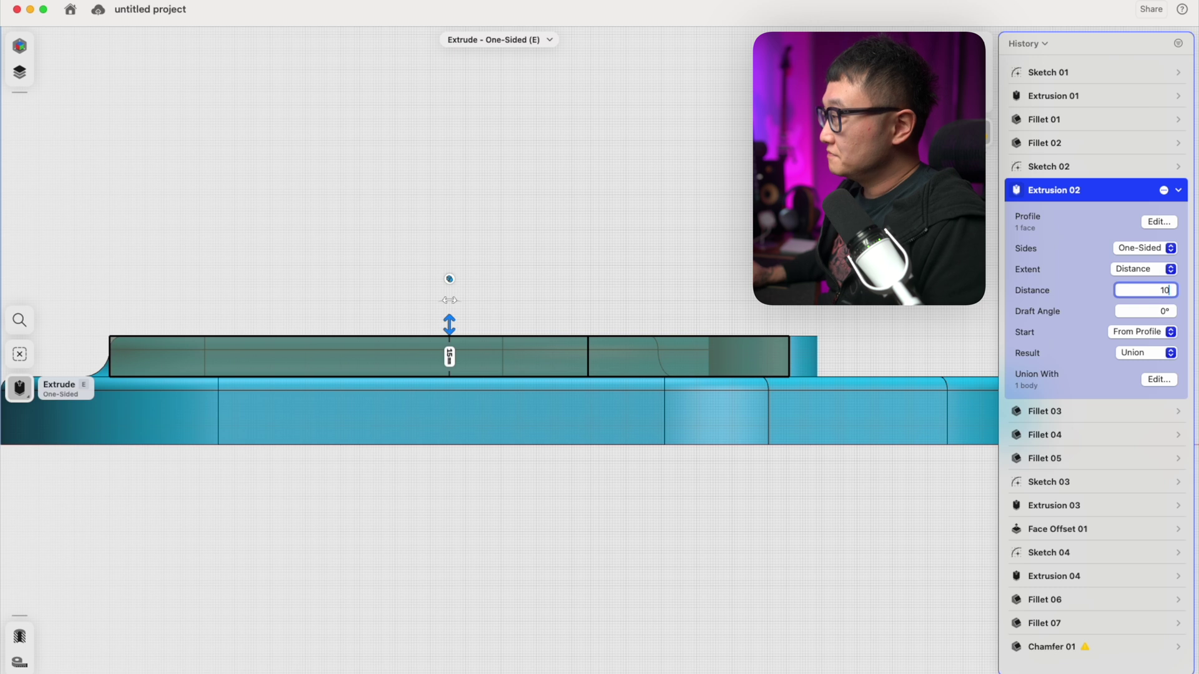
pyautogui.press('Return')
pyautogui.click(824, 335)
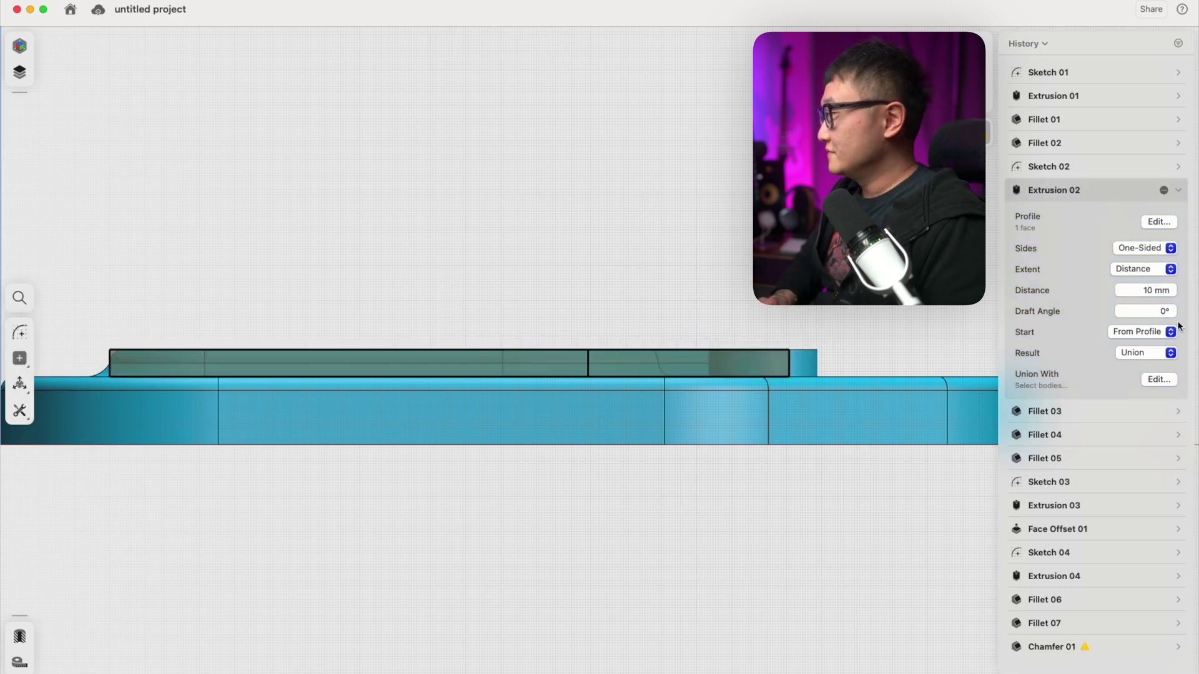
# Step: Set the raised block's extrusion distance to 30 mm
pyautogui.click(1161, 291)
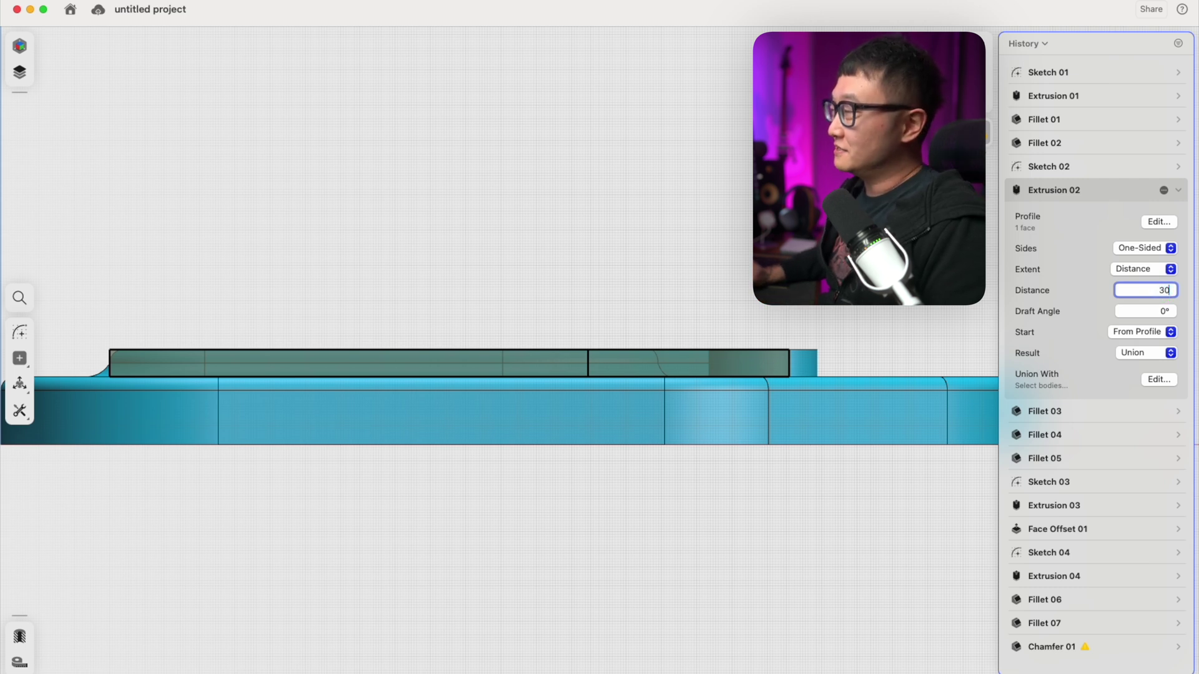
pyautogui.press('Return')
pyautogui.click(827, 327)
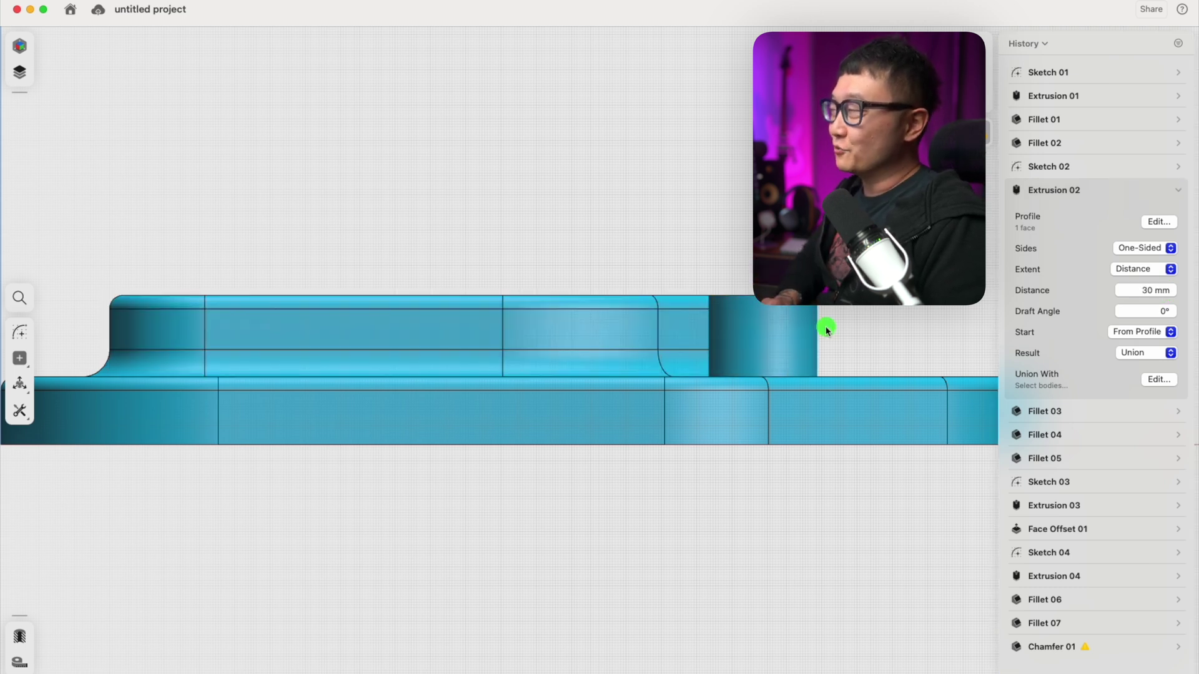
pyautogui.hscroll(2, 825, 327)
pyautogui.scroll(5, 826, 331)
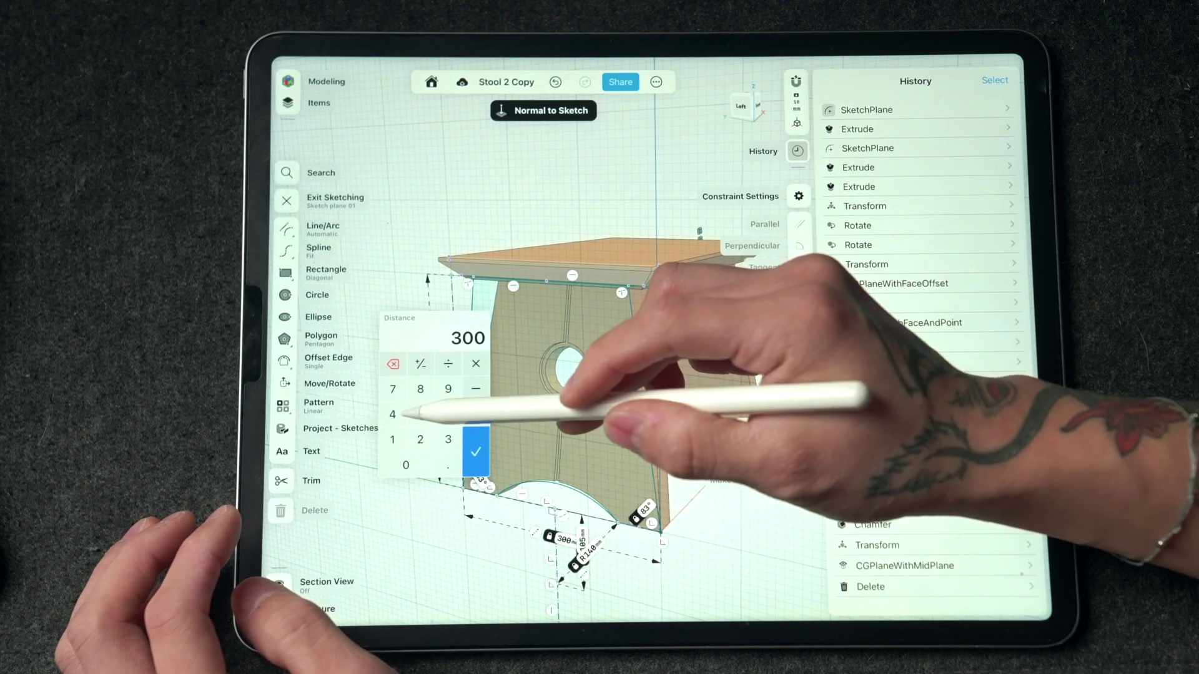
# Step: In the Stool 2 Copy project, set the leg sketch's 300 mm distance dimension to 400 mm
pyautogui.write('400')
pyautogui.press('Return')
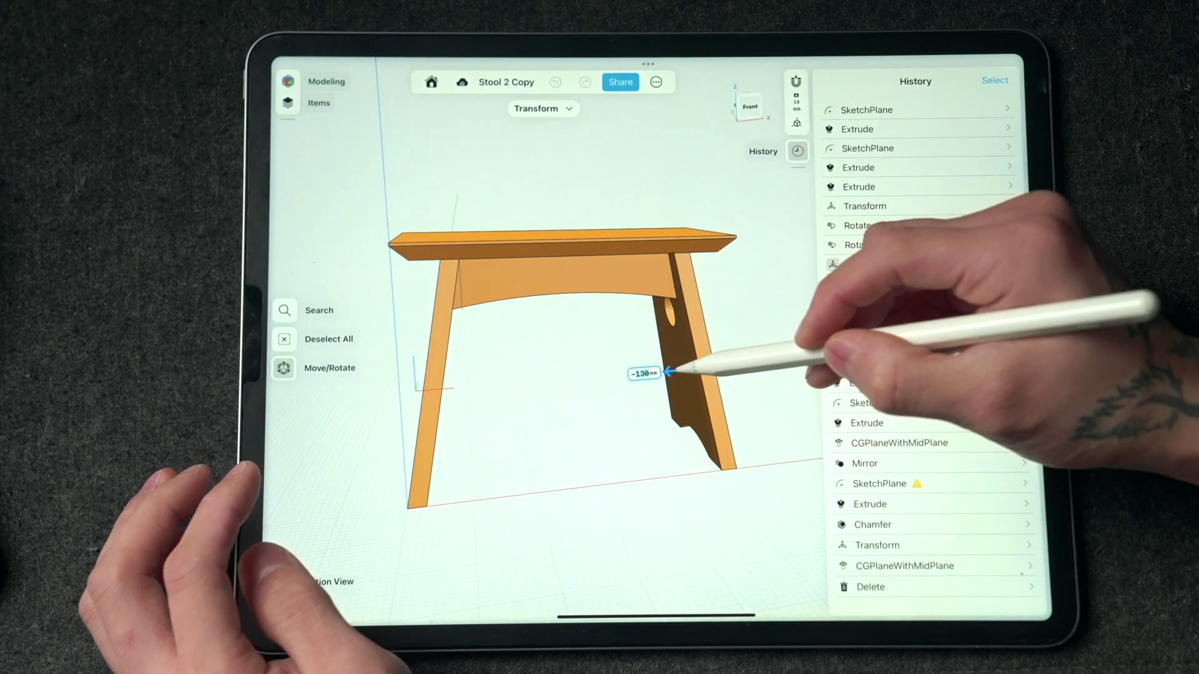